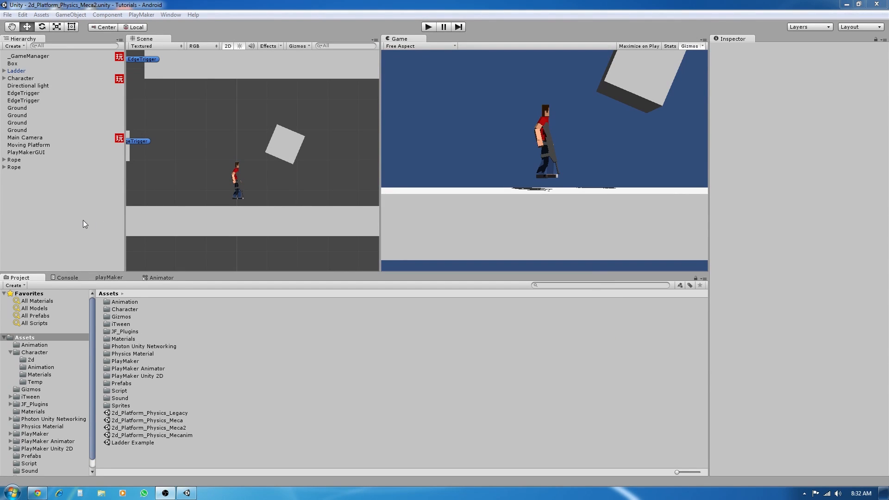
Create an empty game object in the scene and name it Enemy
left_click(70, 14)
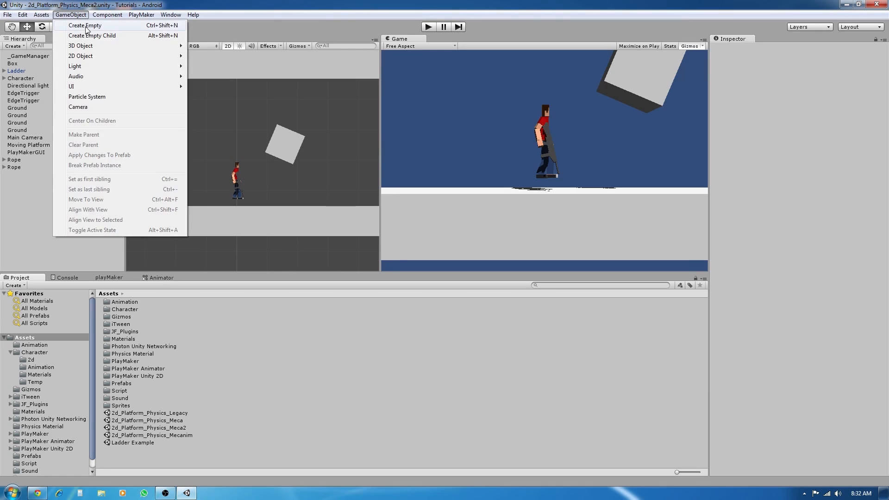
left_click(86, 26)
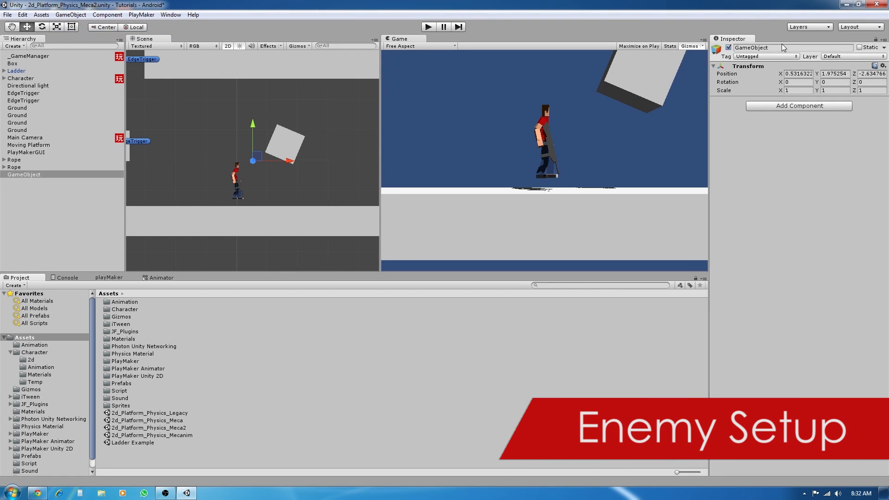
left_click_drag(783, 48, 665, 48)
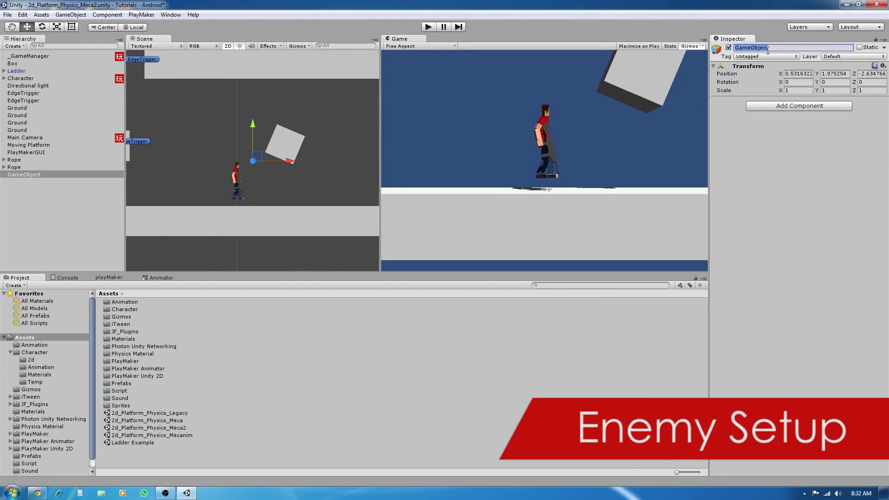
type("Enemy")
key("Return")
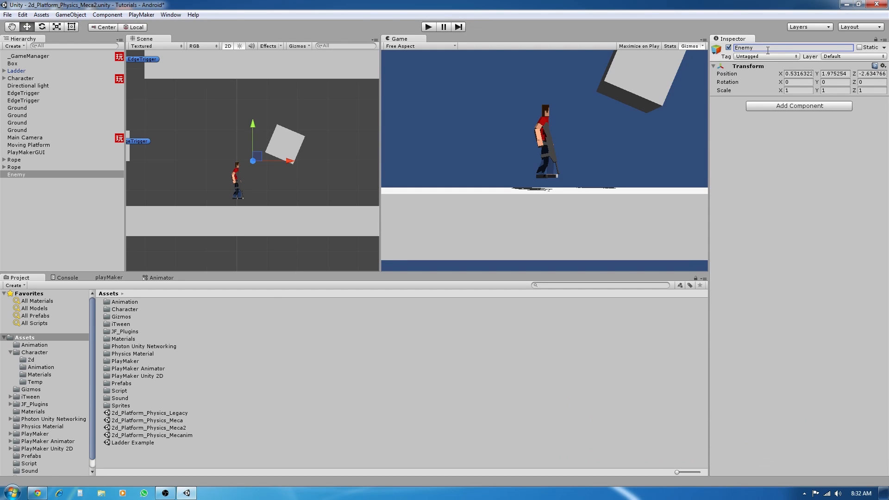
Add the Boxman_Mecanim model from the Character folder as a child of the Enemy object
left_click(125, 309)
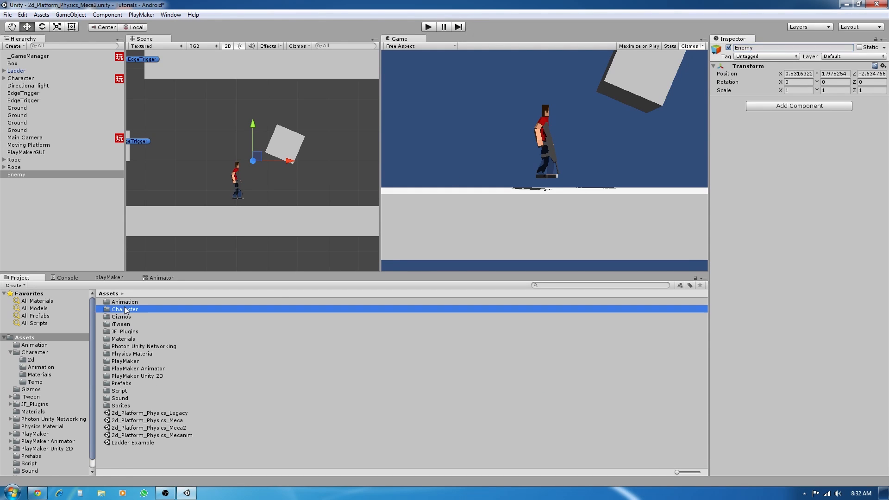
double_click(125, 310)
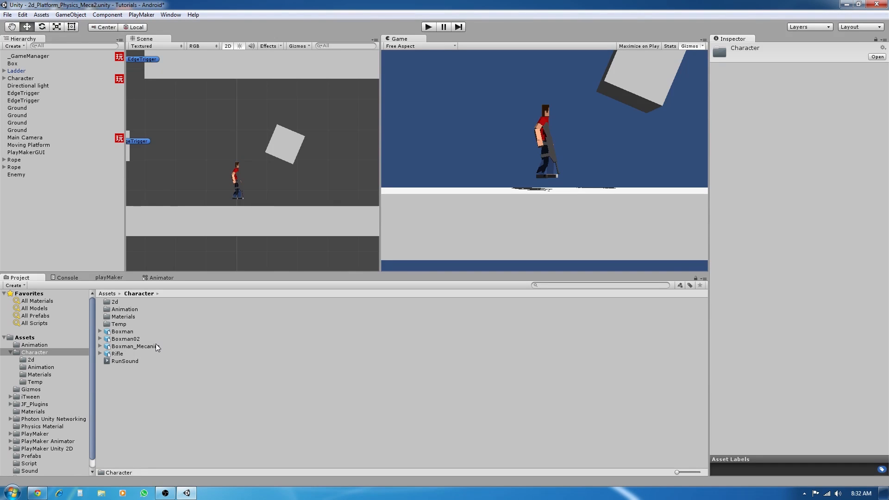
left_click(126, 345)
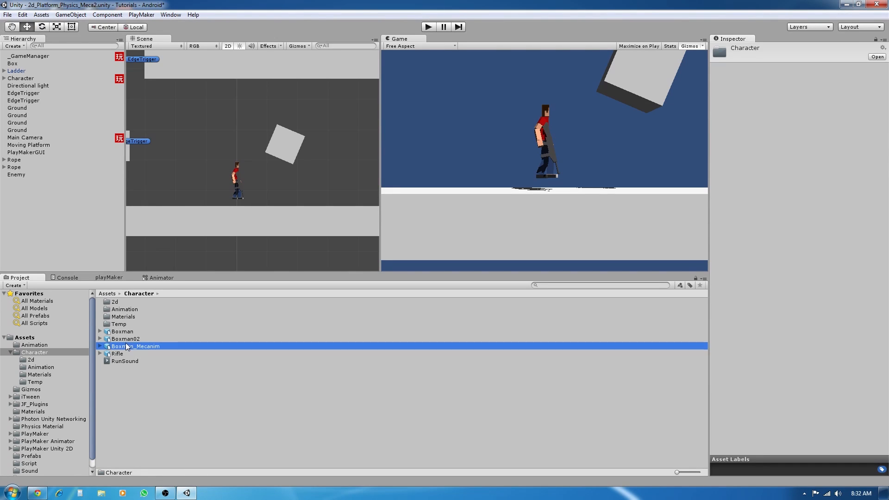
left_click_drag(126, 342, 21, 177)
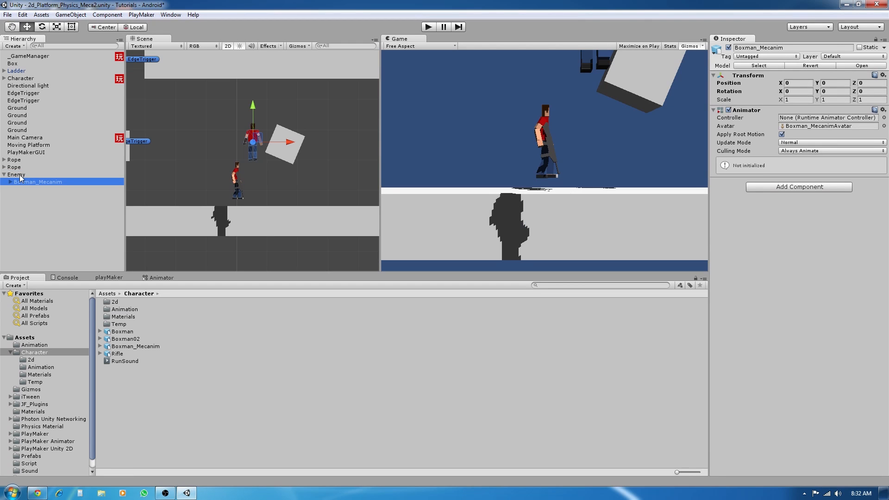
Set the Enemy object's position to 0 on X, Y and Z
left_click(21, 176)
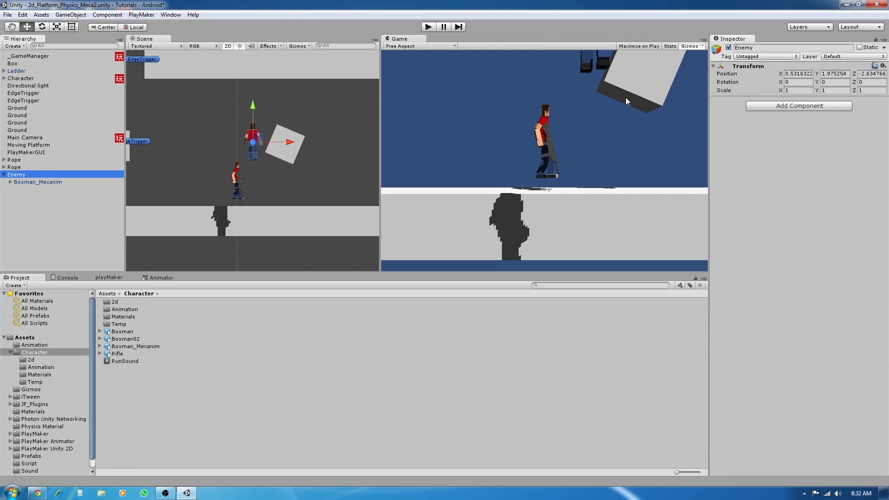
double_click(796, 73)
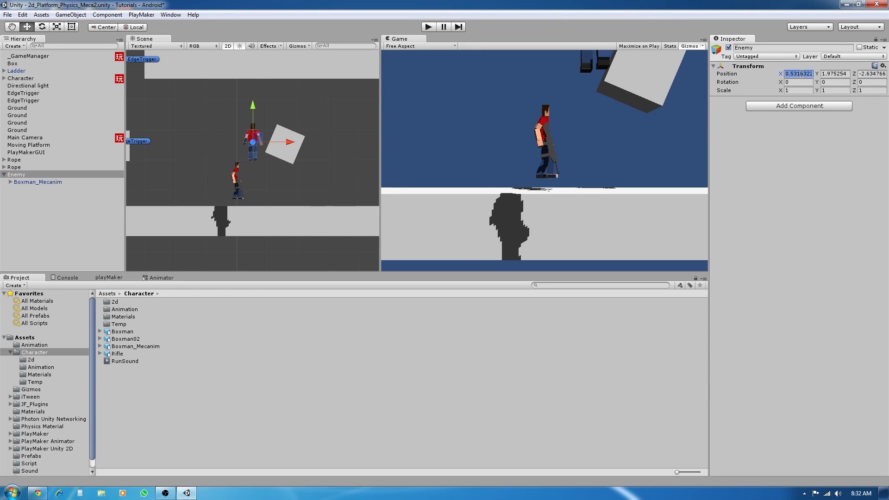
type("0")
double_click(833, 74)
type("0")
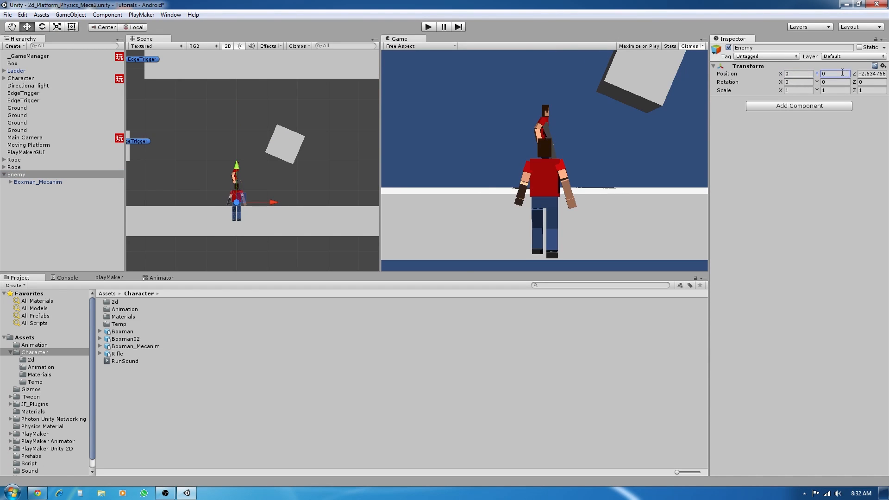
double_click(864, 73)
type("0")
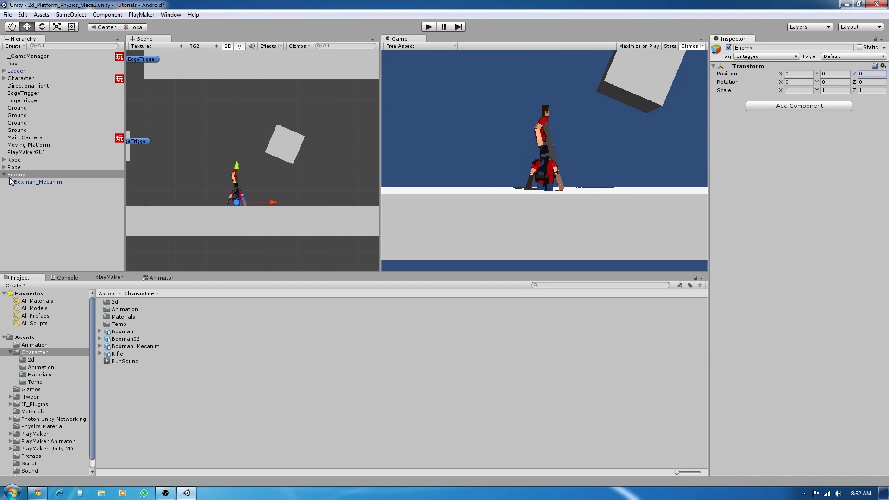
Set the Y position of the Boxman_Mecanim child to -0.85
left_click(25, 182)
double_click(835, 83)
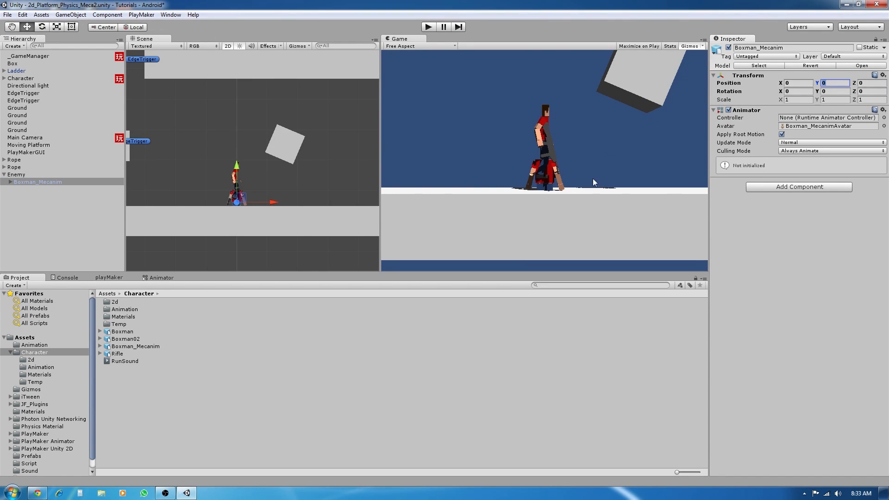
type("-0.85")
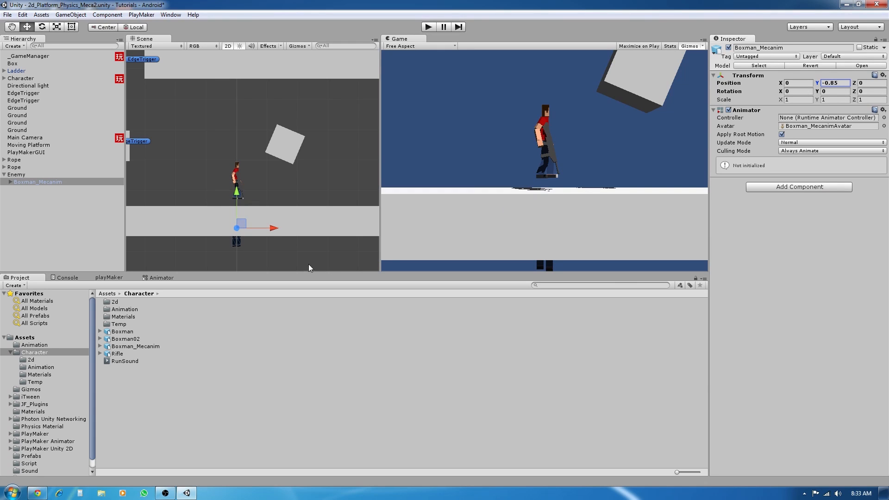
Move the Enemy object onto the ground platform beyond the tilted box, at about X 3.46 and Y 1.52
left_click(11, 174)
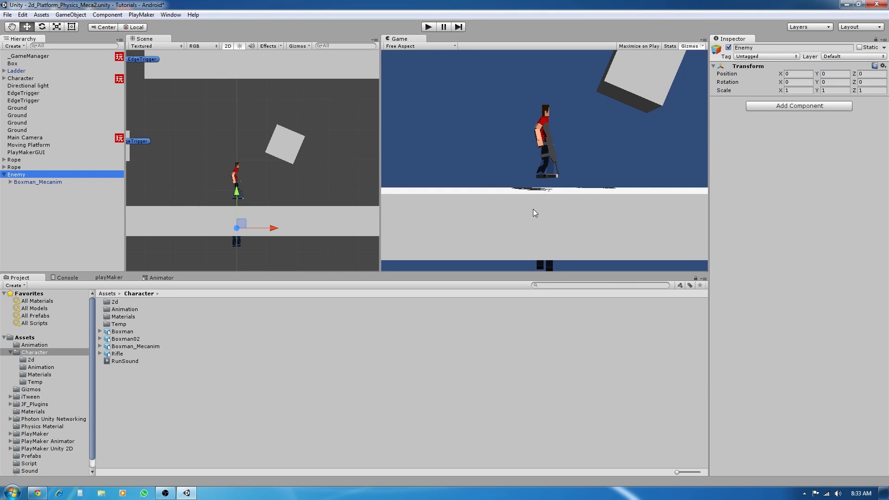
middle_click_drag(249, 211, 265, 201)
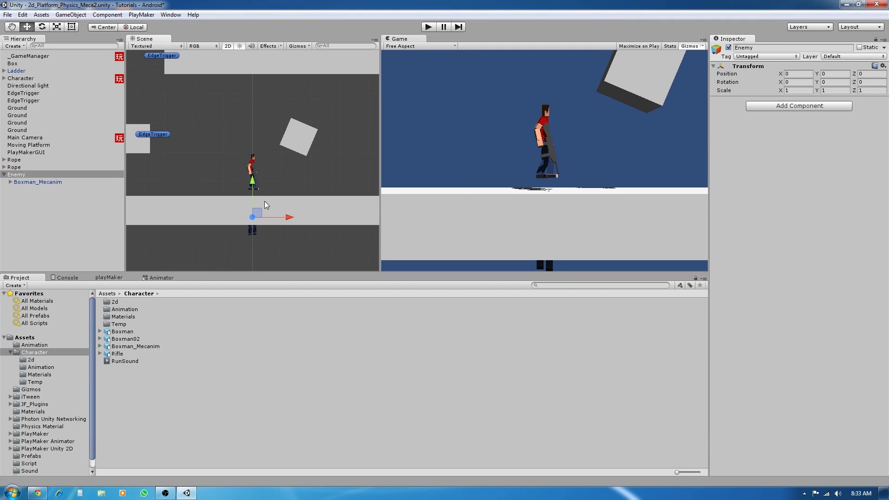
scroll(265, 201, "down", 5)
left_click_drag(261, 201, 312, 172)
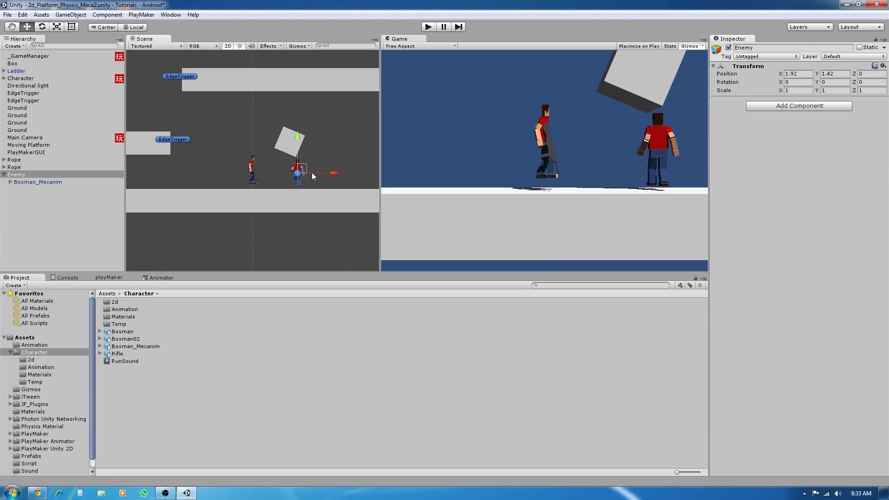
middle_click_drag(312, 172, 268, 190)
left_click_drag(263, 184, 299, 182)
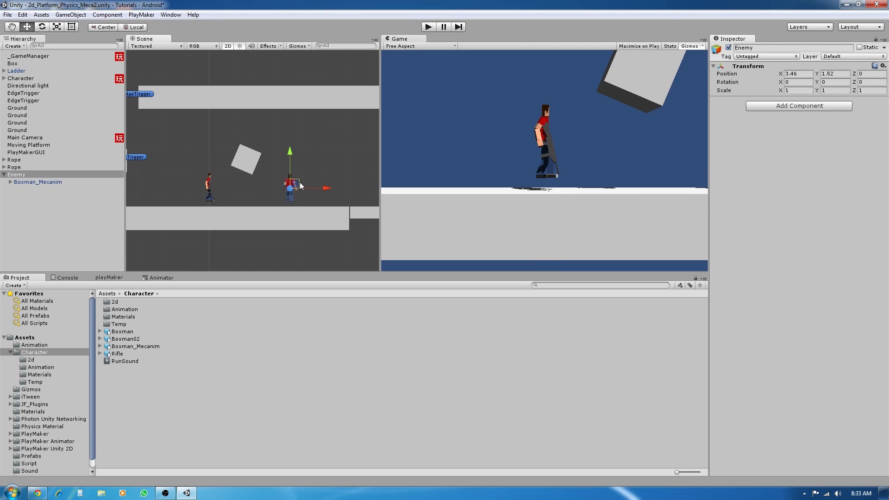
Add a Capsule Collider component to the Enemy object
left_click(800, 106)
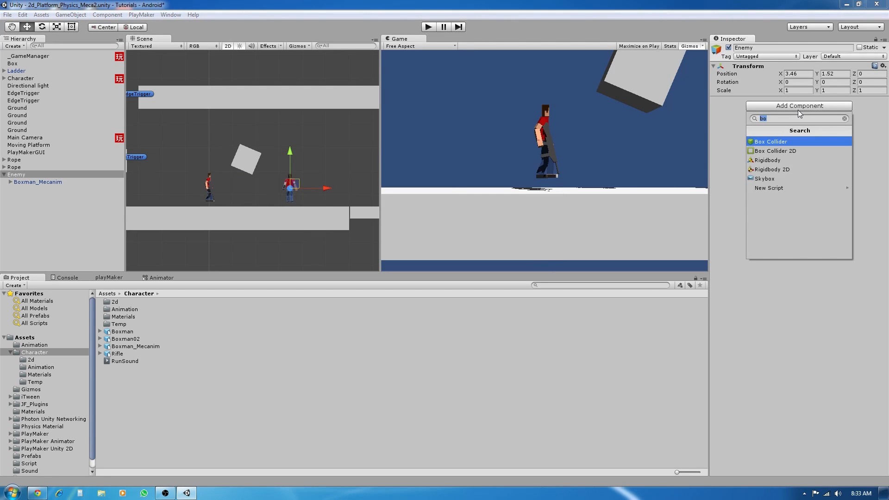
type("capsu")
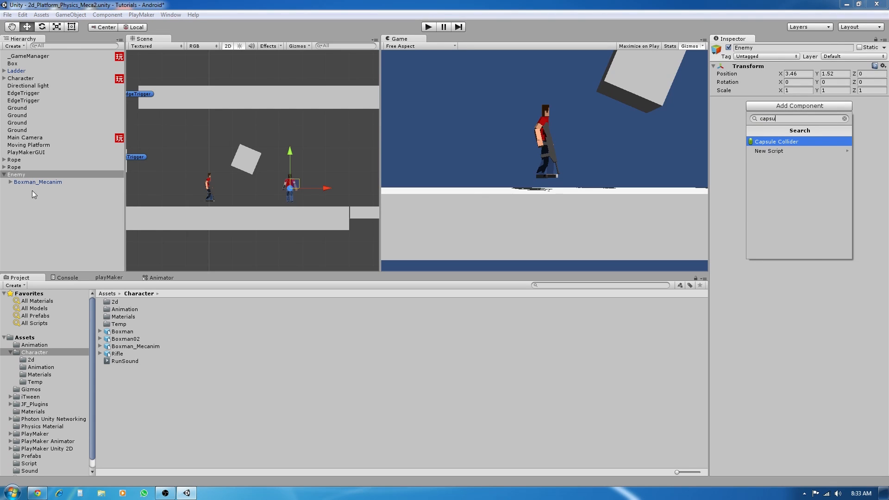
left_click(785, 142)
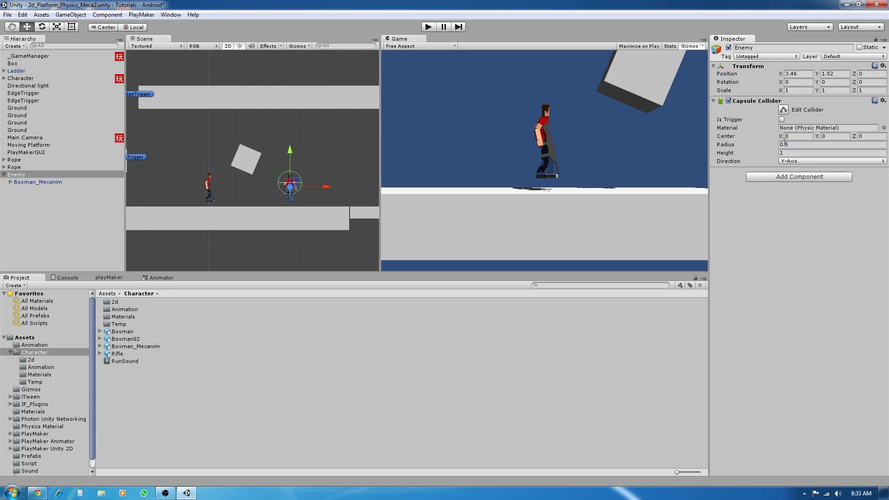
Set the Enemy's capsule collider to center Y -0.23, radius 0.23 and height 1.25
left_click(835, 136)
type(".")
type("0.23")
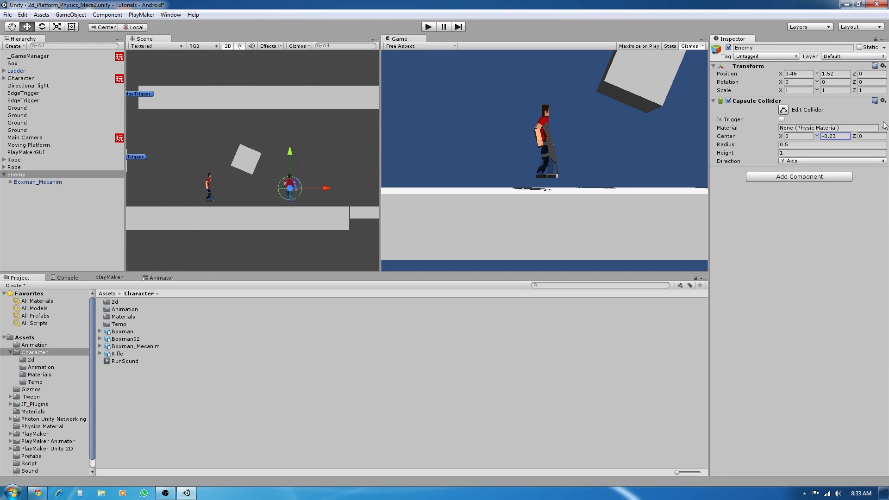
left_click(813, 145)
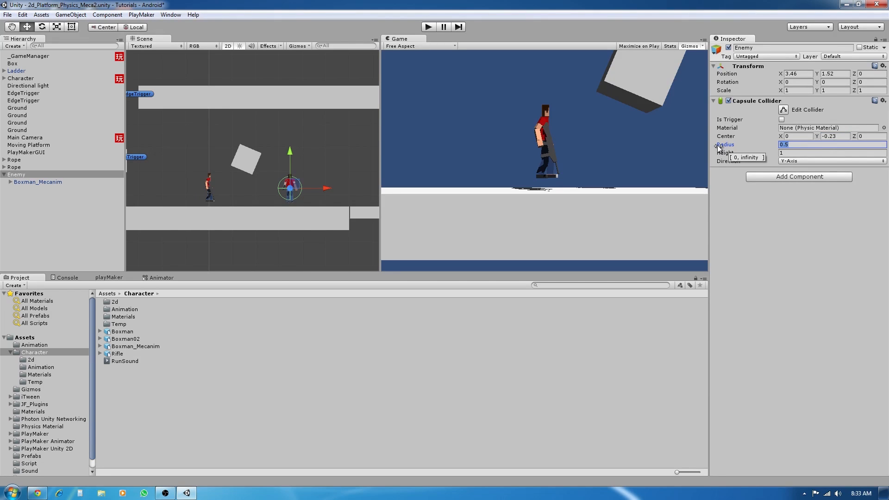
type(".23")
key("Return")
key("Tab")
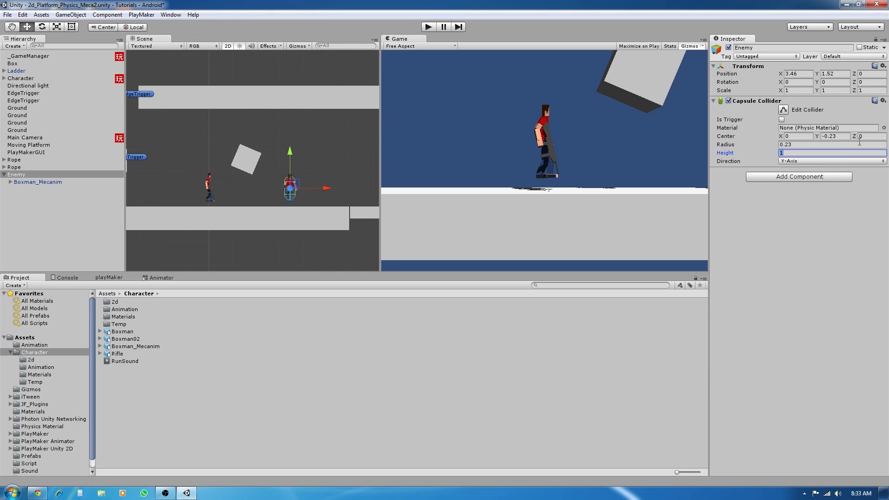
type("1.25")
Widen the Scene view and set the Enemy object's Y rotation to -90 so it faces the player character
middle_click_drag(290, 182, 295, 158)
left_click_drag(380, 96, 616, 109)
middle_click_drag(428, 159, 468, 166)
scroll(468, 166, "up", 3)
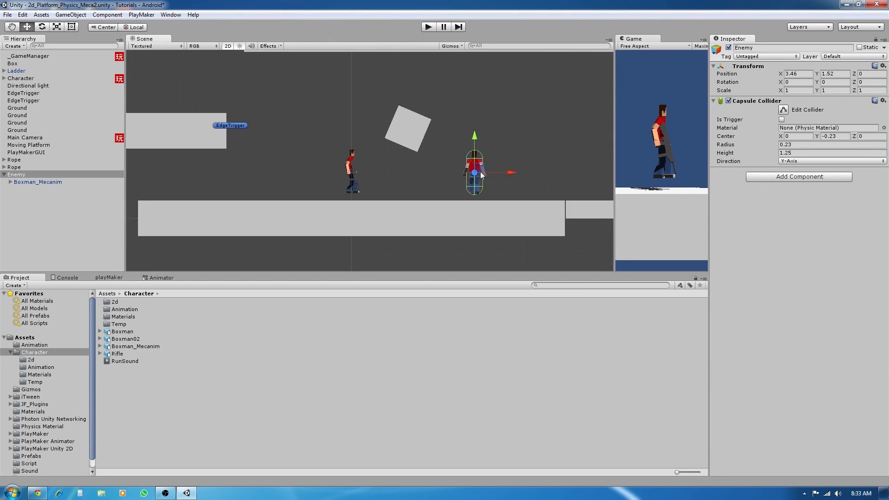
left_click(832, 81)
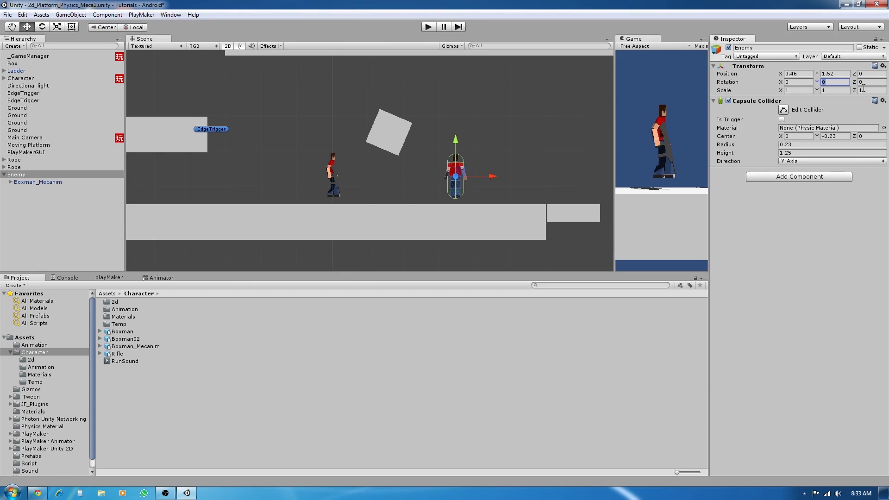
type("-90")
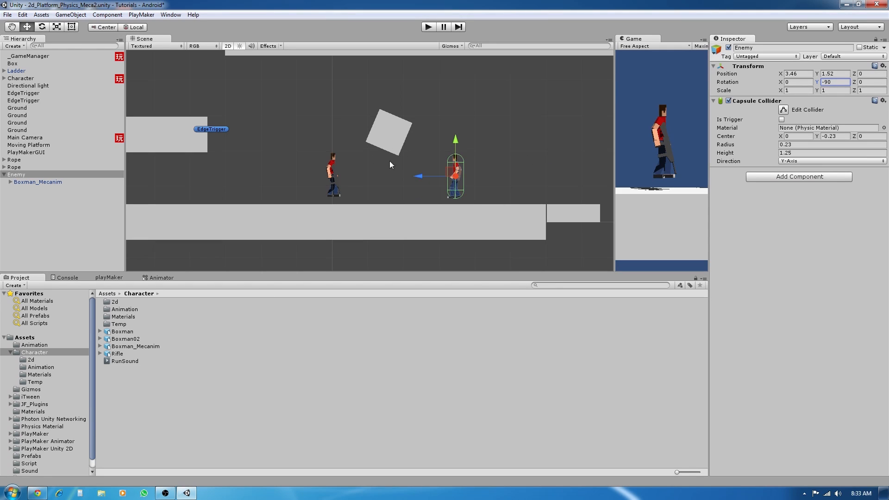
Add a PlayMaker FSM to the Enemy object and name it Enemy Movement
left_click(107, 277)
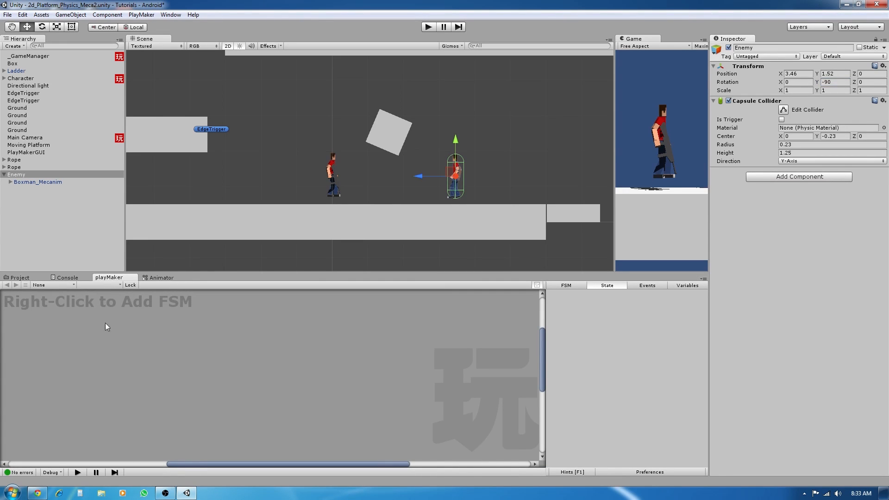
right_click(216, 357)
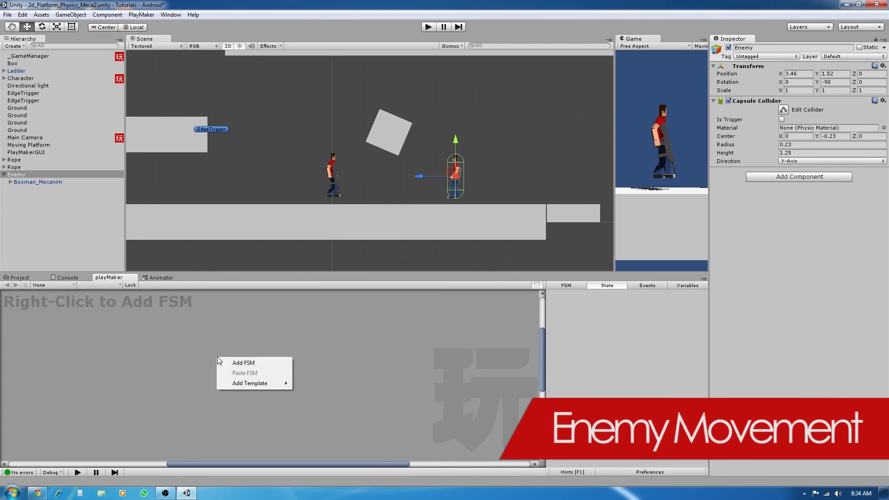
left_click(240, 363)
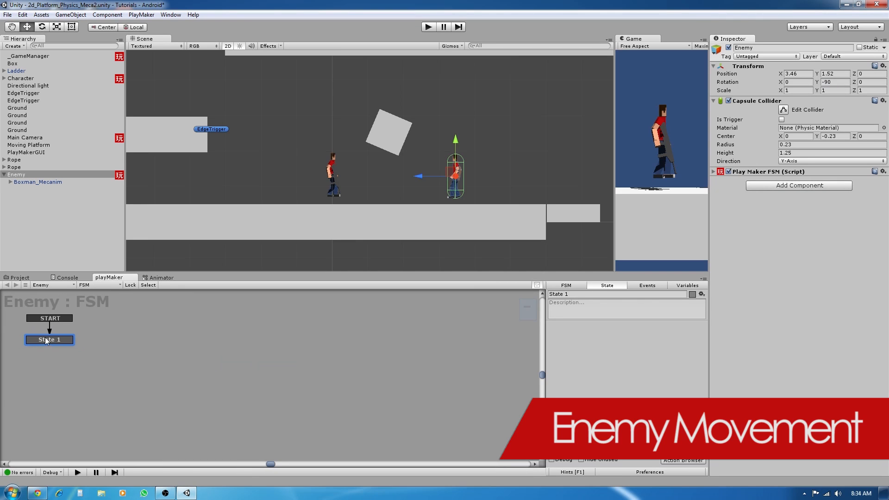
left_click_drag(43, 340, 137, 351)
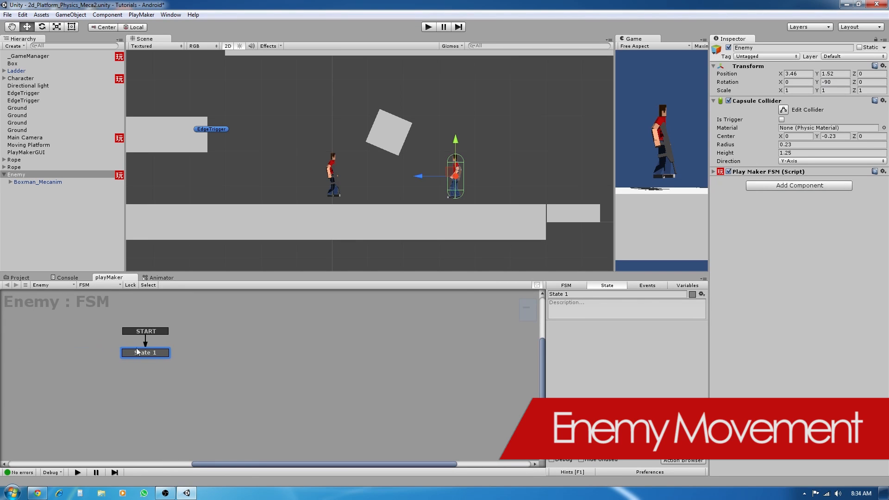
left_click(581, 286)
left_click(586, 294)
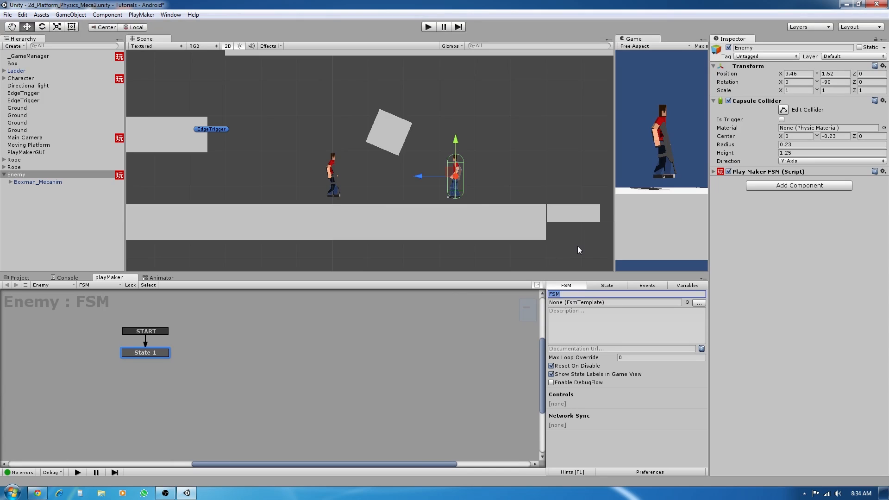
type("Enemy Movement")
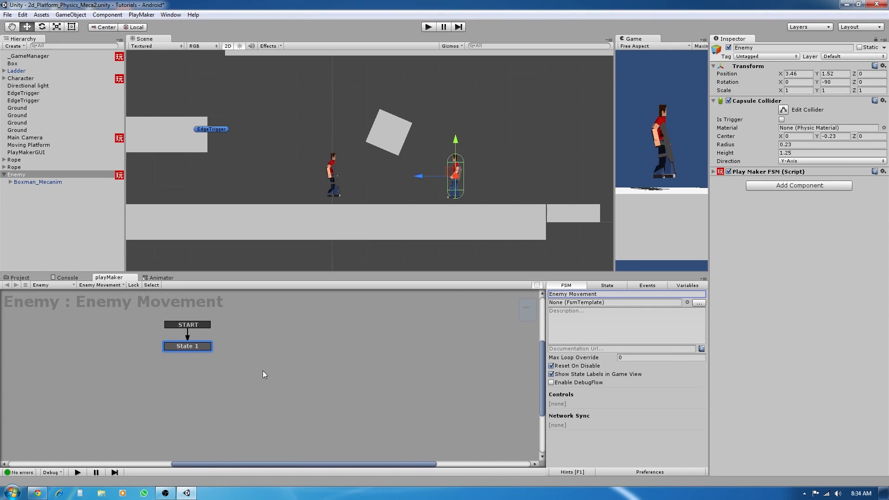
Add a Float variable named walkSpeed to the Enemy Movement FSM
left_click(687, 285)
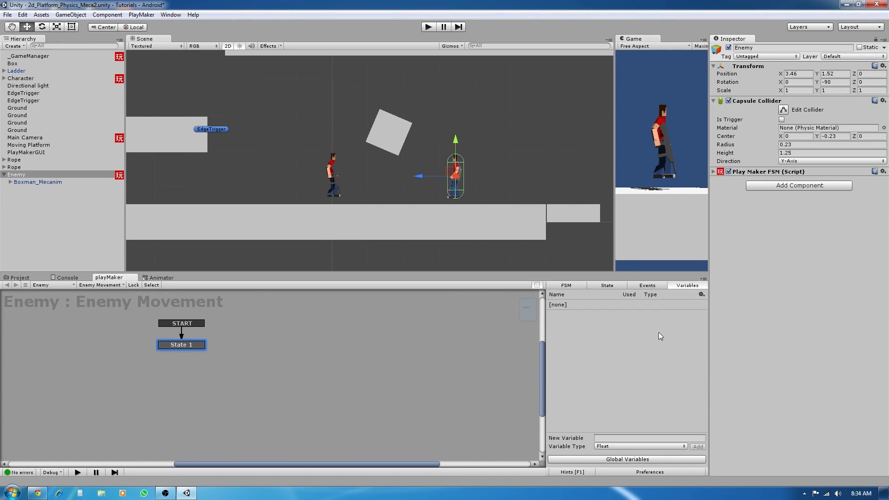
left_click(622, 436)
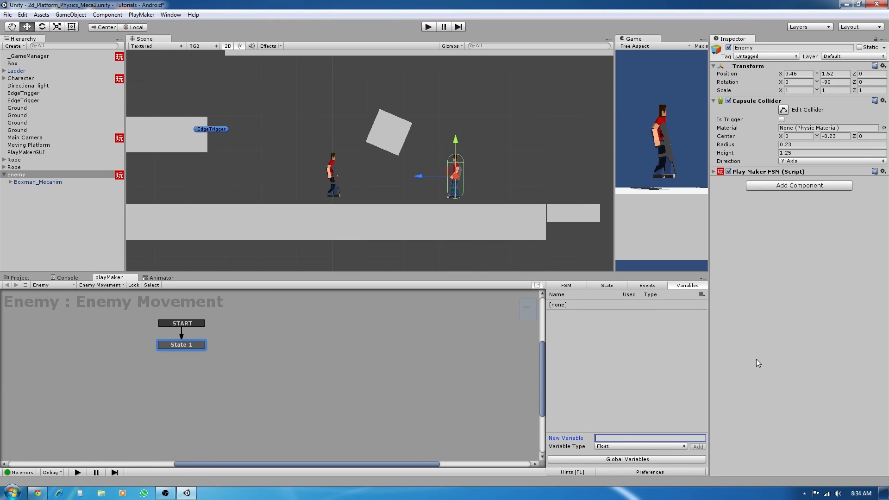
type("walkSpeed")
key("Return")
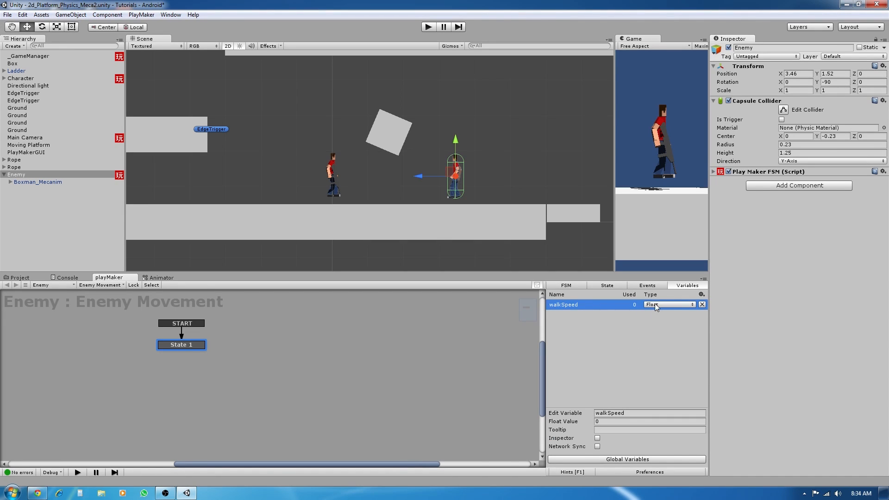
left_click(619, 381)
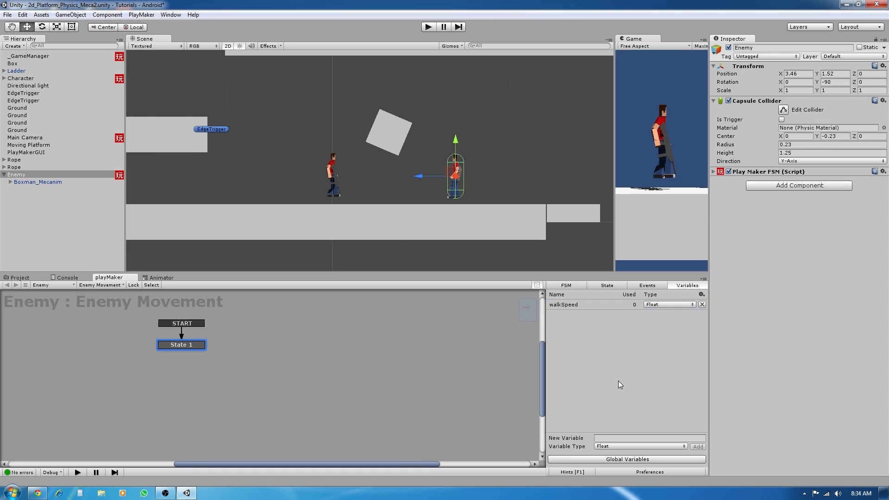
Add a Vector3 variable named walkDir to the Enemy Movement FSM
left_click(615, 446)
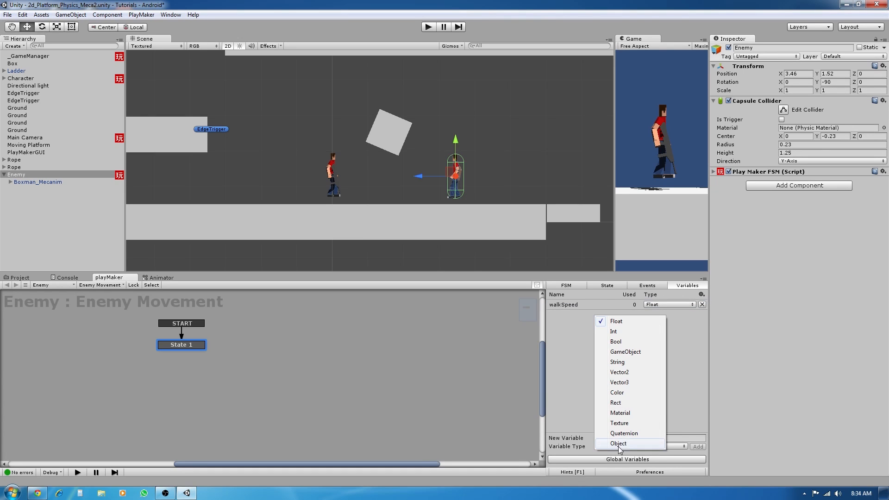
left_click(619, 382)
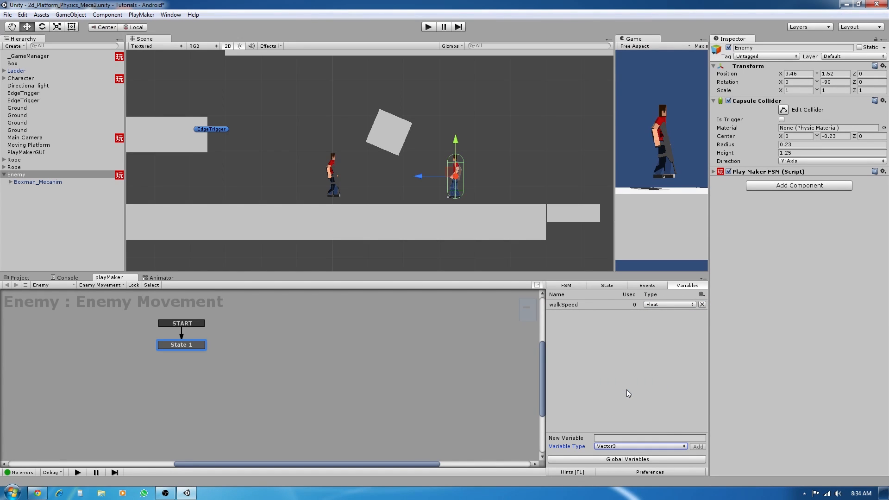
left_click(623, 438)
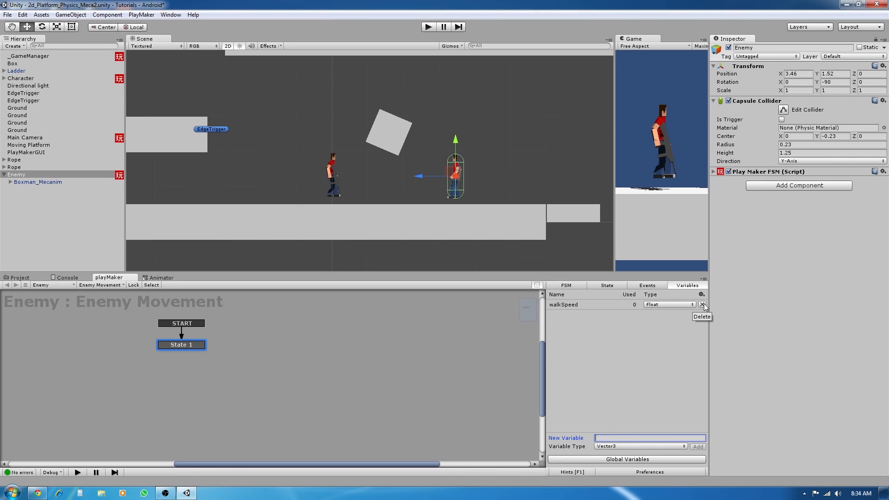
type("walkDir")
key("Return")
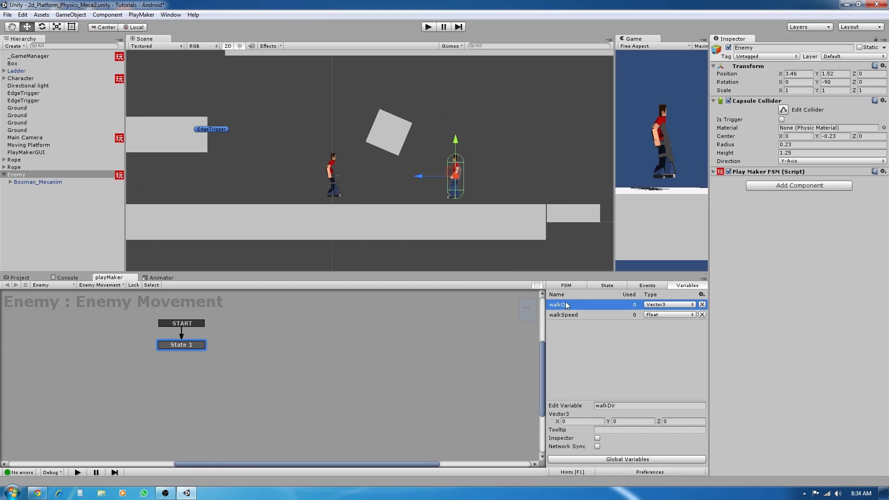
Find the physics Set Velocity action and add it to State 1 of the Enemy Movement FSM
left_click(607, 286)
left_click(692, 460)
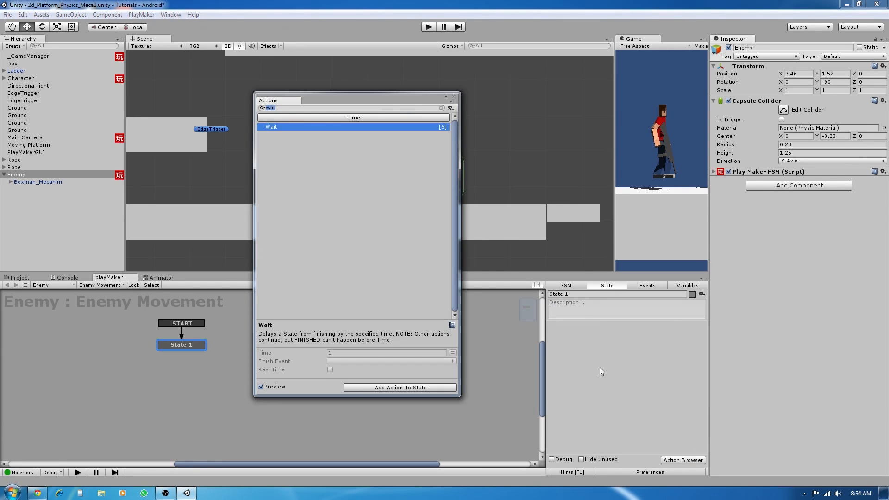
left_click_drag(324, 105, 398, 99)
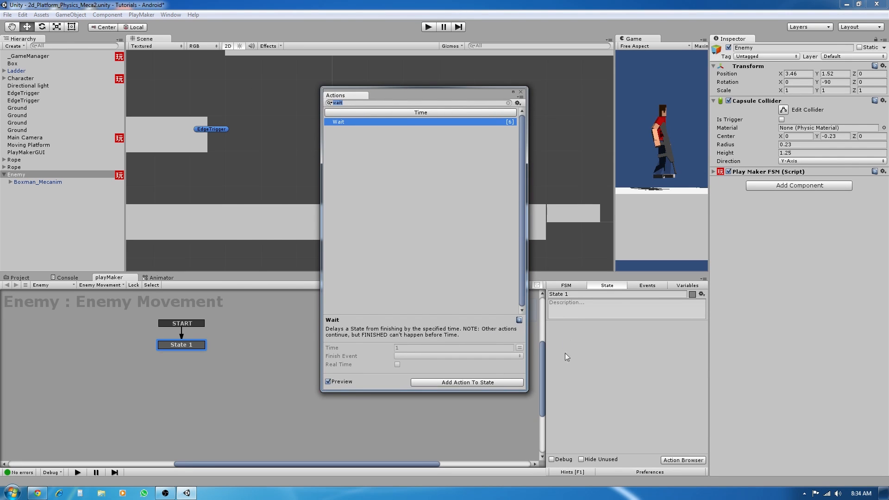
type("set vel")
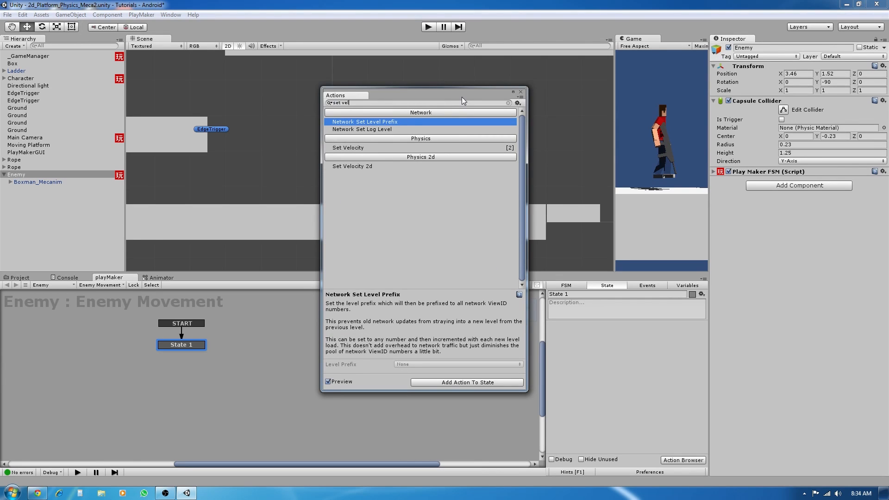
double_click(354, 147)
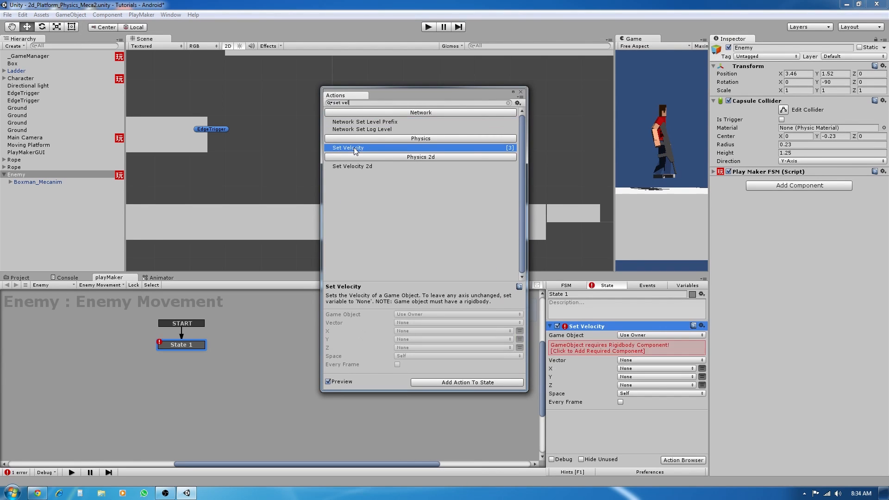
left_click(521, 92)
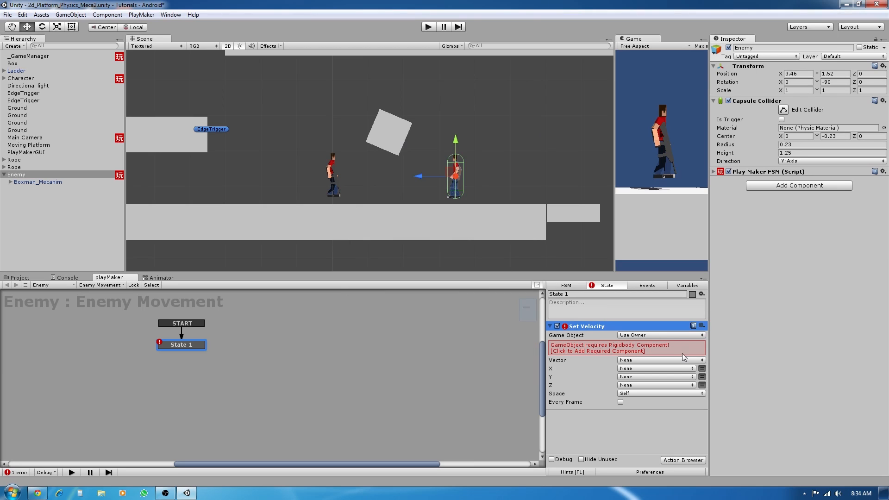
Configure Set Velocity with X driven by walkSpeed, Space set to World, and Every Frame enabled
left_click(633, 369)
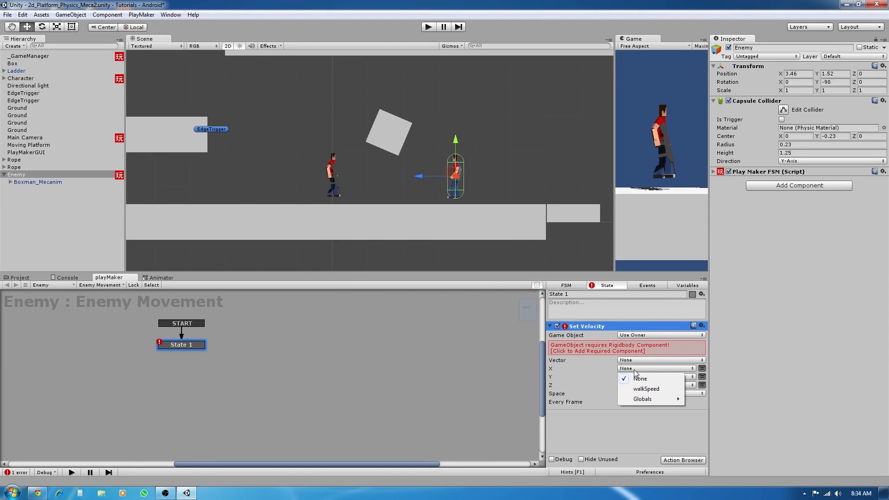
left_click(653, 390)
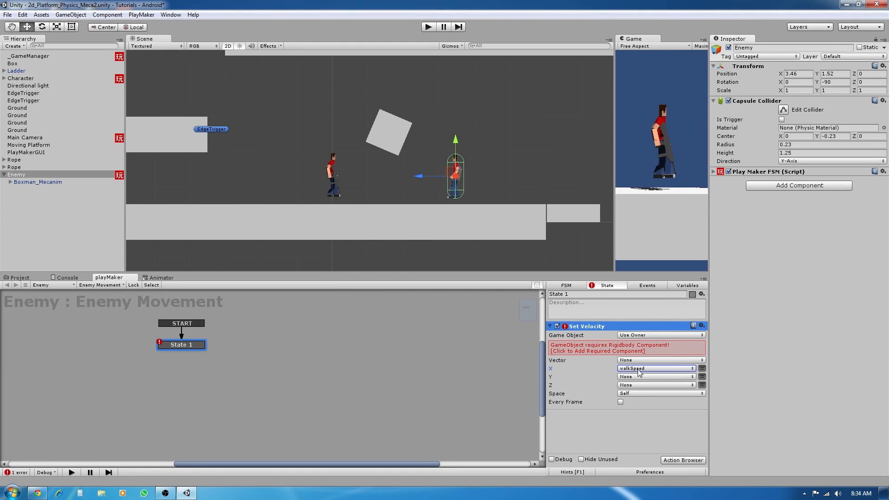
left_click(636, 394)
left_click(640, 404)
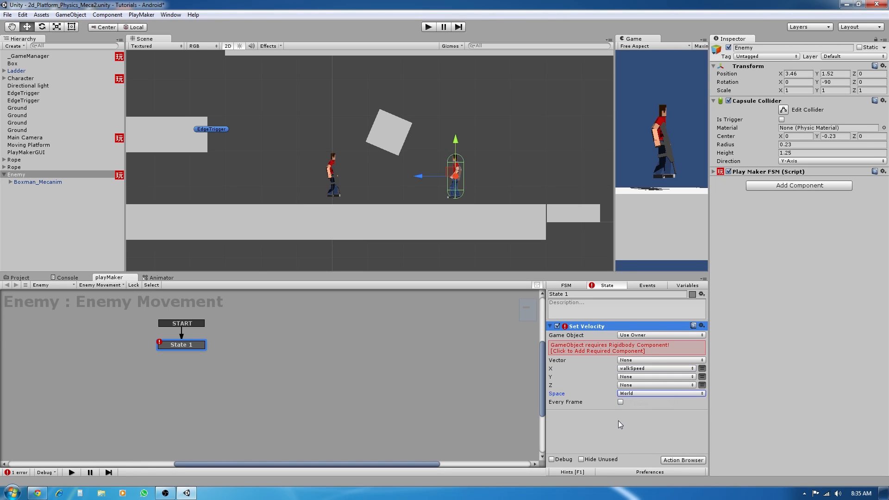
left_click(620, 403)
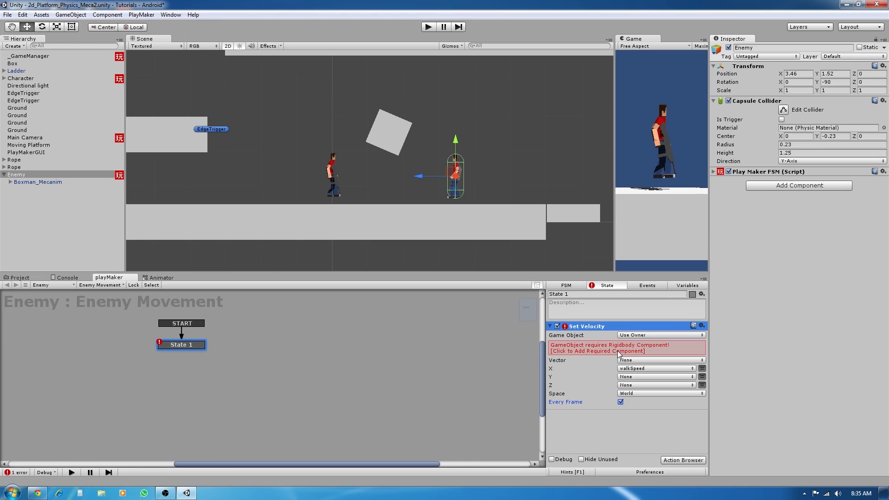
Add a Rigidbody component to the Enemy object
left_click(818, 185)
type("rigi")
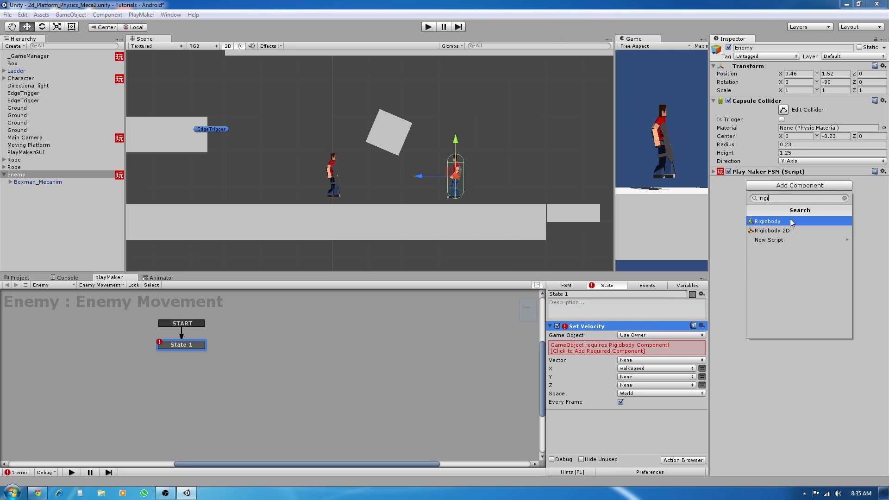
left_click(792, 222)
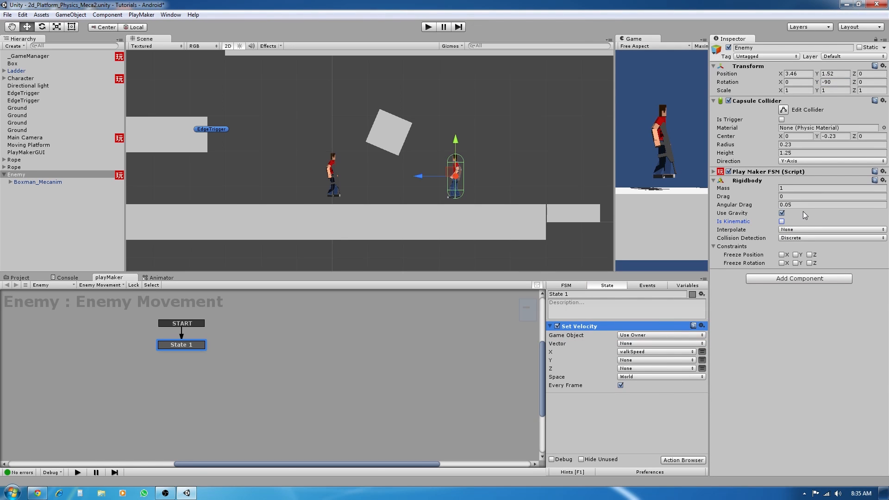
Check the Character's Rigidbody constraints and match them on the Enemy by freezing position Z and rotation X and Z
left_click(29, 79)
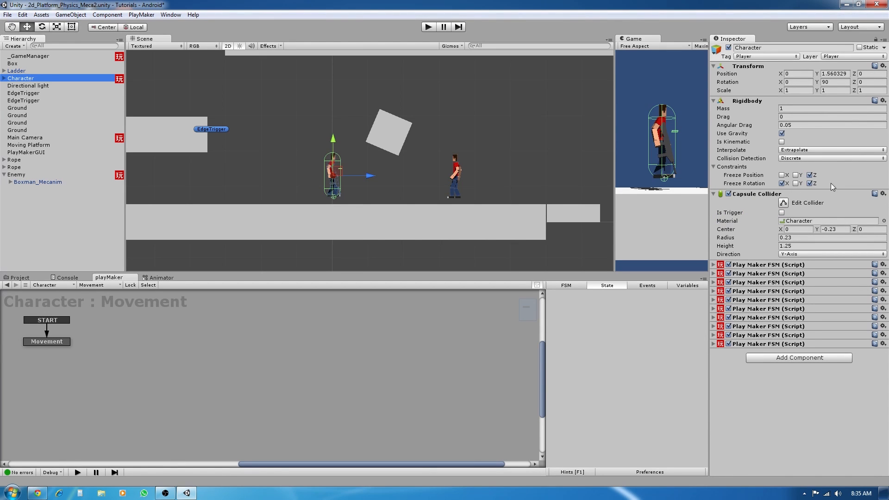
left_click(18, 175)
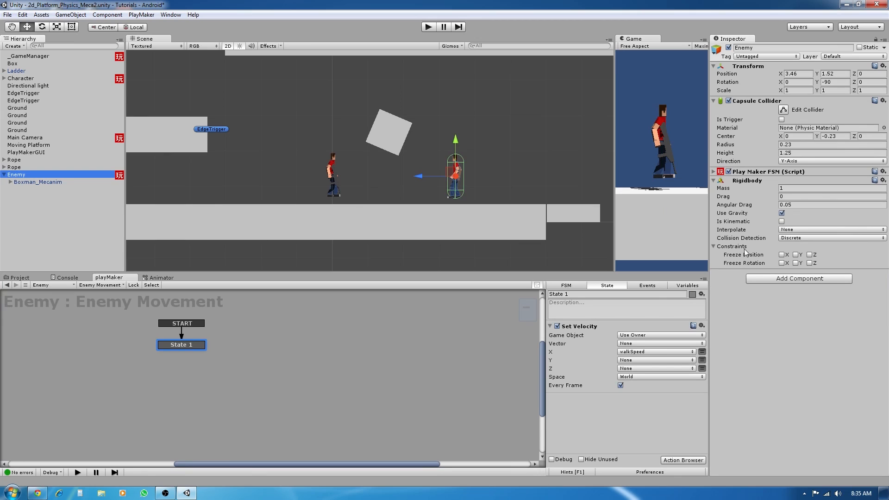
left_click(810, 255)
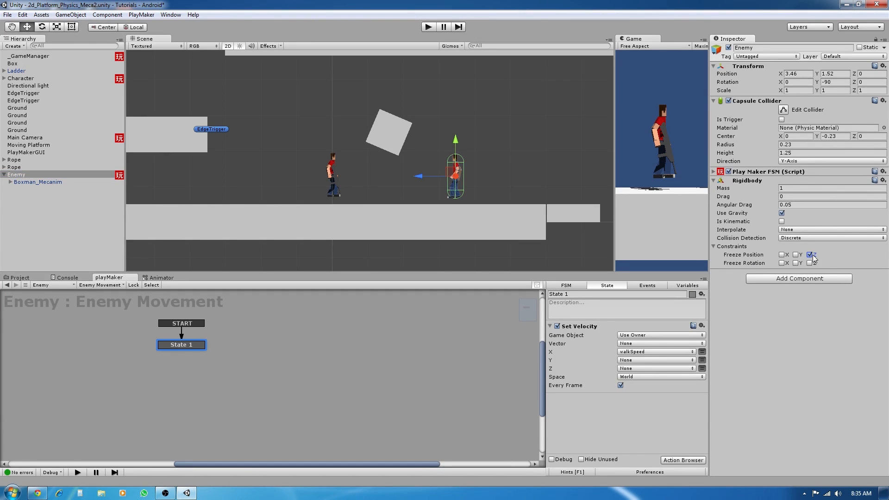
left_click(782, 263)
View the Enemy up close in 3D and set the base texture of the Badguys material in the Materials folder to None
left_click(227, 47)
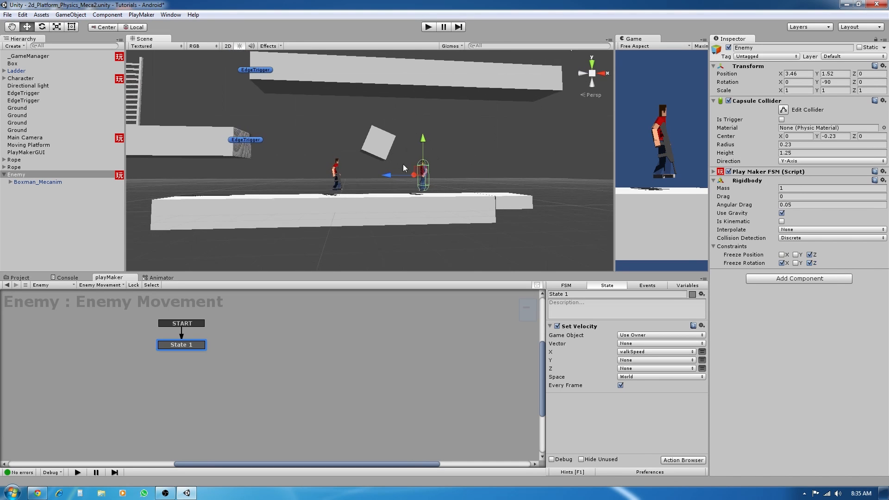
double_click(37, 174)
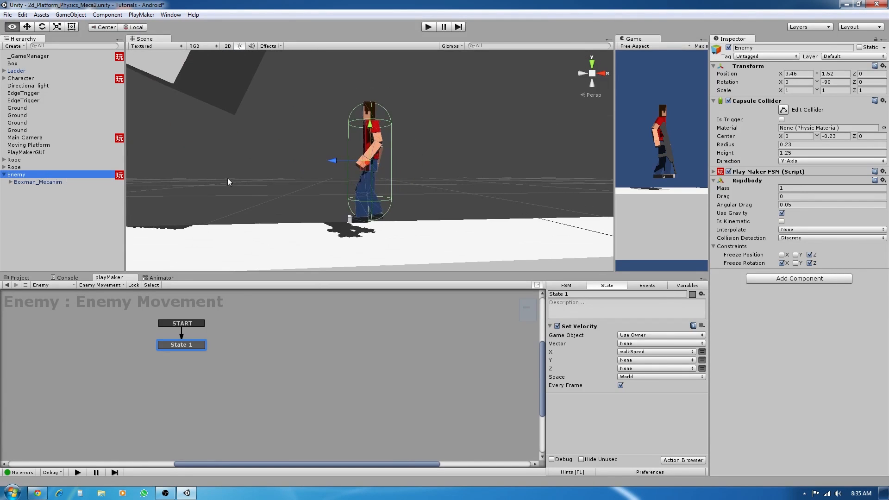
left_click_drag(370, 176, 320, 185, "alt")
left_click(18, 278)
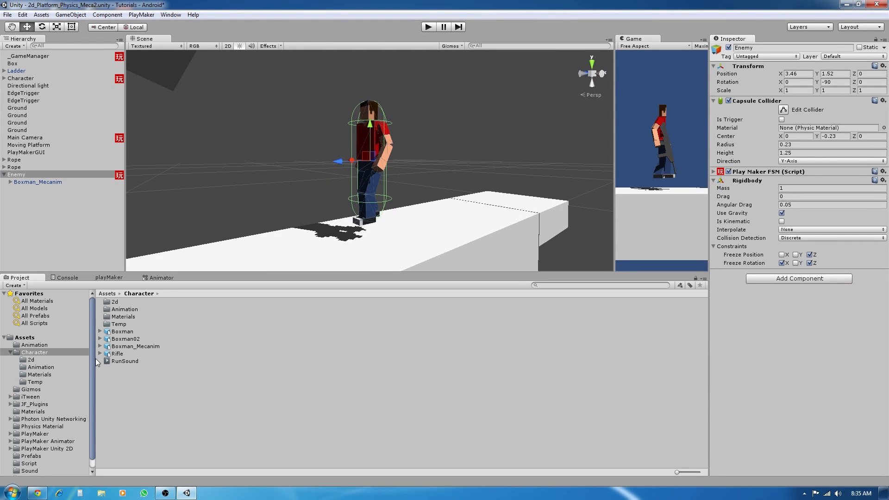
left_click(34, 412)
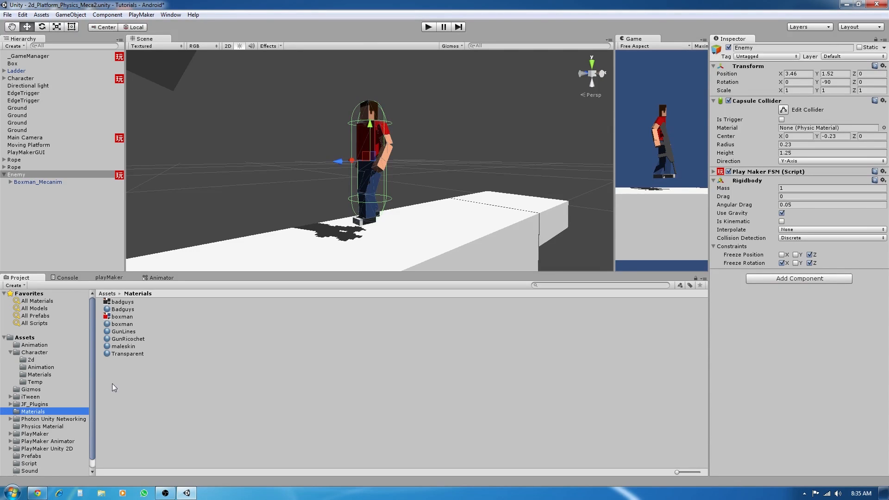
left_click(121, 309)
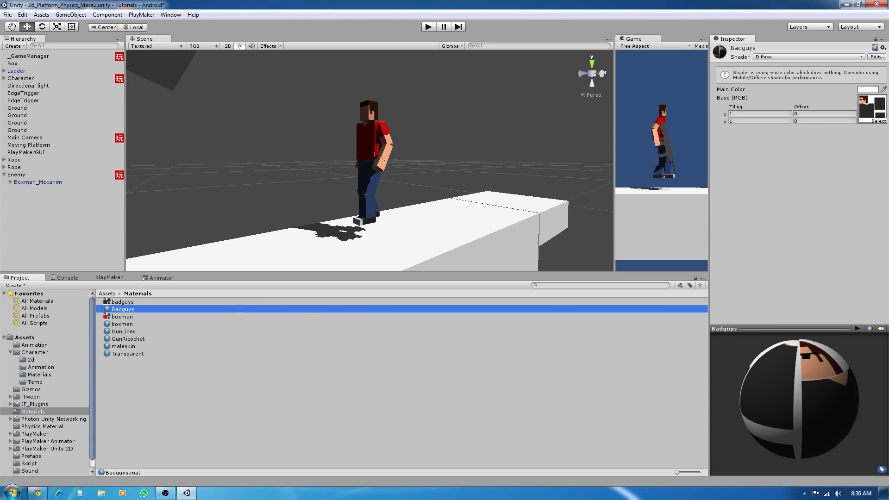
left_click(879, 121)
left_click(304, 134)
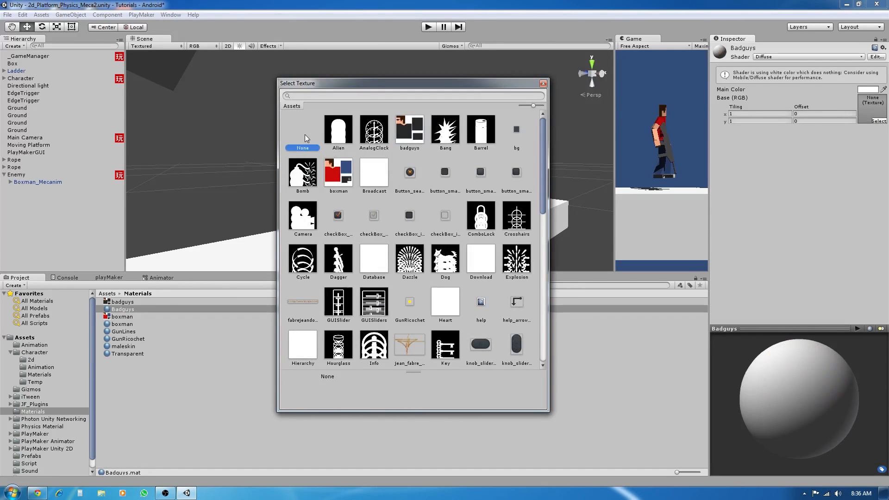
double_click(304, 134)
Set the Badguys material's main color to a near-black shade
left_click(870, 89)
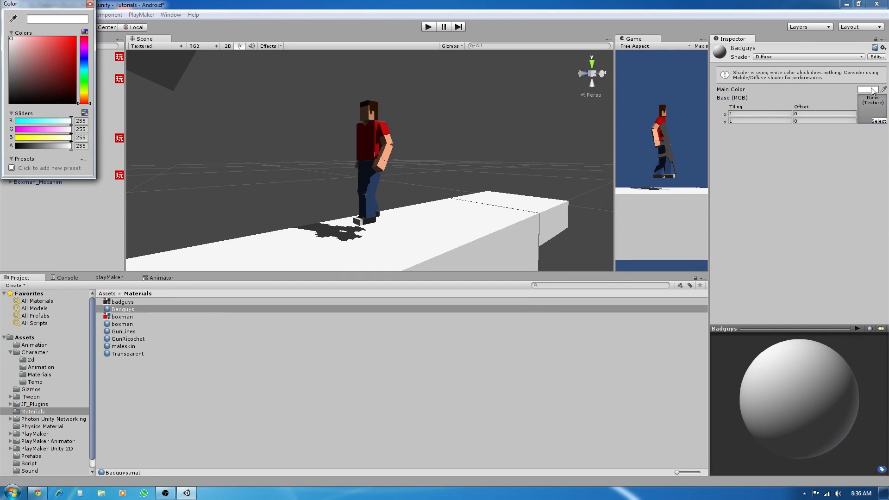
left_click(10, 90)
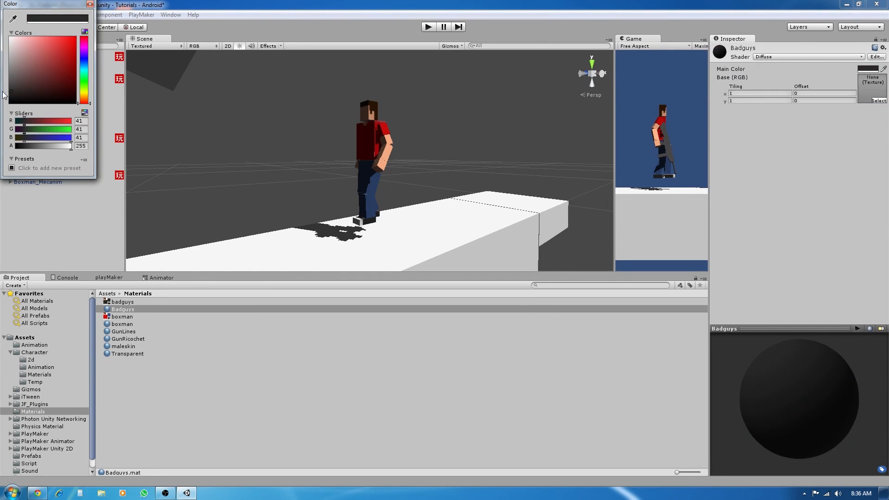
left_click_drag(4, 92, 4, 97)
left_click(90, 4)
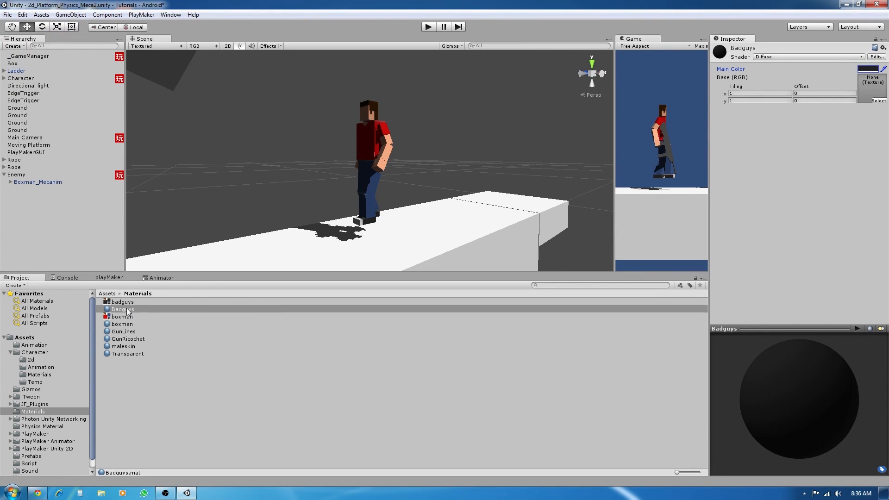
Apply the Badguys material to the upper and lower parts of both enemy legs
left_click_drag(126, 308, 365, 201)
left_click_drag(364, 202, 522, 218, "alt")
scroll(402, 223, "up", 5)
left_click_drag(401, 224, 422, 234, "alt")
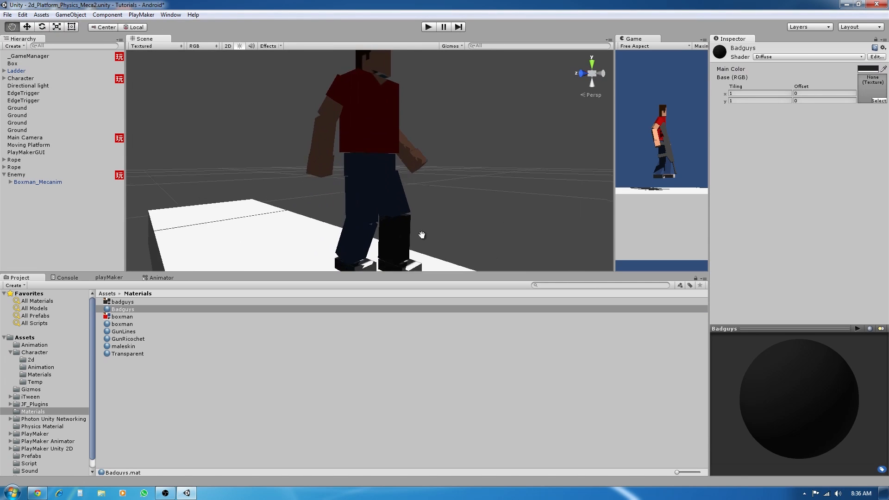
middle_click_drag(421, 235, 447, 199)
left_click_drag(119, 309, 382, 184)
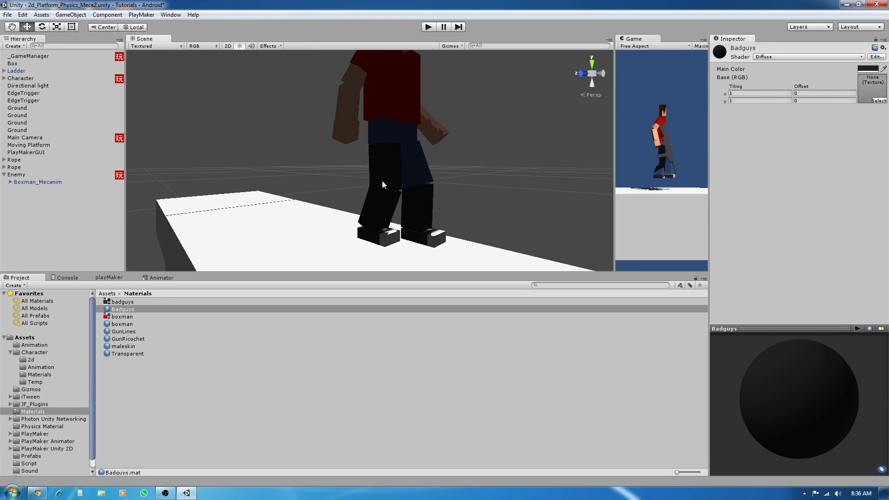
left_click_drag(134, 310, 415, 180)
Apply the Badguys material to the Enemy's torso, both upper arms and both forearms
left_click_drag(384, 137, 322, 164, "alt")
left_click_drag(124, 309, 378, 107)
scroll(288, 213, "down", 3)
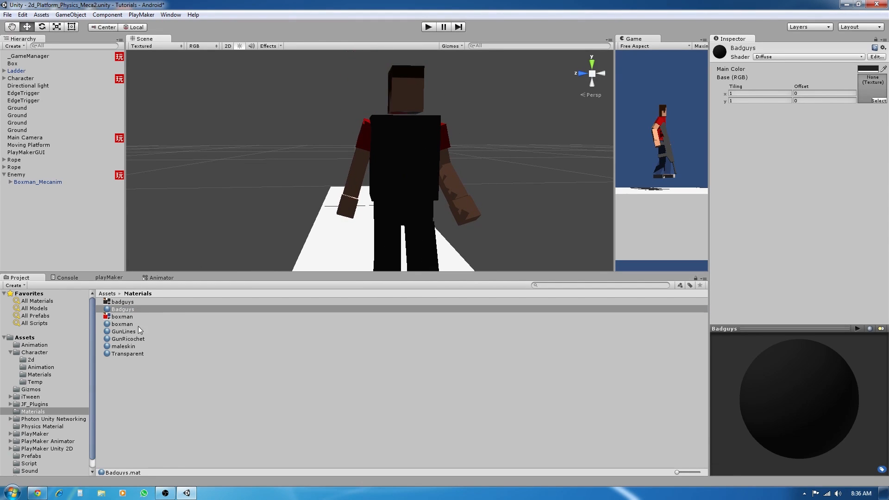
left_click_drag(122, 310, 364, 149)
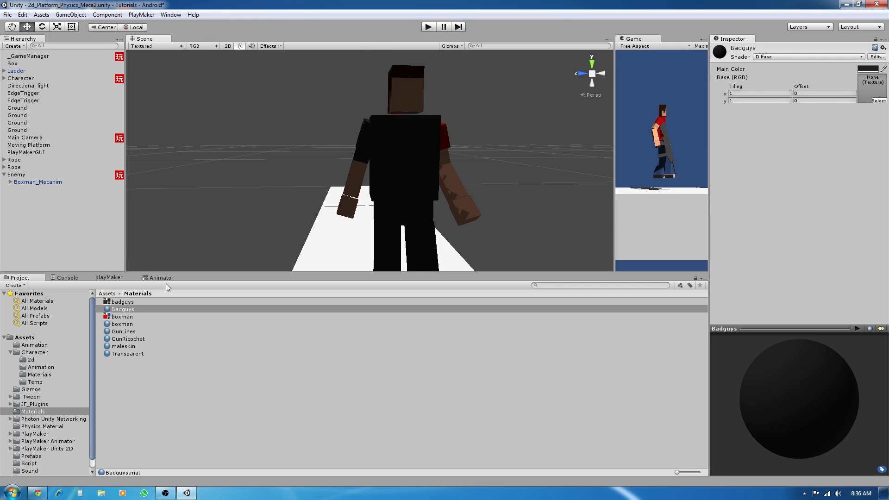
left_click_drag(124, 310, 453, 162)
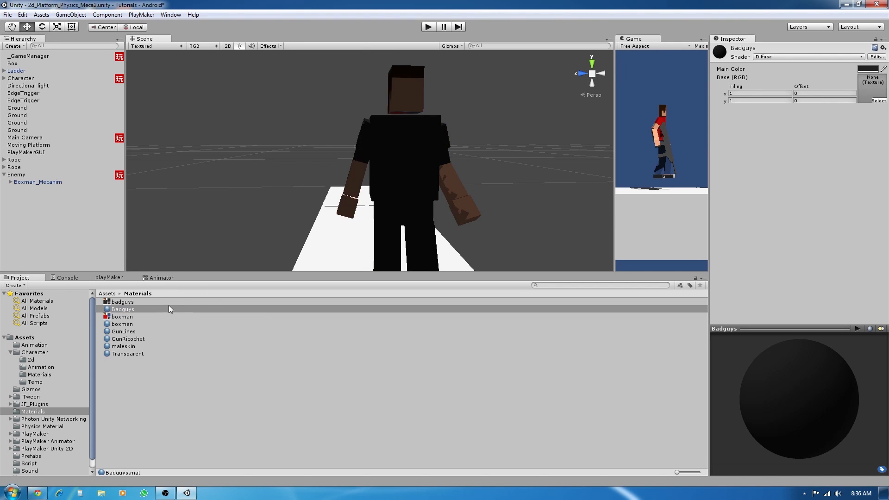
left_click_drag(123, 309, 444, 178)
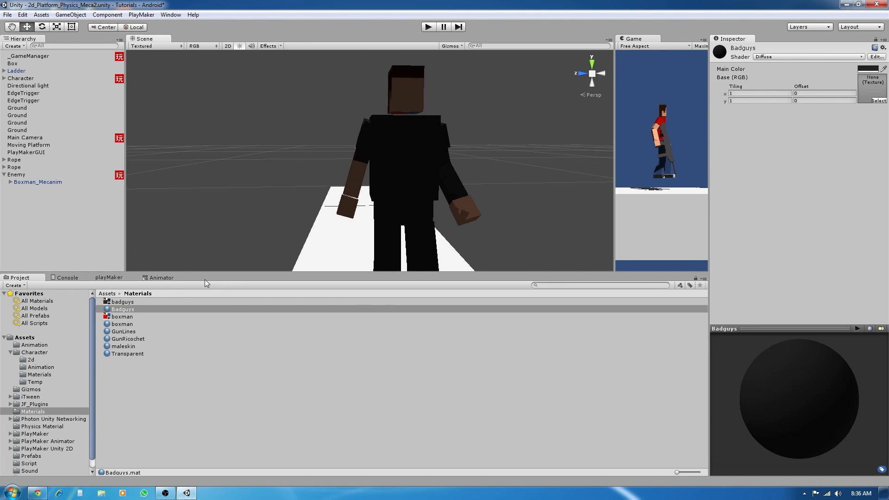
left_click_drag(124, 310, 354, 181)
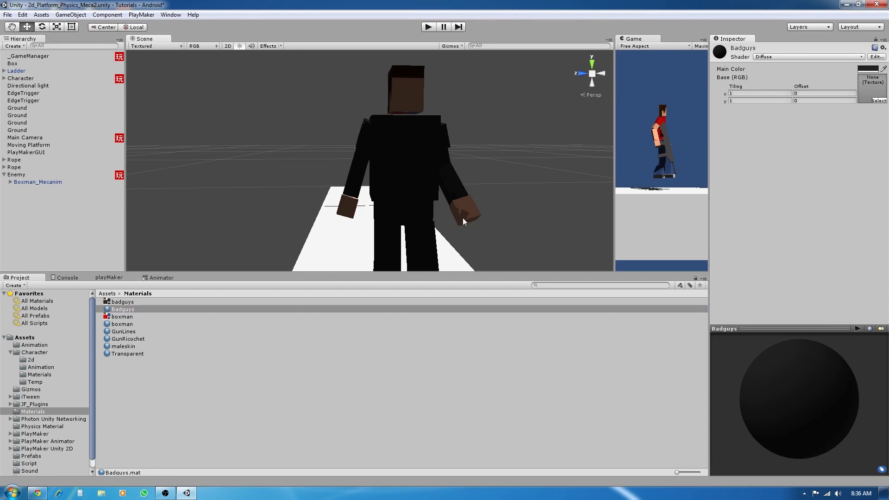
Select the Enemy and display its Enemy Movement FSM in the PlayMaker editor
left_click_drag(465, 218, 343, 238, "alt")
scroll(378, 92, "down", 5)
scroll(370, 226, "down", 5)
left_click_drag(434, 217, 274, 200, "alt")
scroll(354, 218, "down", 2)
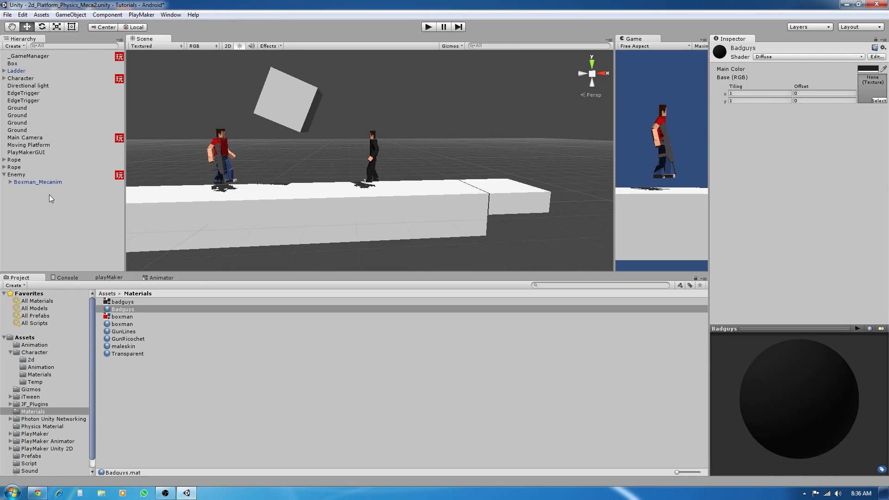
left_click(14, 175)
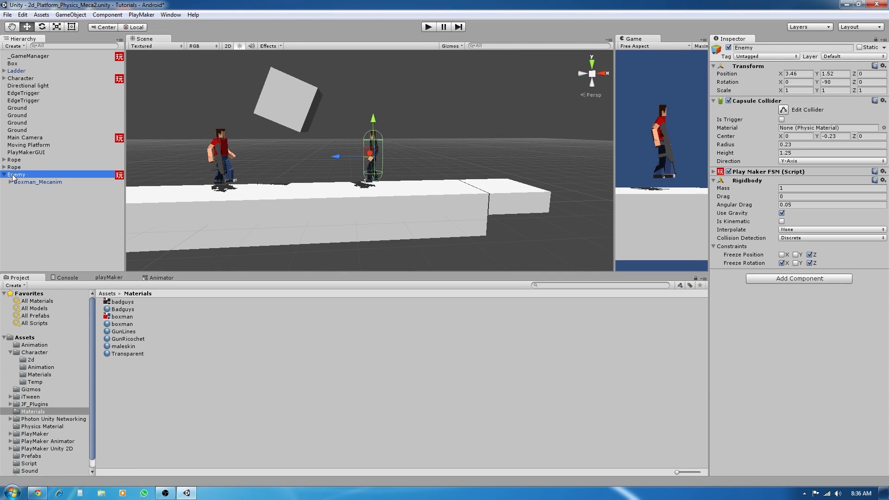
left_click(111, 278)
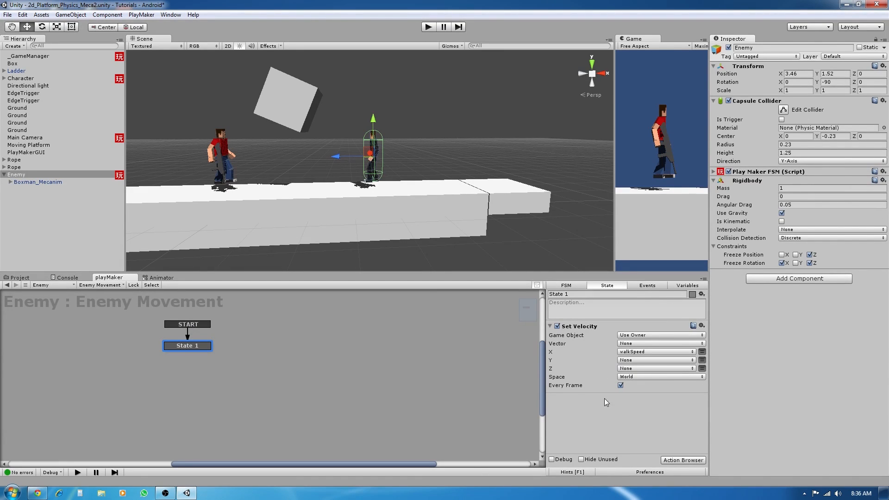
Add a Set Vector3 XYZ action to State 1 of the Enemy Movement FSM
left_click(680, 461)
left_click_drag(377, 89, 388, 78)
type("set vecto")
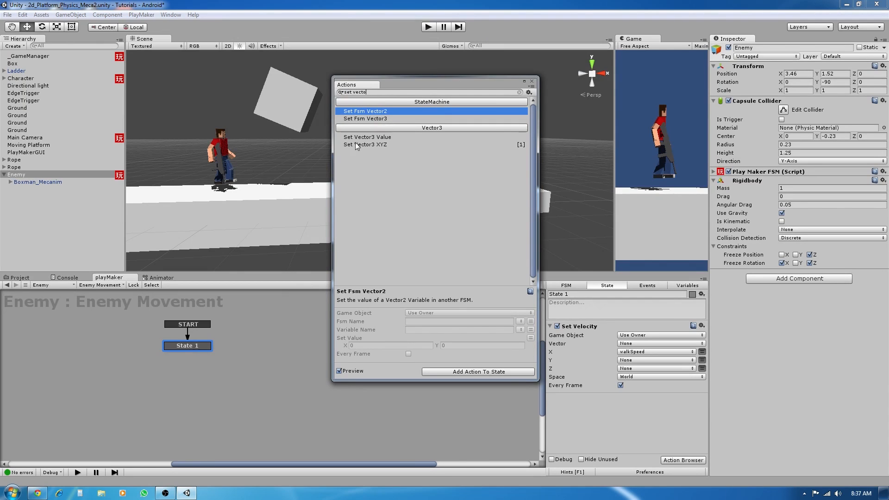
double_click(357, 145)
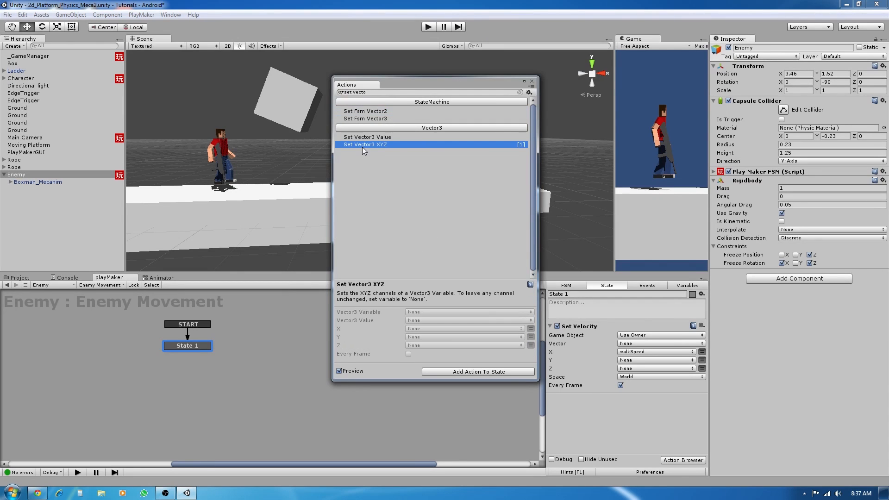
left_click(531, 81)
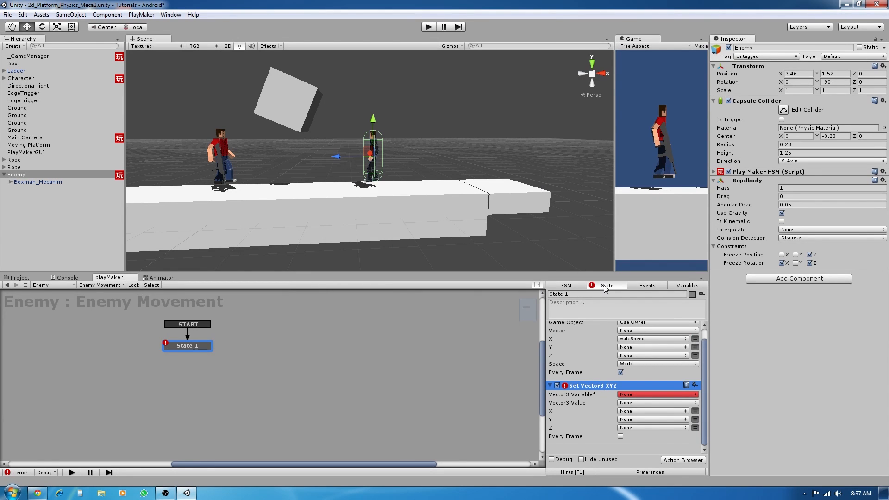
Configure Set Vector3 XYZ with walkDir as the Vector3 variable, walkSpeed as X and Every Frame enabled, and collapse both actions
left_click(640, 398)
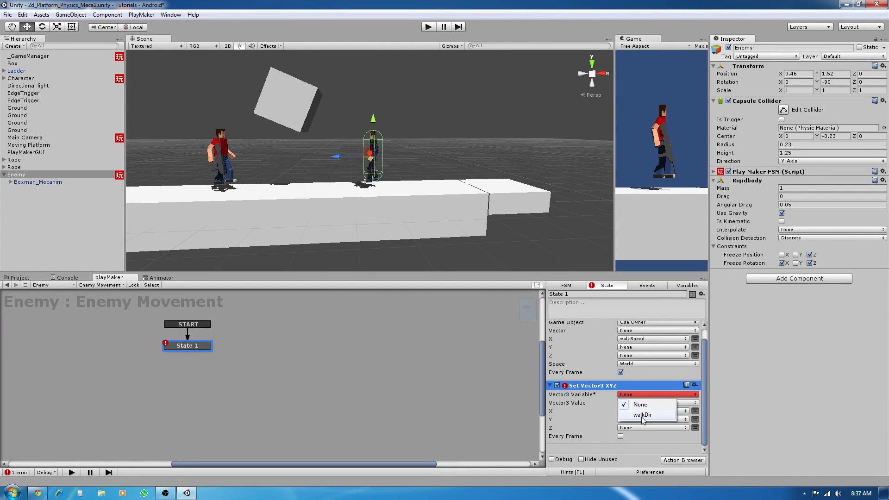
left_click(643, 415)
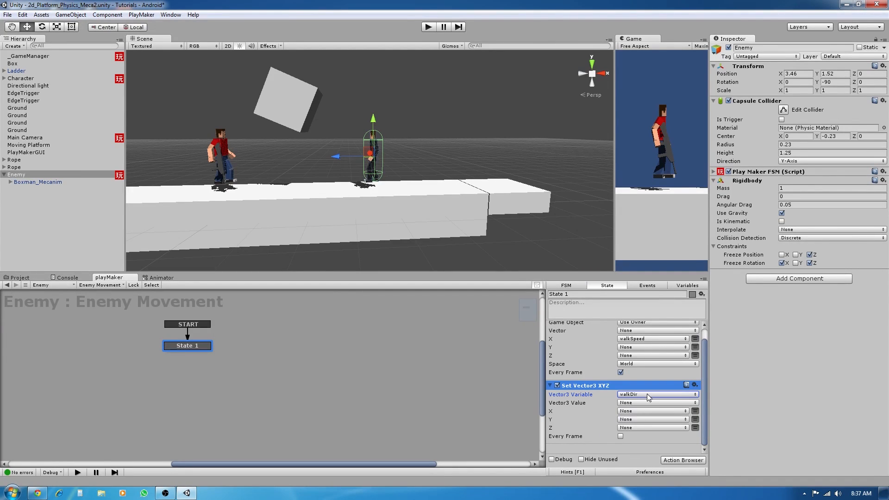
left_click(629, 411)
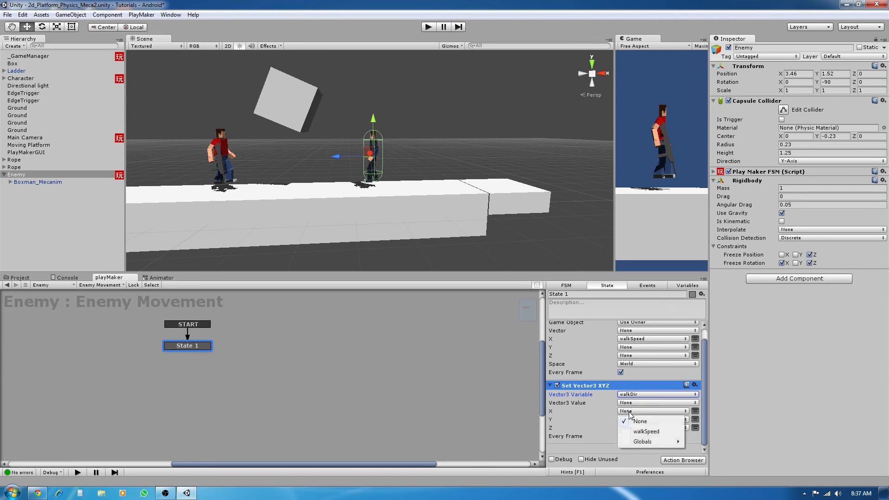
left_click(646, 431)
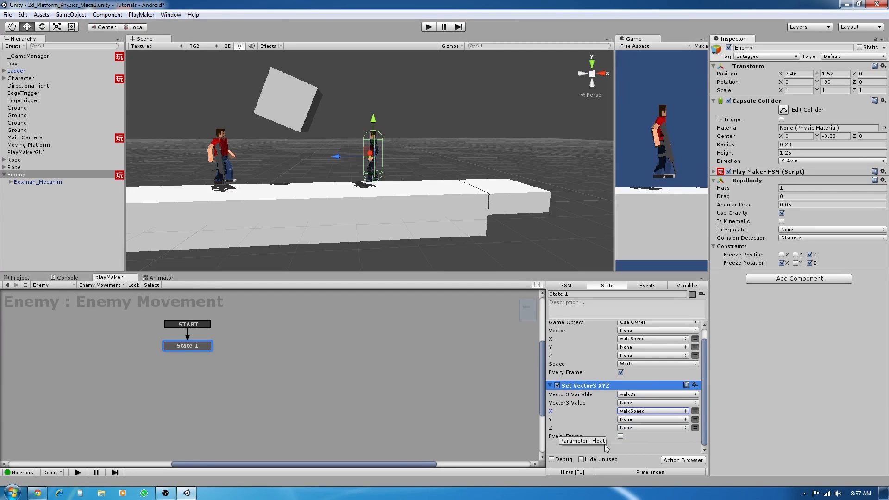
left_click(620, 436)
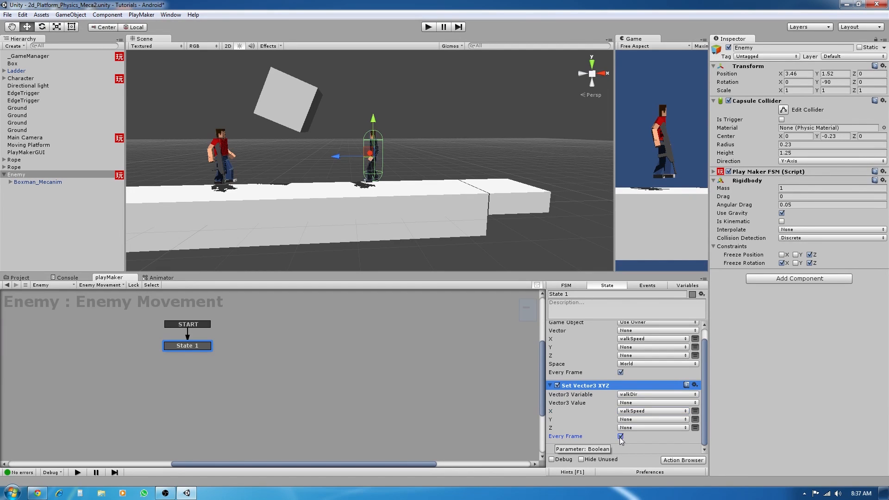
left_click(550, 385)
left_click(550, 326)
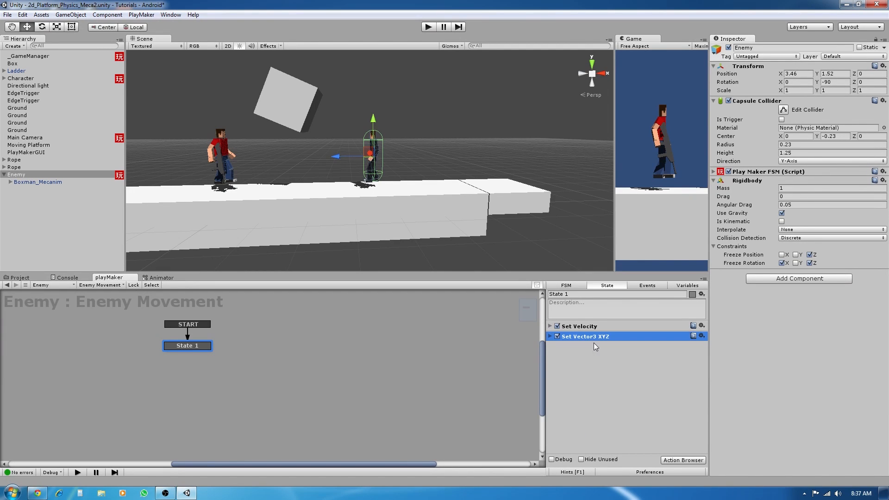
Add a Smooth Look At Direction action to State 1 and place it after Set Vector3 XYZ
left_click(684, 459)
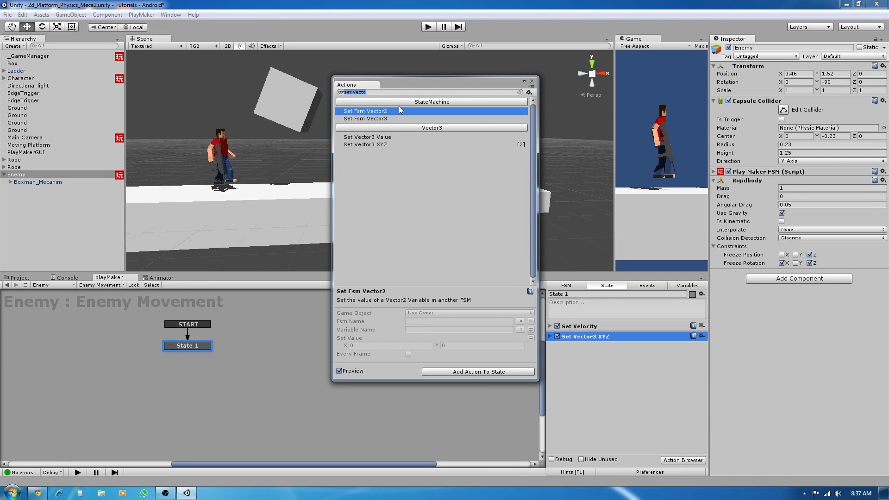
type("smooth")
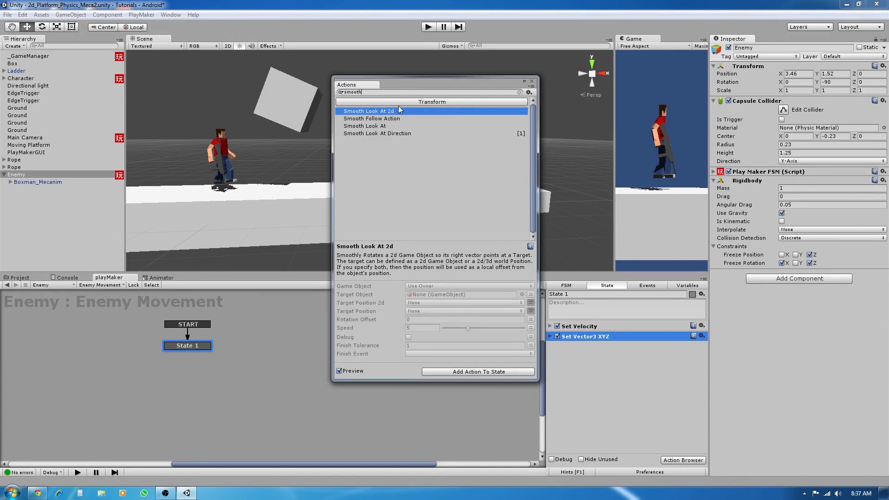
left_click(398, 133)
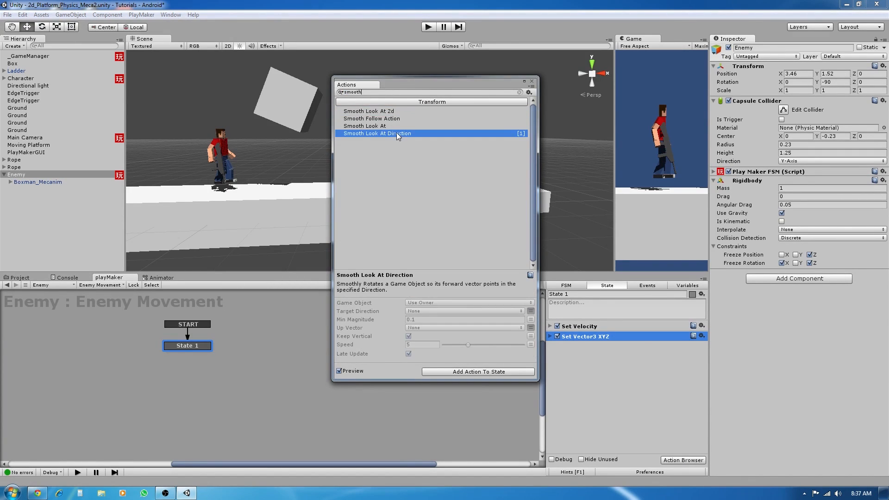
double_click(396, 132)
left_click(531, 81)
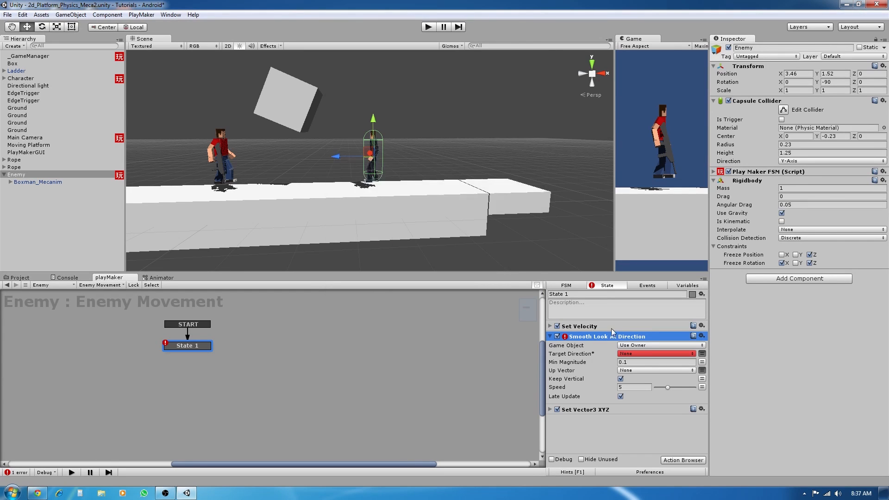
left_click_drag(604, 337, 591, 415)
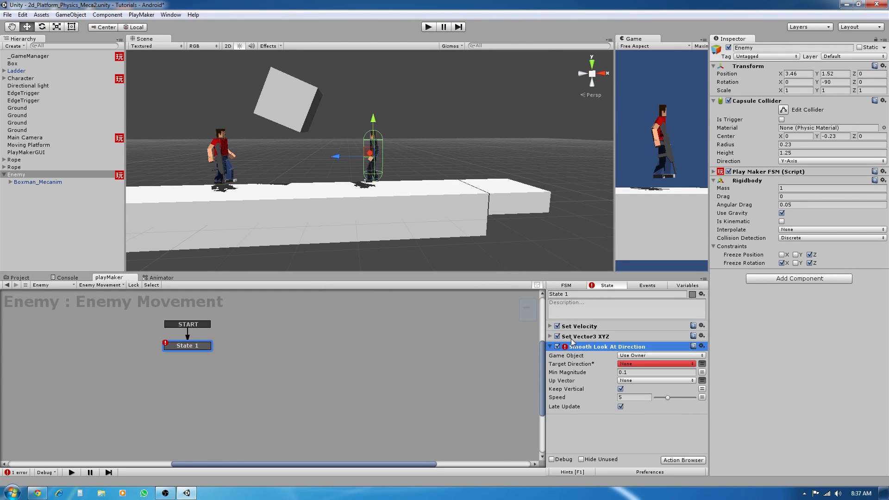
Configure Smooth Look At Direction with target direction walkDir, up vector 0, 1, 0 and speed 10, and collapse it
left_click(637, 365)
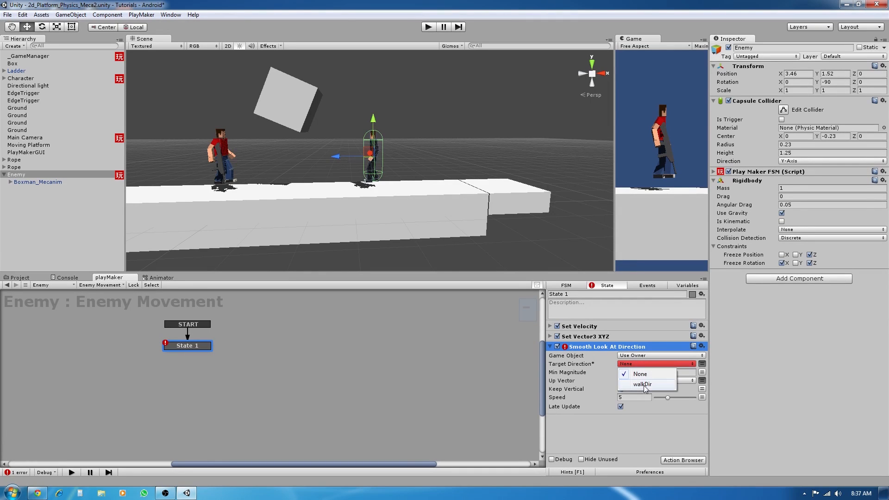
left_click(643, 384)
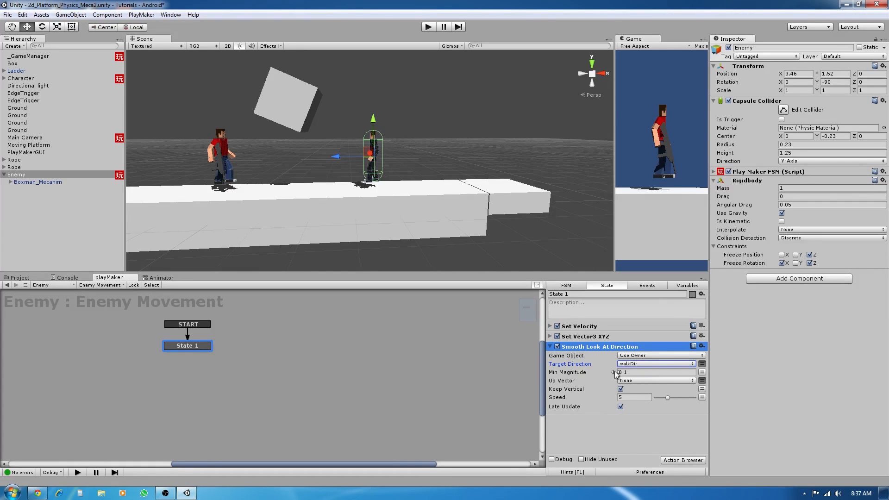
left_click(701, 380)
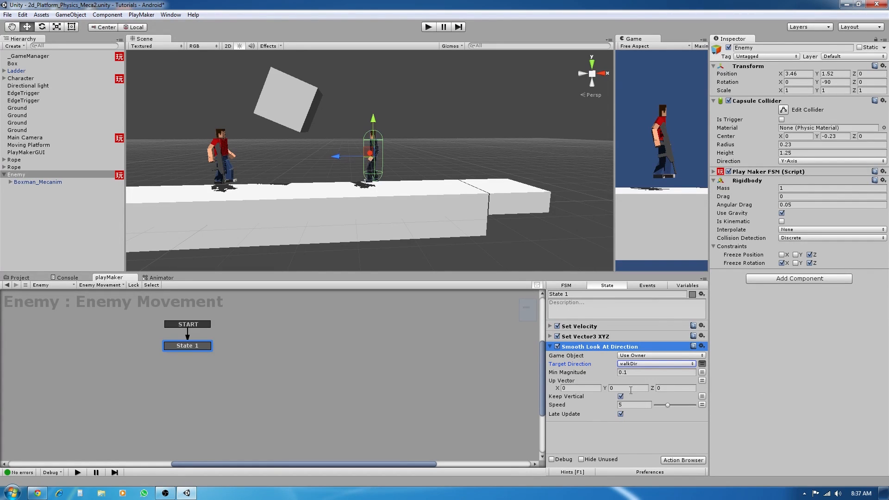
left_click(628, 388)
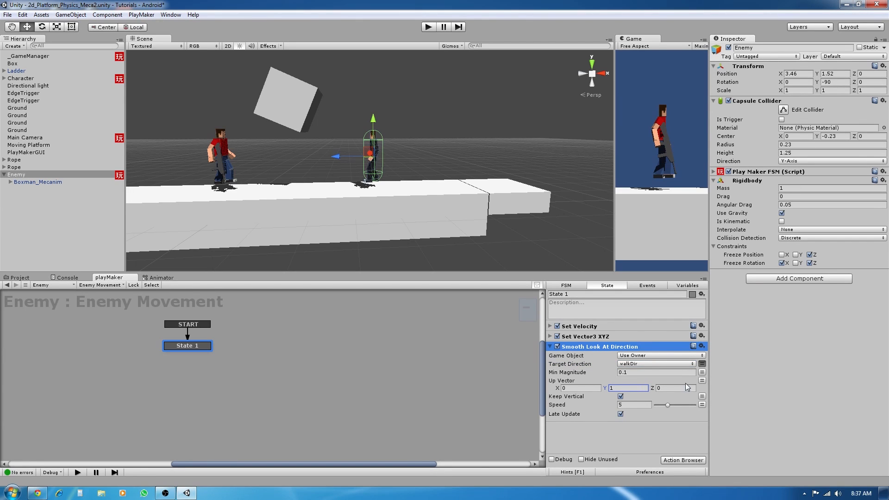
left_click(702, 380)
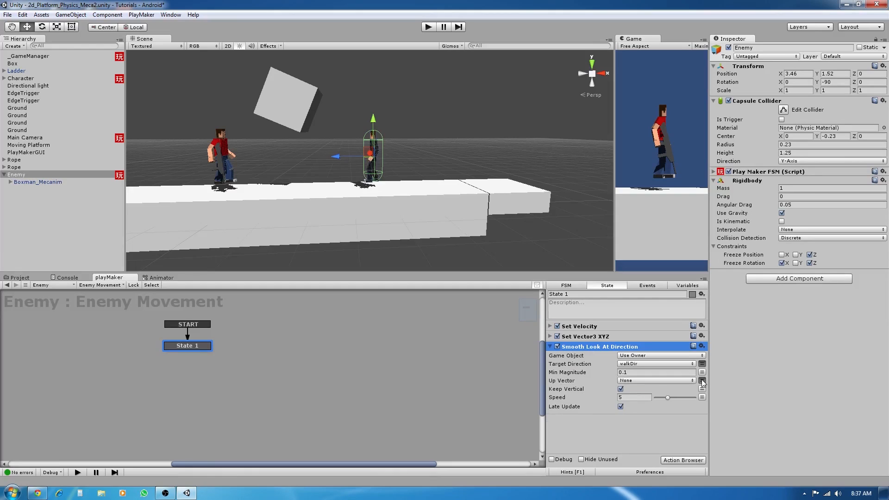
left_click(702, 380)
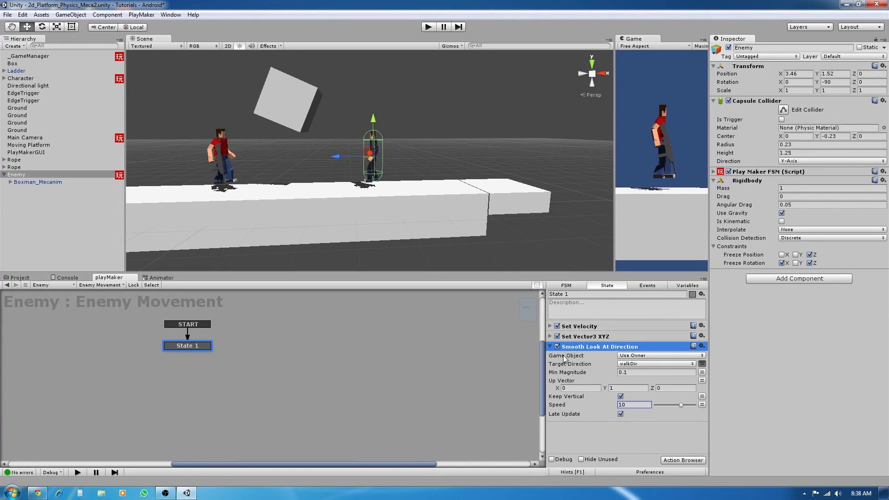
left_click(550, 347)
left_click(577, 377)
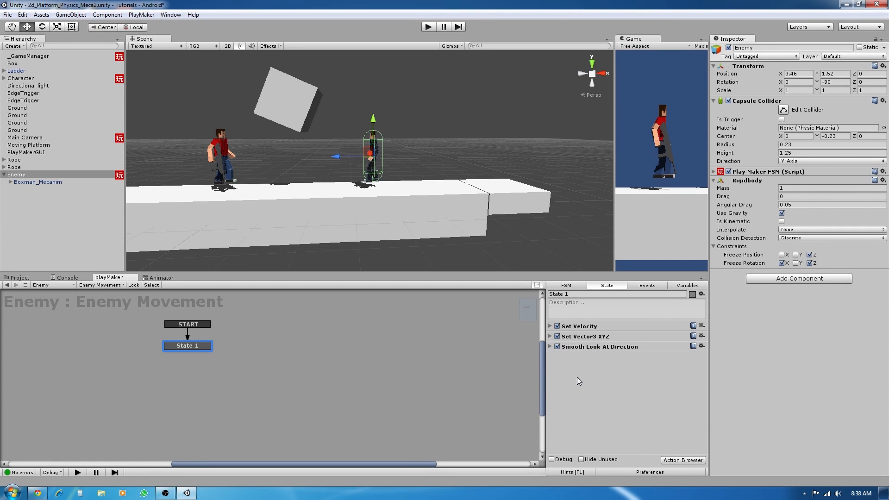
Set the float value of the walkSpeed variable to 2
left_click_drag(482, 191, 443, 210, "alt")
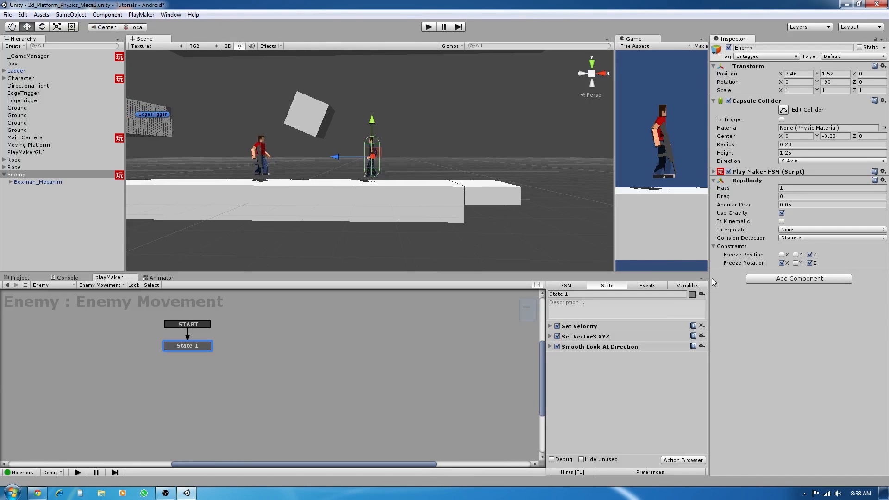
left_click(691, 287)
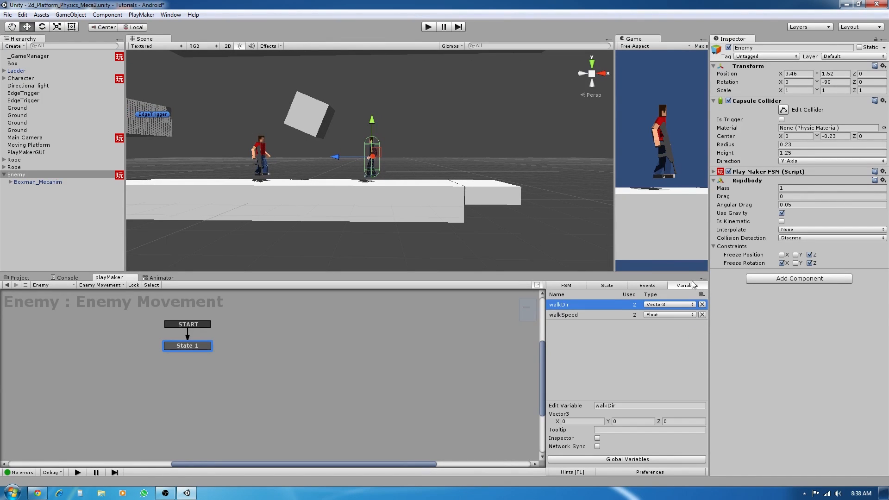
left_click(573, 315)
left_click(608, 422)
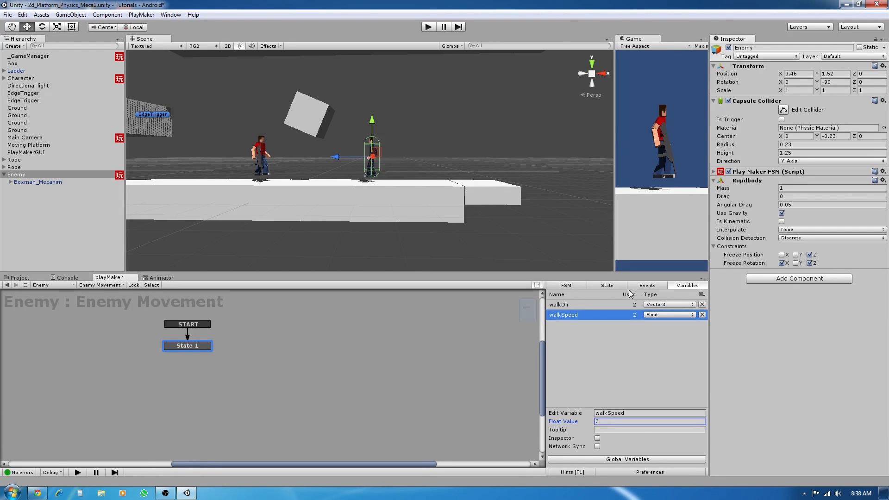
Widen the Game view and run the scene to test the Enemy's walking and turning
mouse_move(403, 174)
middle_mouse_down()
mouse_move(457, 175)
mouse_move(415, 175)
middle_mouse_up()
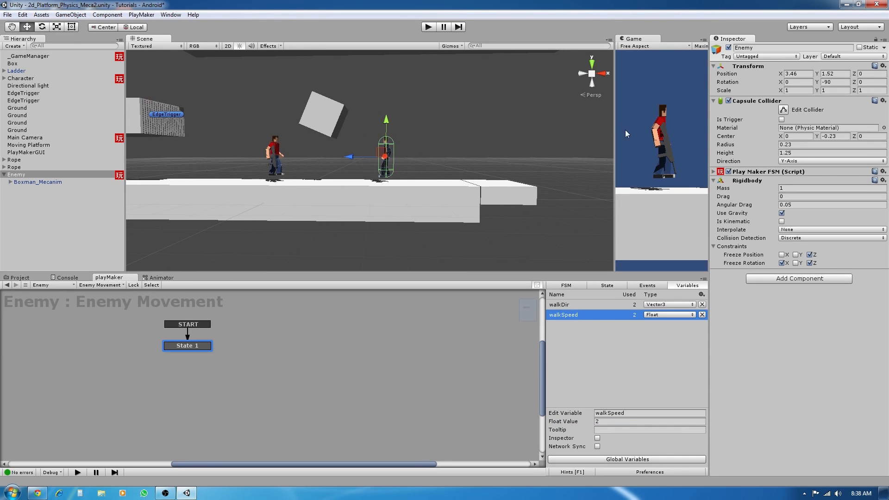
left_click_drag(615, 128, 538, 128)
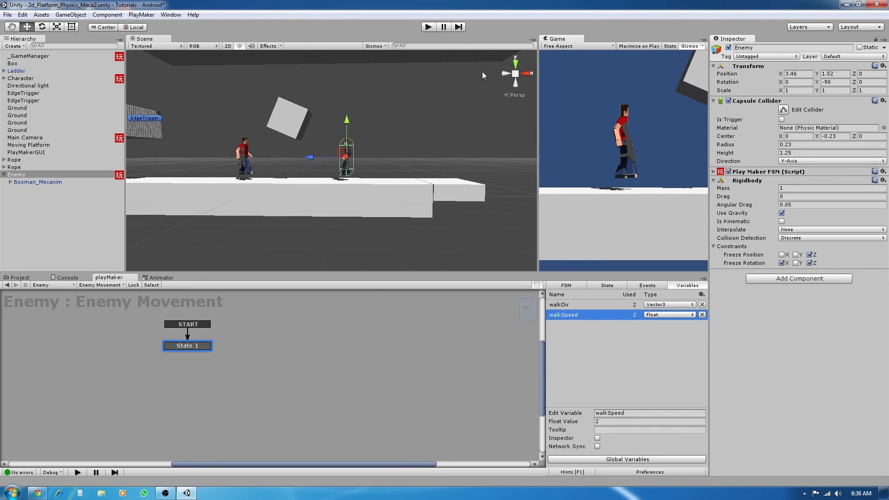
left_click(428, 27)
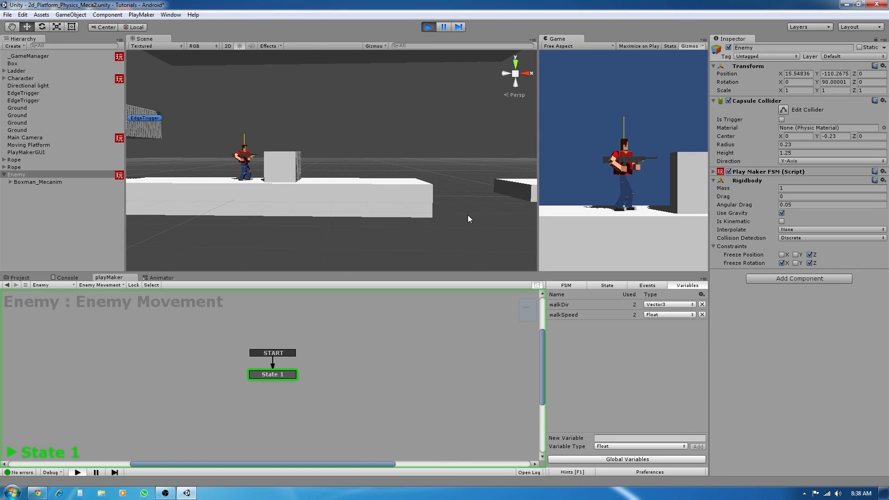
Stop the scene's test run and deselect the Enemy
left_click(428, 27)
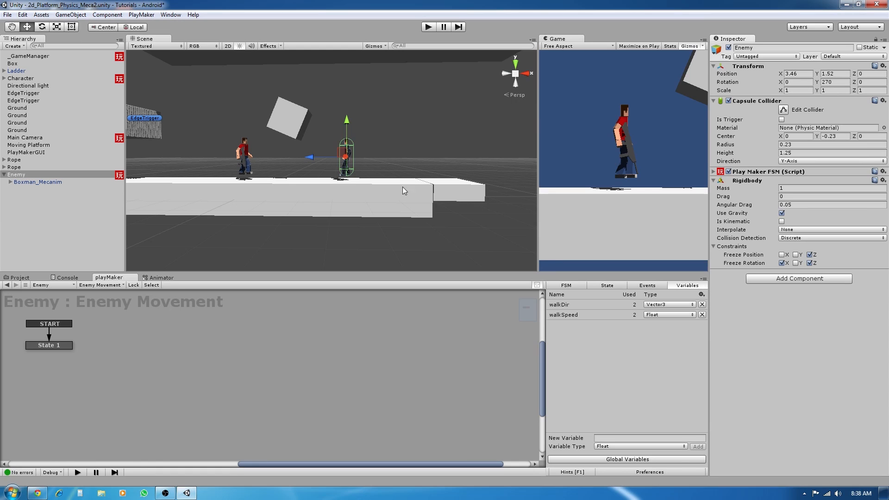
middle_click_drag(144, 381, 282, 378)
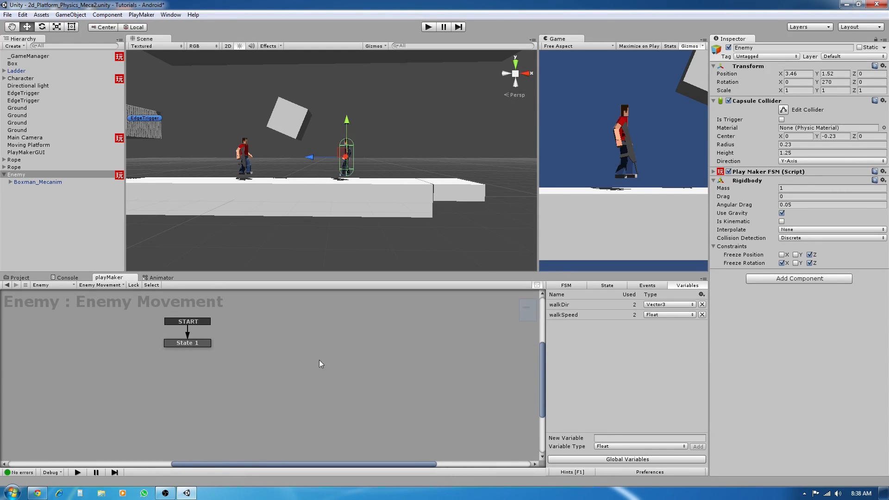
left_click(177, 224)
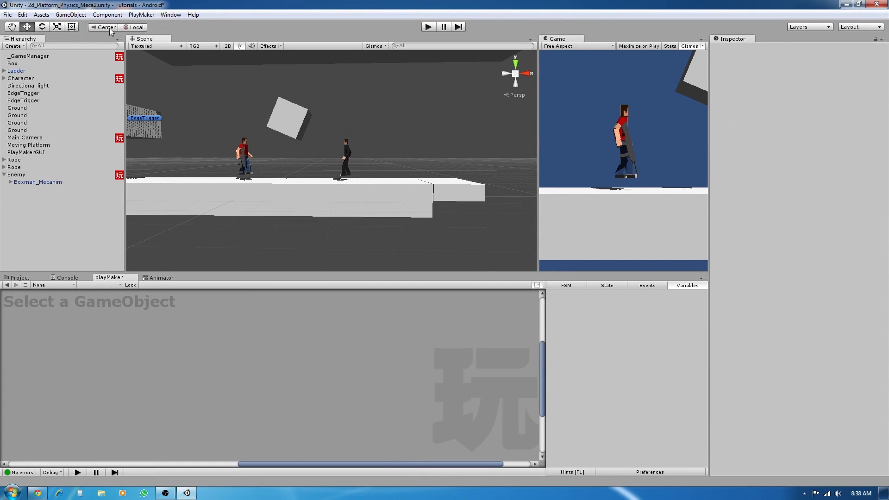
Create an empty game object and name it Waypoint
left_click(78, 14)
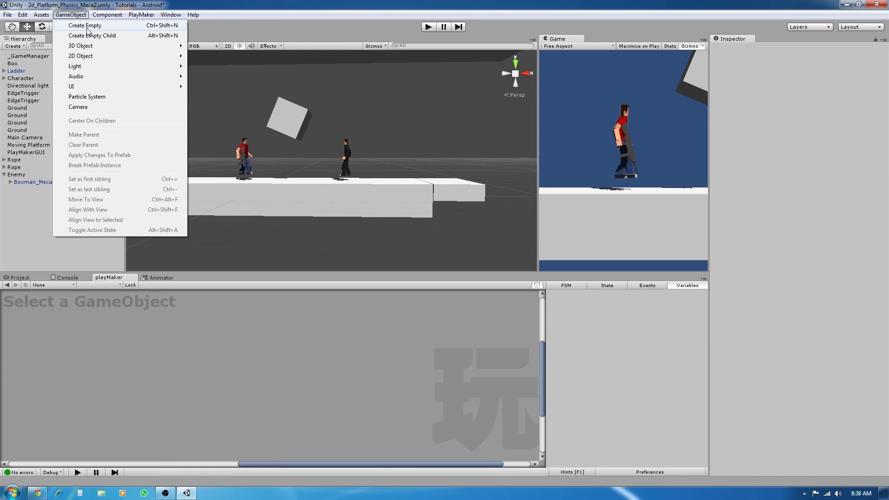
left_click(87, 26)
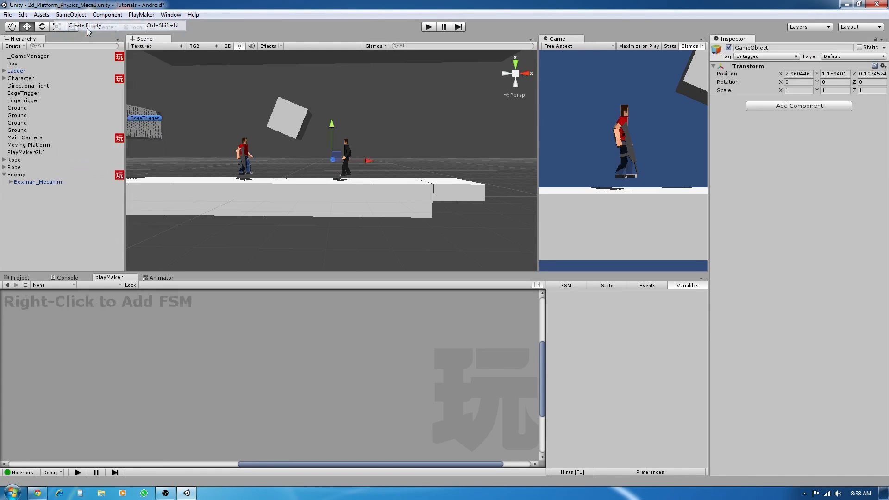
left_click(779, 48)
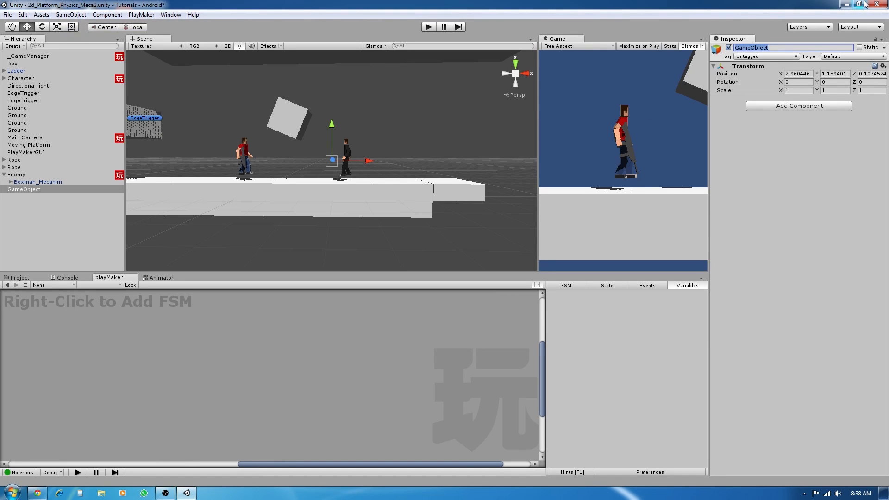
type("Waypo")
type("int")
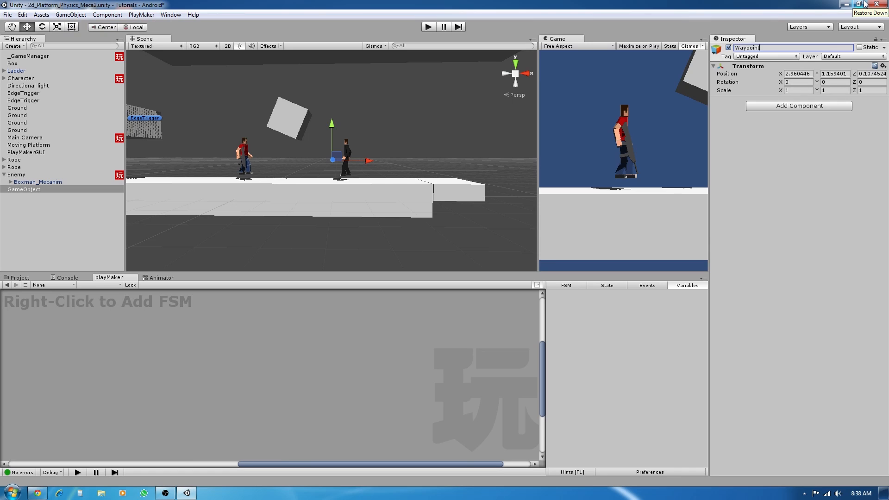
key("Return")
Add a Box Collider component to the Waypoint
left_click(827, 108)
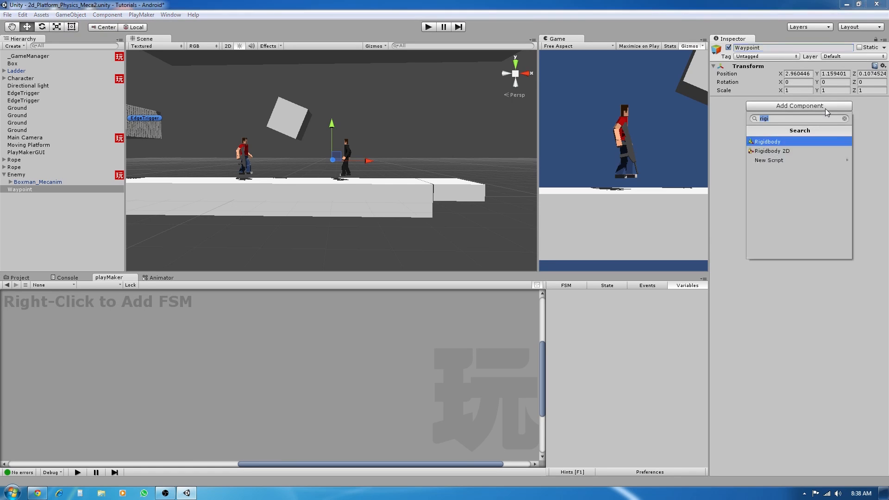
left_click(844, 119)
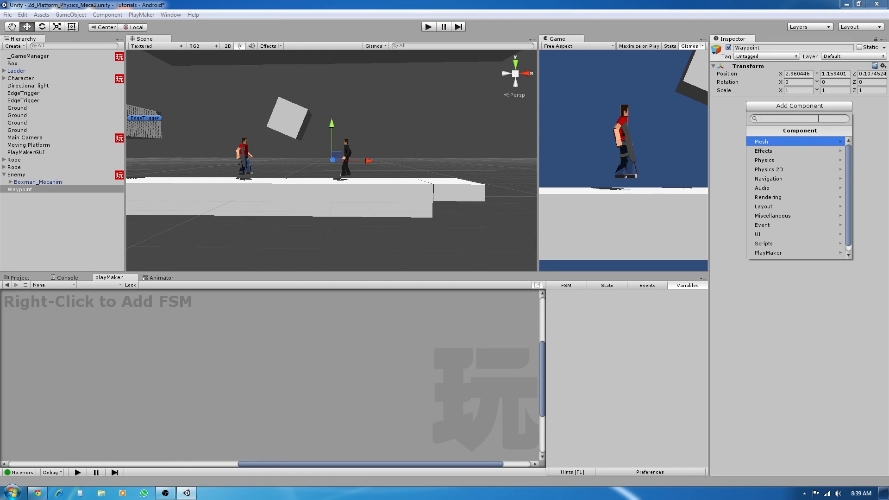
type("box")
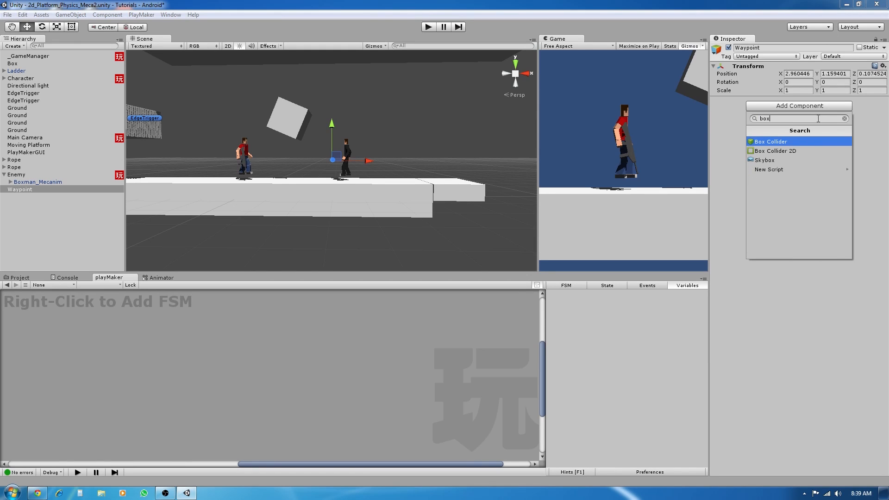
left_click(787, 142)
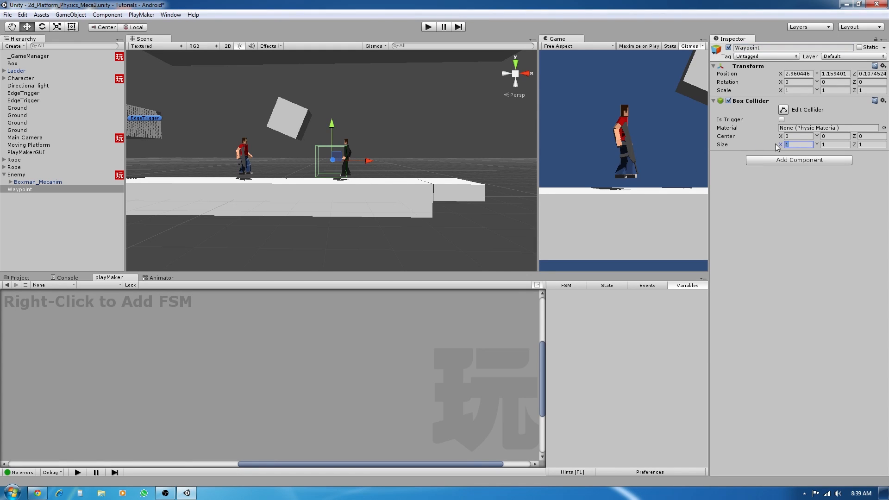
left_click(756, 135)
Switch the Scene view to 2D and move the Waypoint to the ground platform's far edge, at about X 5.91, Y 0.43
left_click_drag(316, 179, 324, 178, "alt")
left_click(227, 47)
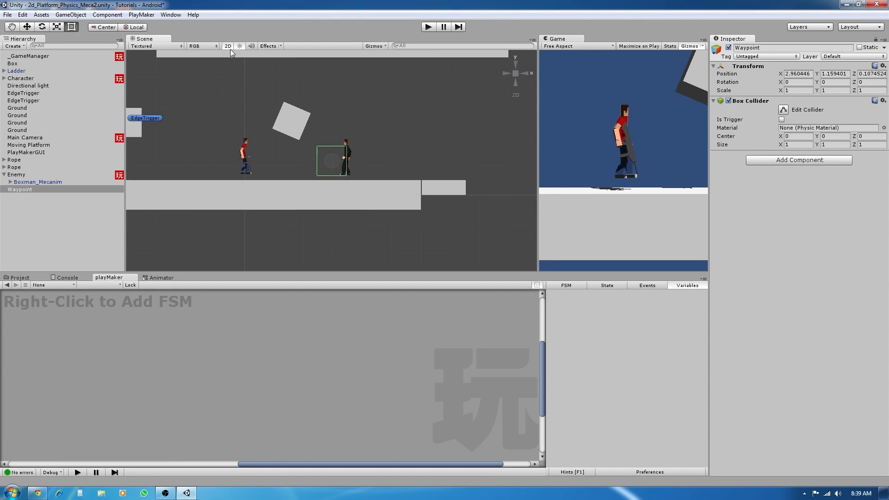
left_click(27, 27)
left_click_drag(329, 151, 428, 179)
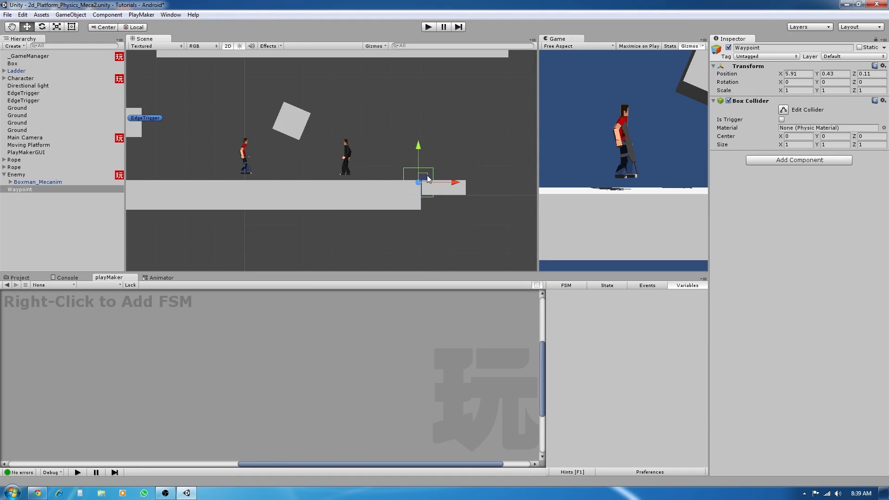
Set the Waypoint's Z position to 0 and its X scale to 0.4
left_click(808, 75)
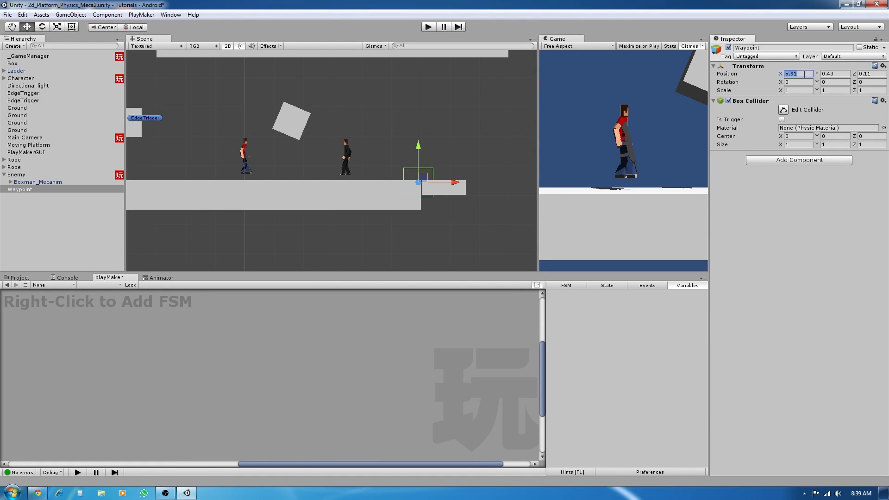
left_click(870, 73)
type("0")
left_click_drag(781, 90, 778, 95)
double_click(797, 90)
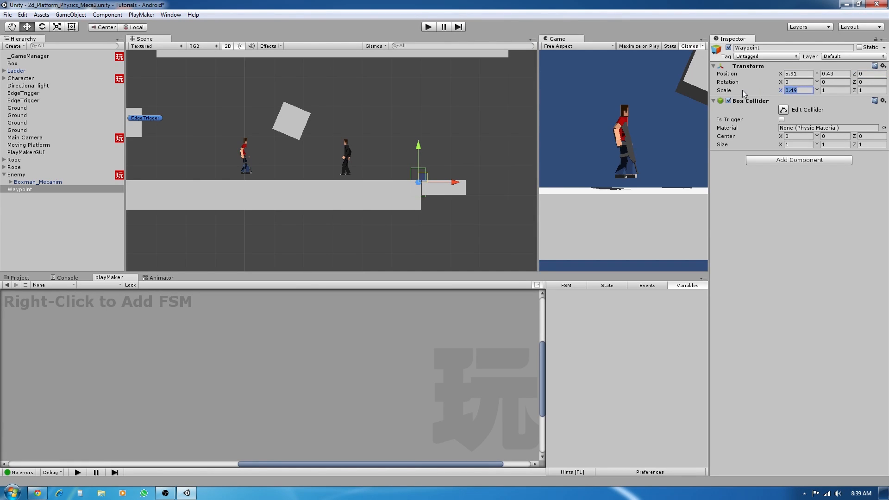
type(".4")
Sink the Waypoint into the platform's edge at about X 5.78, Y 0.06, and make its box collider a trigger
left_click_drag(429, 173, 424, 183)
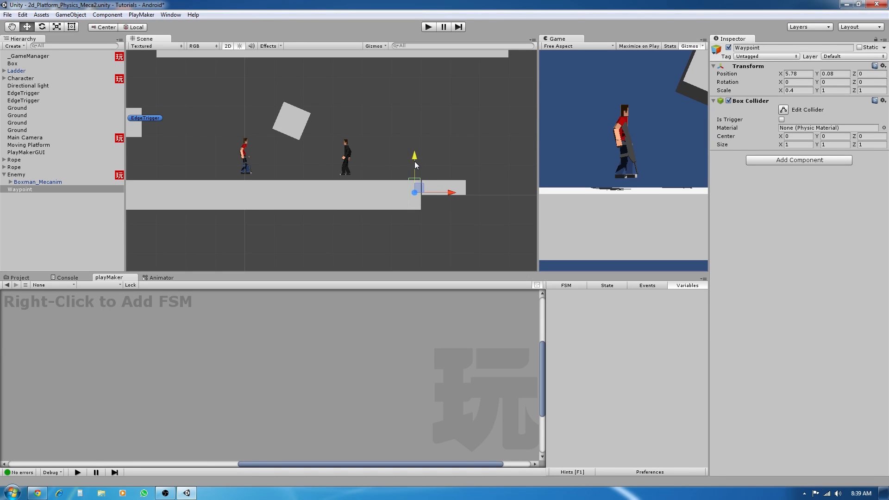
left_click_drag(415, 163, 413, 159)
left_click(781, 119)
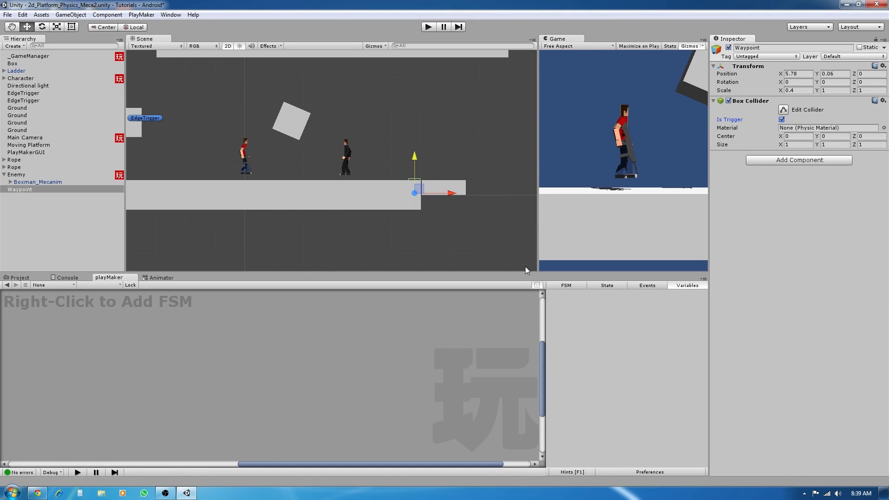
Assign the Waypoint object to the Waypoint layer and review the project's user layer definitions
left_click(851, 57)
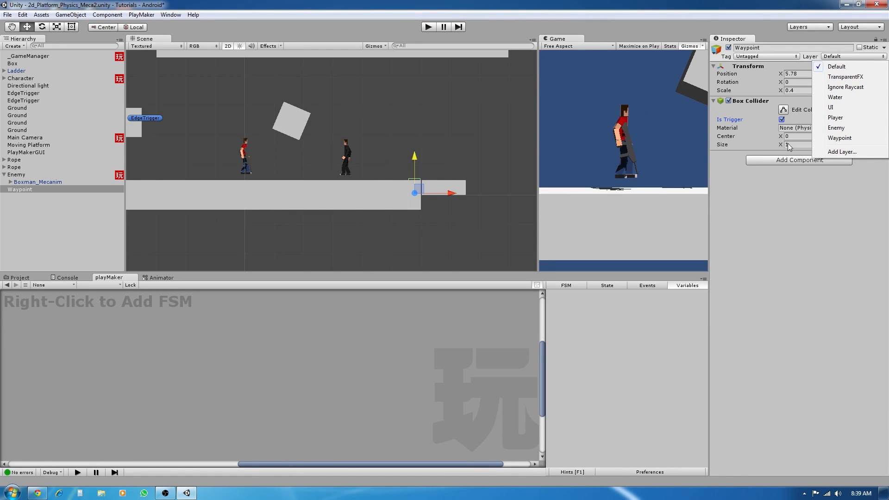
left_click(833, 138)
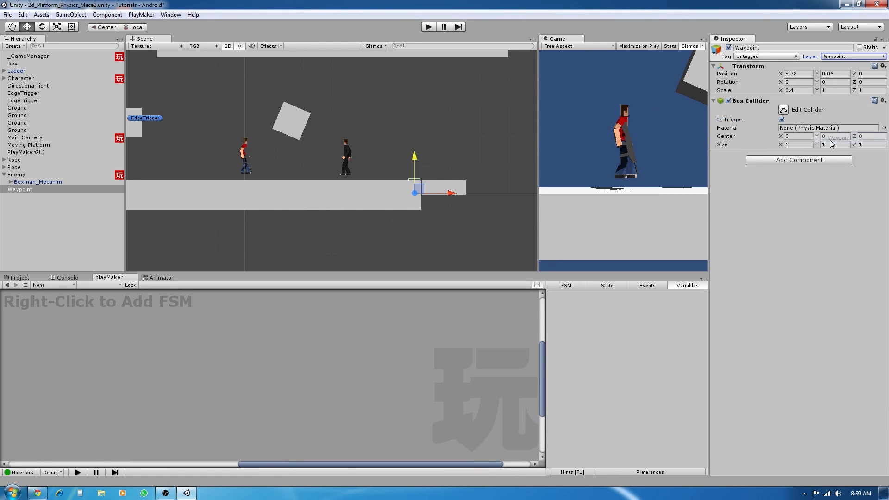
left_click(843, 59)
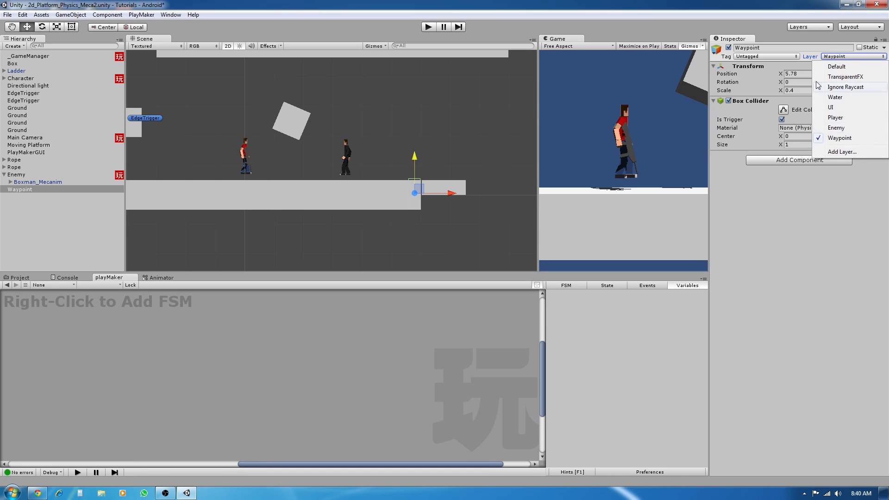
left_click(842, 151)
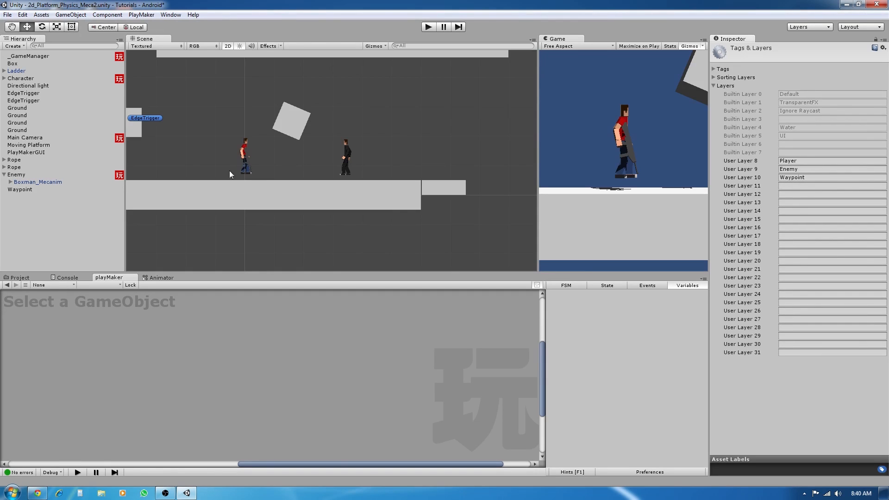
left_click(22, 190)
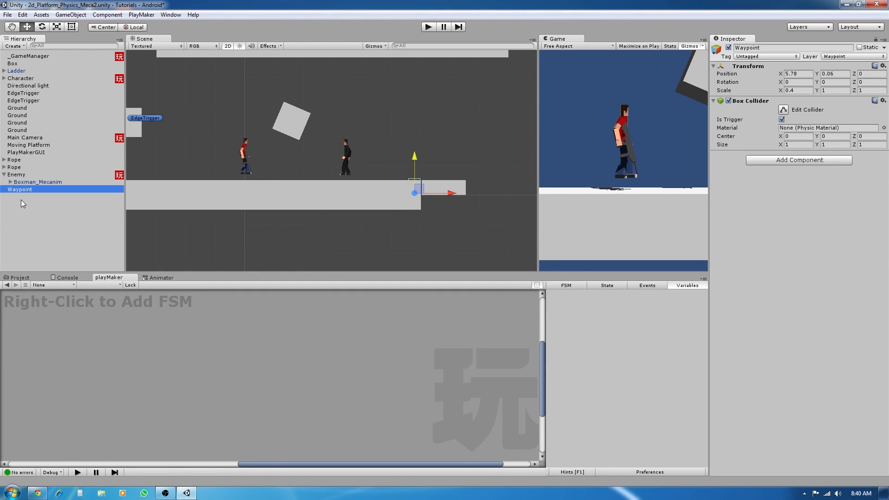
left_click(854, 56)
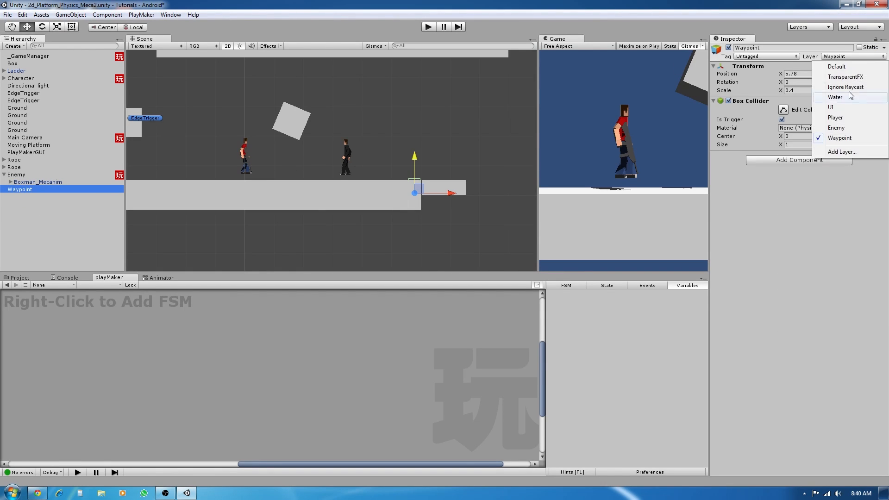
left_click(850, 141)
left_click(845, 58)
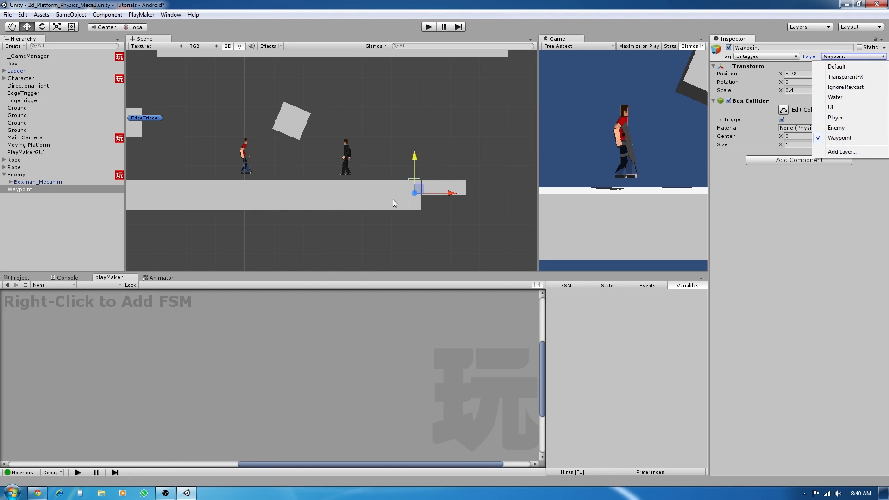
Assign the Enemy and all of its child objects to the Enemy layer
left_click(28, 176)
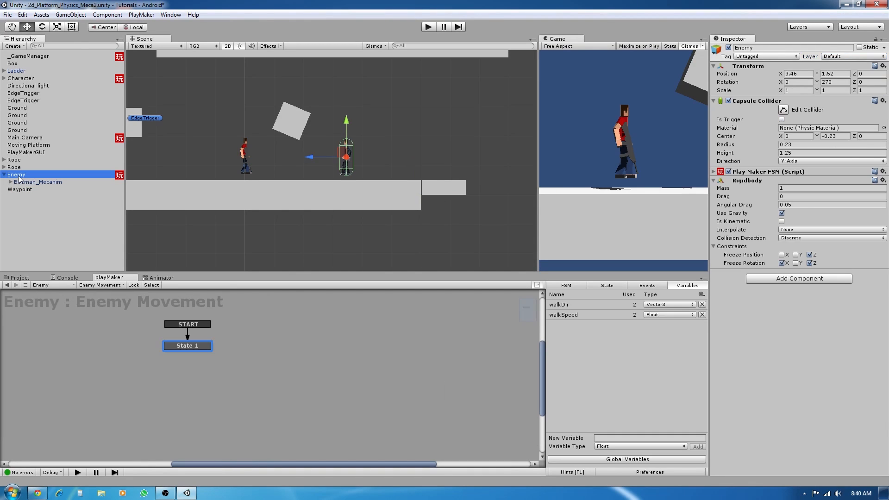
left_click(841, 56)
left_click(837, 128)
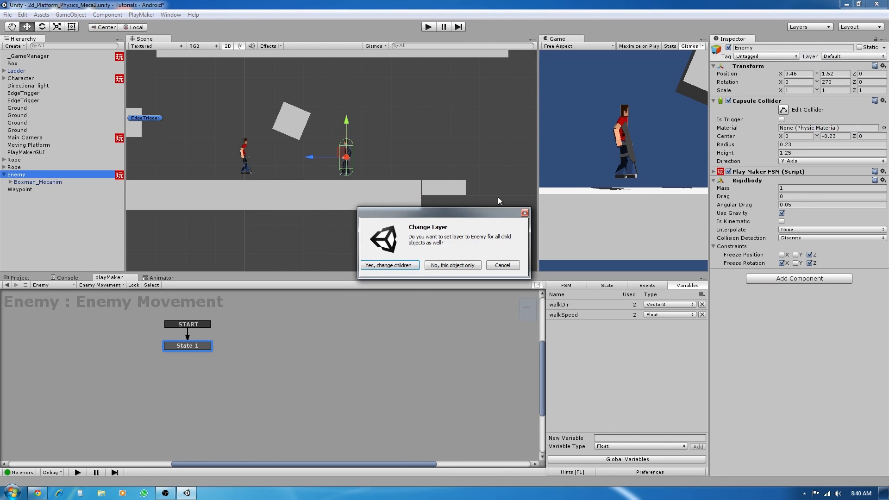
left_click(393, 267)
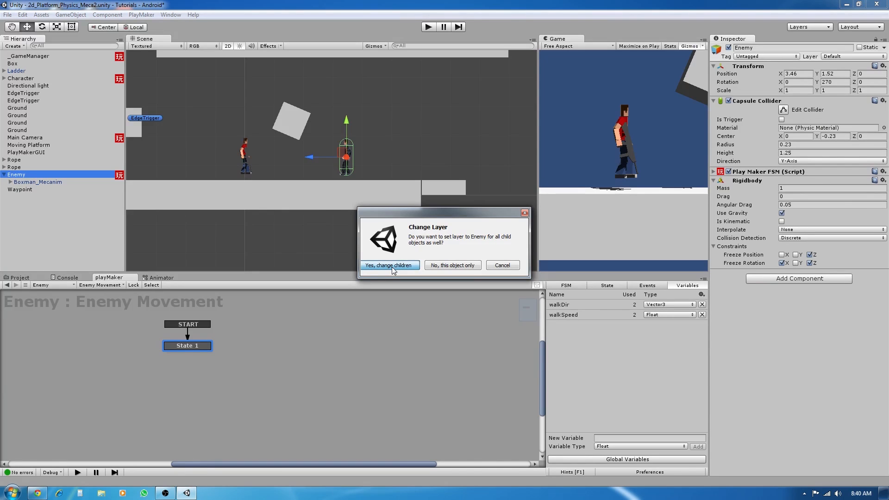
left_click(391, 265)
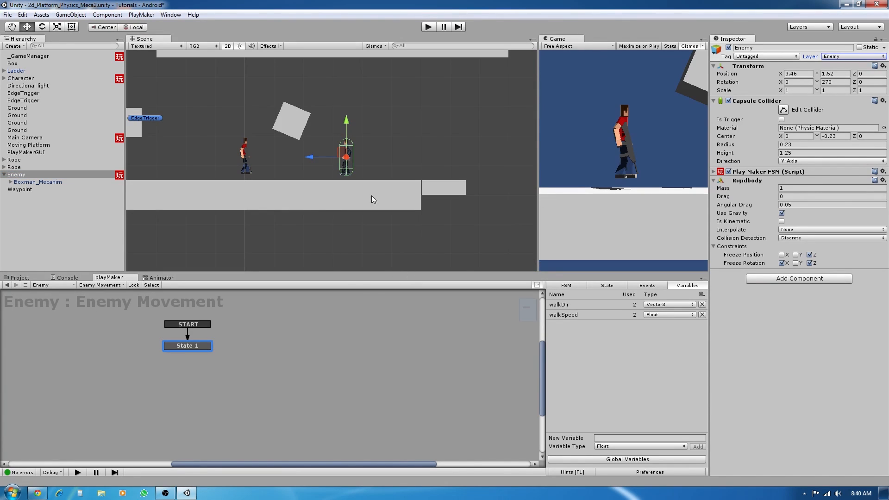
Give the Waypoint a yellow label icon so it can be identified in the scene
left_click(23, 189)
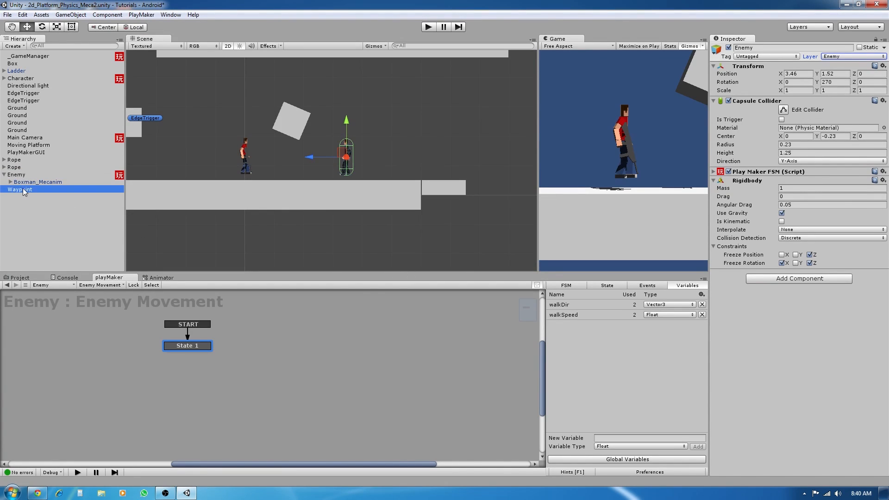
middle_click_drag(409, 174, 469, 161)
scroll(469, 160, "down", 1)
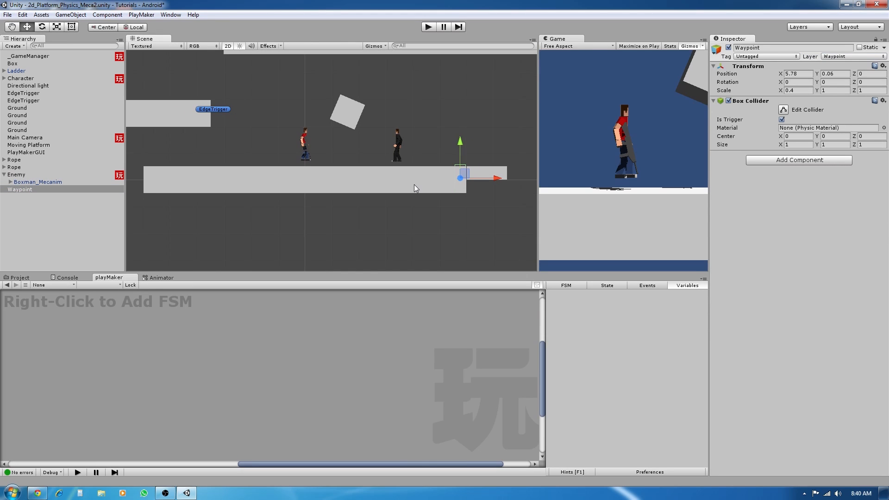
left_click(716, 50)
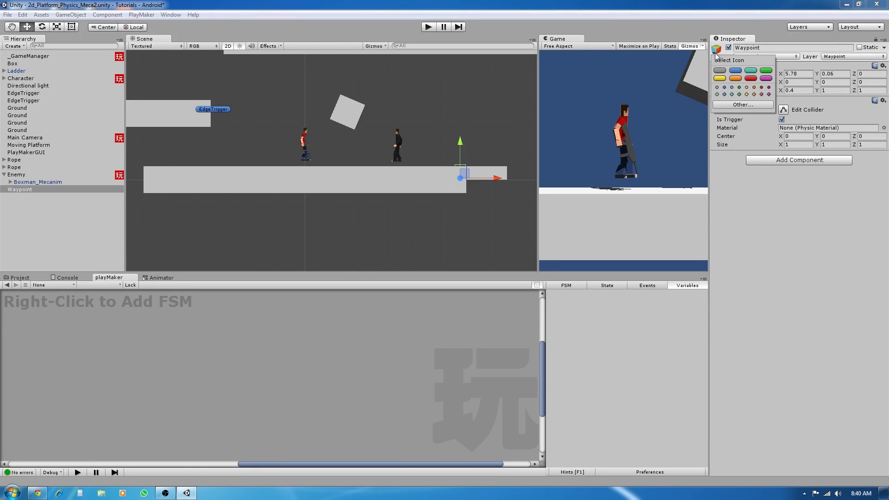
left_click(720, 78)
left_click(462, 196)
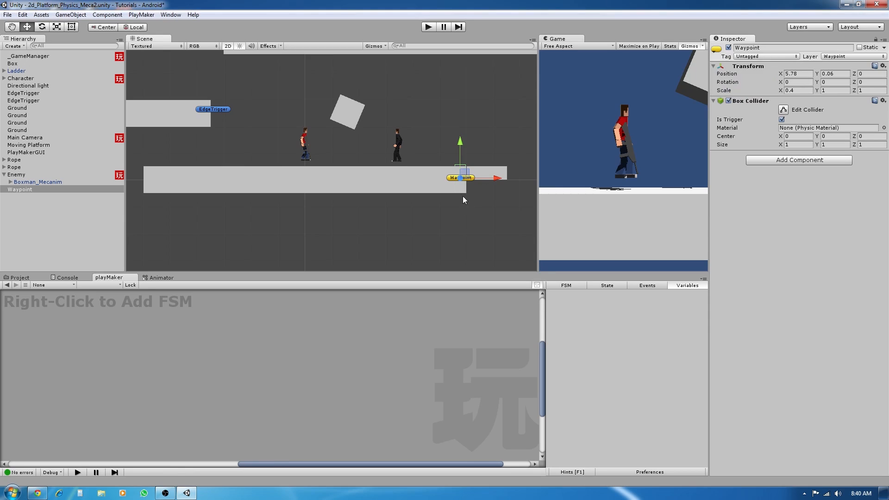
left_click(476, 185)
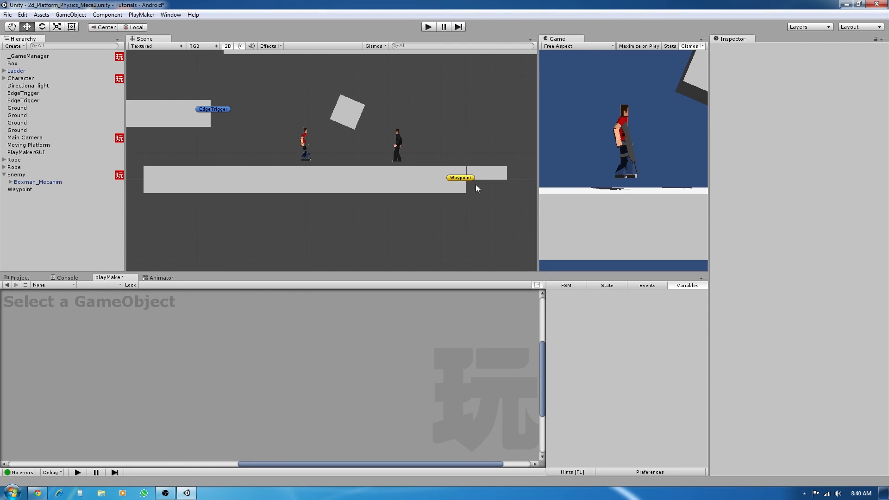
Duplicate the Waypoint and move the copy along the X axis to the platform's opposite edge, at X -5.78
left_click(21, 190)
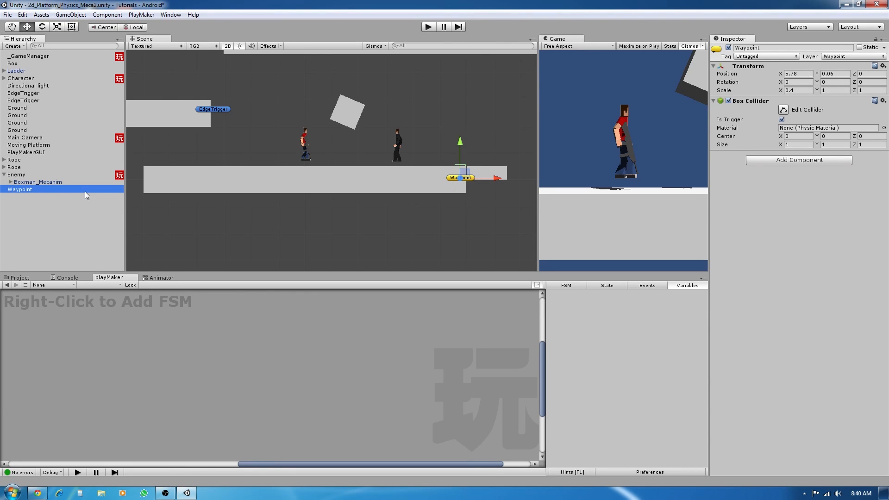
key("ctrl+d")
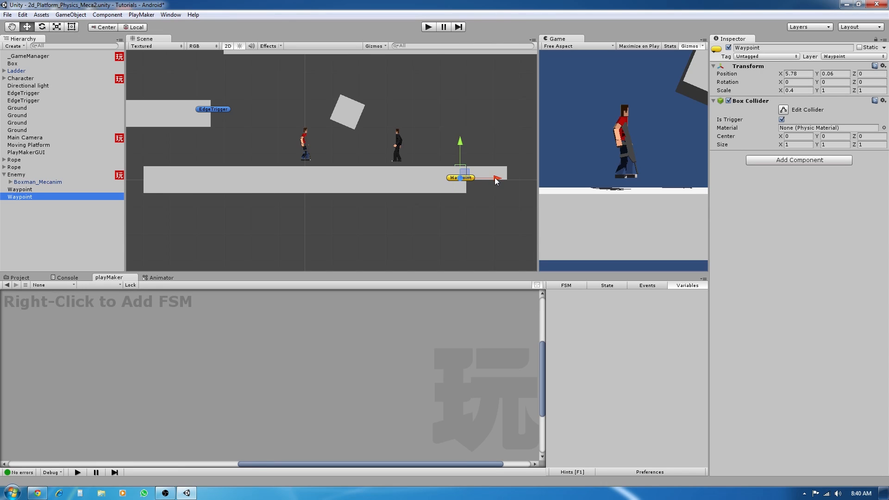
left_click_drag(496, 181, 184, 205)
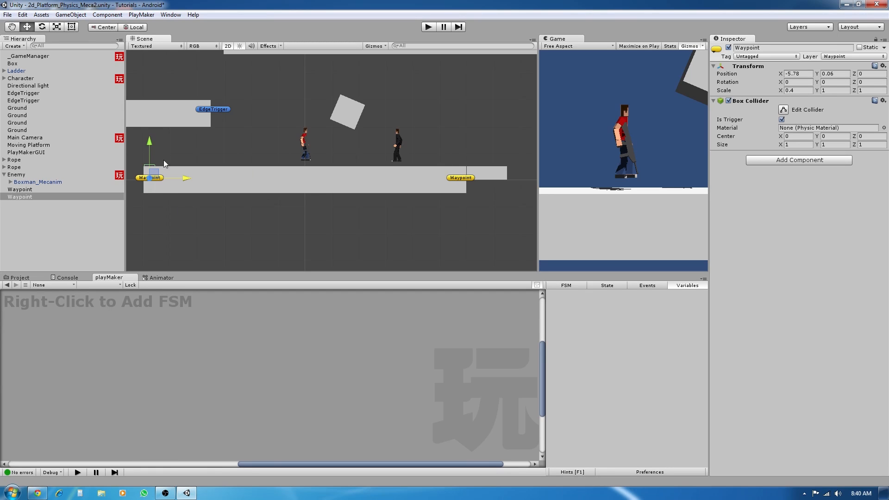
middle_click_drag(174, 185, 312, 193)
scroll(267, 182, "down", 1)
middle_click_drag(302, 146, 434, 152)
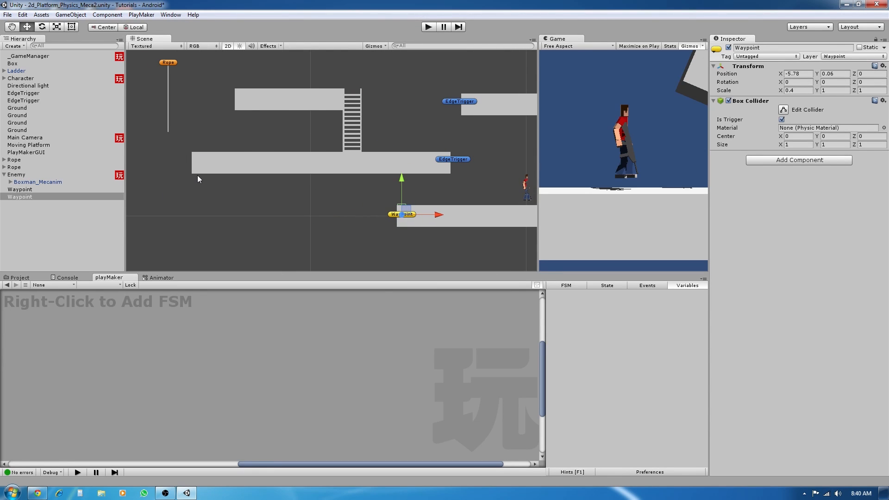
middle_click_drag(407, 209, 294, 198)
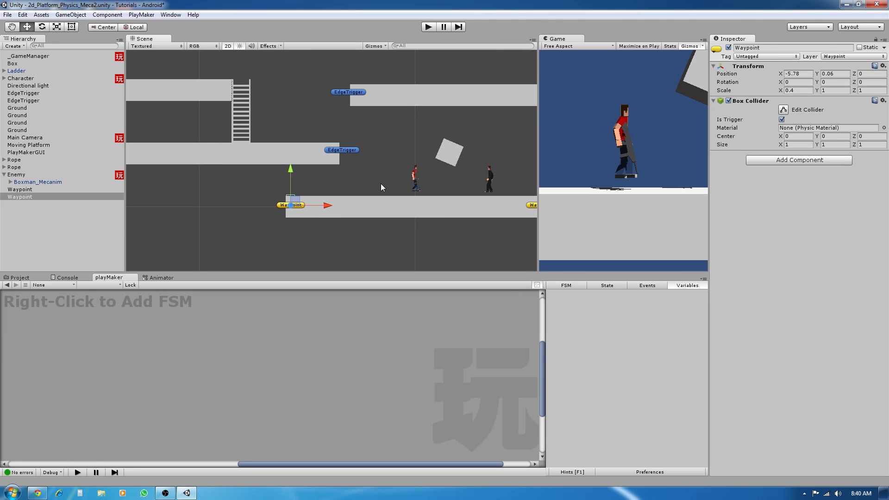
middle_click_drag(388, 185, 372, 183)
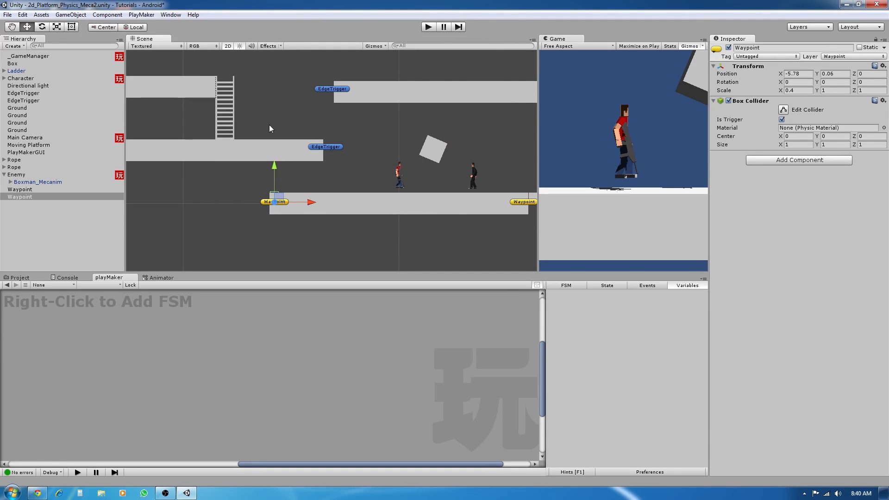
middle_click_drag(290, 152, 242, 134)
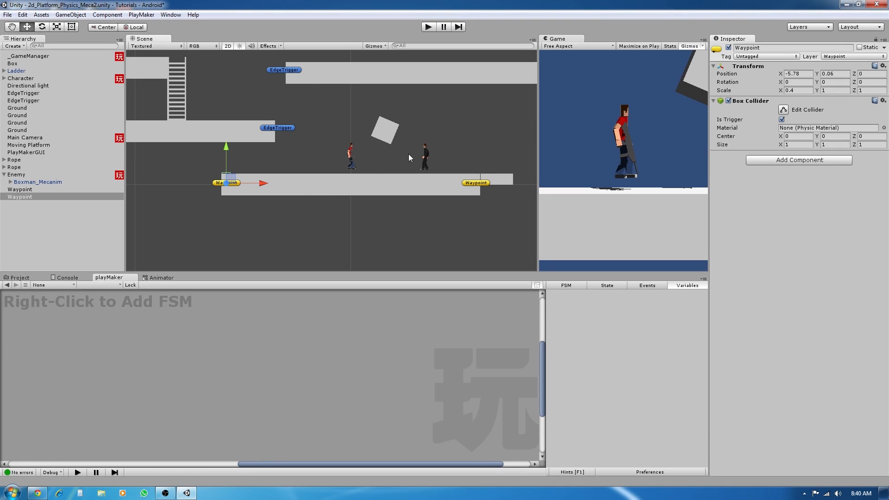
middle_click_drag(314, 185, 306, 193)
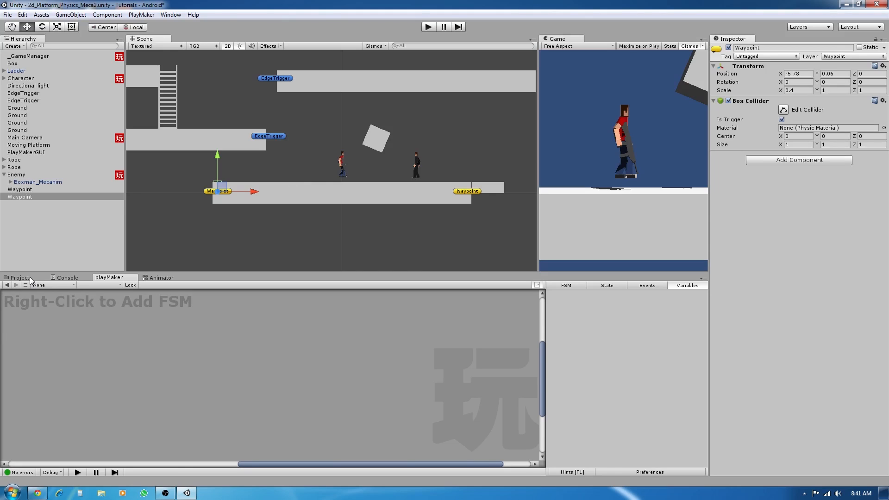
Rename the State 1 state in the Enemy's Enemy Movement FSM as Movement
left_click(12, 175)
mouse_move(202, 315)
middle_mouse_down()
mouse_move(223, 330)
mouse_move(205, 324)
middle_mouse_up()
left_click(606, 286)
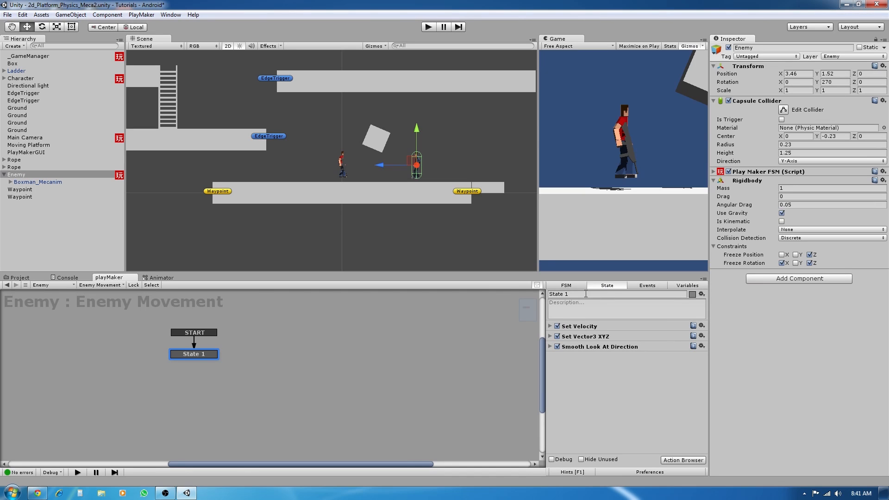
left_click(585, 294)
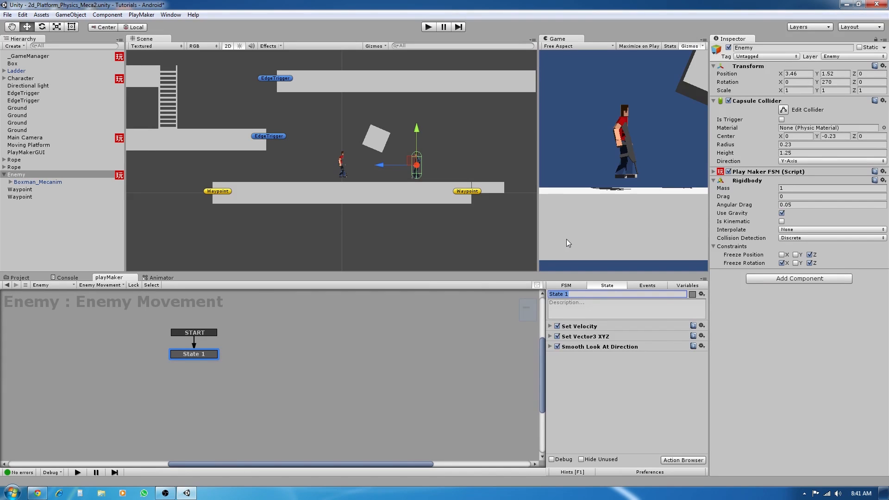
type("W")
key("BackSpace")
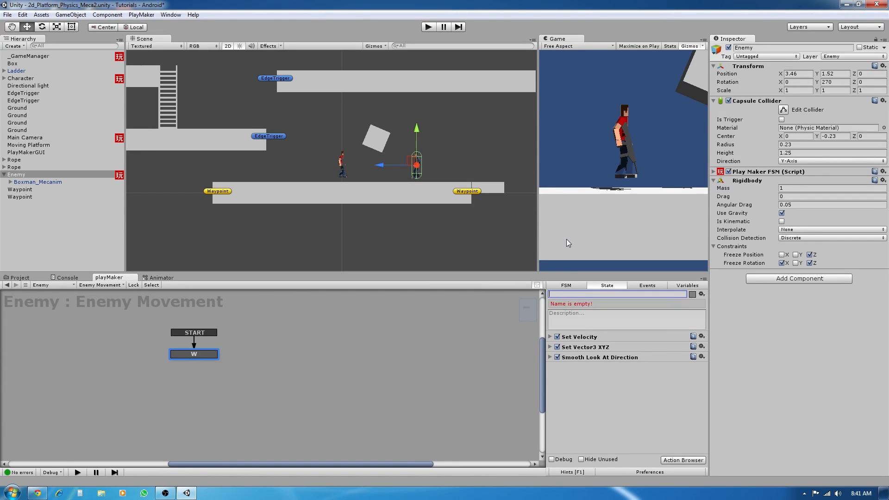
type("Movement")
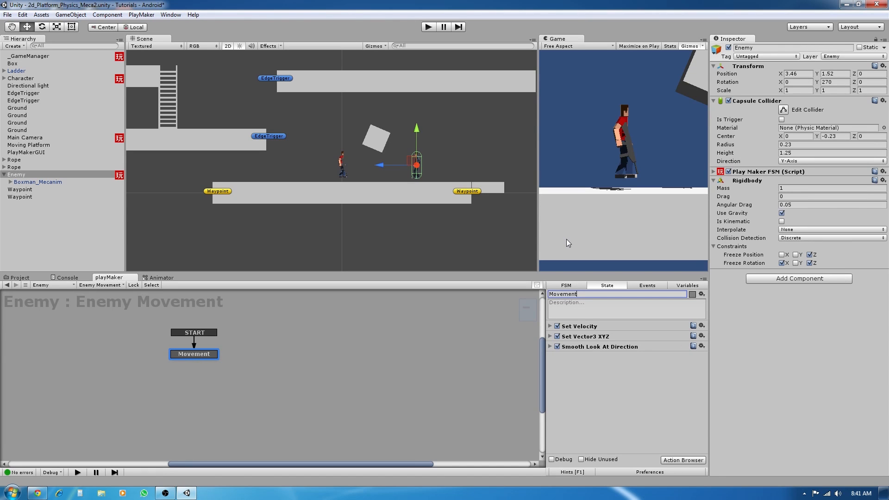
left_click(621, 370)
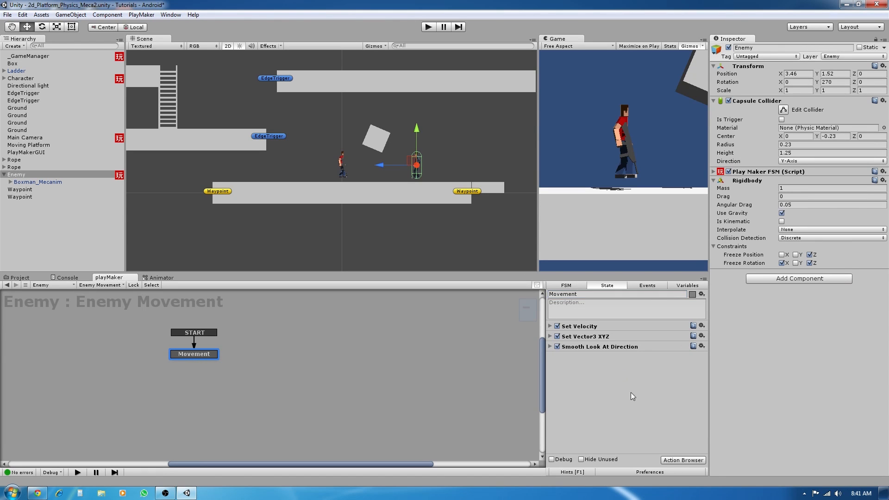
Find the physics Raycast action and add it to the Movement state
left_click(681, 460)
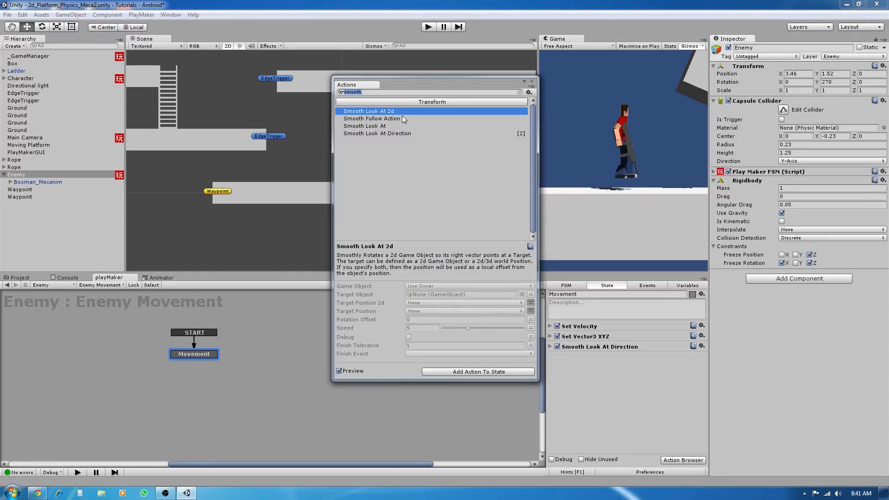
type("ray")
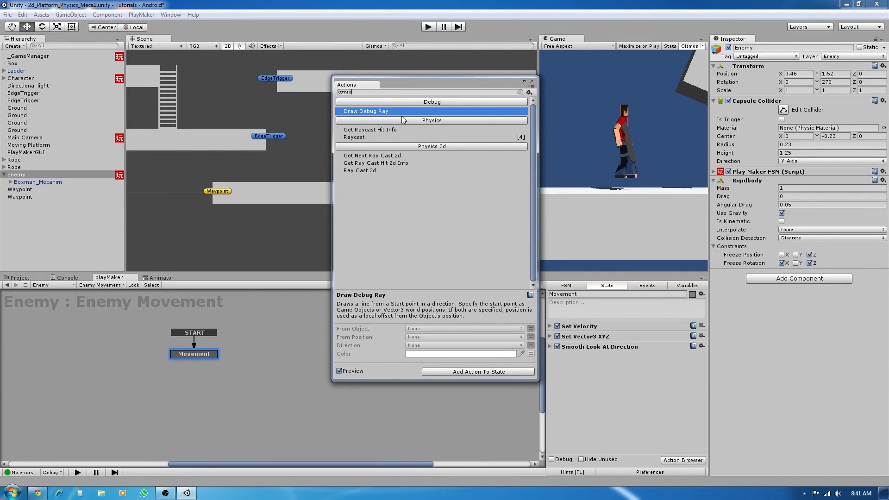
left_click(370, 138)
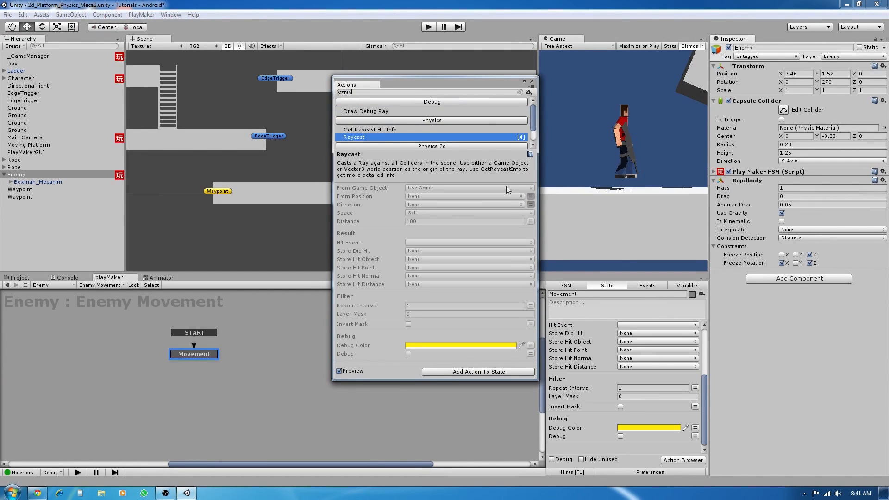
left_click(532, 81)
Rename the Movement state's Raycast action as Raycast Ground
scroll(598, 394, "up", 5)
right_click(587, 358)
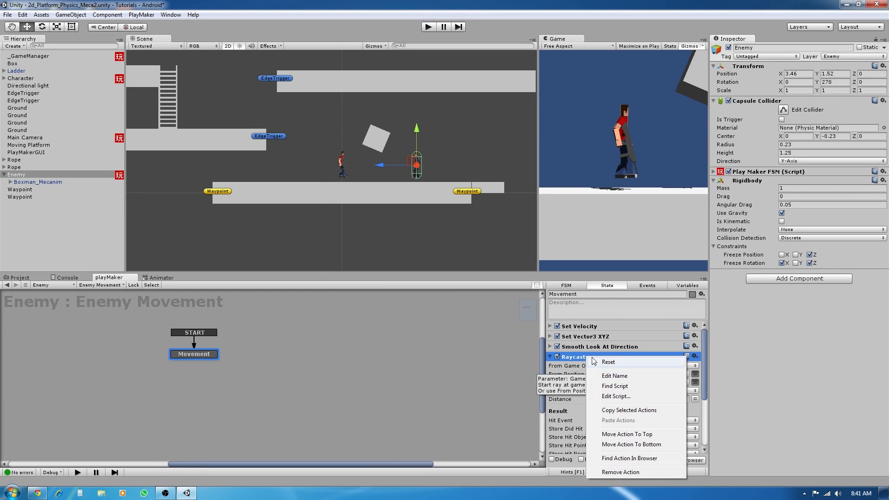
left_click(606, 378)
double_click(609, 355)
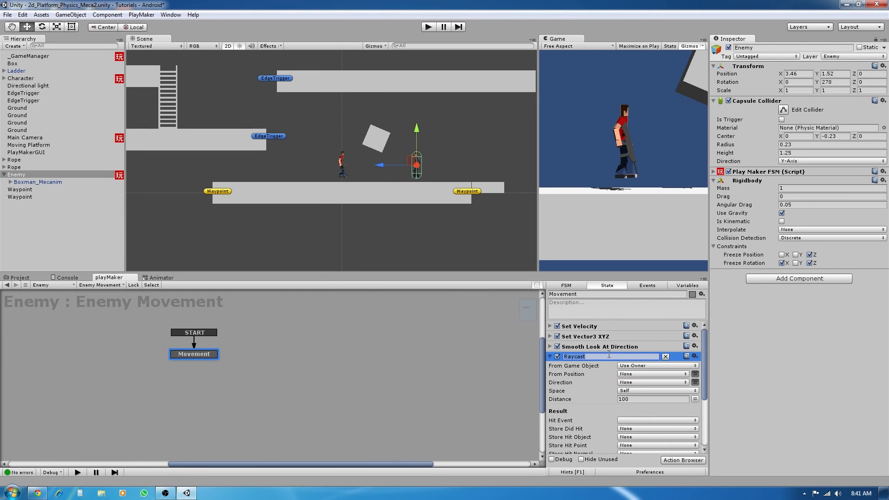
key("End")
type("Ground")
key("Return")
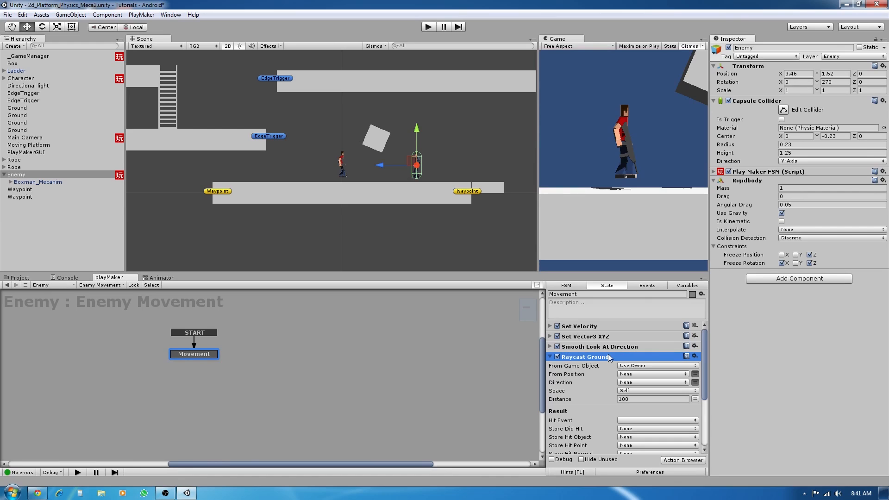
Give Raycast Ground a direct vector for its direction with Y -1 and Z 1, and set its distance to 1.5
left_click(696, 382)
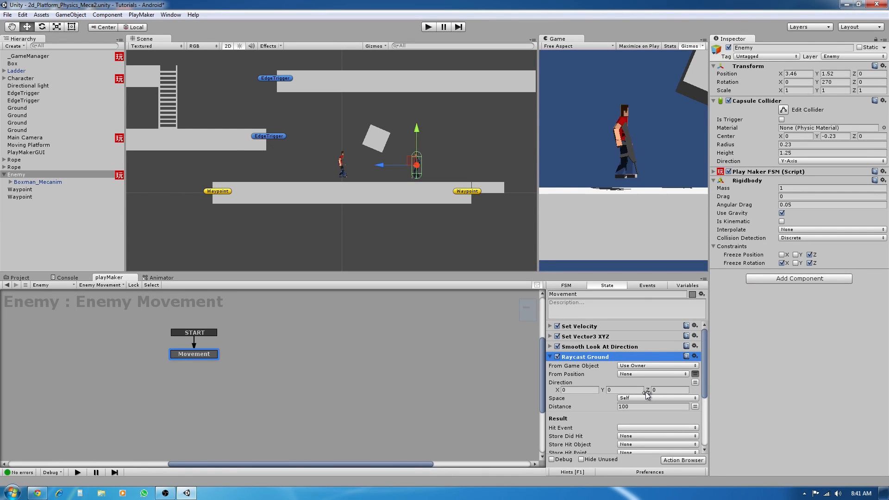
left_click(668, 390)
type("1")
left_click(585, 408)
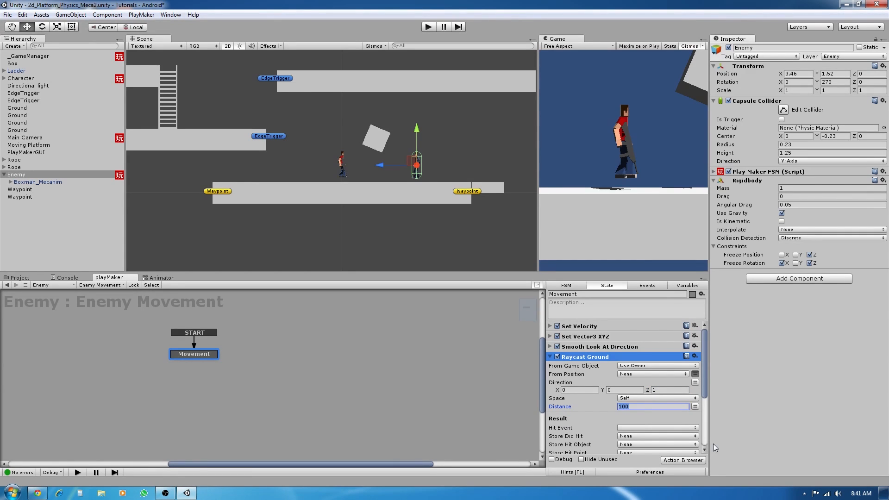
type("1.5")
left_click(625, 390)
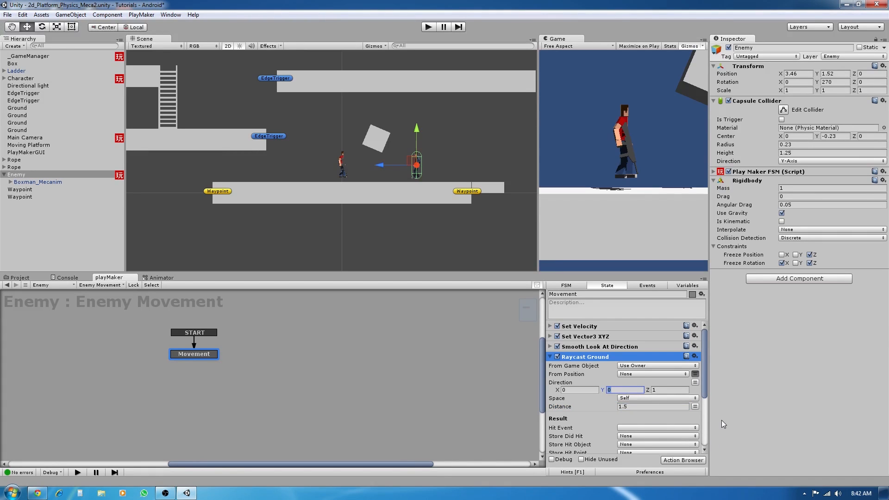
type("-1")
Enable the debug line of Raycast Ground and play-test the scene to check the ray
scroll(617, 411, "down", 5)
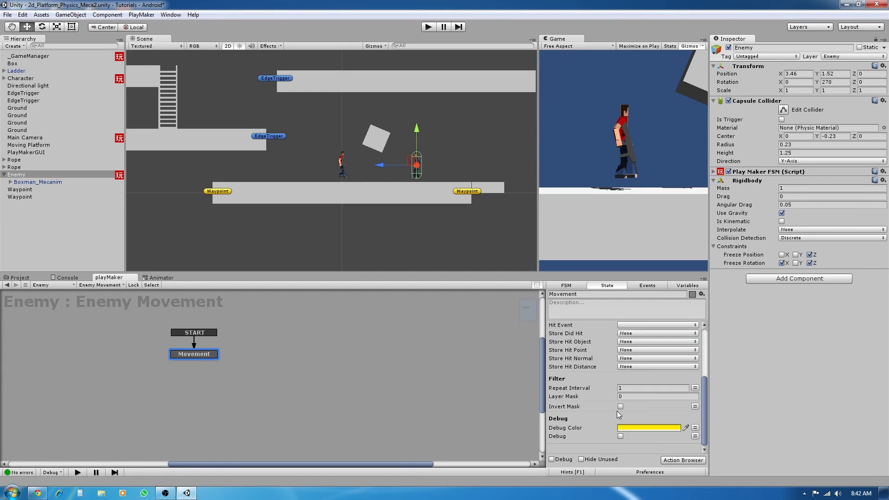
left_click(621, 436)
scroll(629, 426, "up", 2)
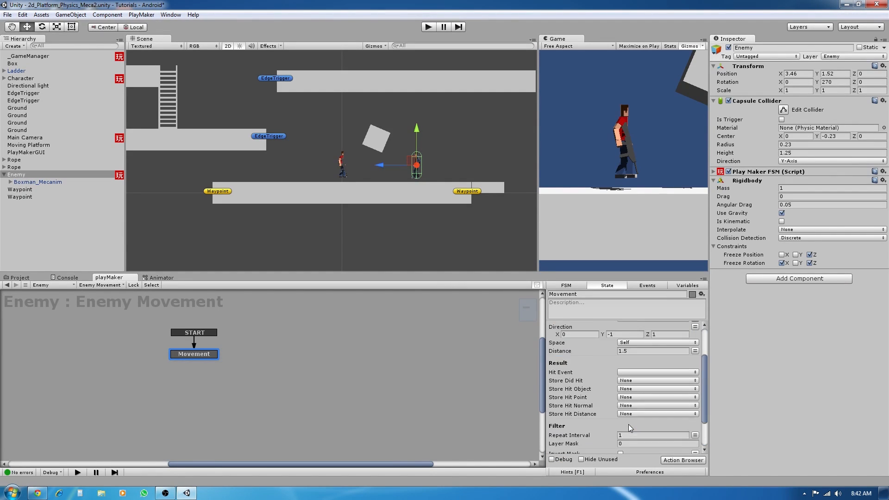
scroll(631, 427, "up", 3)
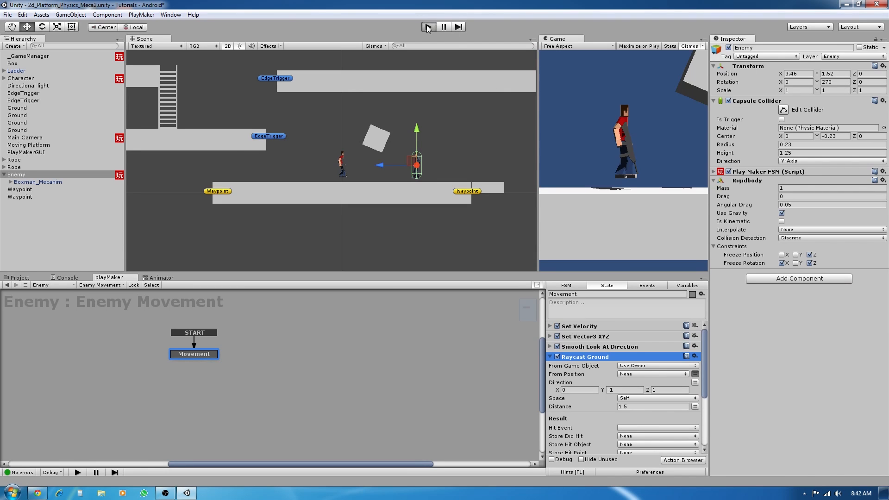
left_click(428, 26)
key("ctrl+p")
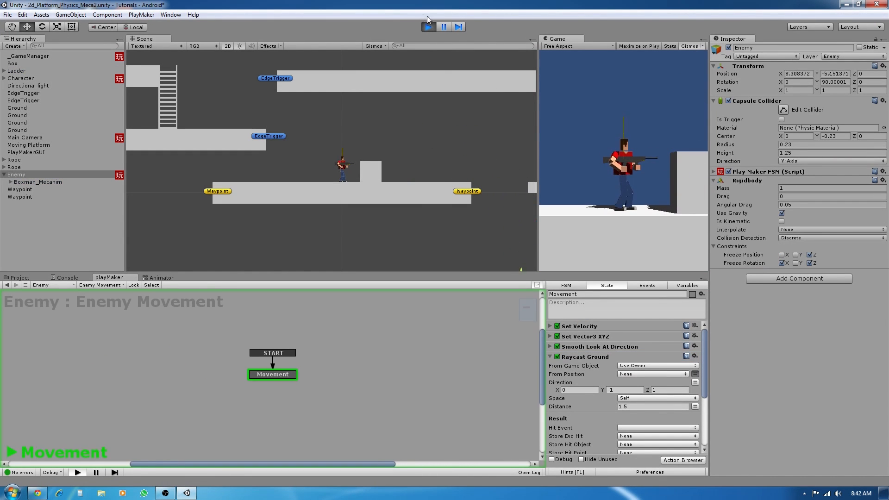
key("ctrl+p")
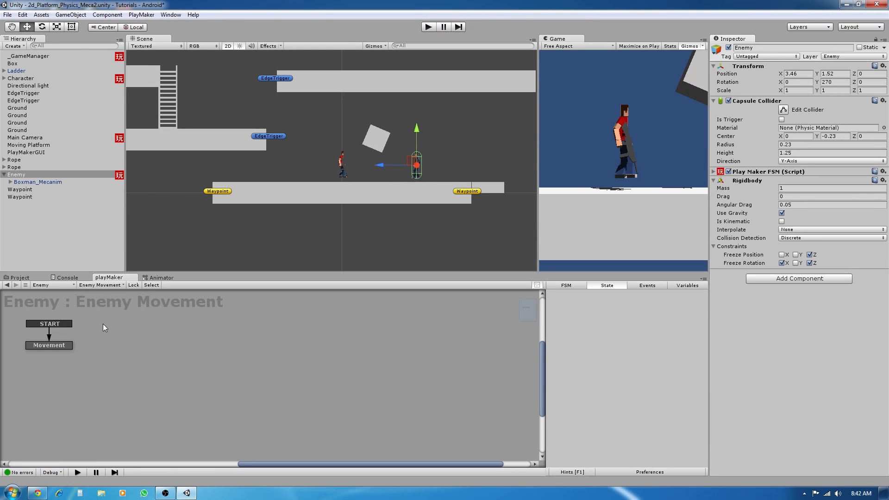
Add an event named Change Direction to the Enemy Movement FSM
left_click(49, 345)
scroll(591, 383, "down", 2)
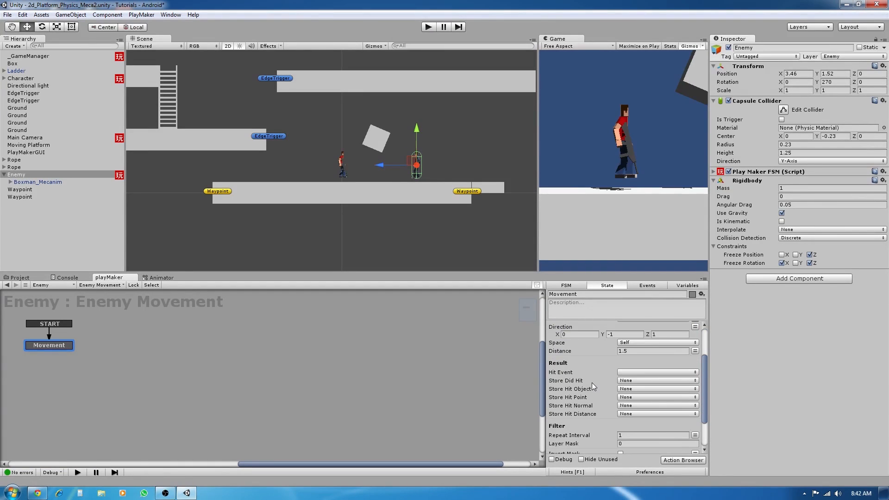
scroll(592, 383, "down", 1)
scroll(592, 383, "up", 1)
middle_click_drag(293, 348, 423, 350)
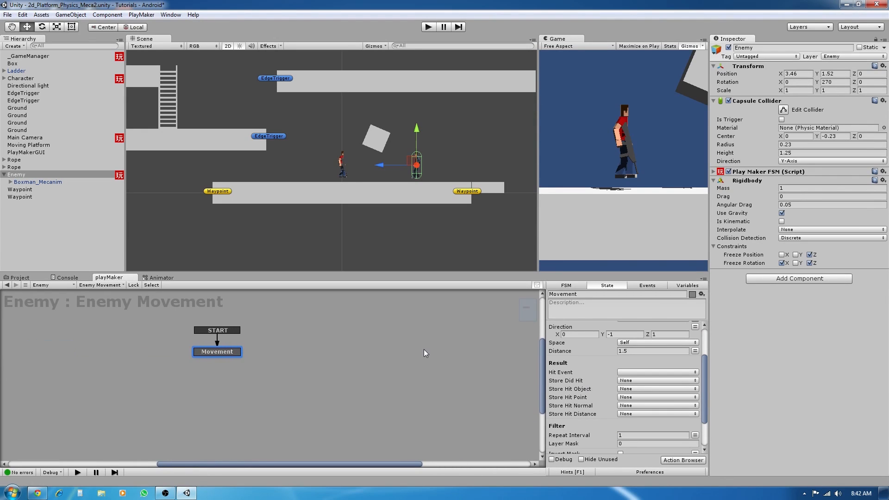
left_click(644, 285)
left_click(619, 446)
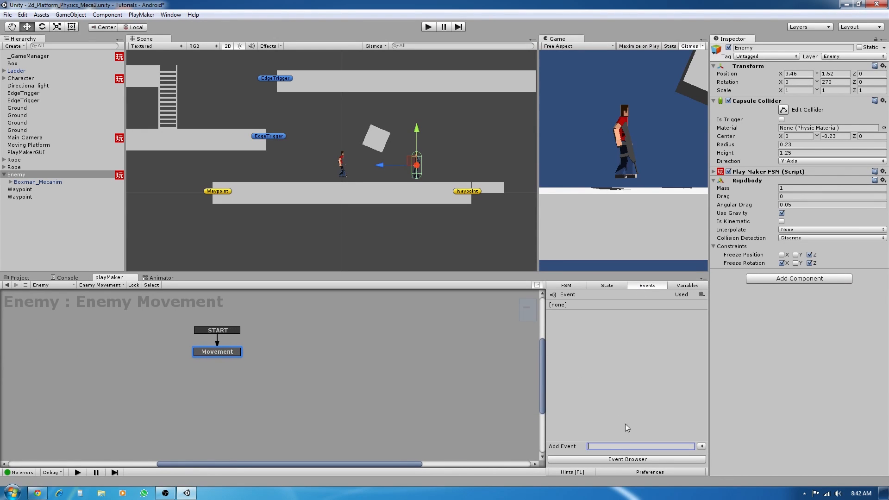
type("Change Direction")
key("Return")
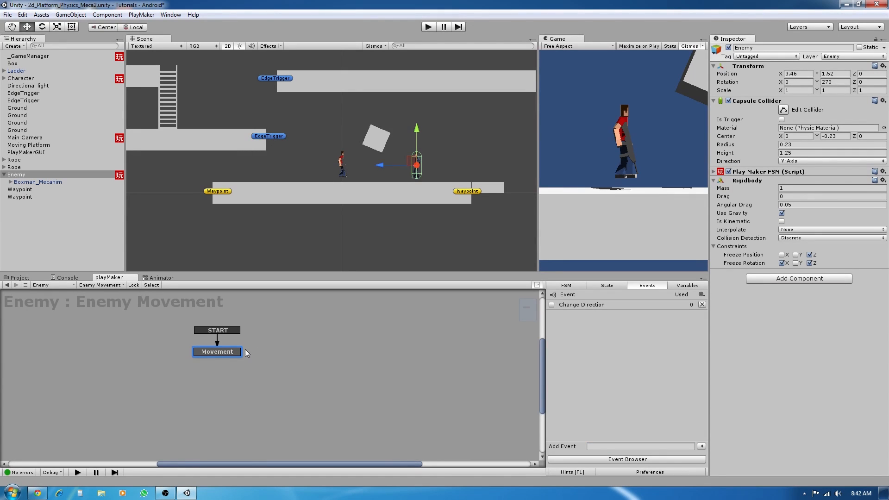
Add a Change Direction transition to the Movement state and shift the state slightly in the graph
left_click(230, 351)
right_click(231, 352)
mouse_move(255, 359)
left_click(351, 359)
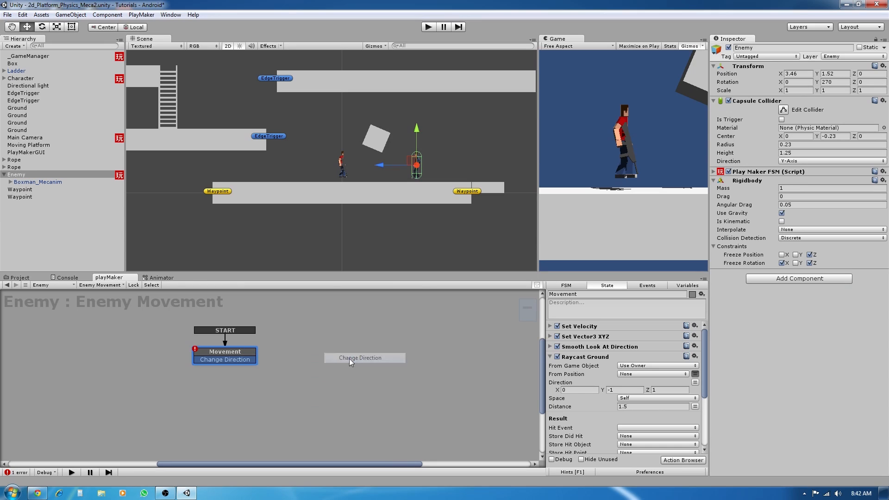
left_click_drag(242, 353, 234, 346)
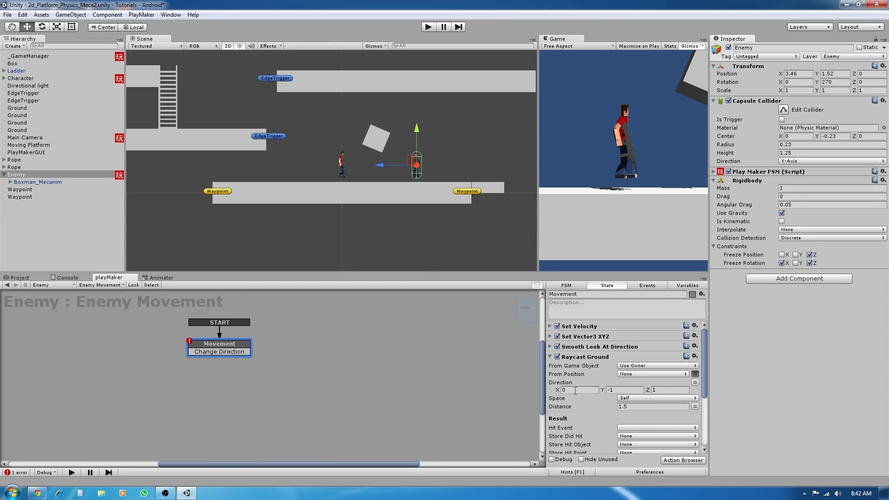
Set the hit event of the Movement state's Raycast Ground action to Change Direction
scroll(583, 391, "down", 2)
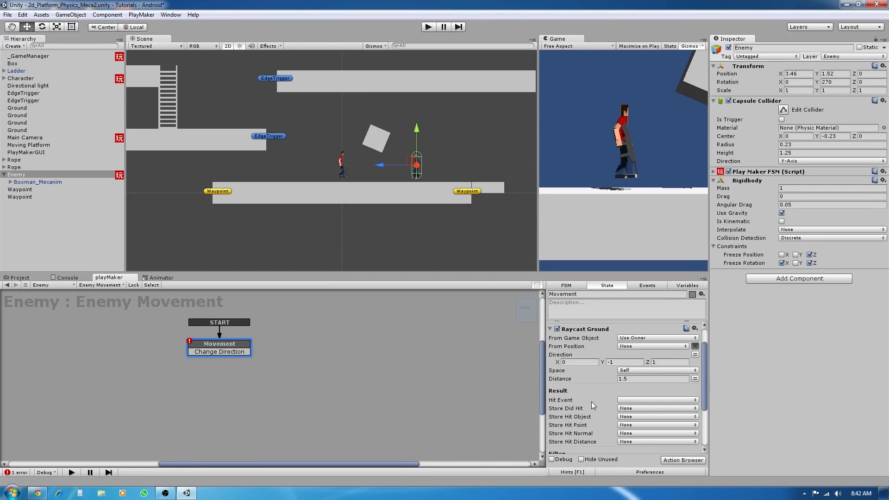
left_click(630, 401)
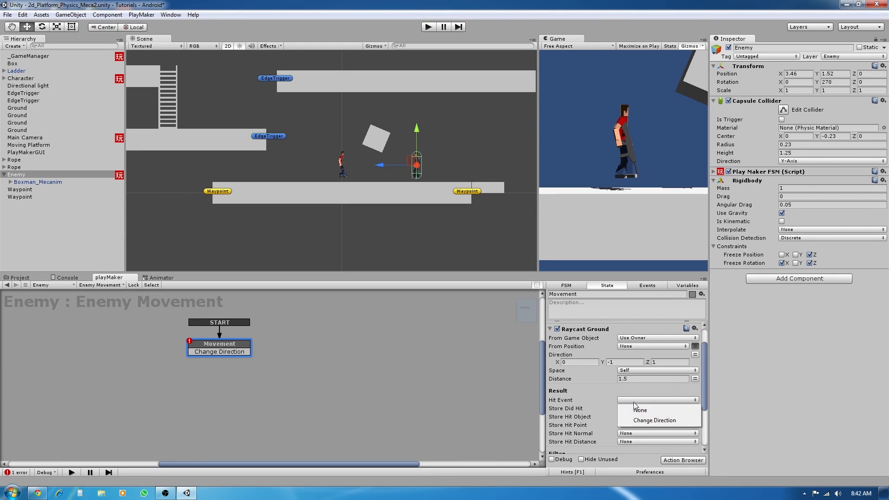
left_click(653, 420)
scroll(587, 404, "up", 2)
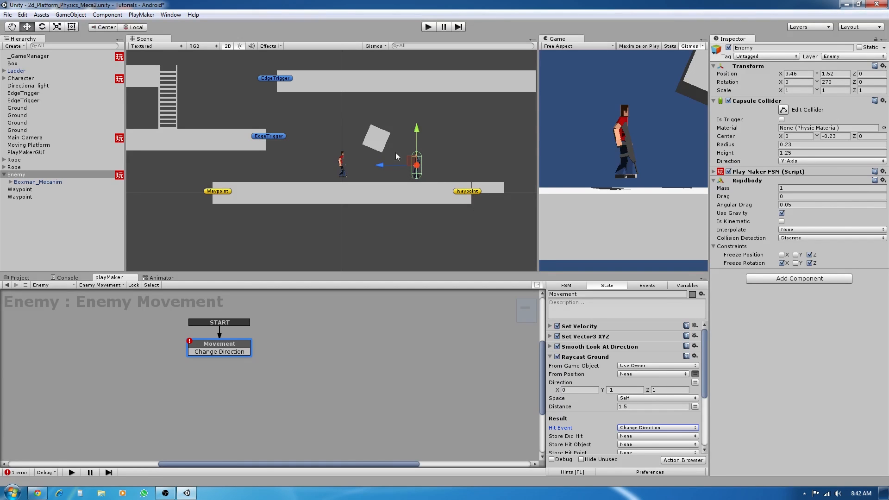
Add a new state beside the Movement state and name it Change Dir
right_click(325, 346)
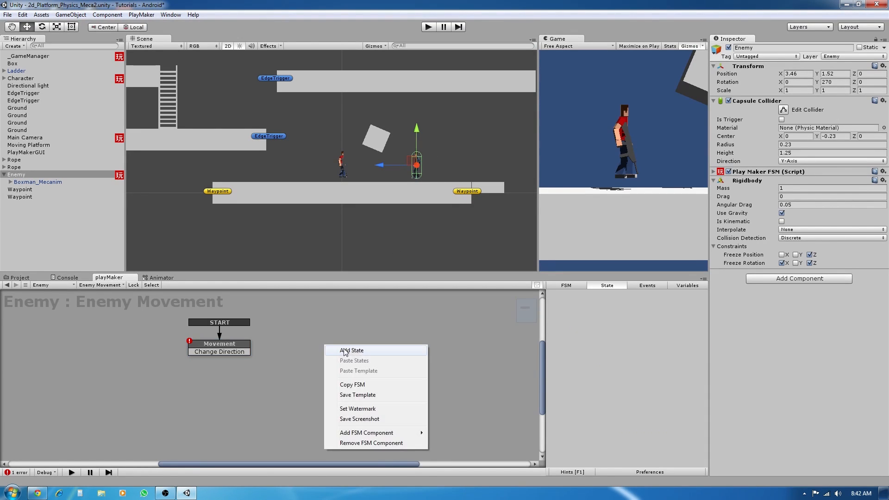
left_click(357, 352)
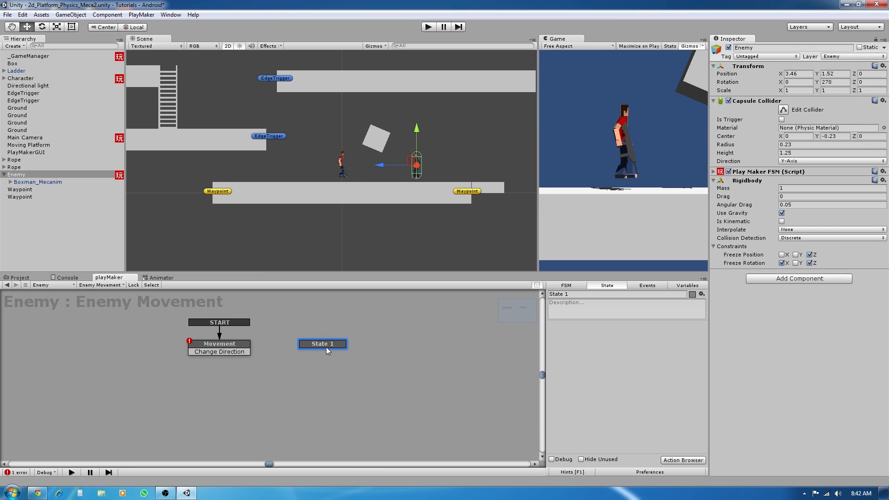
left_click(563, 295)
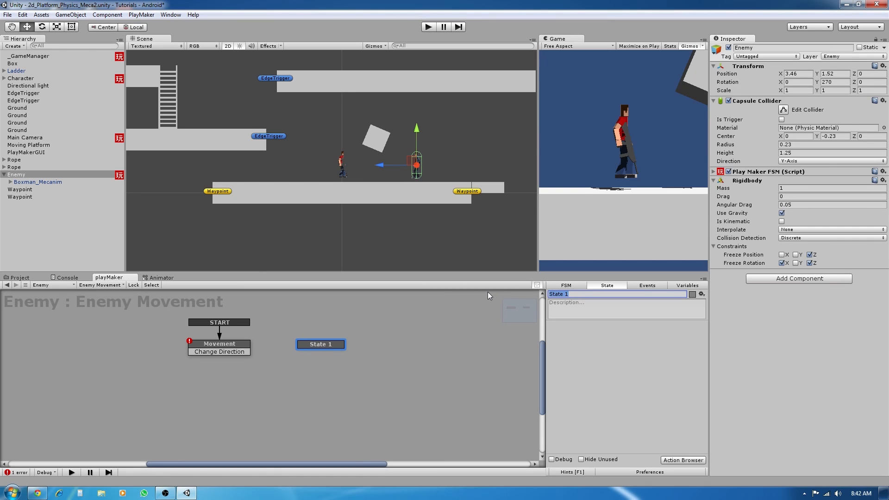
type("Change Dir")
Add a Float Multiply action to the Change Dir state that multiplies walkSpeed by -1
left_click(684, 460)
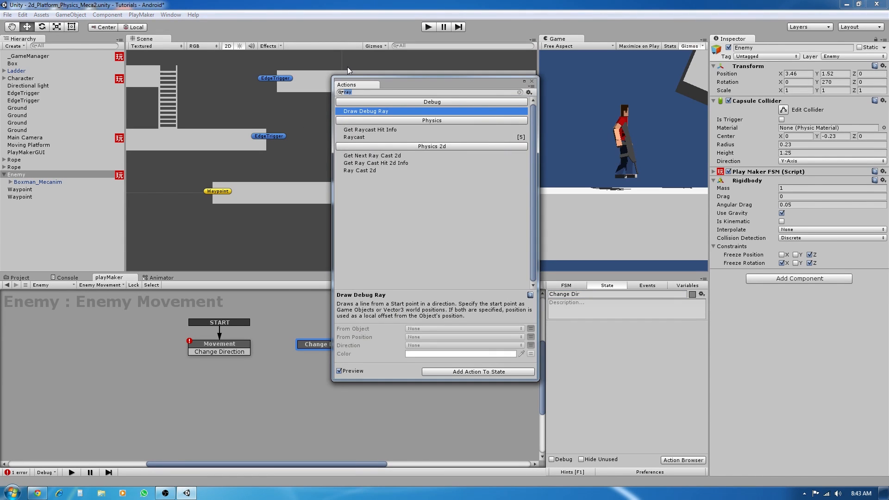
type("float")
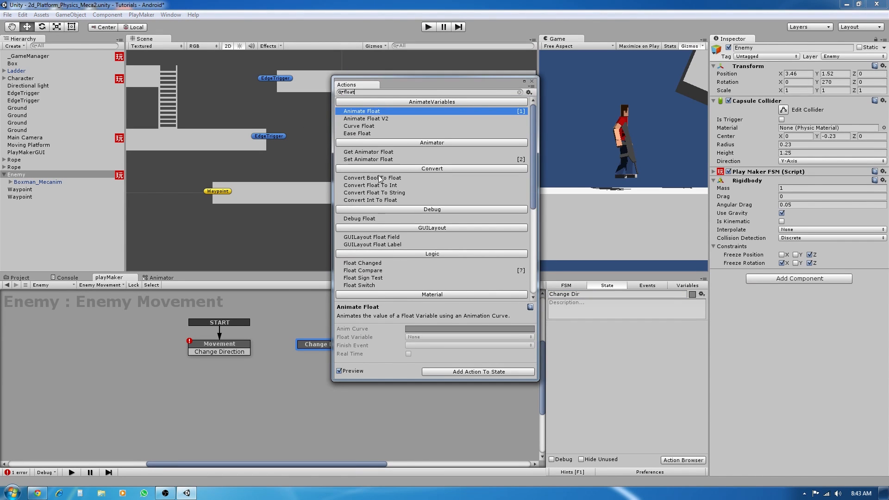
type(" mult")
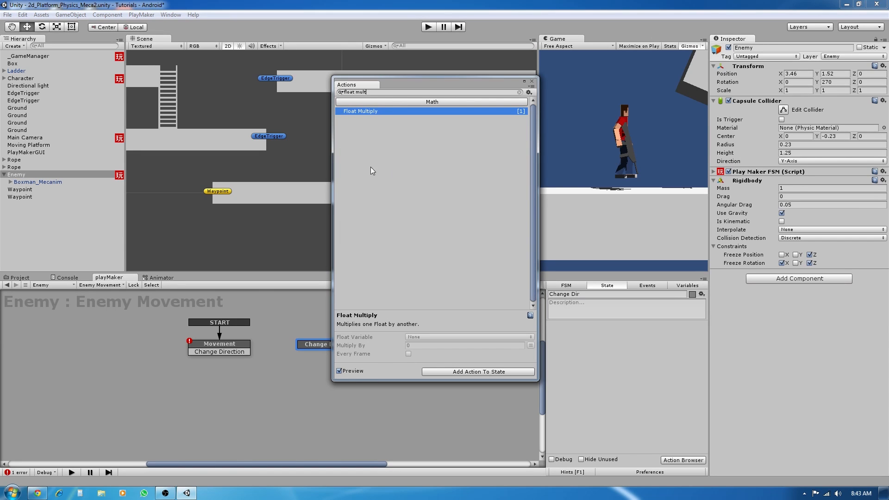
double_click(379, 111)
left_click(532, 81)
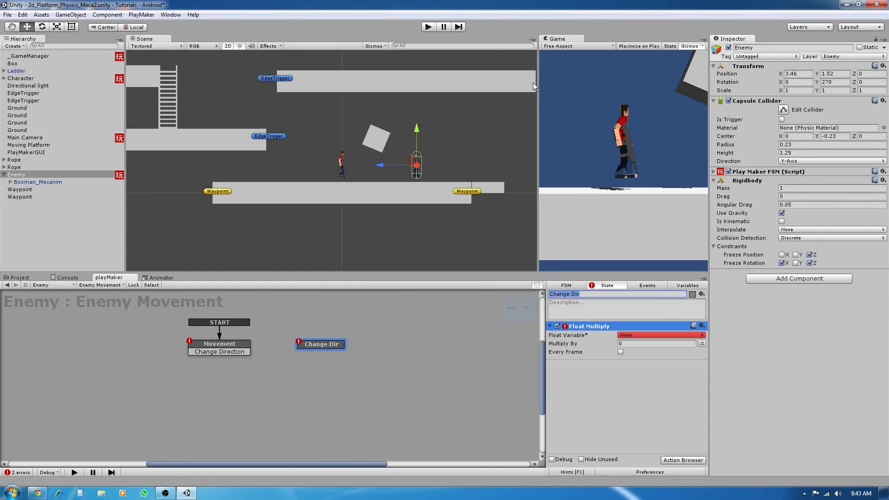
left_click(658, 335)
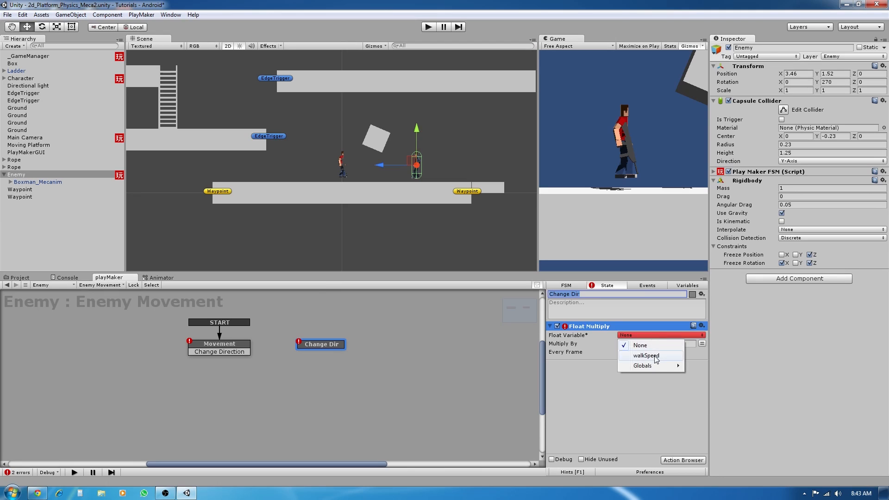
left_click(646, 355)
left_click(660, 343)
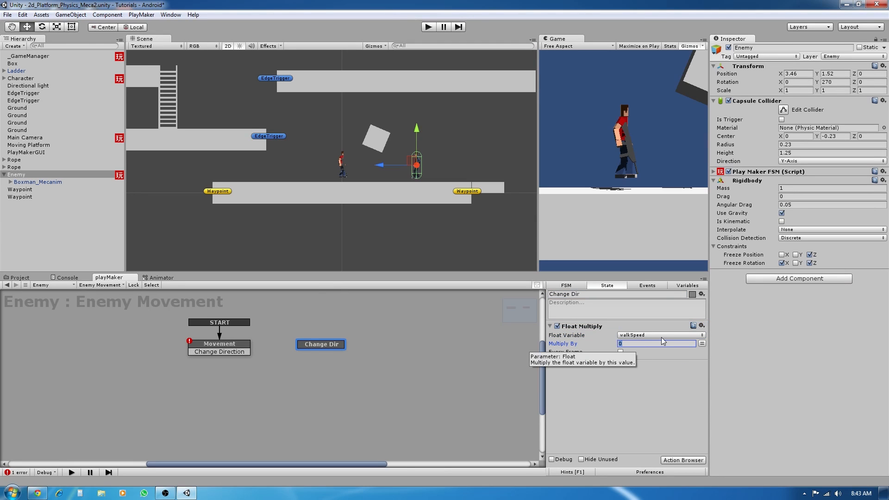
type("-1")
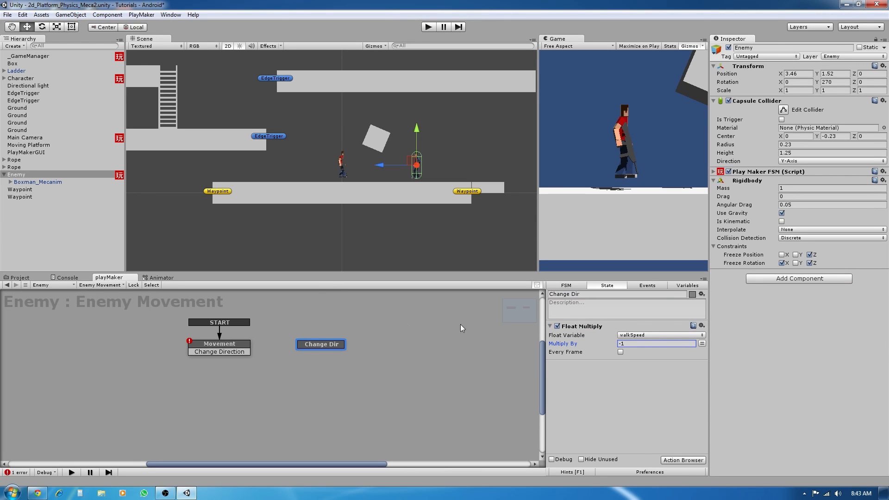
Link Movement's Change Direction transition to the Change Dir state, and give Change Dir a FINISHED transition
left_click(229, 352)
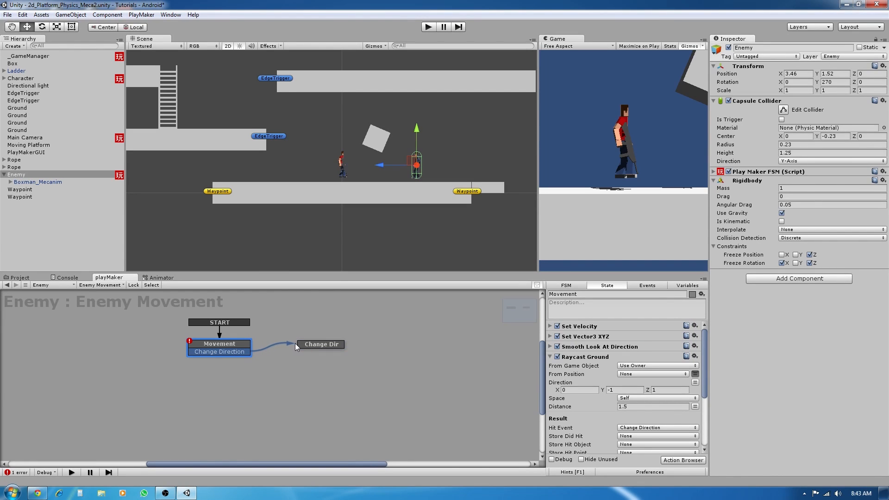
mouse_move(319, 346)
left_mouse_down()
mouse_move(332, 345)
mouse_move(312, 348)
mouse_move(321, 344)
left_mouse_up()
right_click(321, 343)
mouse_move(370, 351)
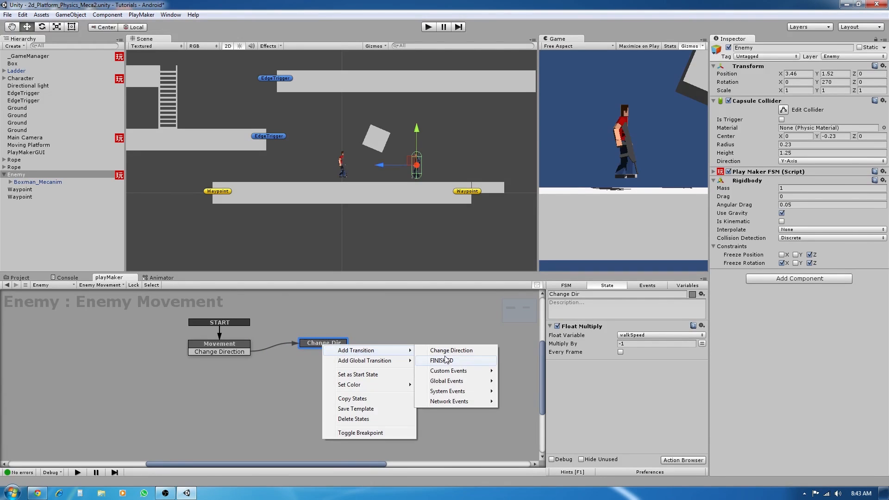
left_click(446, 360)
Paste a copy of the Movement state below Change Dir without replacing the start state, and name it Turning
left_click(227, 346)
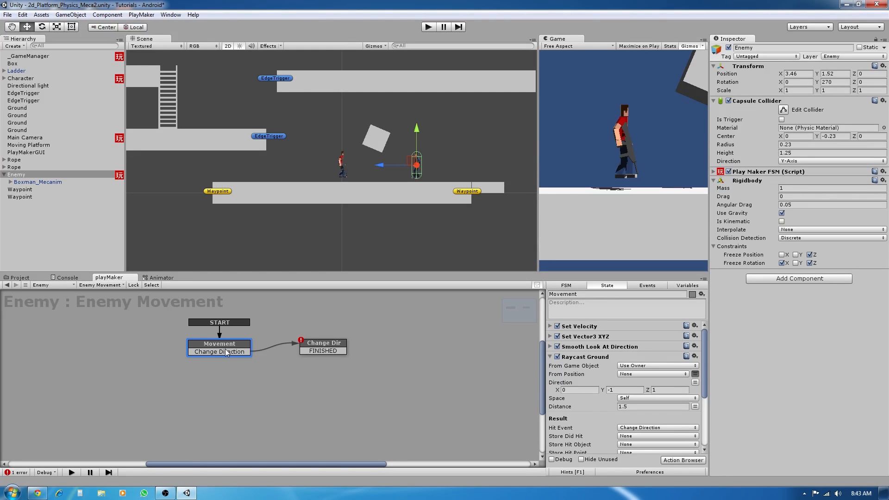
right_click(309, 388)
left_click(340, 397)
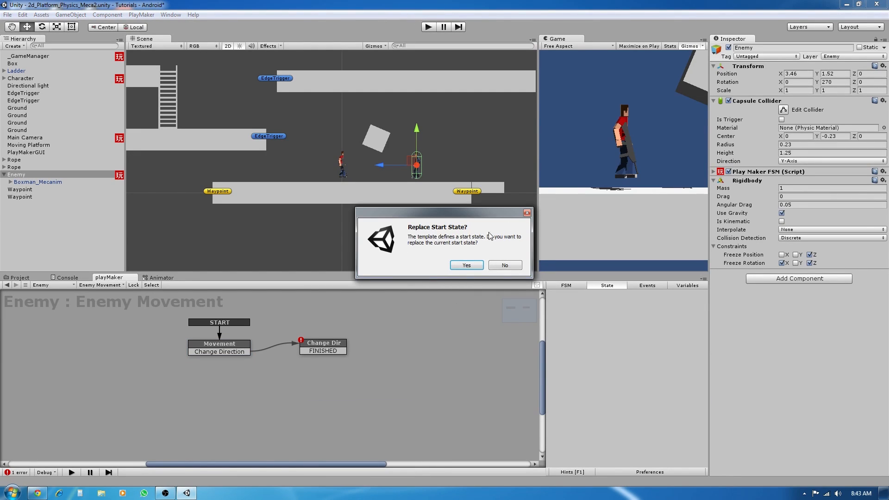
left_click(510, 266)
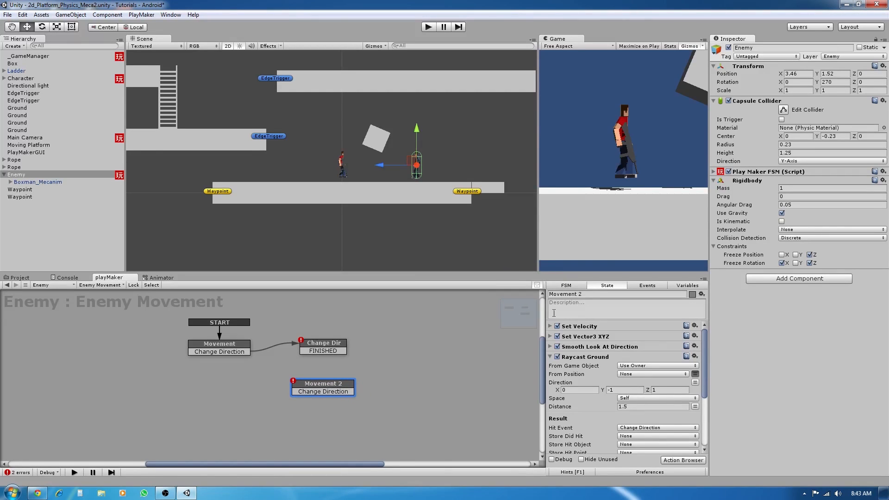
left_click(555, 294)
type("T")
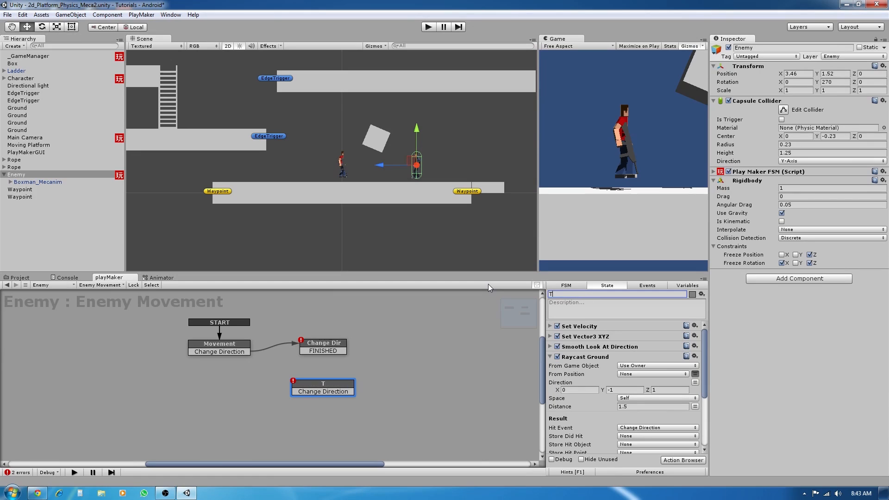
type("urning")
left_click_drag(349, 386, 353, 381)
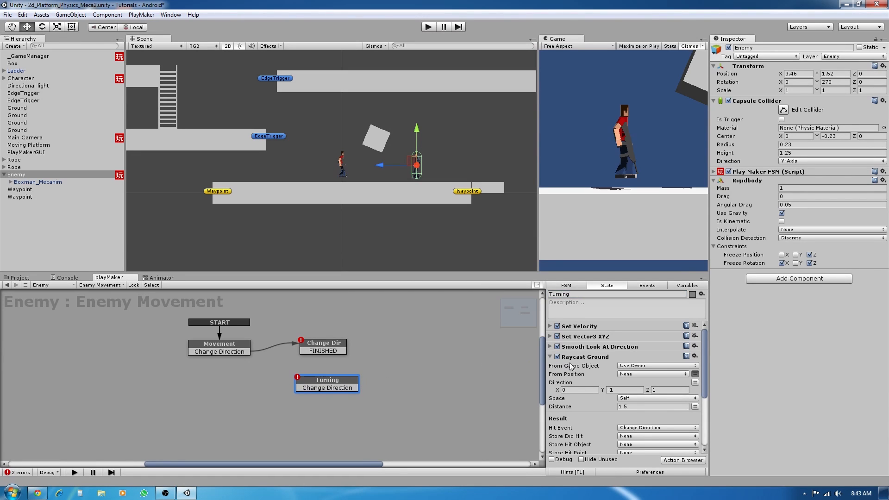
Remove the Raycast Ground action from the Turning state
left_click(551, 356)
right_click(579, 357)
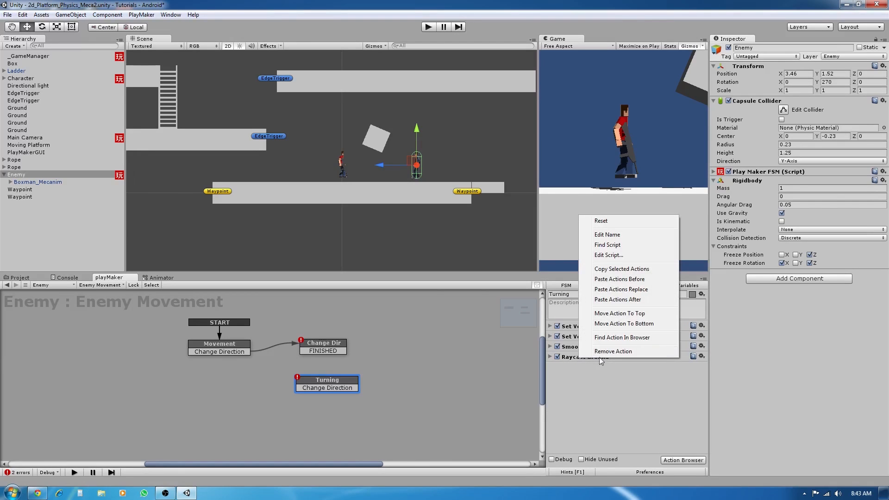
left_click(602, 356)
Add a Wait action to the Turning state and place it after Smooth Look At Direction
left_click(689, 462)
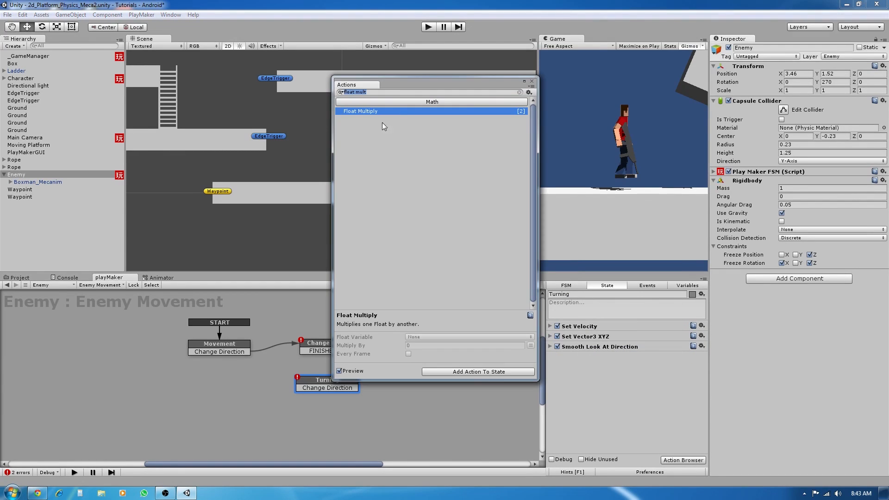
type("wait")
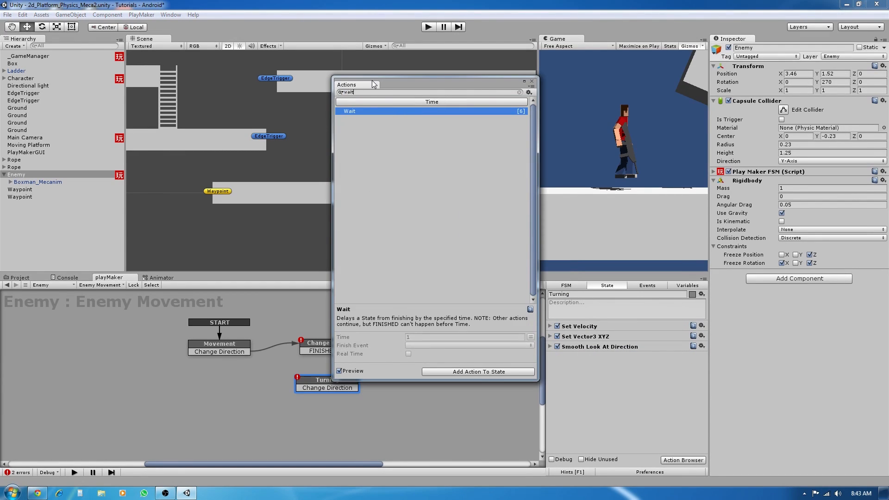
double_click(358, 112)
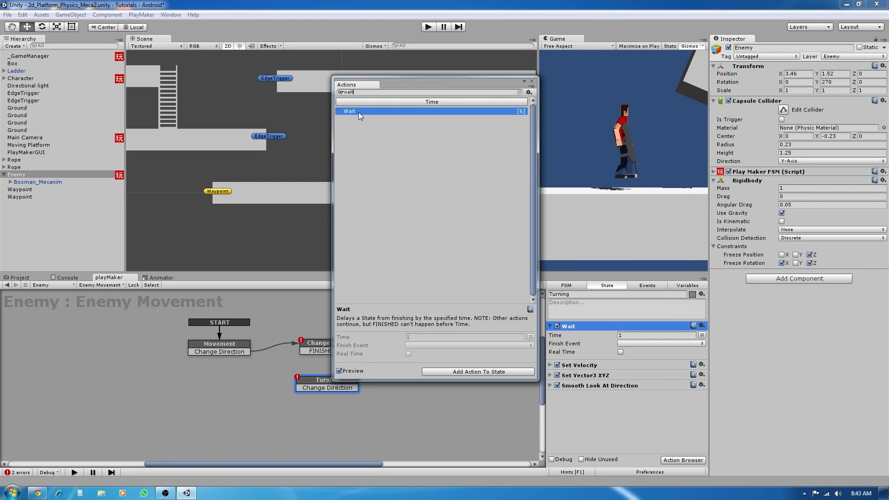
left_click(532, 82)
left_click_drag(573, 328, 584, 405)
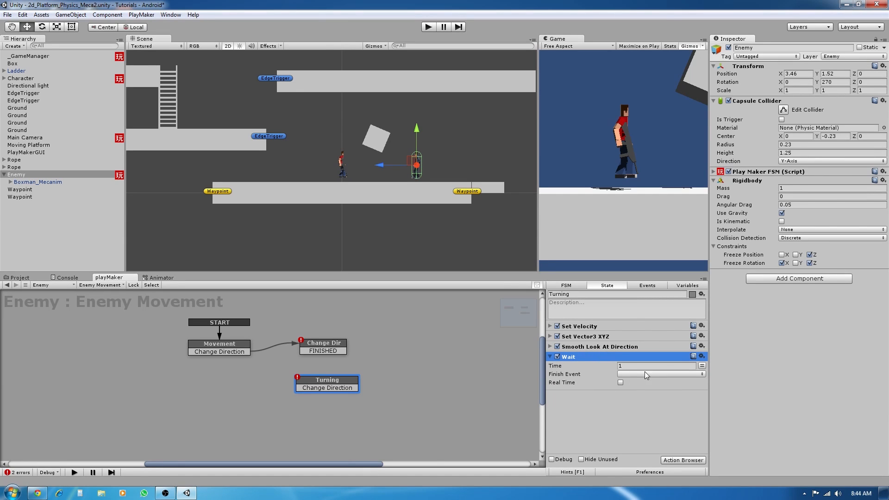
Replace the Turning state's Change Direction transition with a FINISHED transition
right_click(335, 387)
left_click(371, 382)
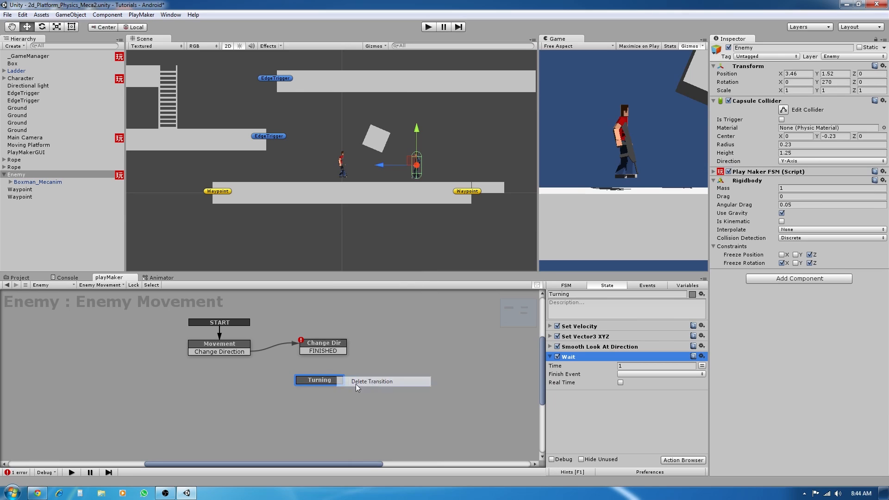
right_click(327, 380)
mouse_move(385, 389)
left_click(430, 384)
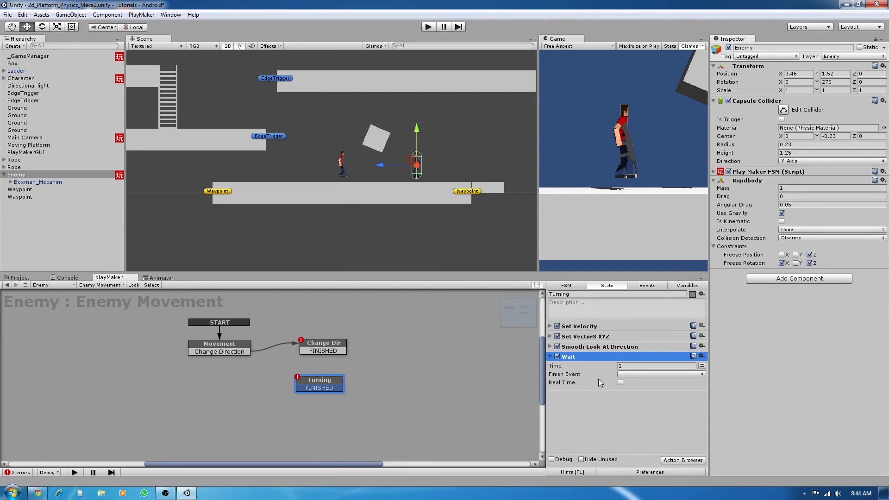
Set the Wait action's time to 0.5 and its finish event to FINISHED
left_click(632, 366)
type("0.5")
left_click(666, 373)
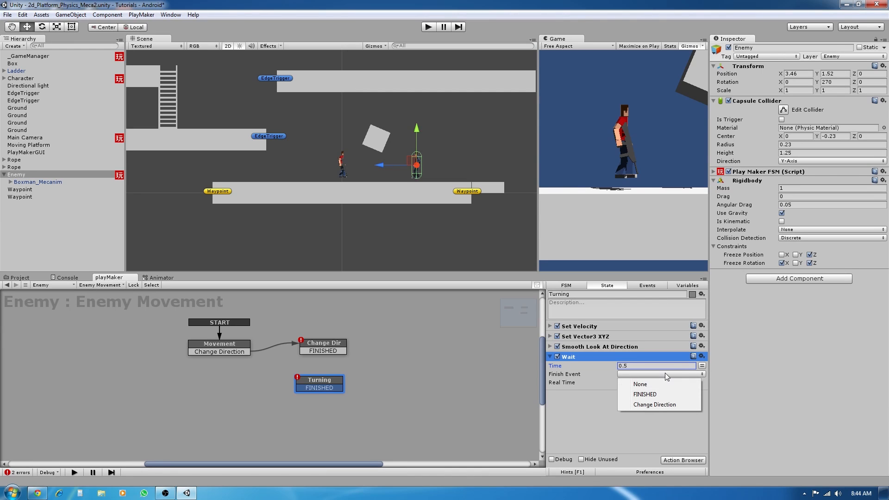
left_click(644, 394)
Link Turning's FINISHED transition to Movement and Change Dir's FINISHED transition to Turning
left_click_drag(333, 383, 244, 348)
left_click(343, 351)
left_click(321, 387)
Review the actions of the Change Dir, Turning and Movement states, including the Raycast Ground result, filter and debug settings
left_click(328, 347)
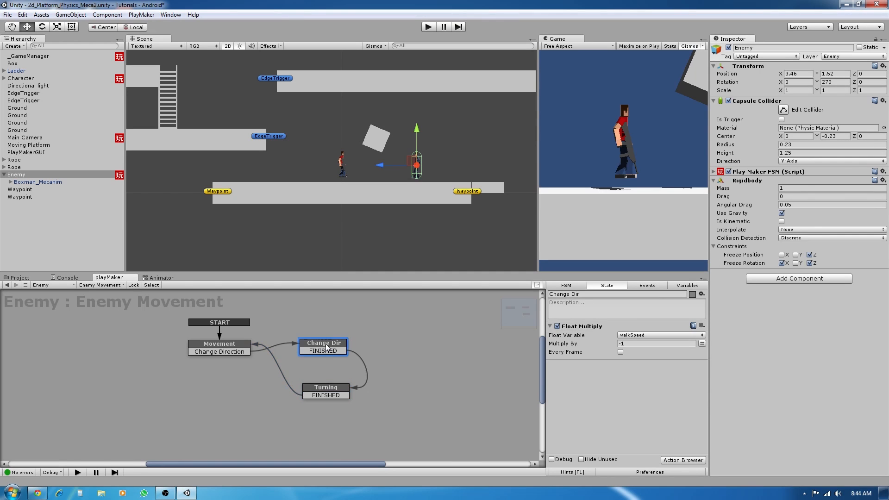
left_click(315, 392)
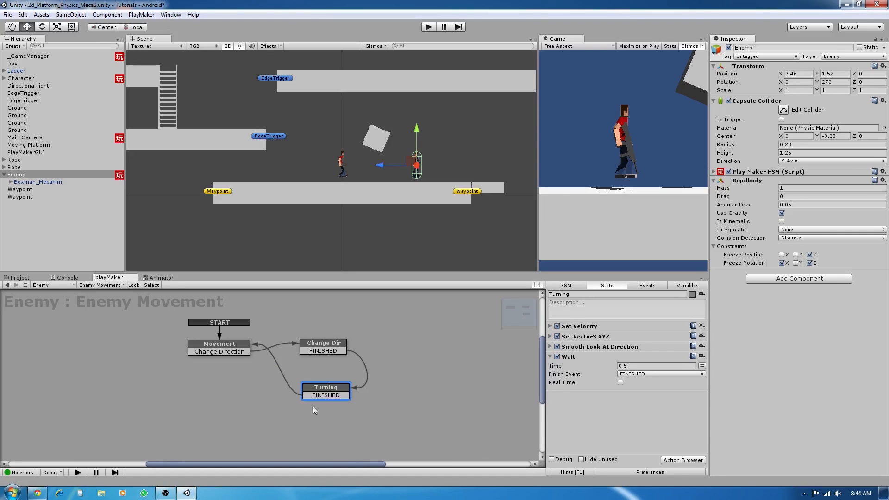
left_click(226, 344)
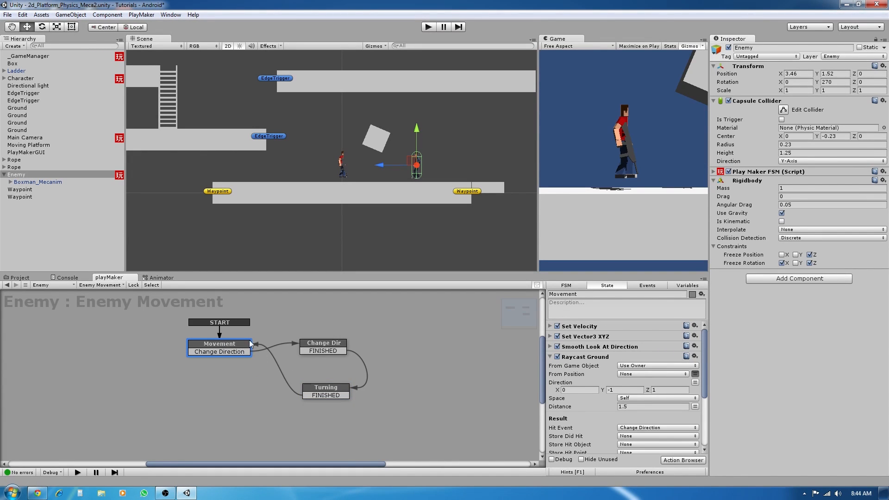
left_click(319, 350)
left_click(217, 344)
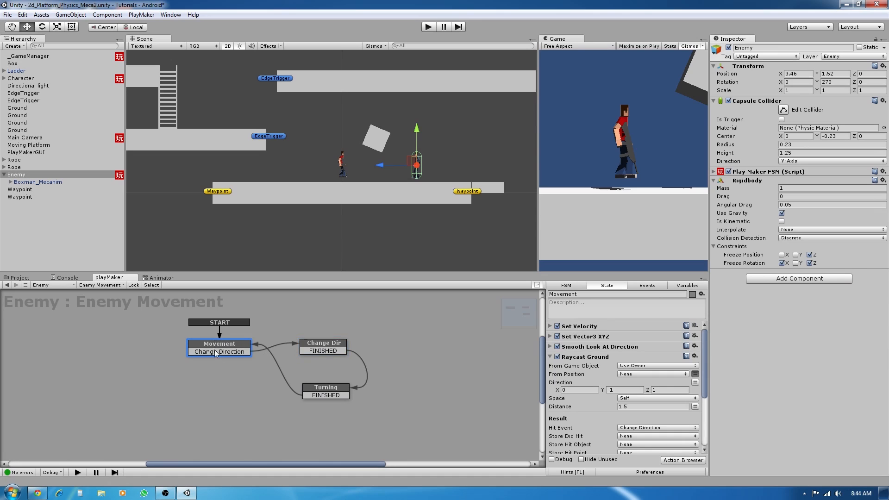
left_click(550, 357)
left_click(572, 359)
left_click(231, 352)
scroll(635, 406, "down", 3)
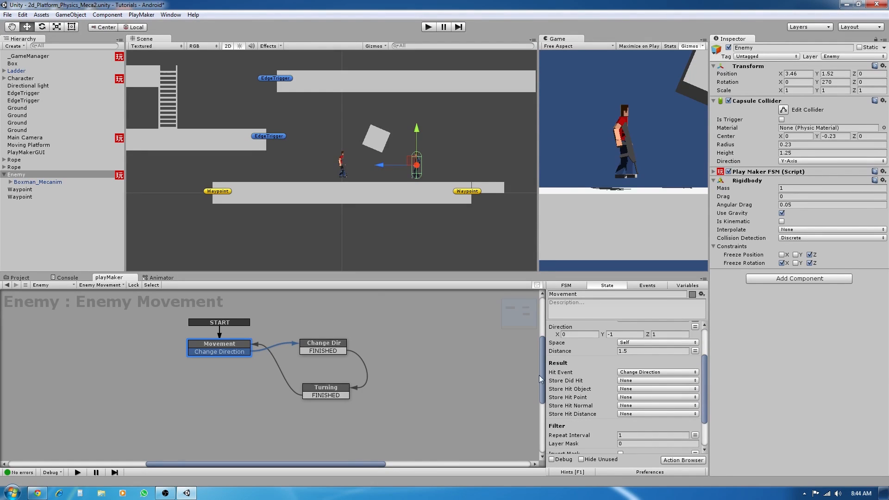
scroll(609, 407, "down", 3)
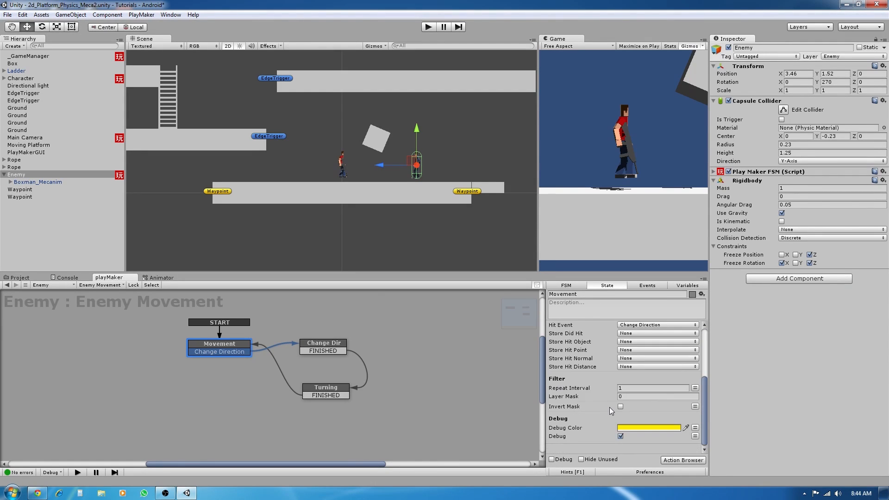
scroll(610, 407, "up", 5)
left_click(321, 343)
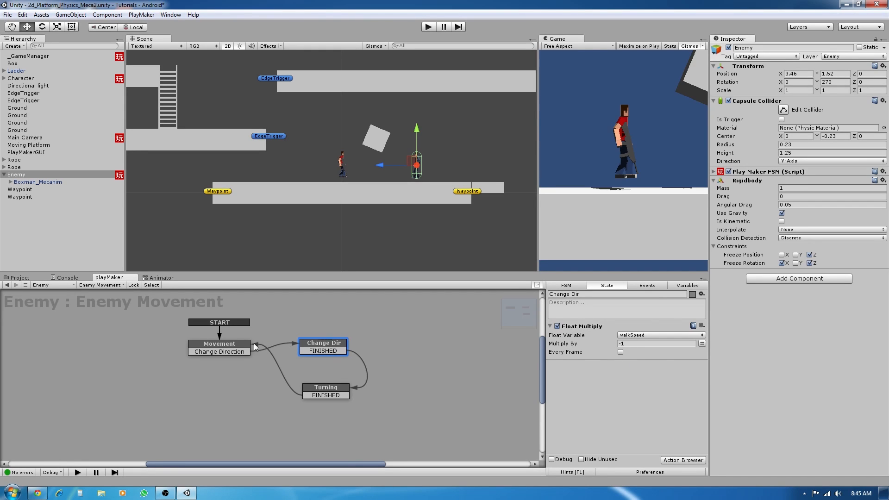
Review the actions of the Movement, Turning and Change Dir states, including Smooth Look At Direction
left_click(237, 347)
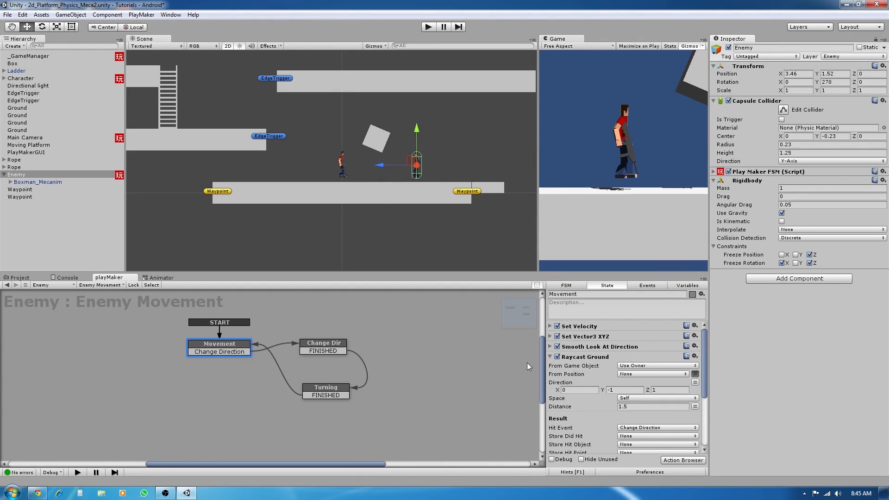
left_click(584, 351)
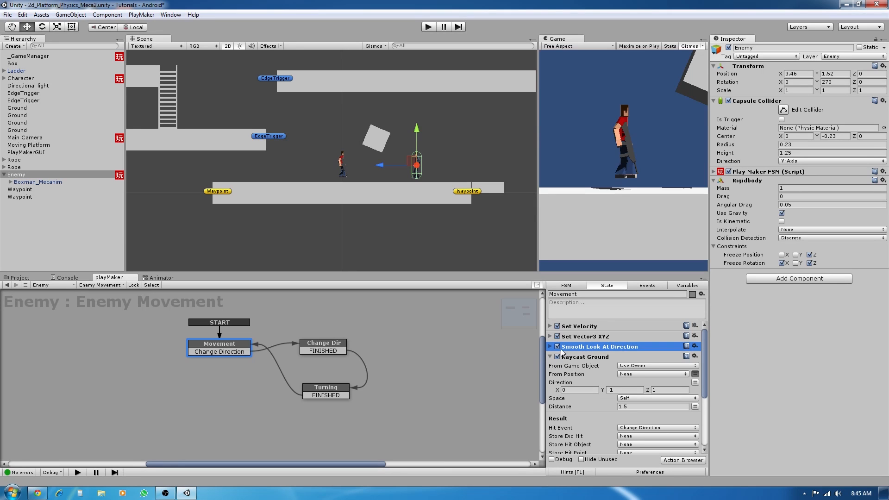
left_click(551, 347)
left_click(551, 347)
left_click(327, 392)
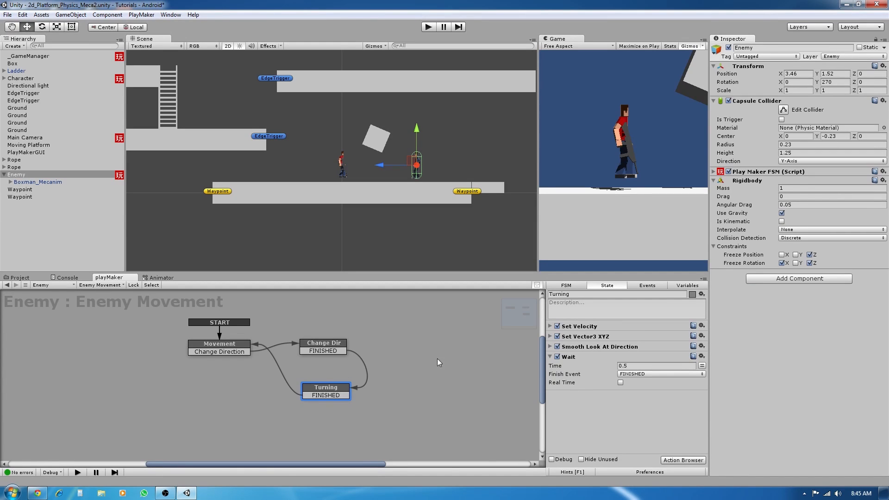
left_click(233, 345)
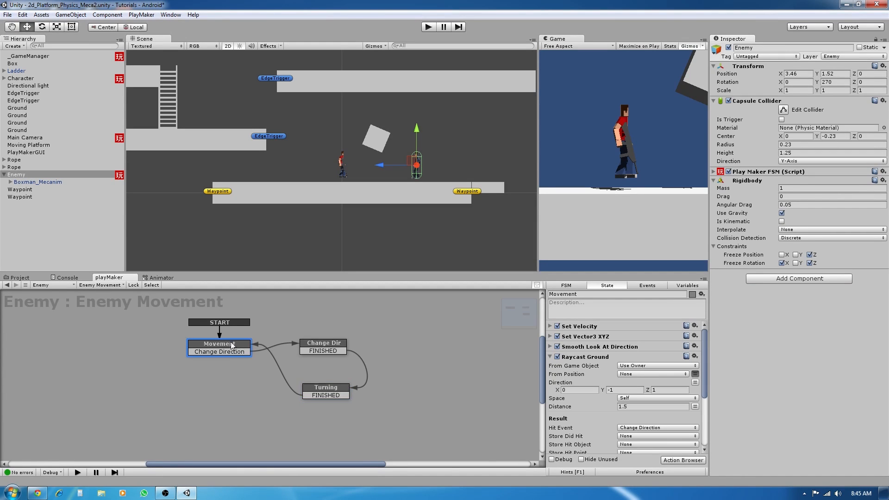
left_click(343, 393)
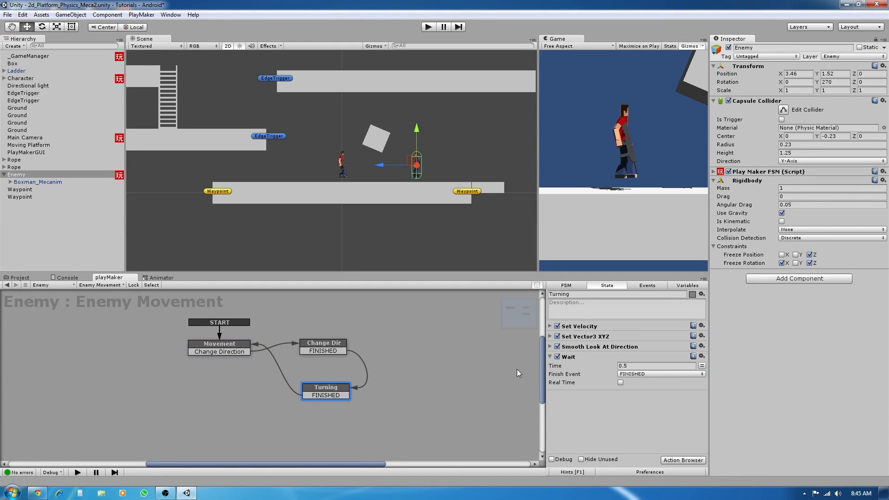
left_click(334, 345)
Set the layer mask of the Movement state's Raycast Ground action to 1 element, with Element 0 set to Waypoint
left_click(232, 345)
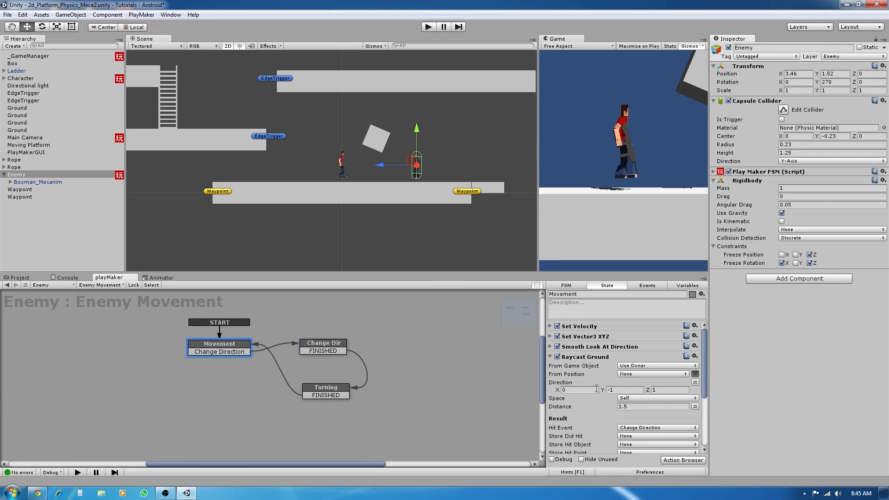
scroll(597, 389, "down", 4)
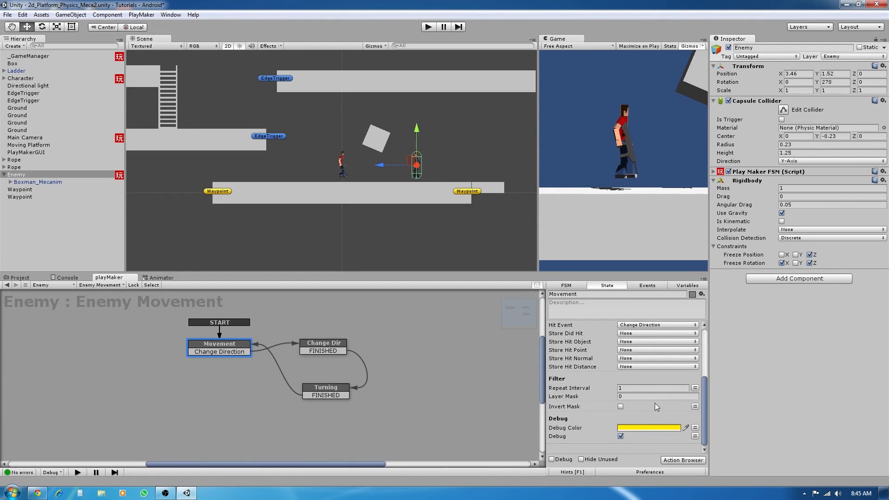
scroll(655, 403, "up", 4)
scroll(654, 403, "down", 4)
left_click(637, 394)
type("1")
key("Return")
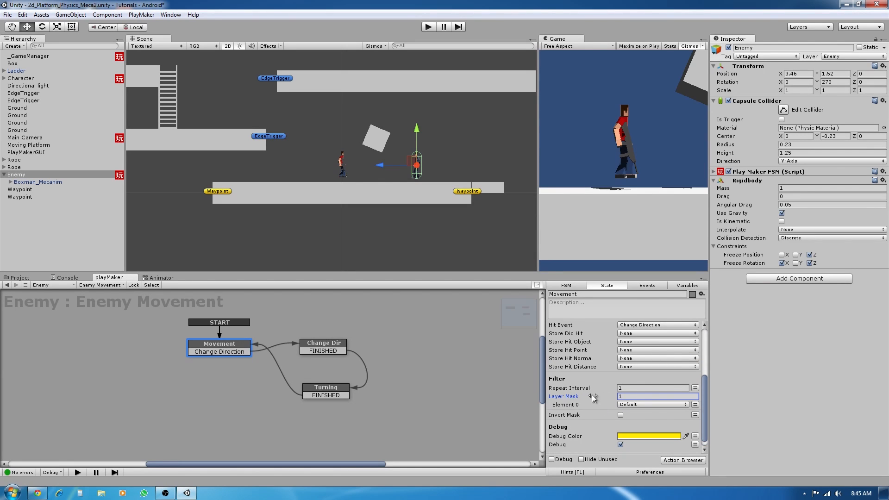
left_click(643, 405)
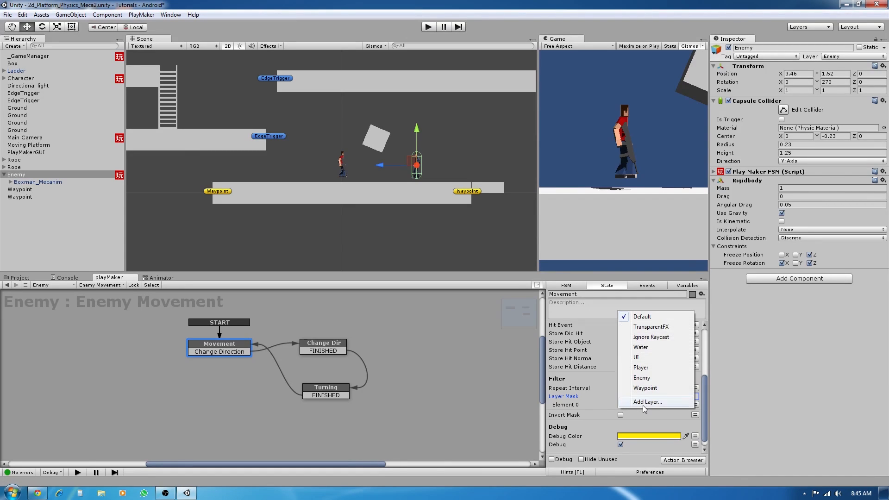
left_click(645, 400)
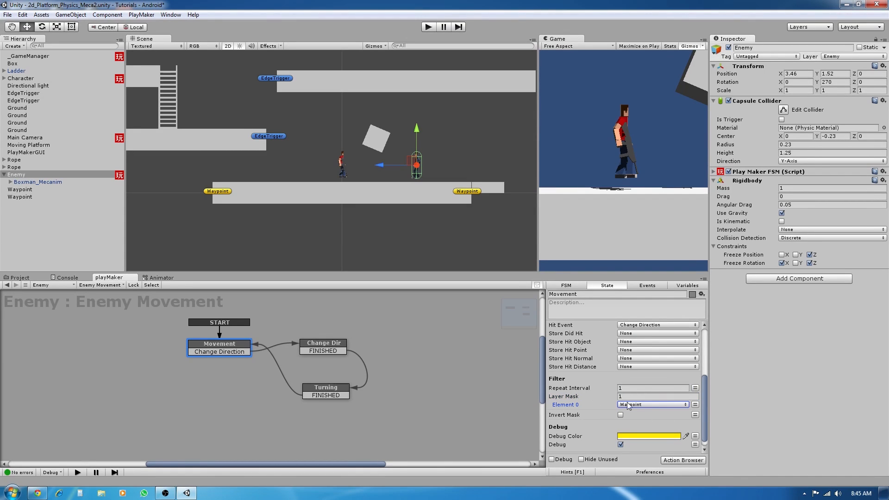
scroll(630, 407, "up", 5)
scroll(629, 403, "down", 6)
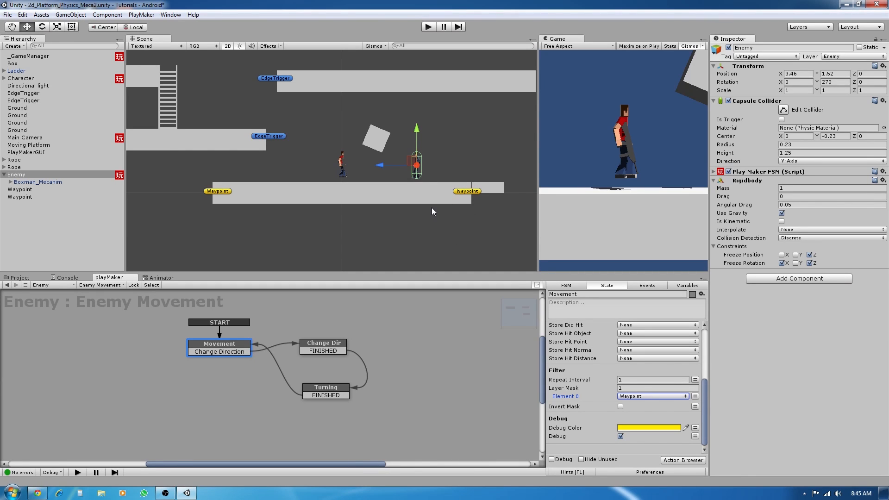
Play-test the scene to check the enemy's patrol between the waypoints, and stop it
left_click(428, 27)
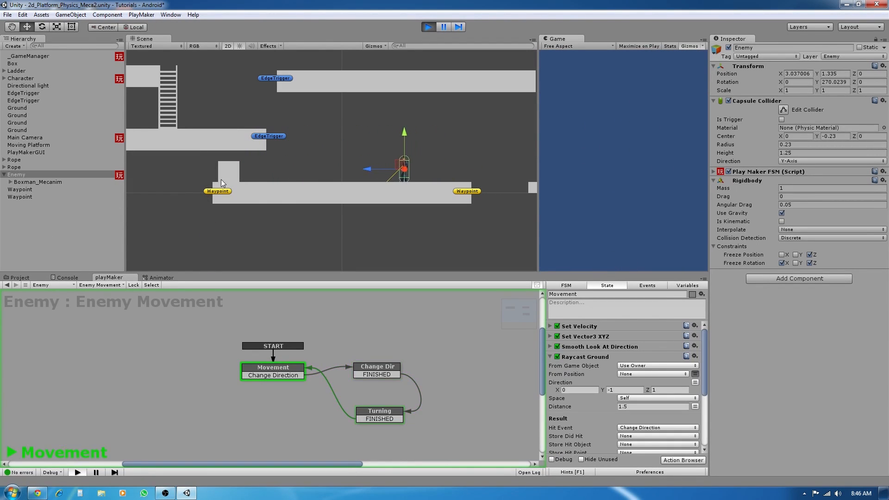
left_click(428, 27)
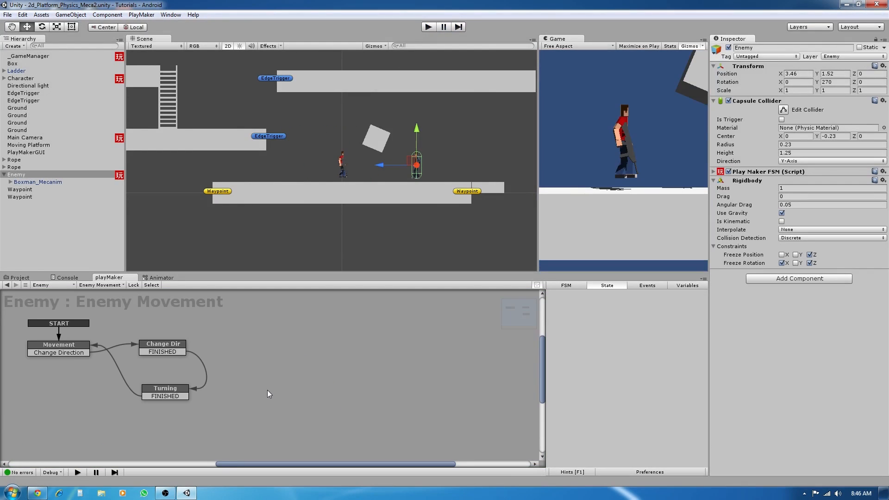
left_click(256, 393)
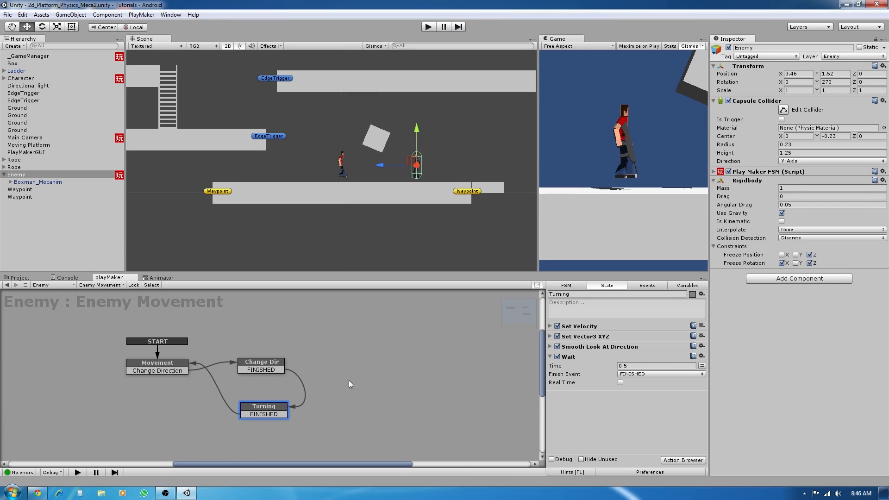
Add a Raycast action to the Movement state below the collapsed Raycast Ground action
left_click(182, 348)
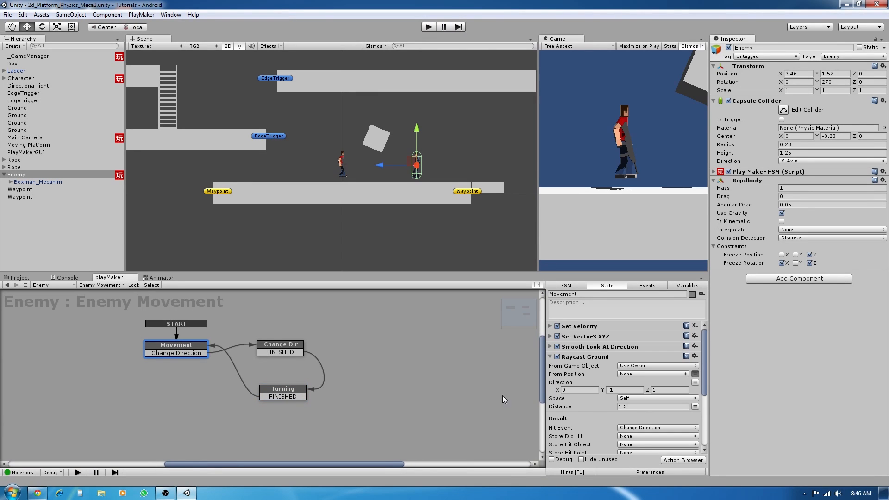
left_click(550, 357)
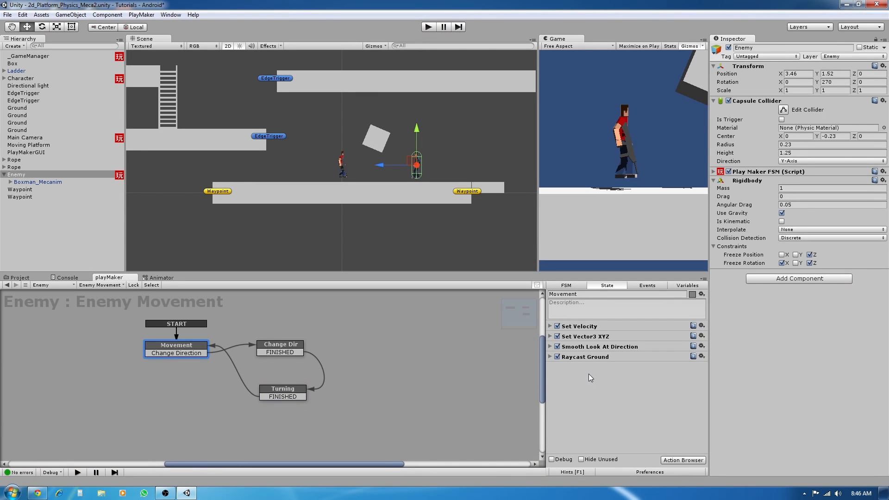
left_click(682, 459)
type("ray")
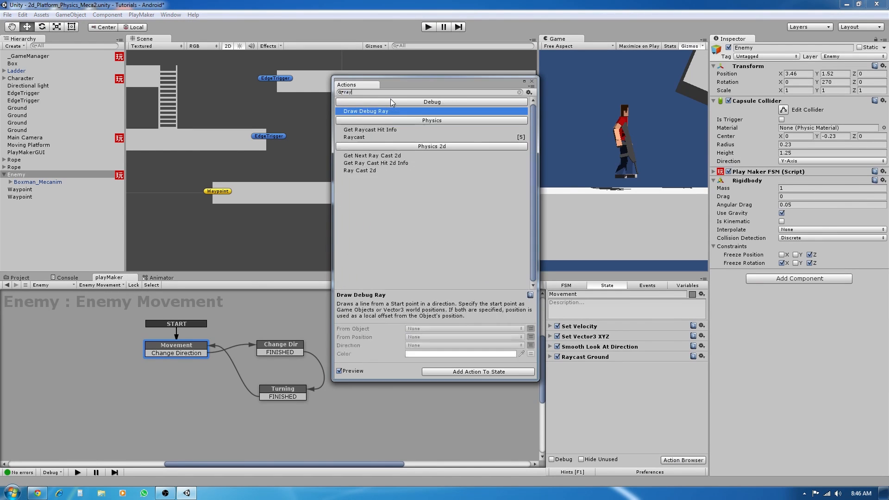
type("cas")
left_click(372, 119)
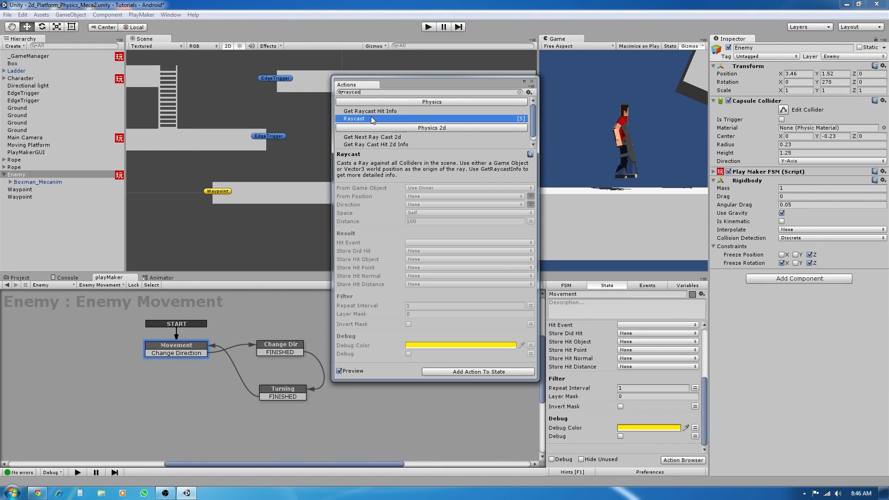
left_click(531, 81)
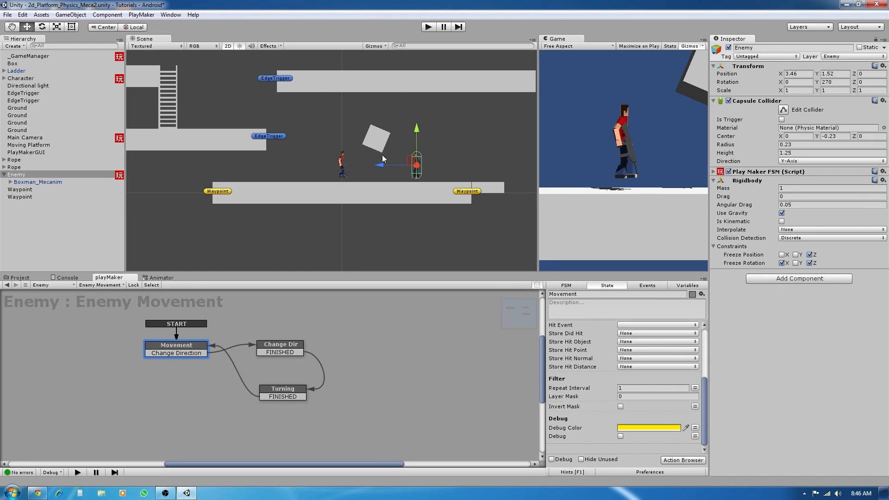
Set the new Raycast action's direction to X 0, Y 0, Z 1 and its distance to 0.7
scroll(618, 356, "up", 4)
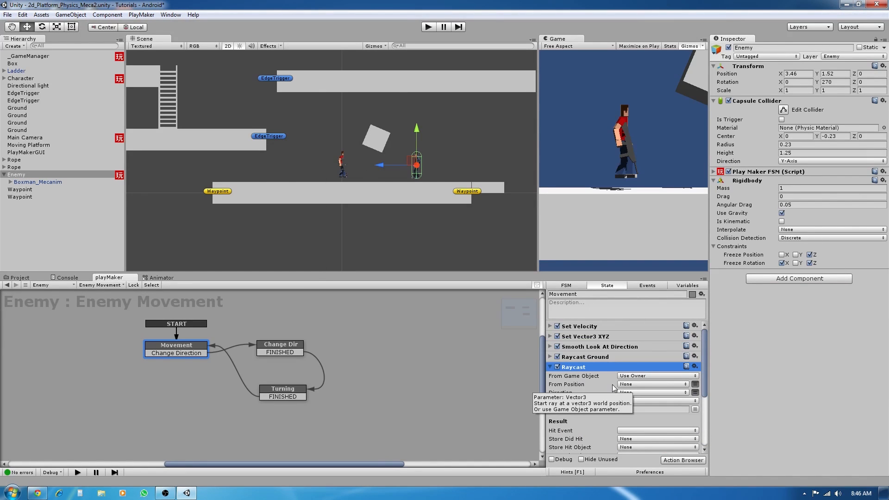
scroll(658, 378, "down", 3)
left_click(695, 365)
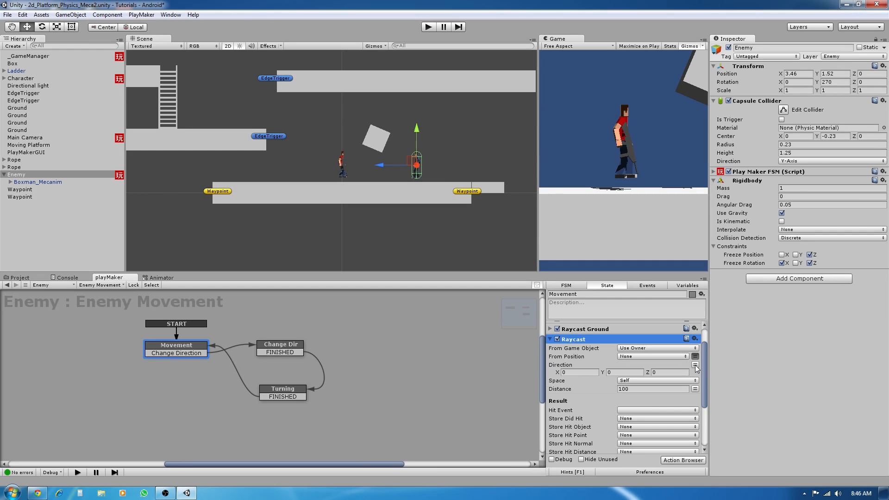
left_click(681, 373)
type("1")
left_click(642, 389)
scroll(651, 369, "down", 3)
scroll(651, 369, "up", 2)
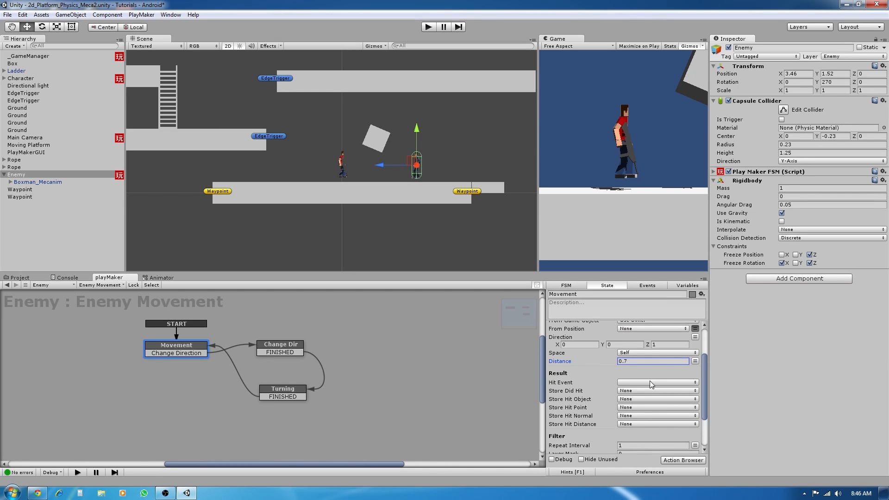
Set the new Raycast's hit event to Change Direction and its layer mask to 1 element
left_click(649, 383)
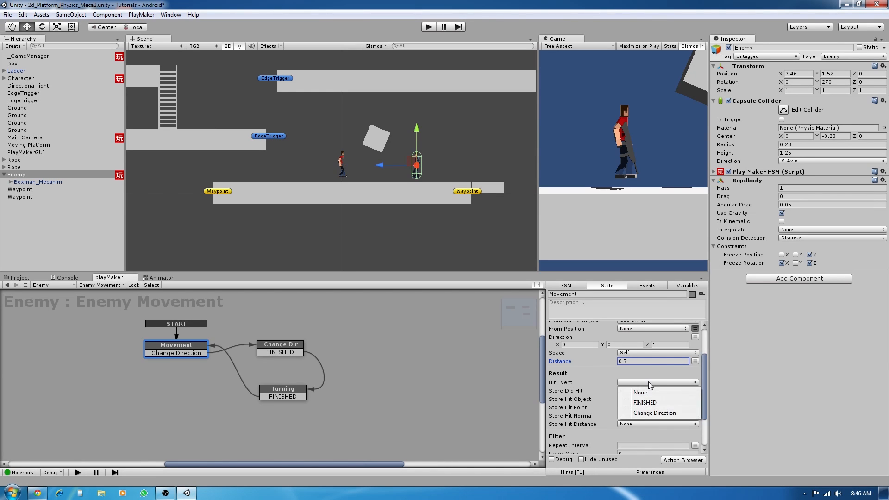
left_click(646, 413)
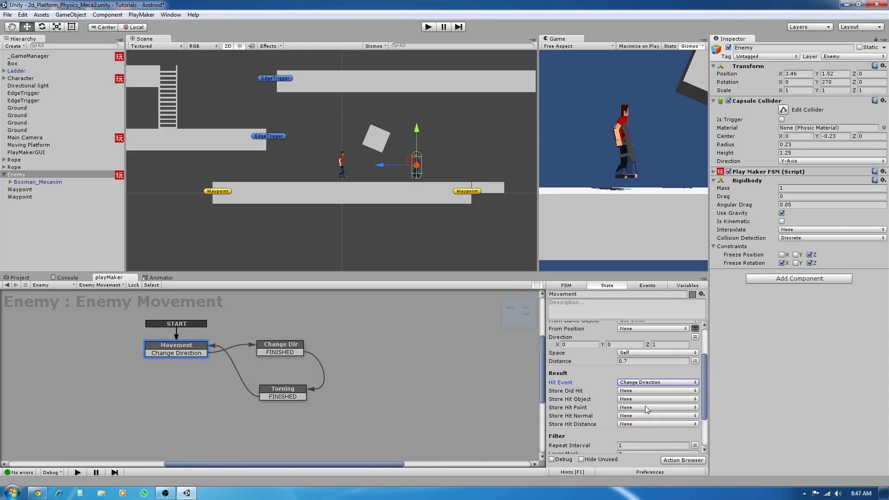
scroll(661, 401, "down", 3)
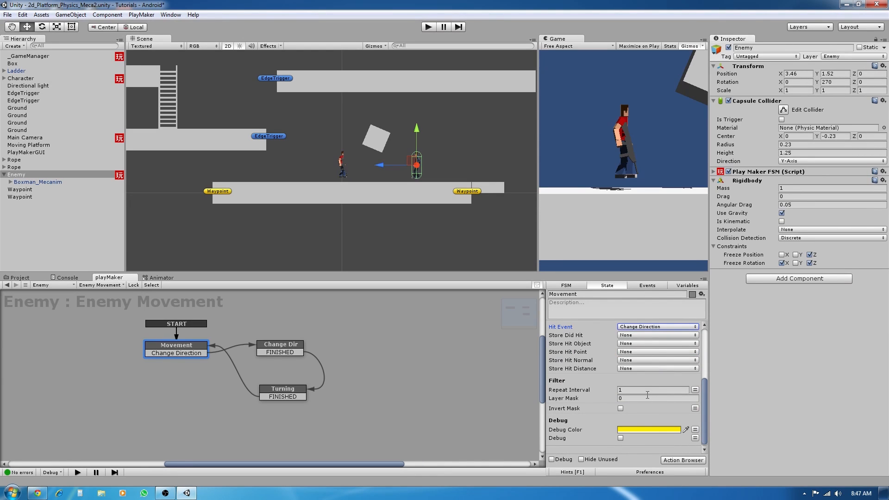
left_click(643, 398)
type("1")
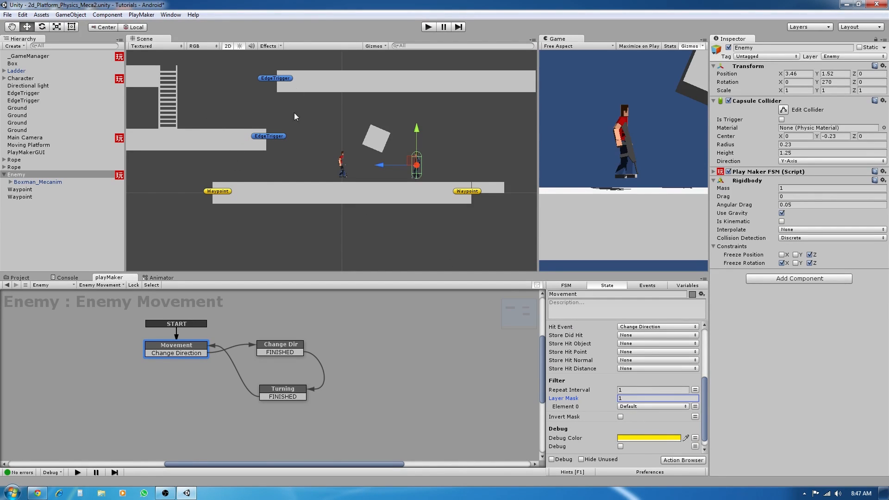
Check the Box's layer, and apply the Player layer to the Character and all its children
left_click(369, 140)
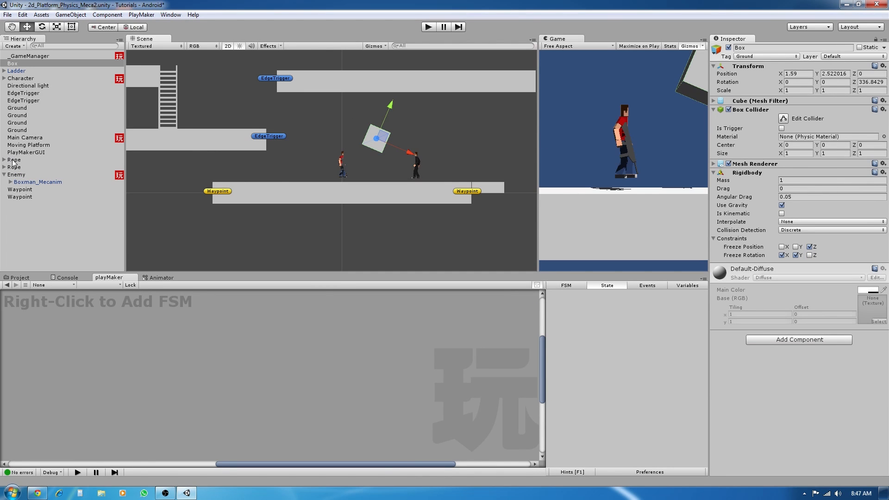
left_click(18, 78)
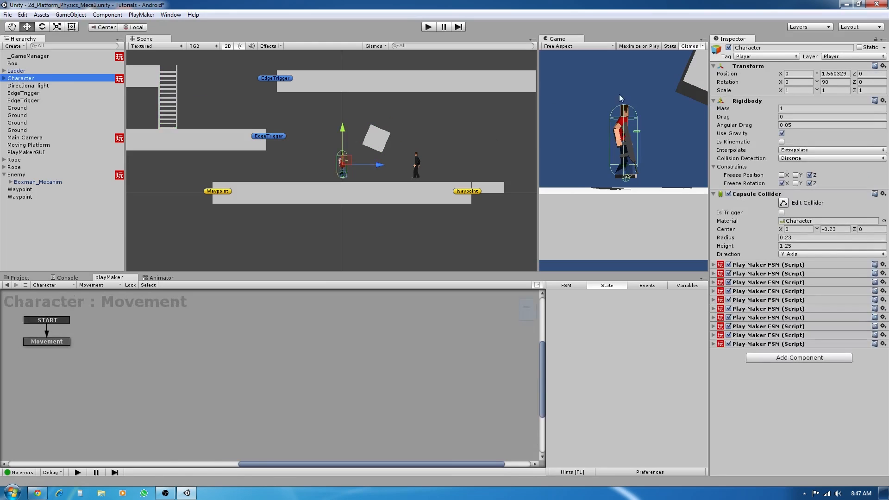
left_click(848, 57)
left_click(846, 117)
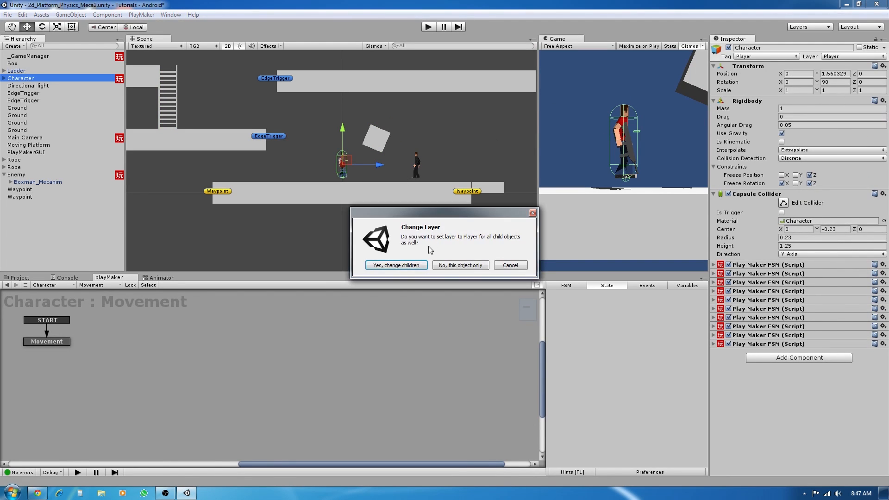
left_click(398, 267)
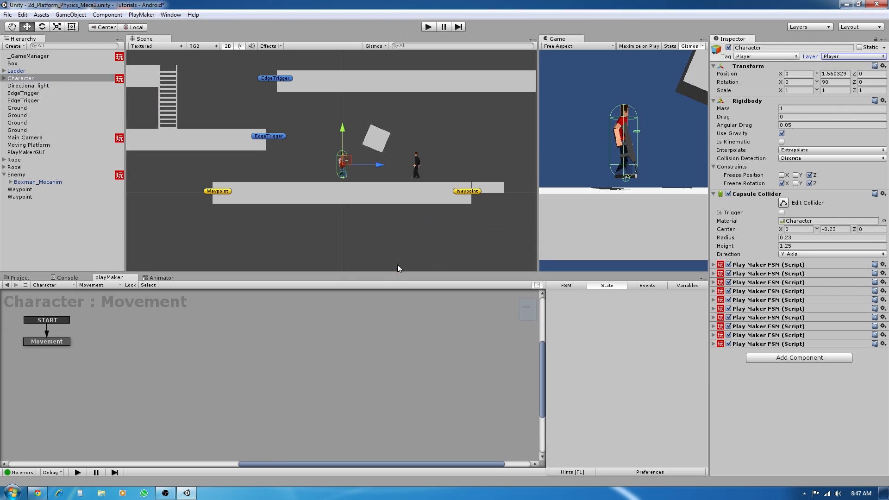
Apply the Enemy layer to the Enemy object and all its children
left_click(18, 174)
left_click(852, 56)
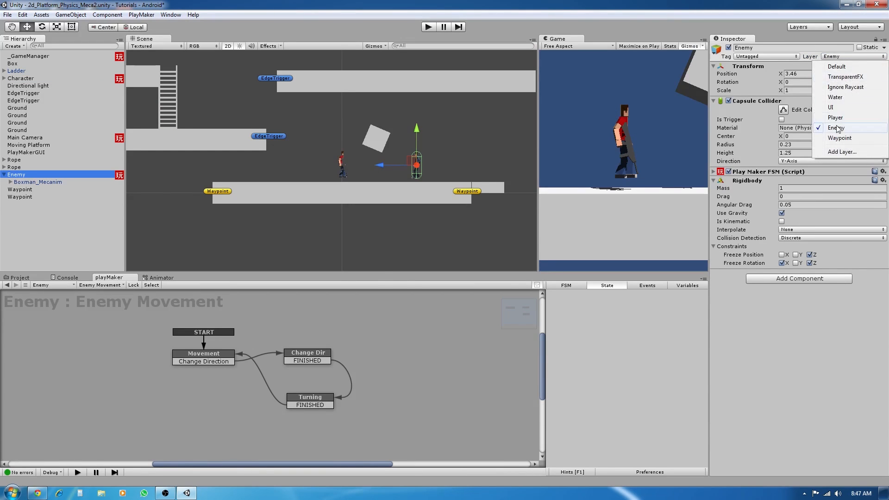
left_click(842, 131)
left_click(390, 266)
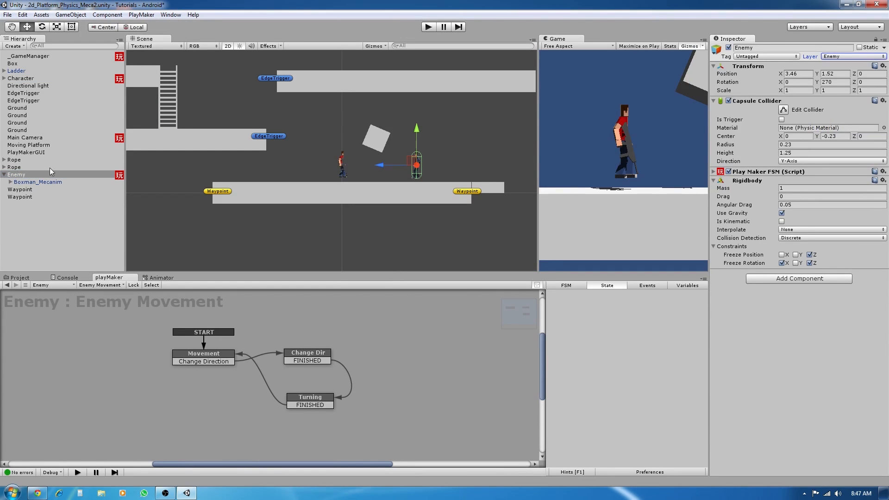
Check the first Waypoint's layer and reopen the Enemy's Movement state
left_click(20, 190)
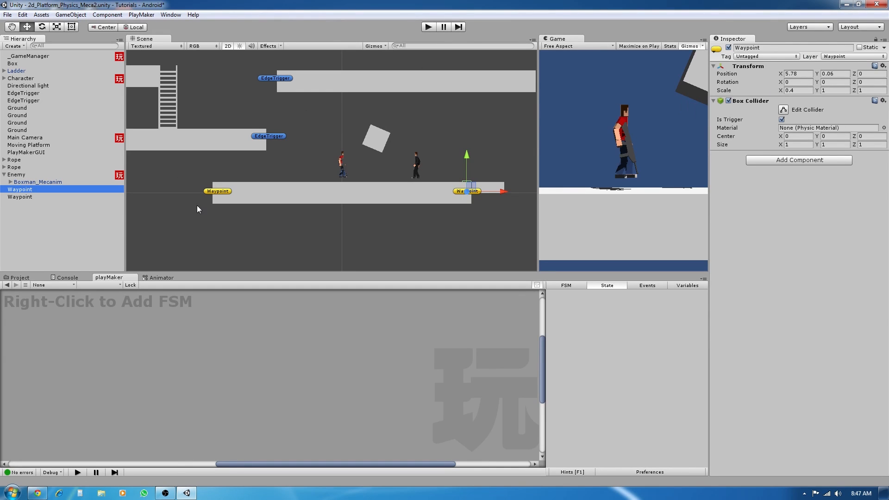
left_click(17, 174)
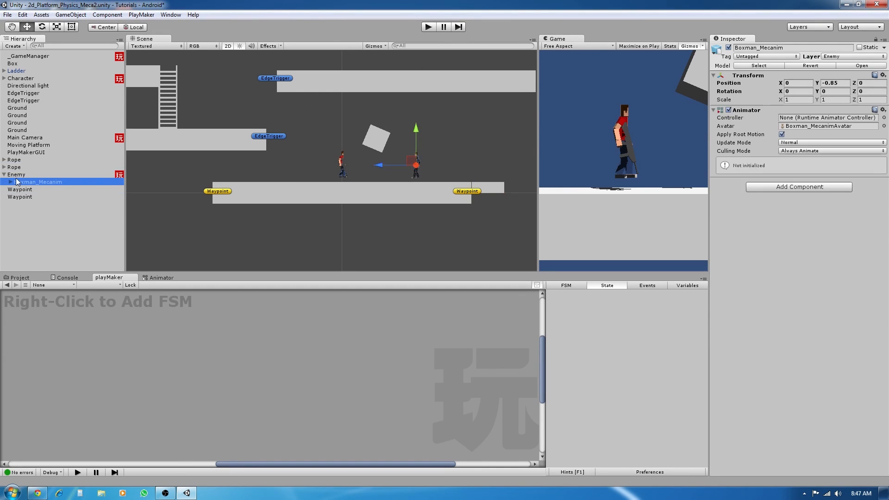
left_click(199, 362)
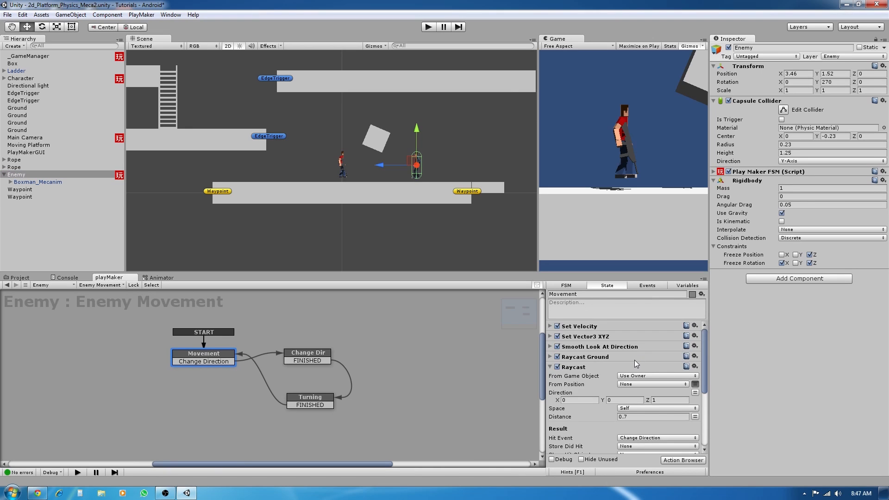
Rename the Movement state's second raycast action to Raycast Forward
scroll(636, 363, "down", 2)
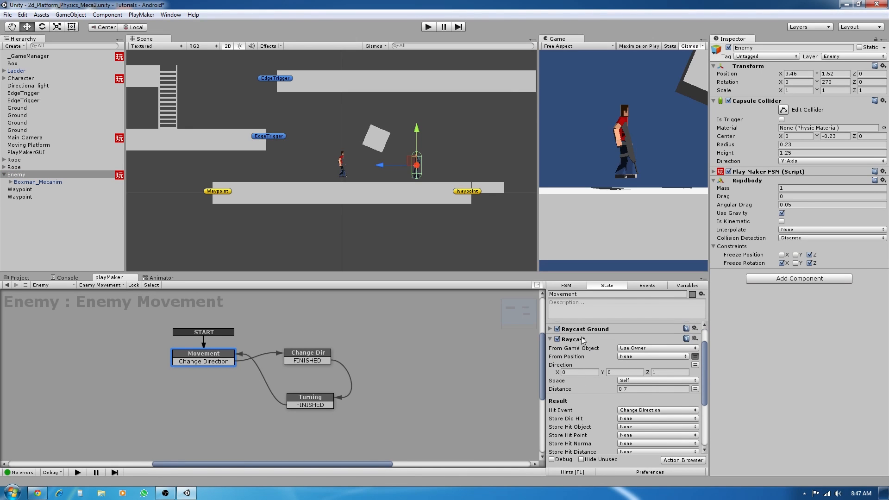
right_click(583, 339)
left_click(609, 356)
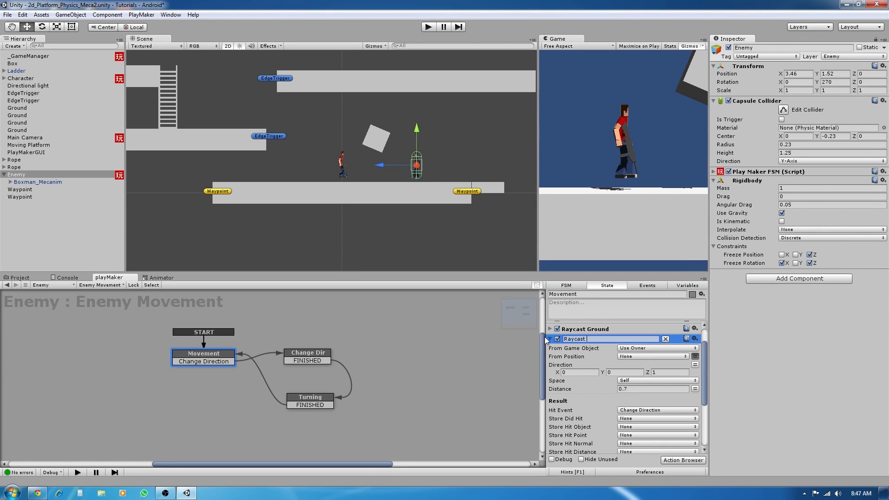
type("Forward")
key("Return")
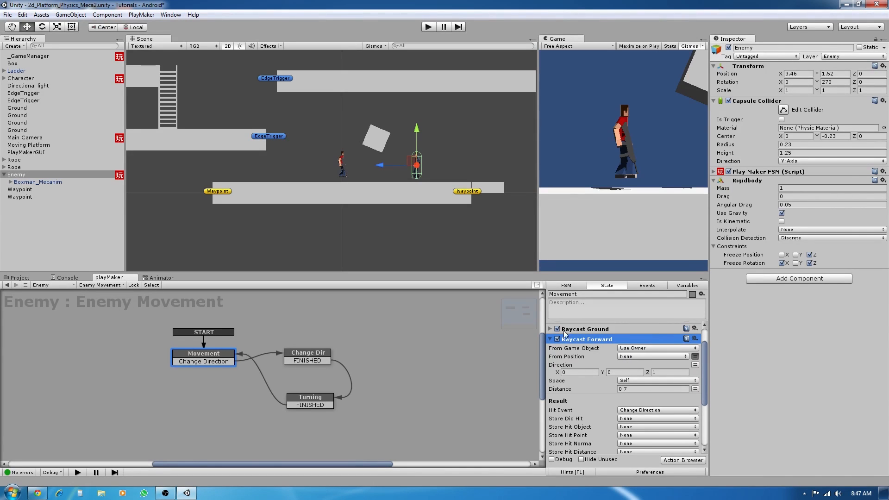
Enable debug drawing for the Raycast Forward action in the Movement state
scroll(402, 166, "up", 5)
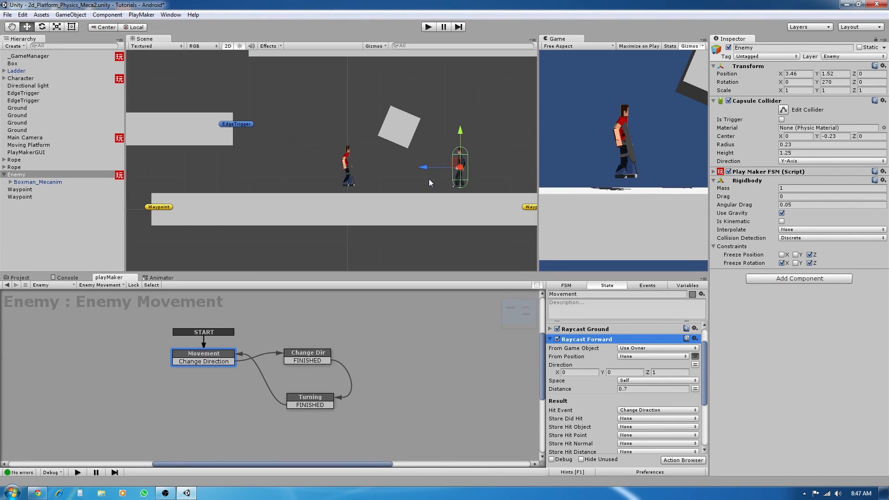
middle_click_drag(419, 183, 393, 175)
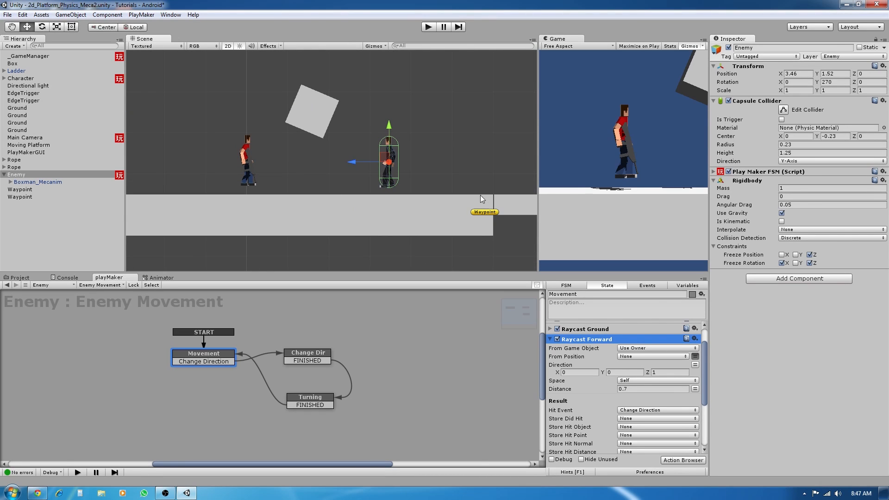
scroll(590, 377, "down", 4)
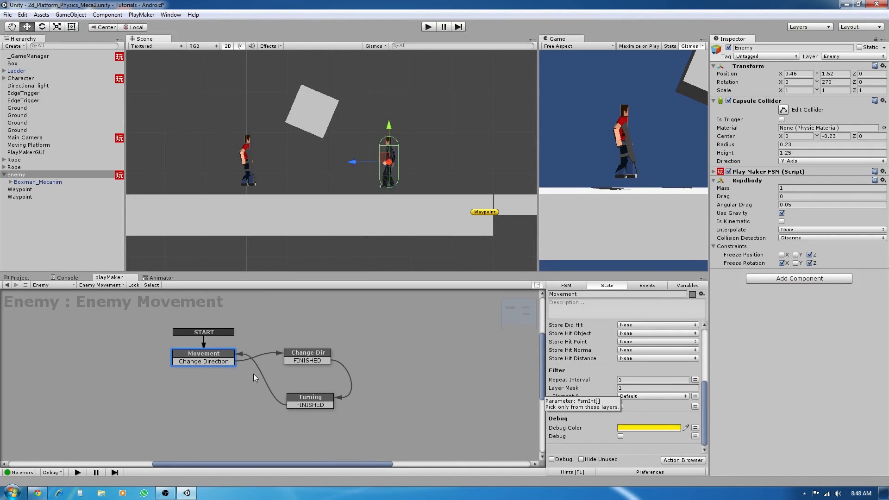
scroll(412, 192, "down", 1)
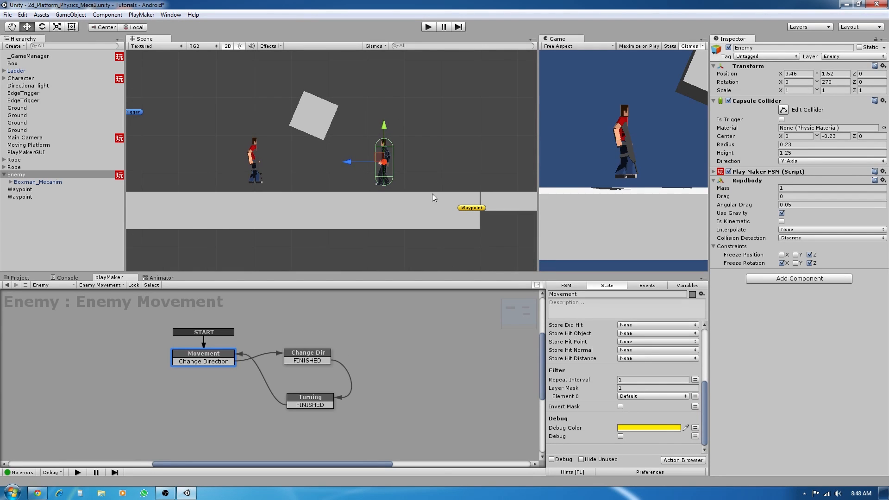
left_click(620, 436)
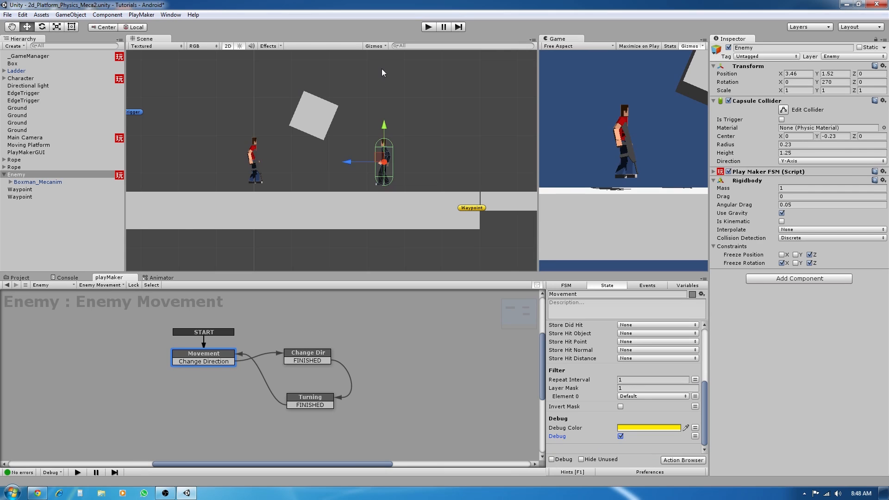
Save the scene and play it with an enlarged Game view to test the Enemy's obstacle detection
key("ctrl+s")
left_click(429, 28)
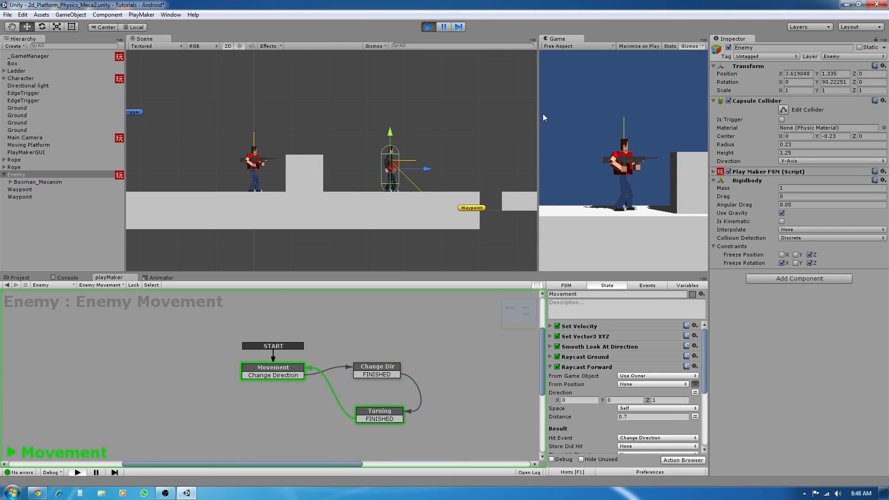
left_click_drag(539, 114, 271, 115)
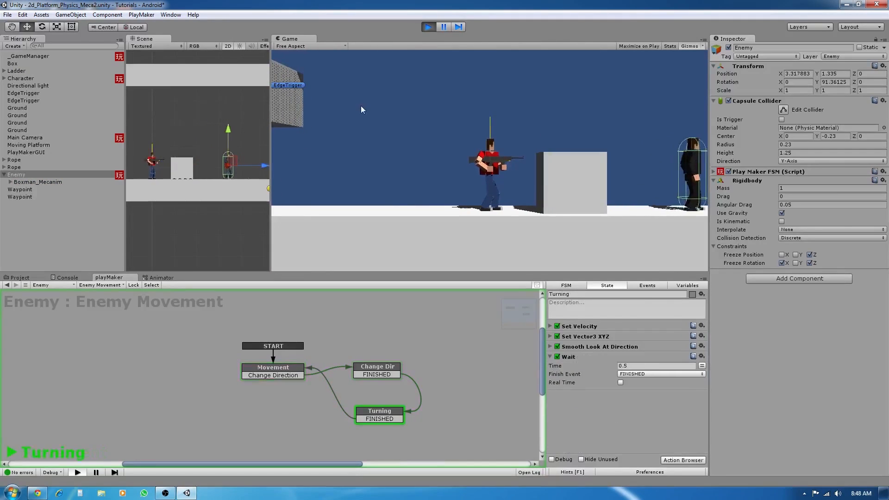
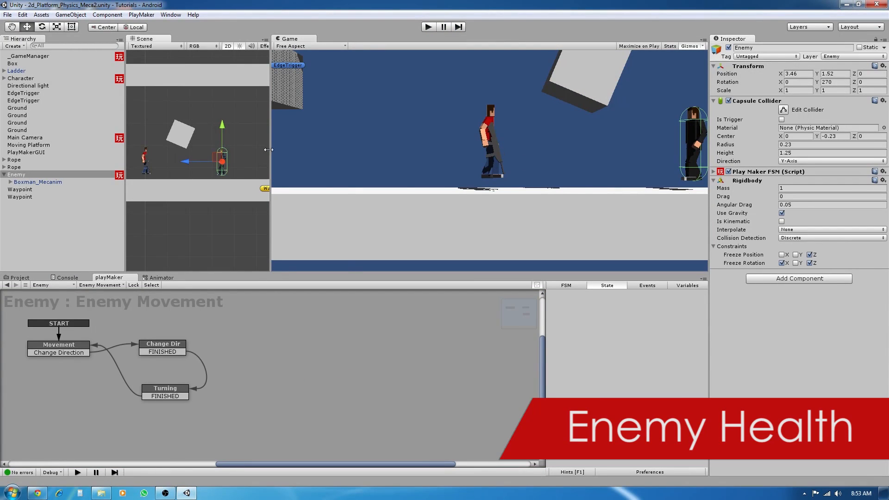
Widen the Scene view by narrowing the Game view, keeping the Character and Enemy framed
left_click_drag(270, 158, 615, 159)
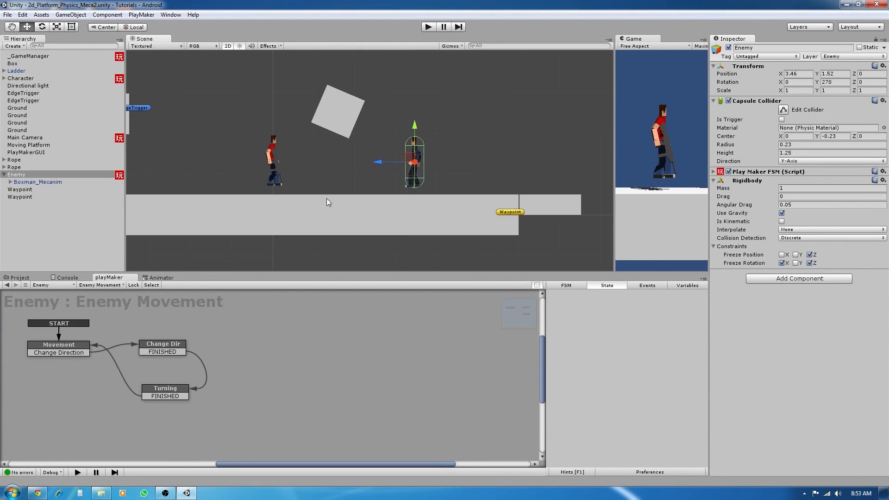
middle_click_drag(304, 189, 333, 184)
scroll(343, 191, "down", 3)
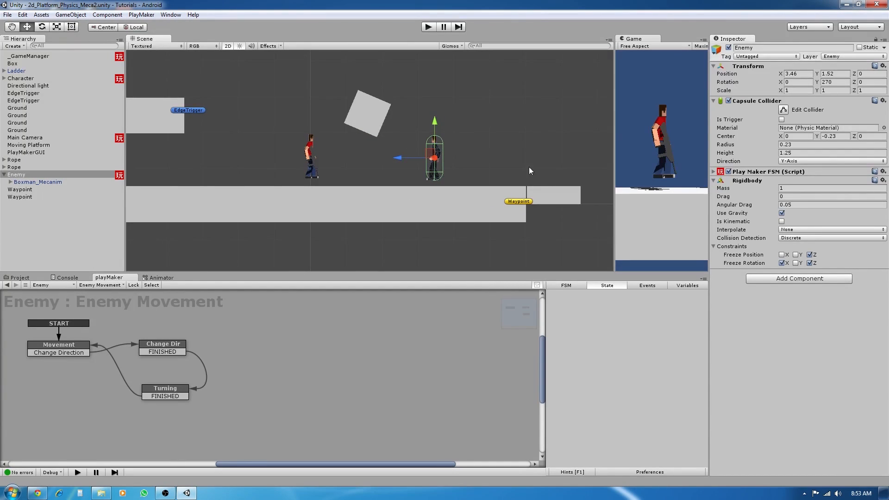
Add a second FSM to the Enemy object and name it Enemy Health
middle_click_drag(137, 341, 171, 352)
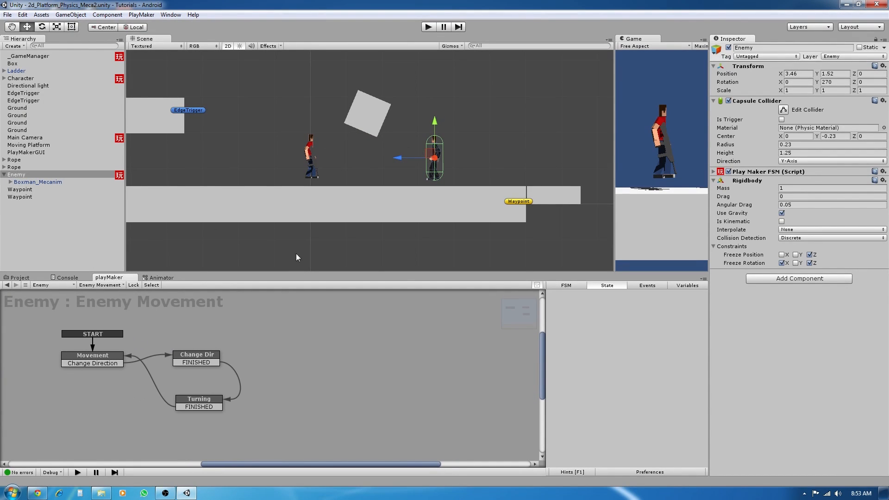
left_click(118, 285)
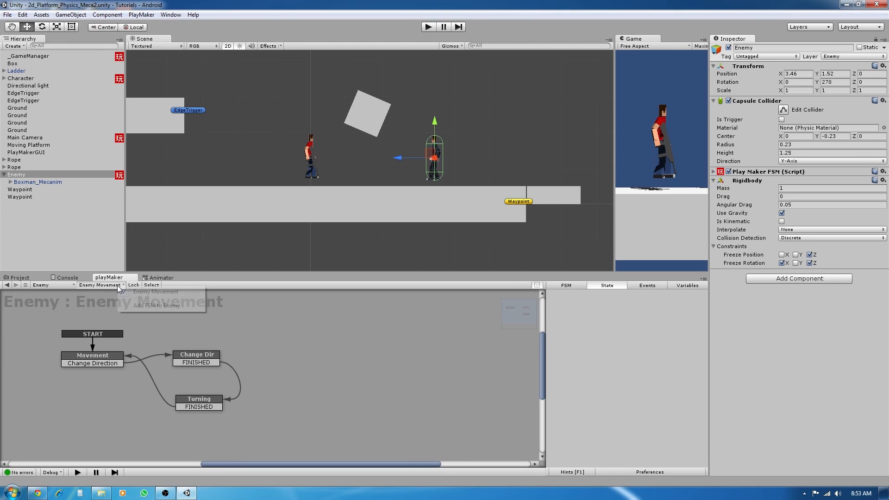
left_click(144, 305)
middle_click_drag(93, 319, 224, 353)
left_click(576, 287)
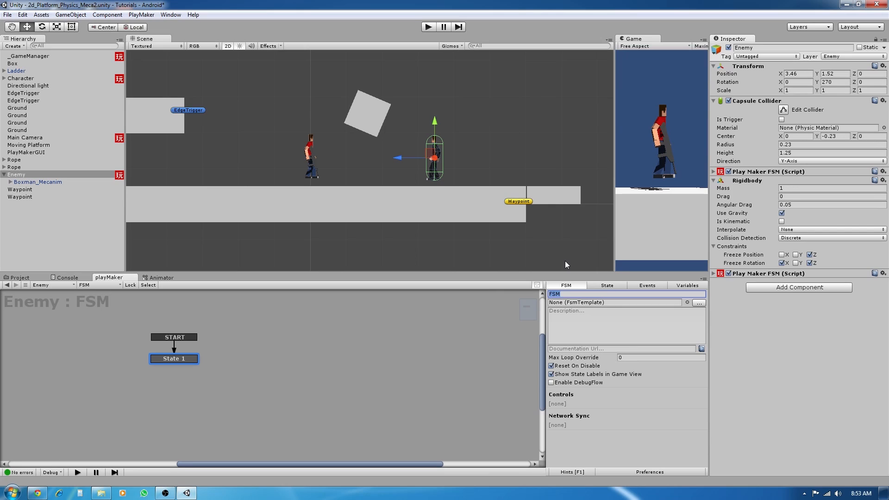
type("Enemy H")
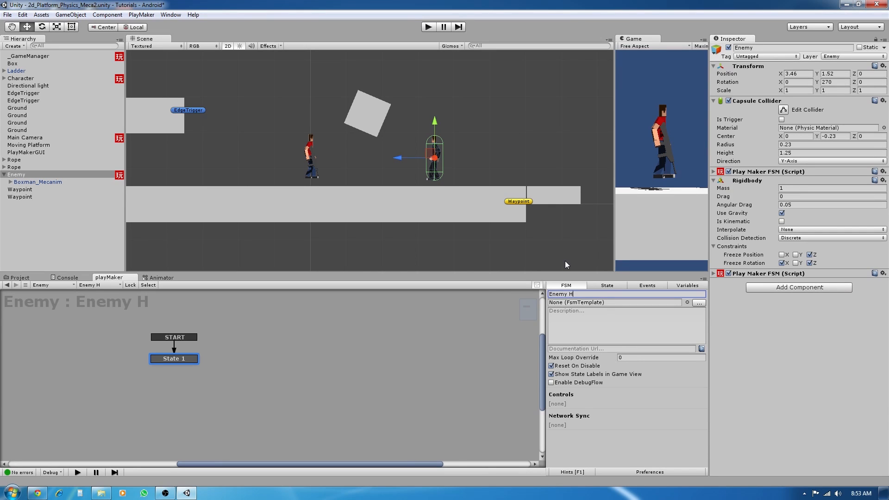
type("ealth")
Create an Int variable named health in the Enemy Health FSM
left_click(697, 287)
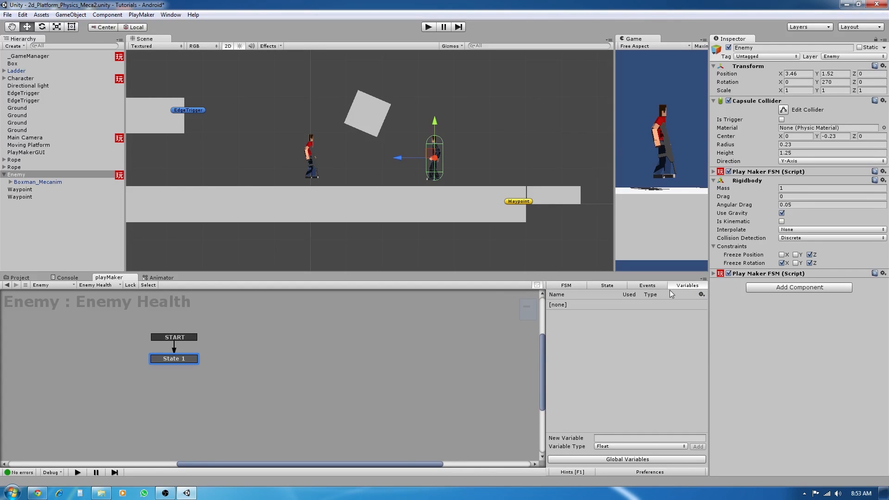
left_click(683, 286)
left_click(620, 437)
left_click(622, 448)
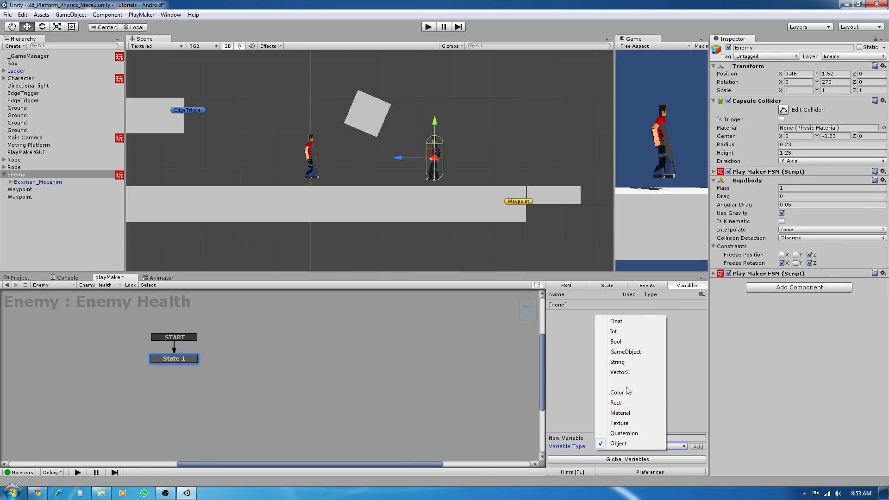
left_click(625, 333)
left_click(615, 438)
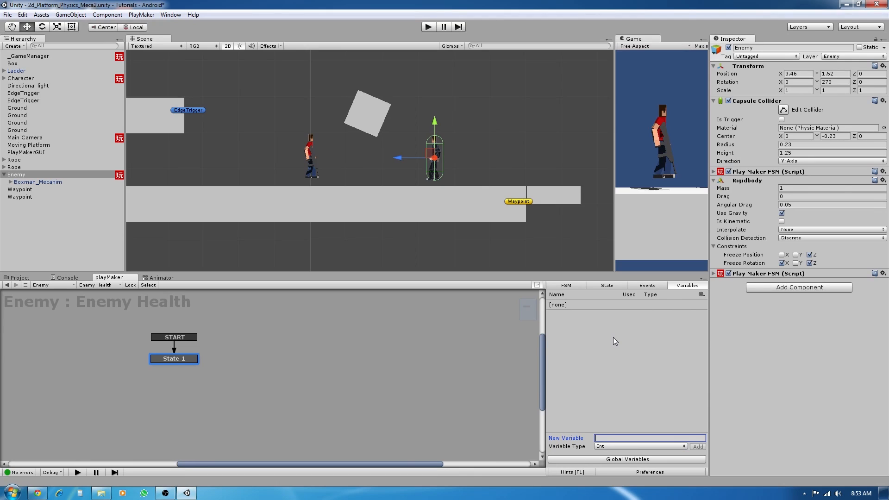
type("health")
key("Return")
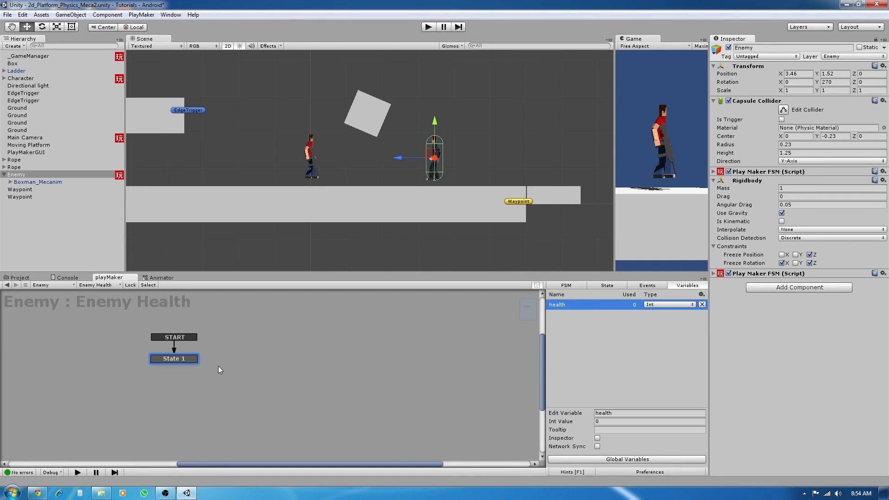
Add an event named Hit to the Enemy Health FSM
left_click_drag(179, 361, 191, 355)
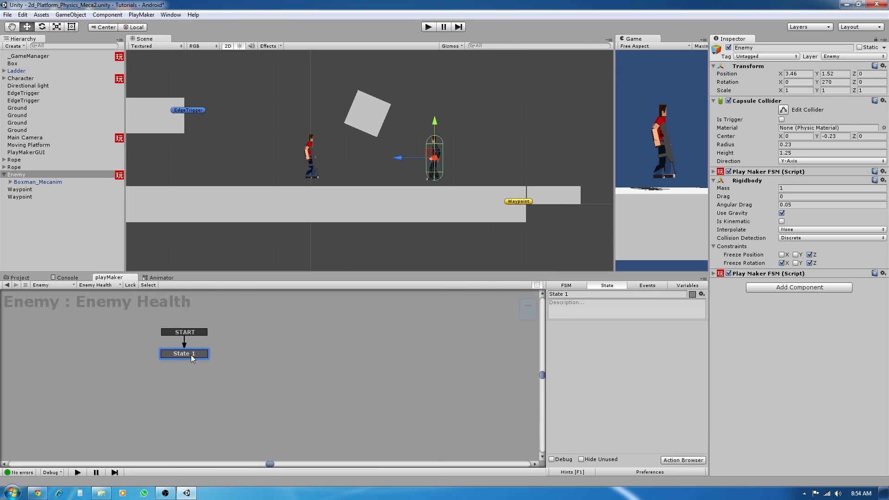
left_click(697, 288)
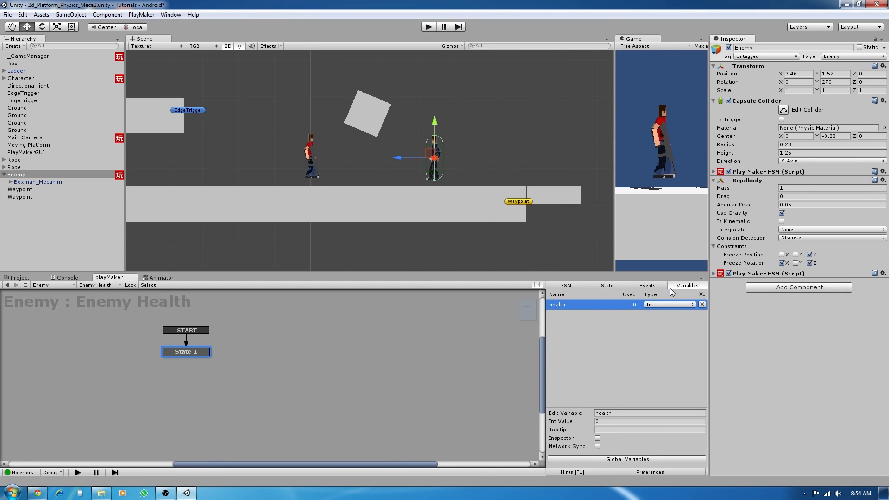
left_click(602, 286)
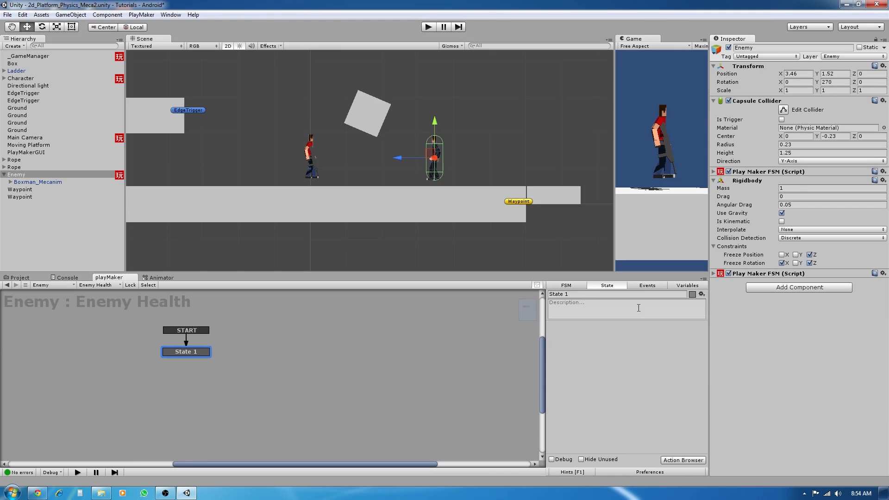
left_click(653, 286)
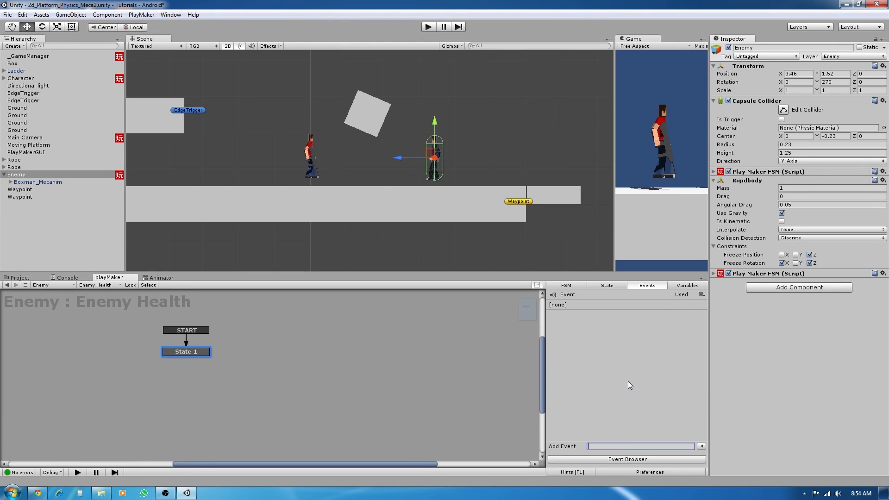
type("Hit")
key("Return")
Add a second state below State 1 and link State 1 to it with a Hit transition
left_click_drag(193, 352, 200, 348)
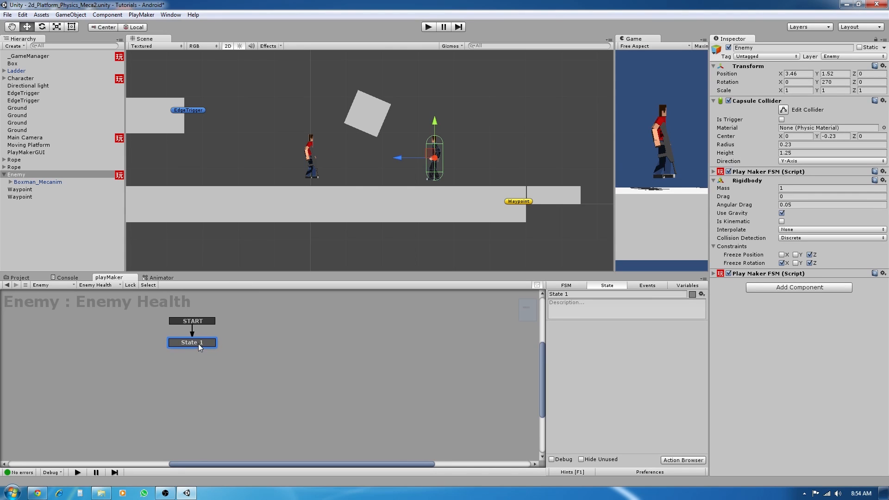
right_click(197, 386)
left_click(237, 288)
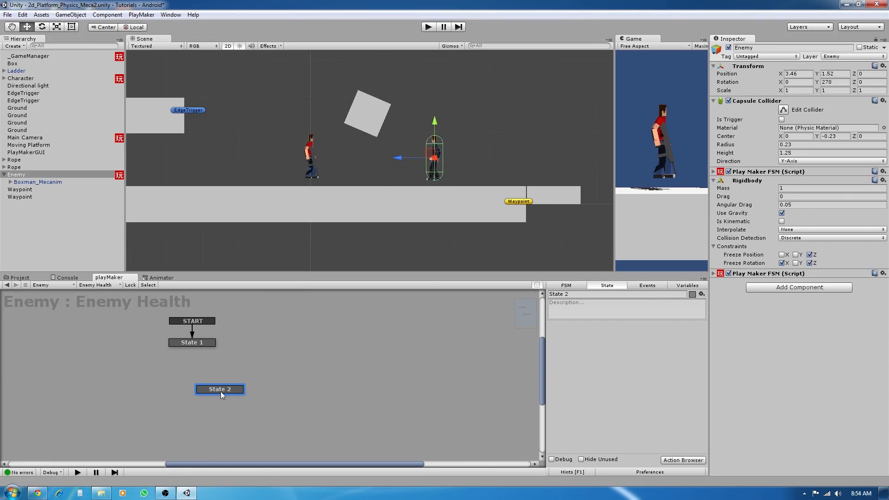
right_click(194, 341)
mouse_move(214, 348)
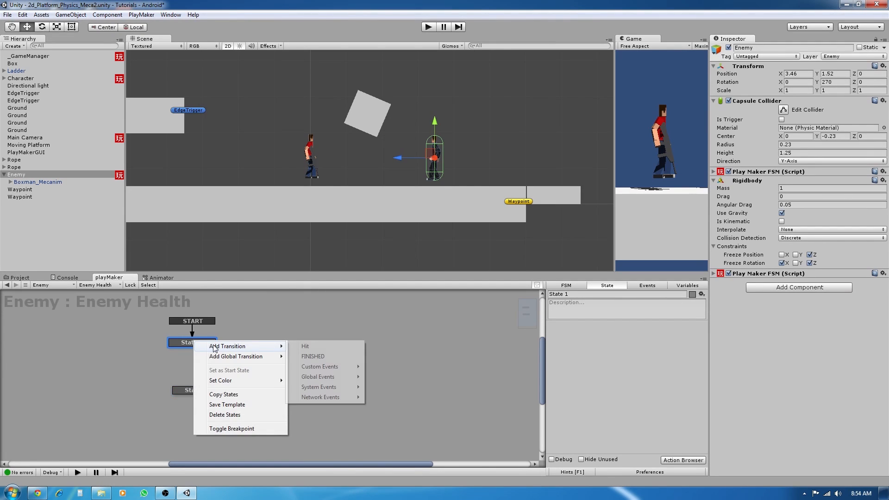
left_click(324, 346)
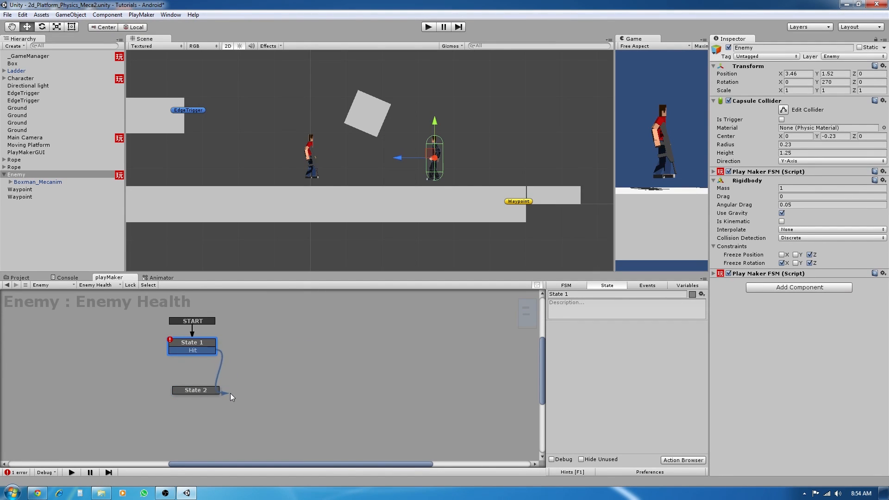
left_click_drag(230, 393, 205, 390)
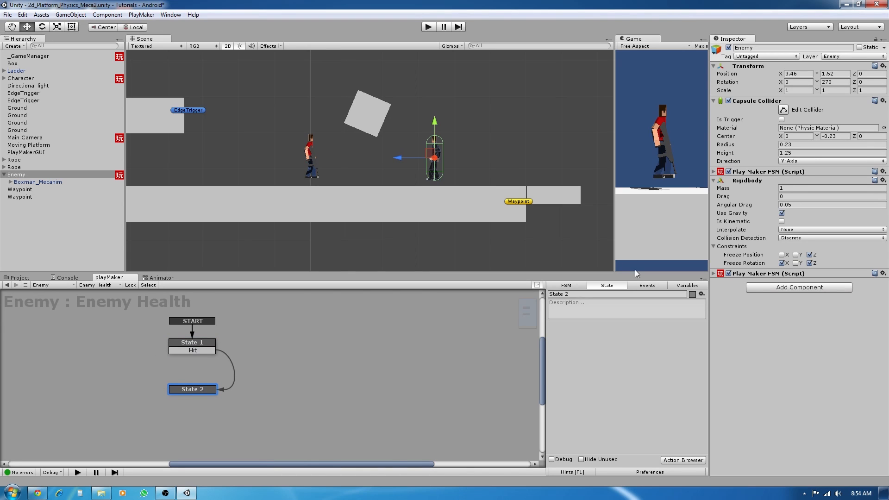
Make the Enemy Health FSM's Hit event global
left_click(642, 286)
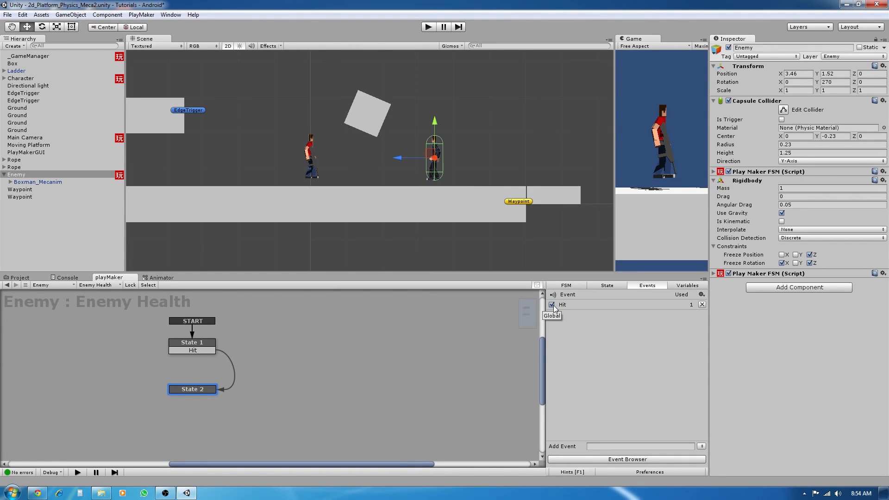
left_click(193, 387)
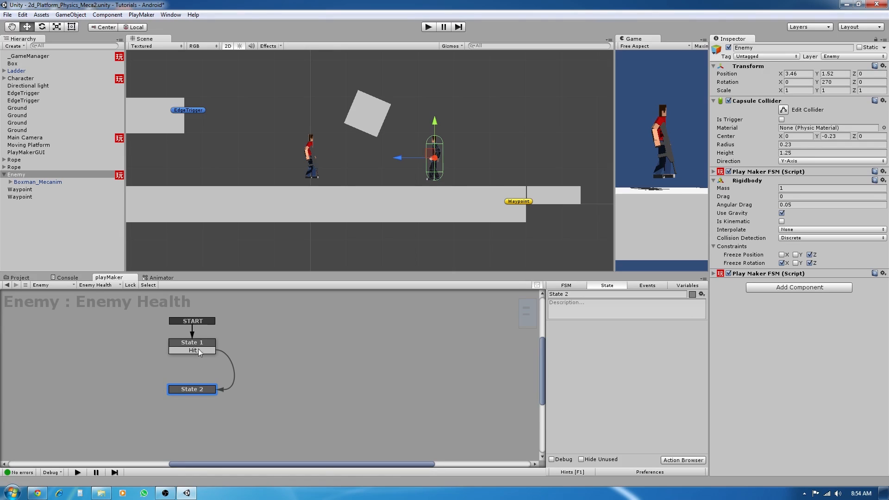
left_click(203, 336)
left_click(205, 342)
Rename State 2 to Substract Health and add a FINISHED transition to it
left_click(204, 391)
left_click_drag(588, 295, 476, 295)
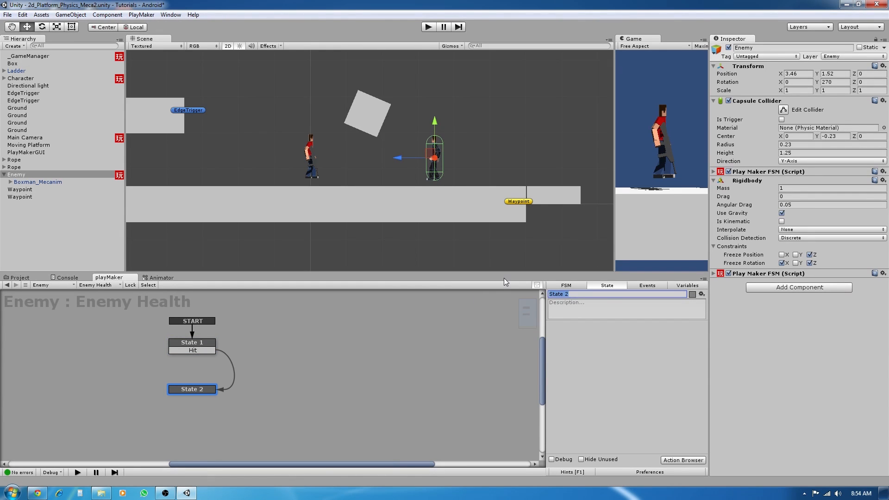
type("Substract Health")
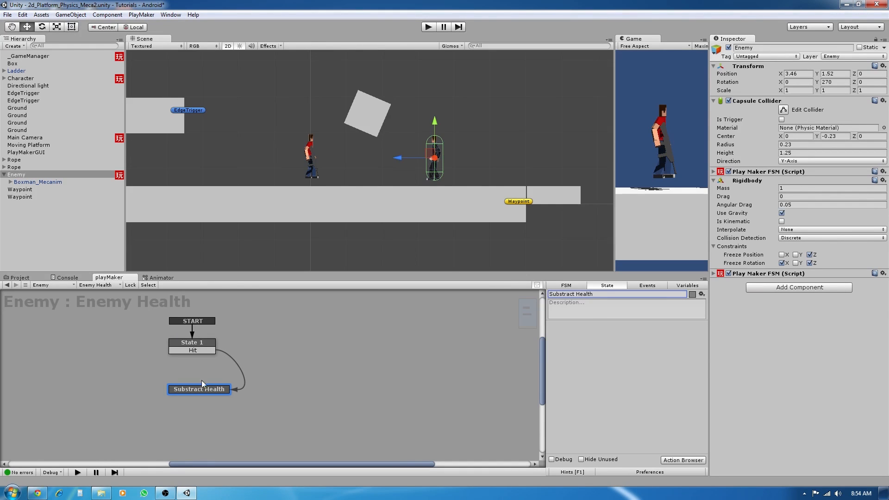
right_click(195, 390)
mouse_move(217, 397)
left_click(310, 407)
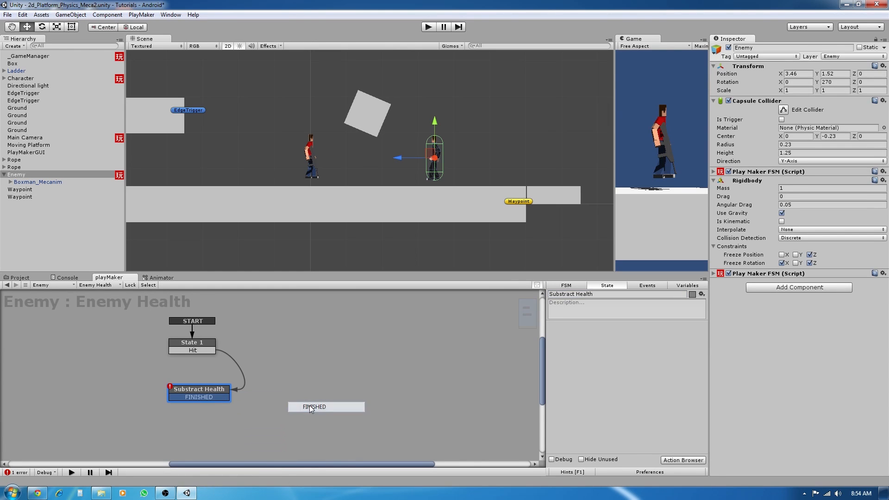
Link the Substract Health state's FINISHED transition back to State 1 and align the state beneath it
left_click_drag(212, 392, 204, 392)
left_click(201, 397)
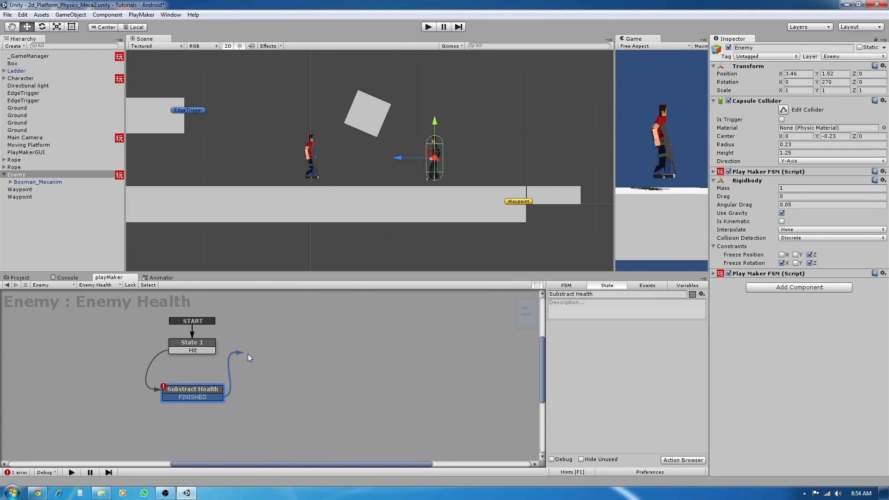
left_click_drag(248, 353, 205, 341)
left_click_drag(209, 391, 204, 392)
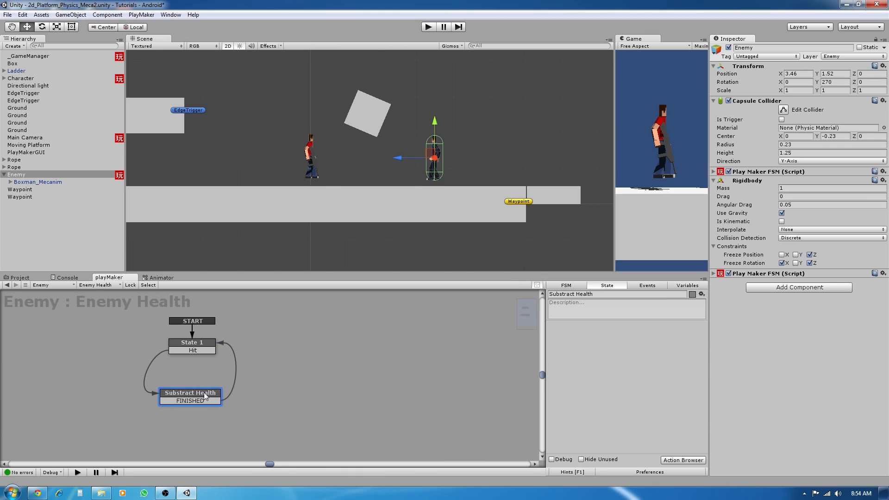
left_click(200, 345)
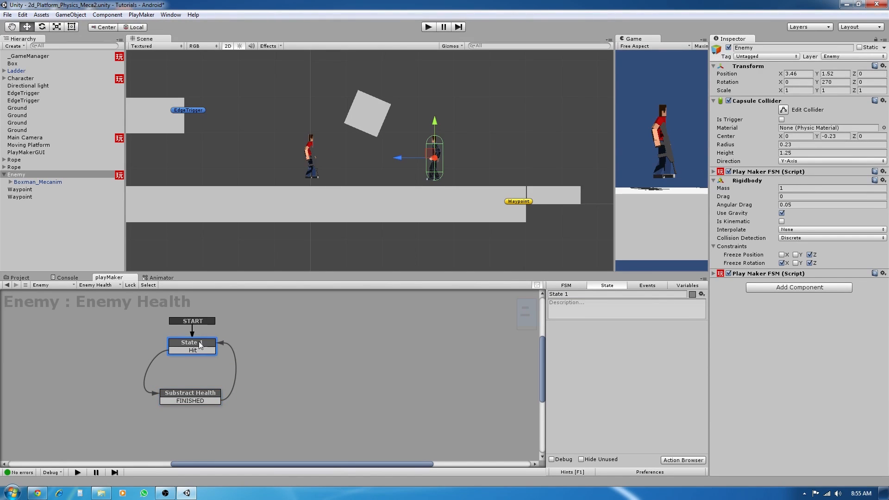
Find the integer actions and add an Int Operator action to the Substract Health state
left_click(202, 394)
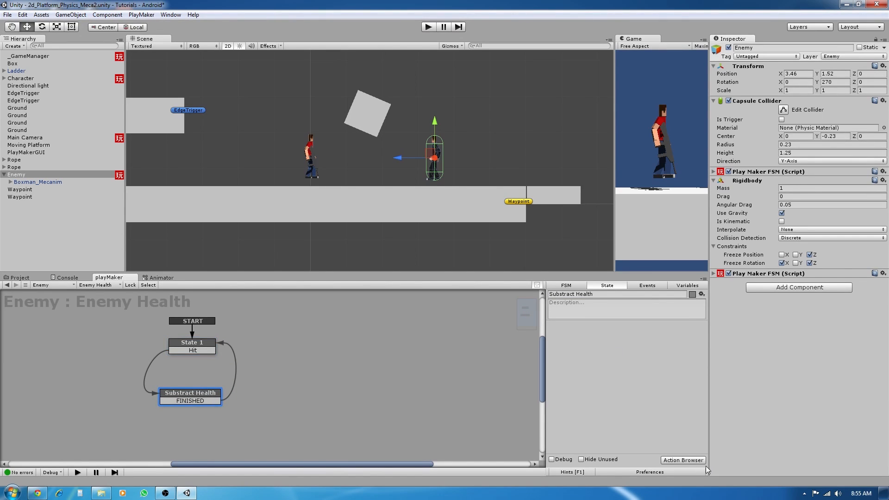
left_click(683, 459)
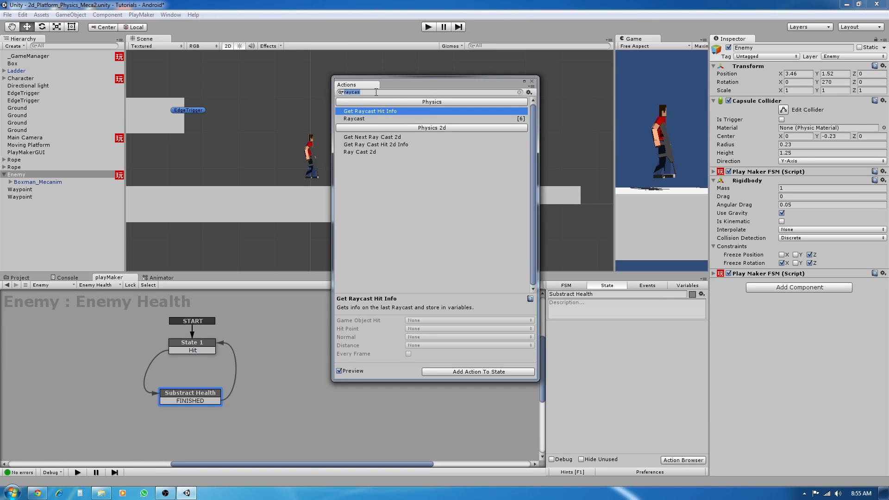
type("int")
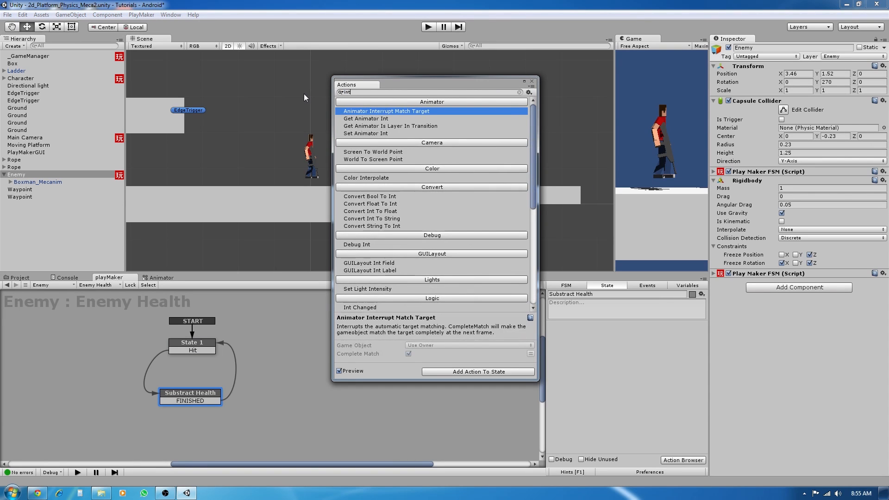
scroll(415, 202, "down", 3)
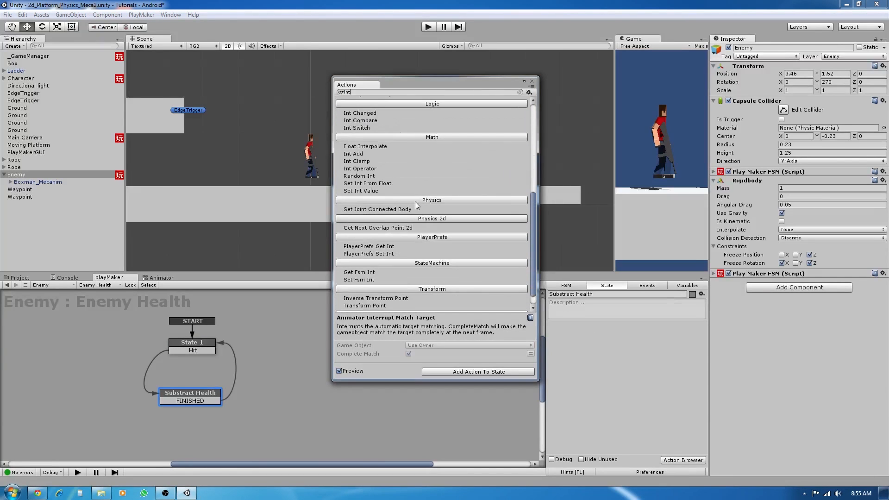
left_click(366, 170)
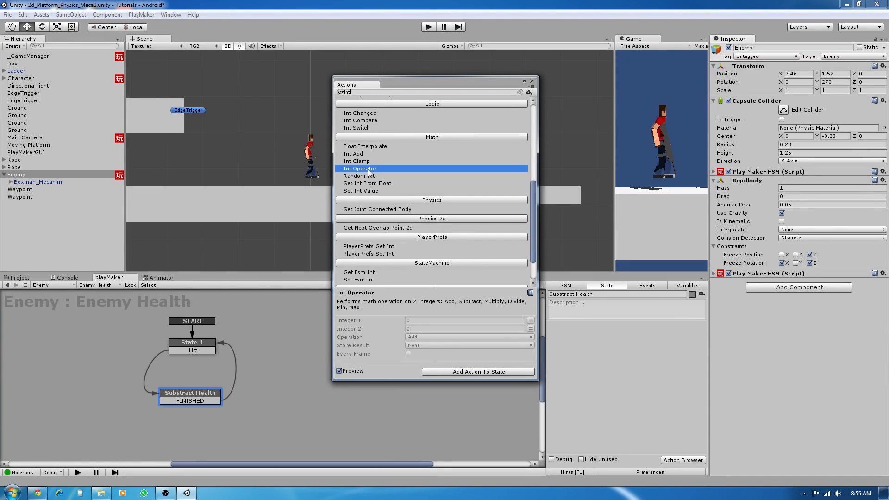
double_click(369, 170)
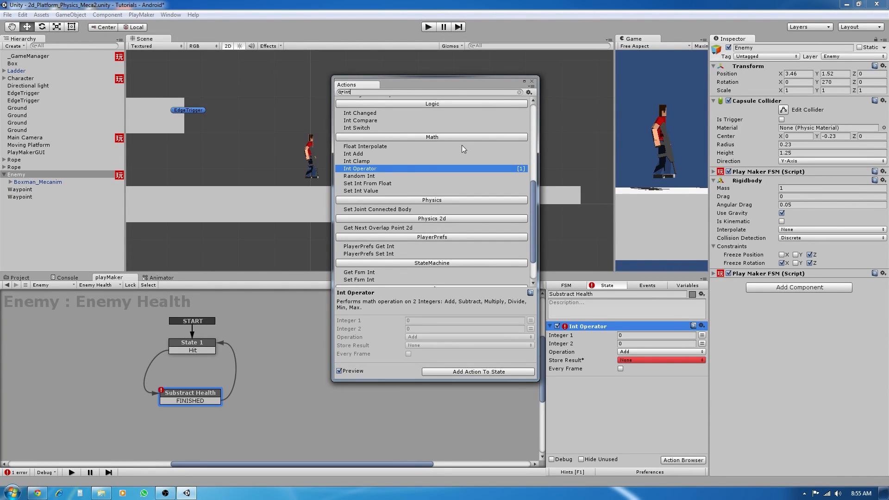
Add an Int Add action to the Substract Health state and delete its Int Operator action
left_click(361, 154)
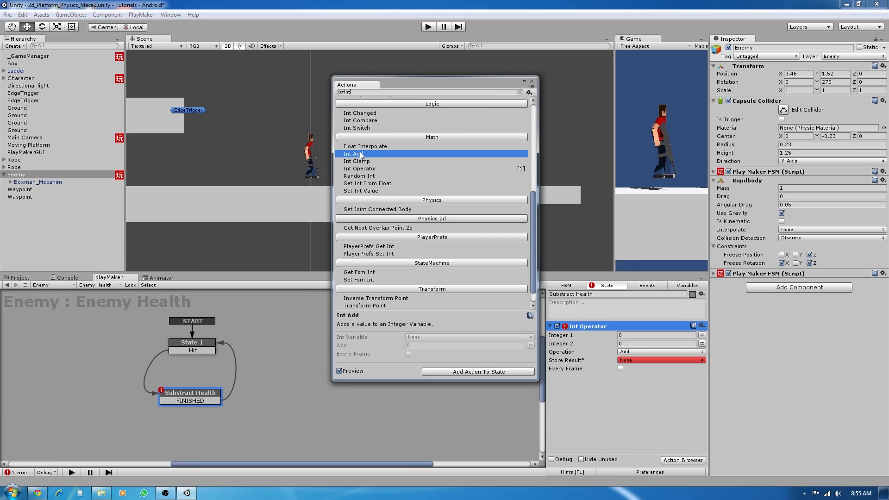
double_click(360, 155)
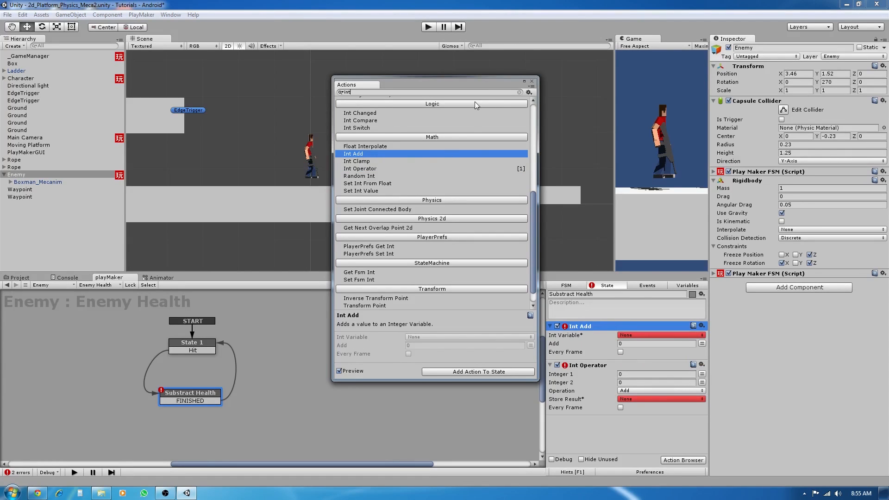
left_click(532, 82)
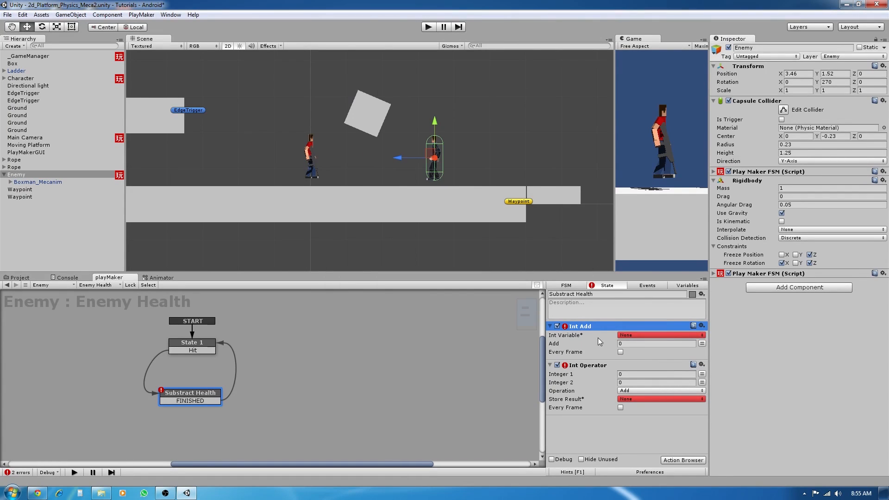
right_click(601, 365)
left_click(623, 357)
Set the Int Add action to add -1 to the health variable
left_click(638, 338)
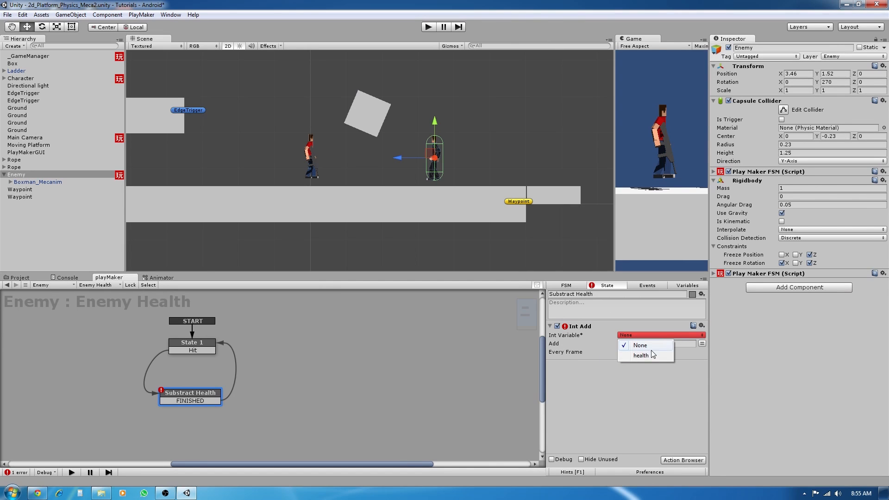
left_click(646, 356)
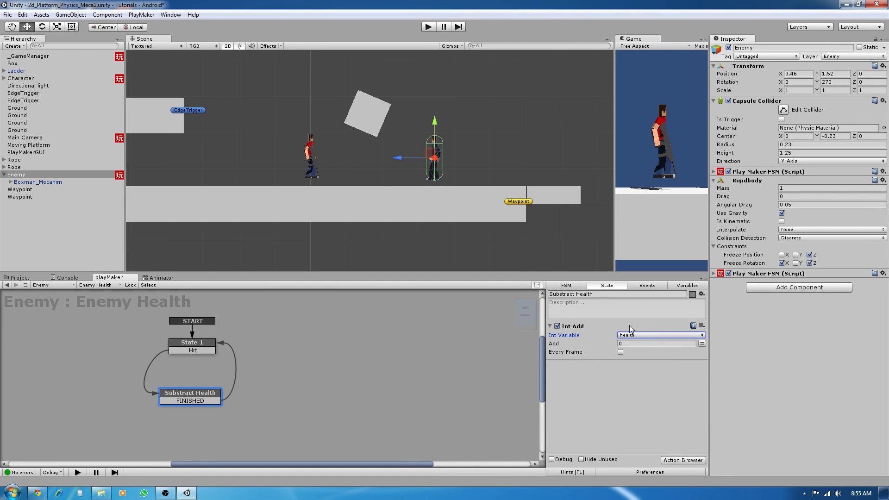
left_click(636, 343)
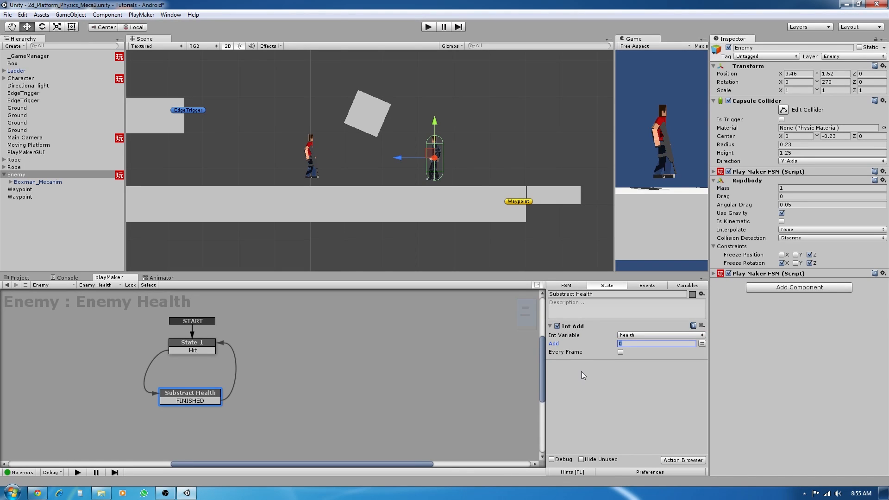
type("-1")
Set the health variable's integer value to 3 and return to the settings of State 1
left_click(687, 286)
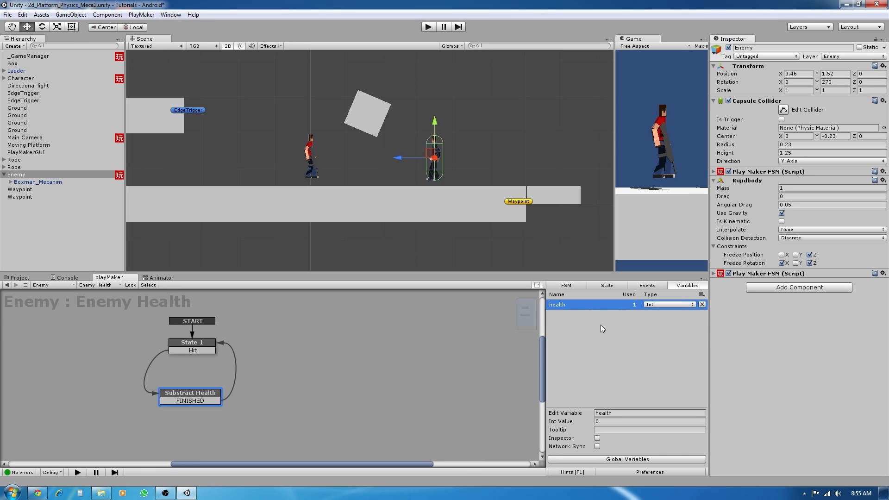
left_click(611, 422)
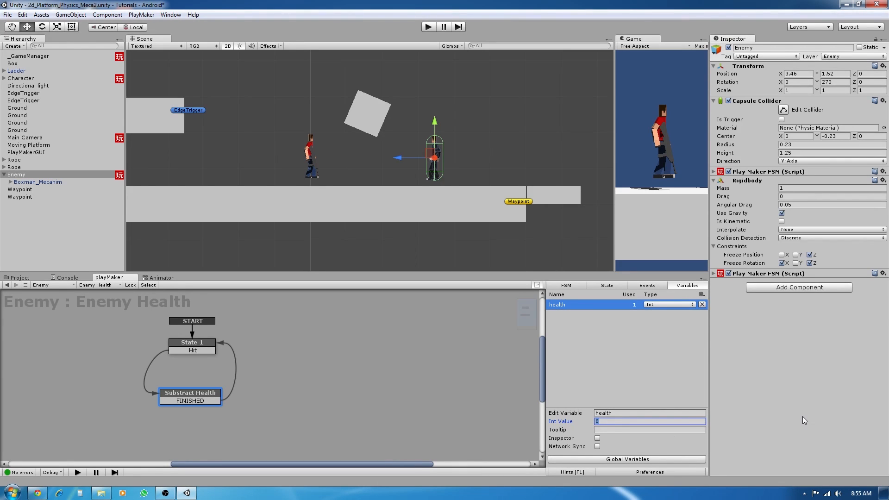
type("3")
left_click(603, 287)
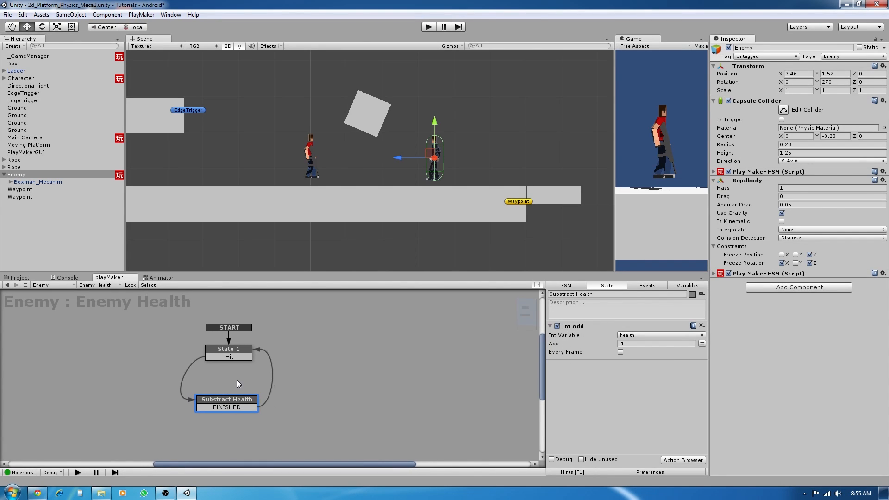
left_click(230, 343)
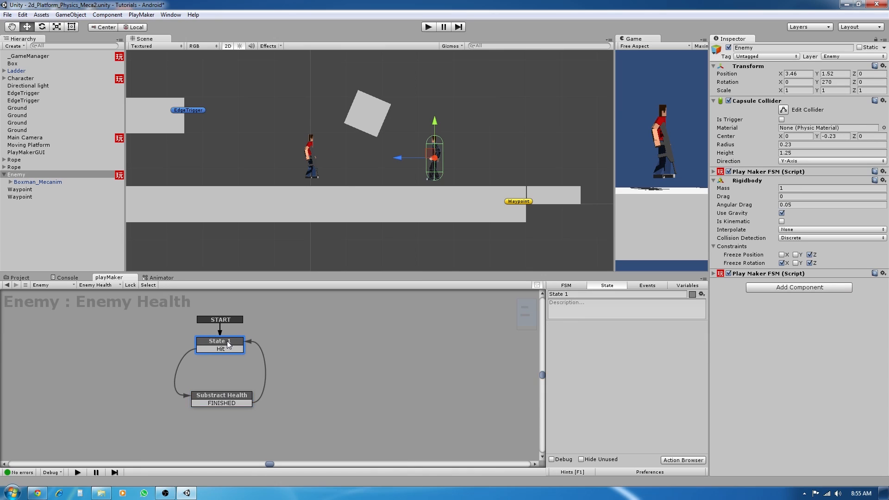
left_click_drag(229, 344, 227, 339)
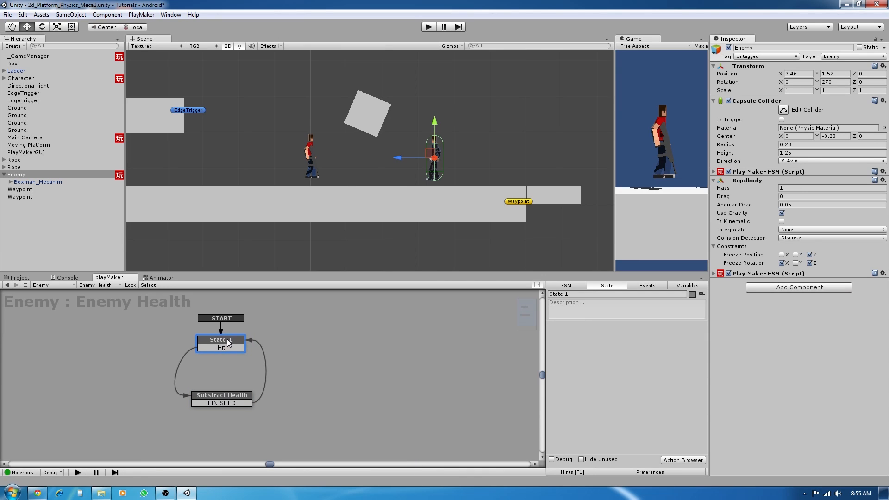
left_click(688, 286)
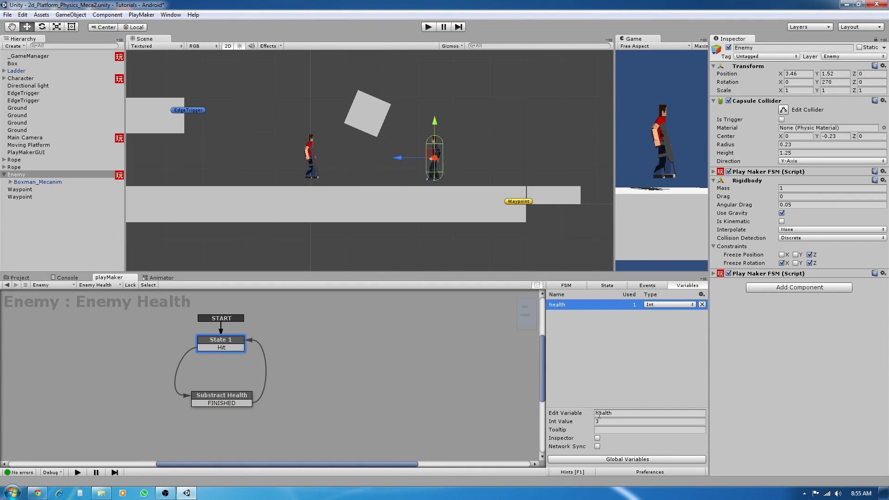
left_click(591, 358)
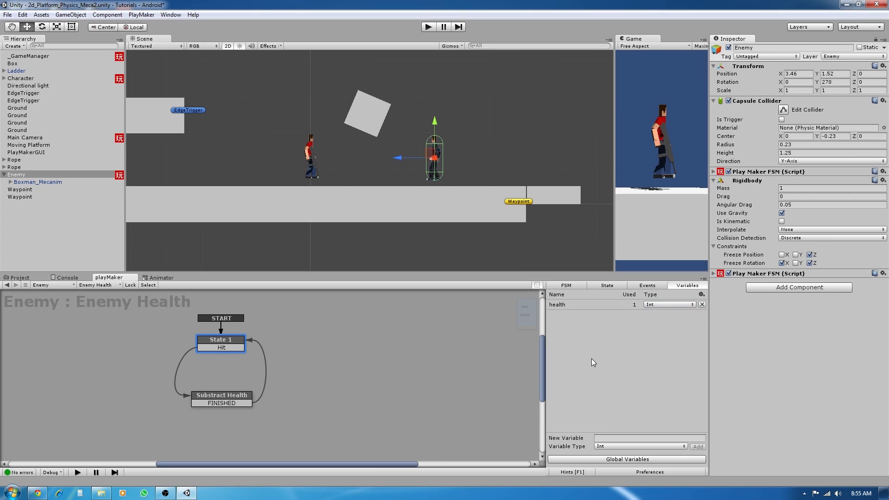
left_click(612, 438)
type("enemy")
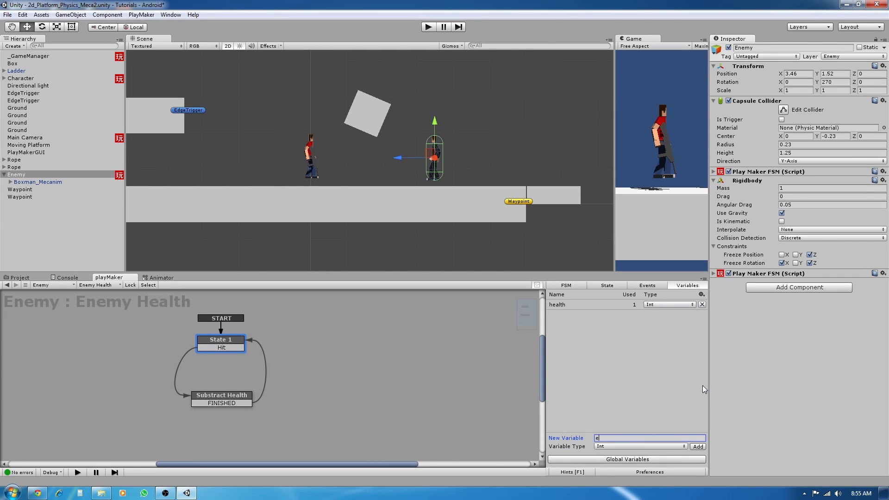
type("Die")
left_click_drag(633, 438, 525, 428)
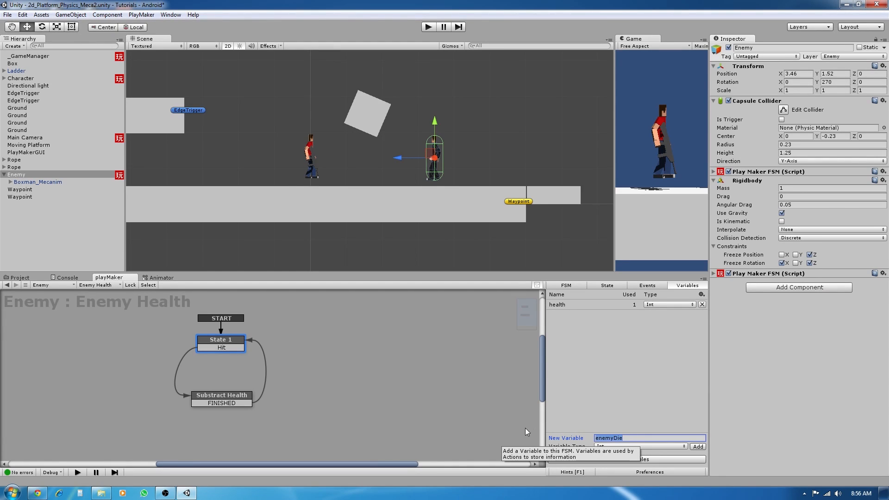
key("BackSpace")
left_click(609, 396)
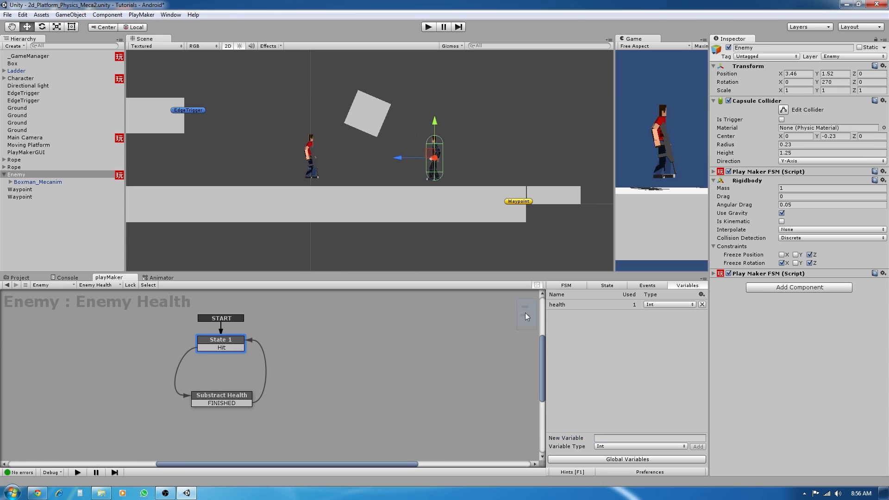
Add an Int Compare action to State 1 and use the health variable as Integer 1
left_click(219, 342)
left_click(681, 460)
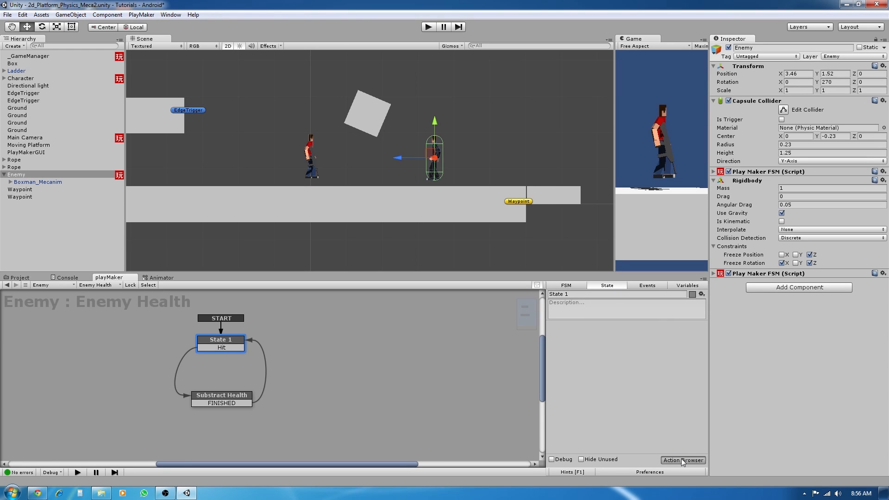
type("int")
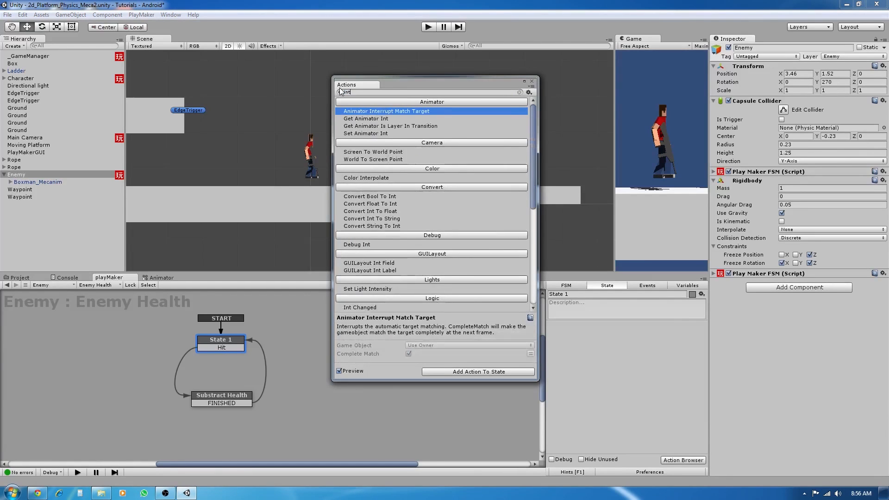
scroll(411, 246, "down", 5)
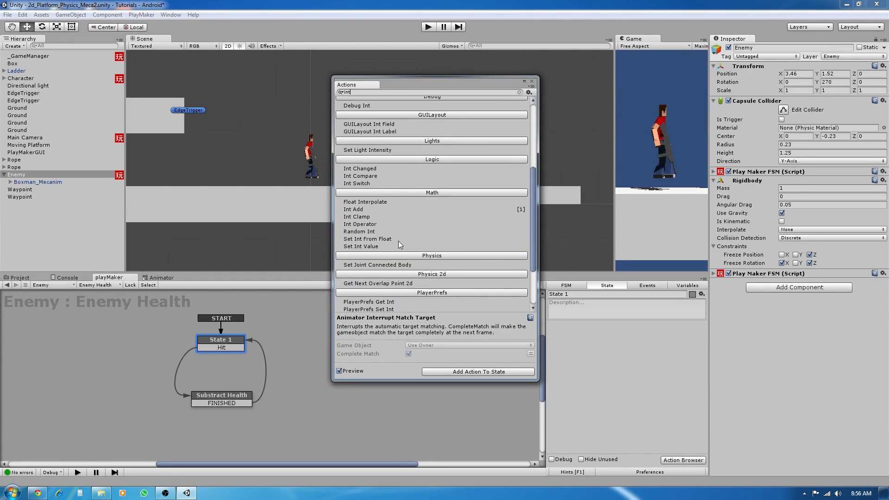
double_click(368, 176)
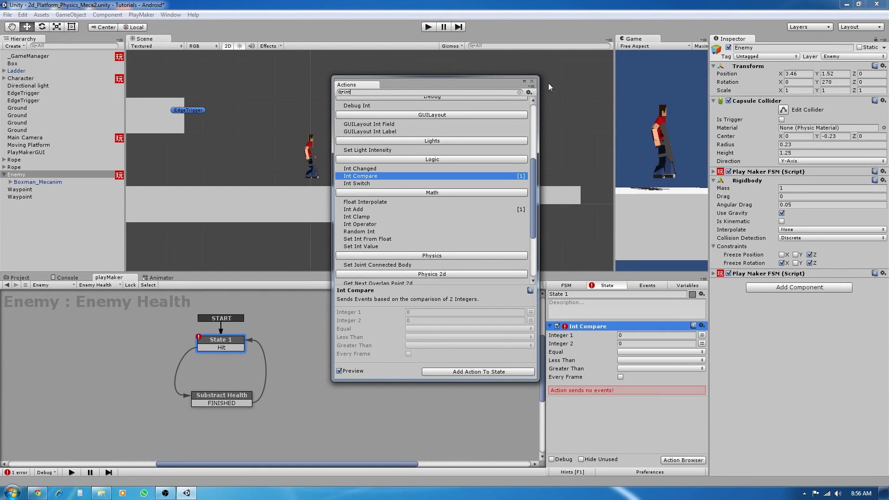
left_click(531, 81)
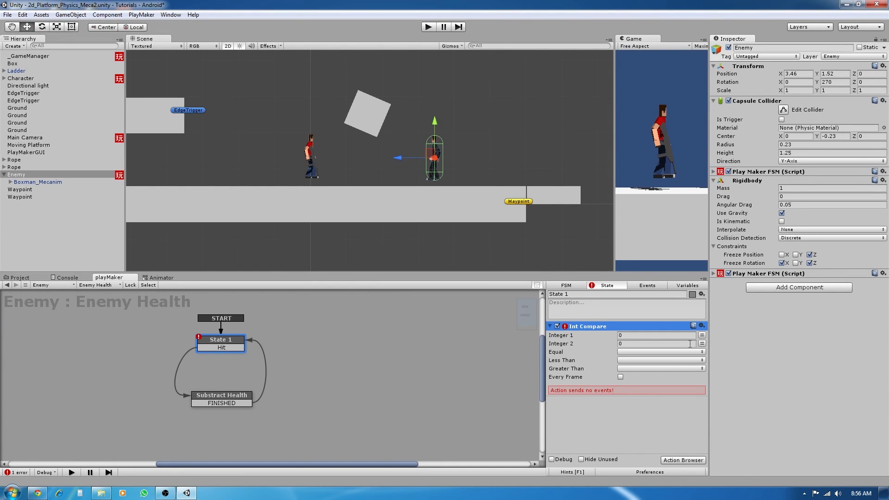
left_click(702, 335)
left_click(660, 335)
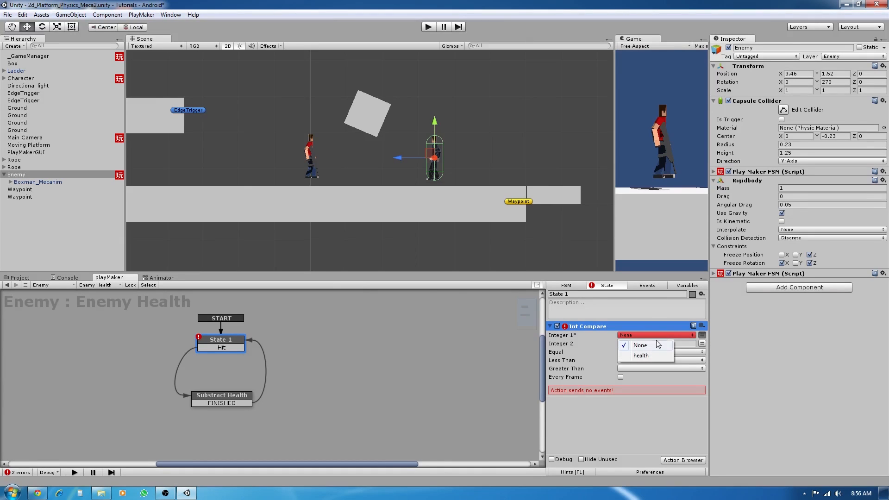
left_click(651, 356)
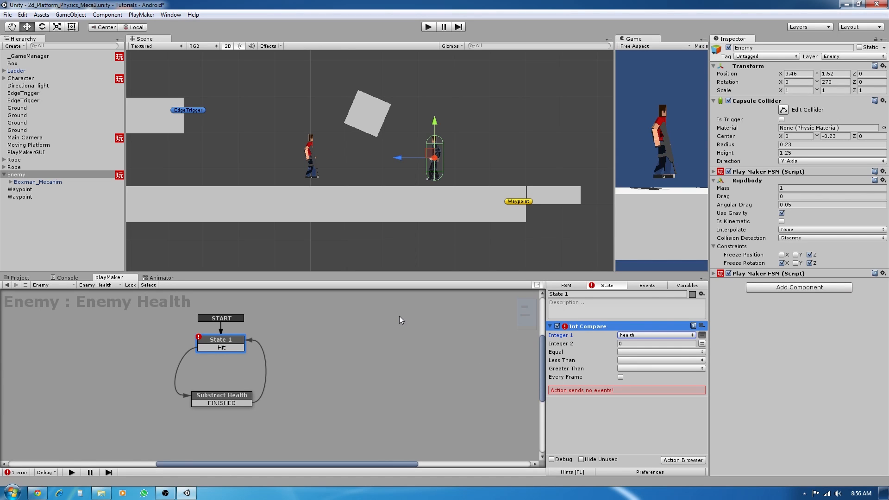
Create a state named "Enemy Die" beside State 1 in the Enemy Health FSM
right_click(302, 352)
left_click(318, 358)
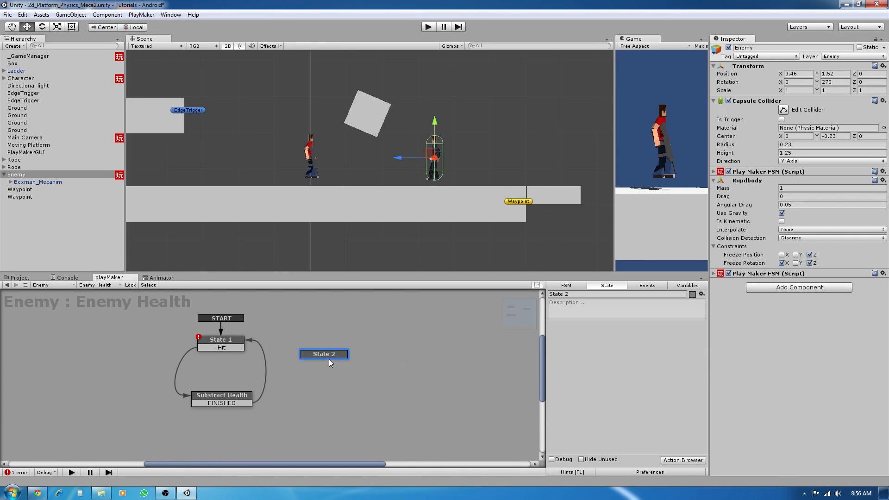
left_click_drag(318, 349, 321, 347)
left_click(562, 295)
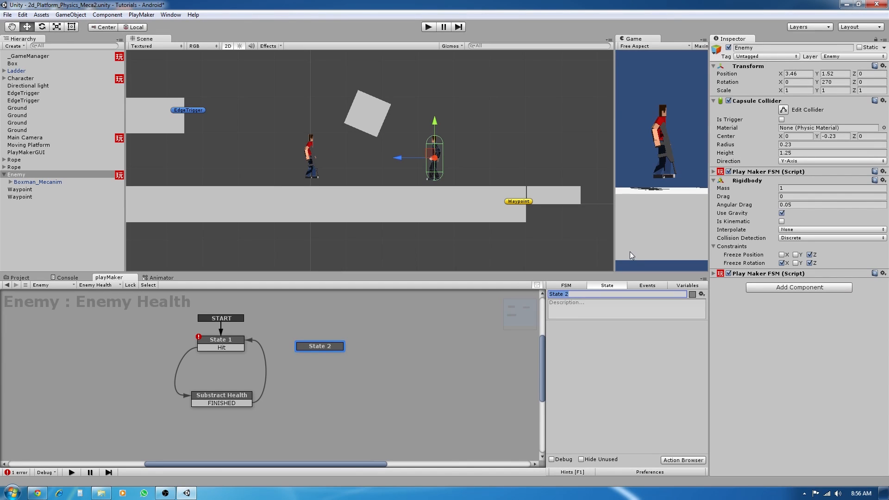
type("Enemy Die")
left_click_drag(332, 344, 328, 344)
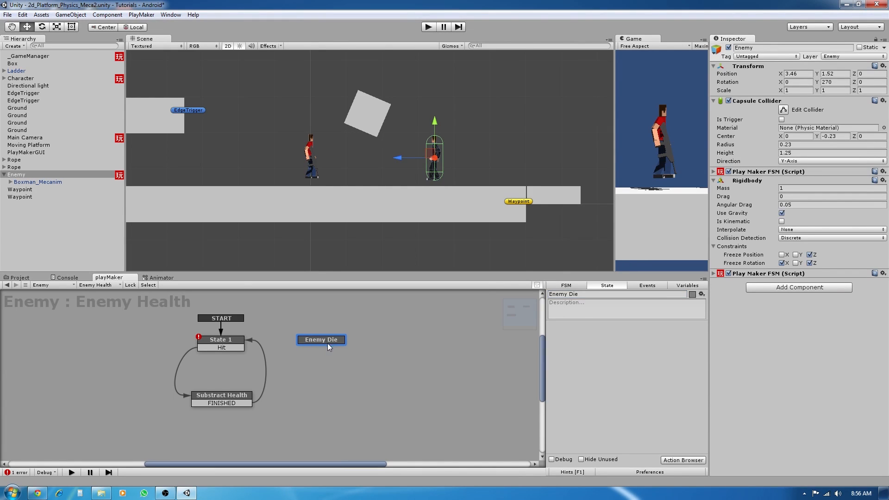
Add an event named "Kill Enemy" to the Enemy Health FSM
left_click(644, 287)
left_click(620, 447)
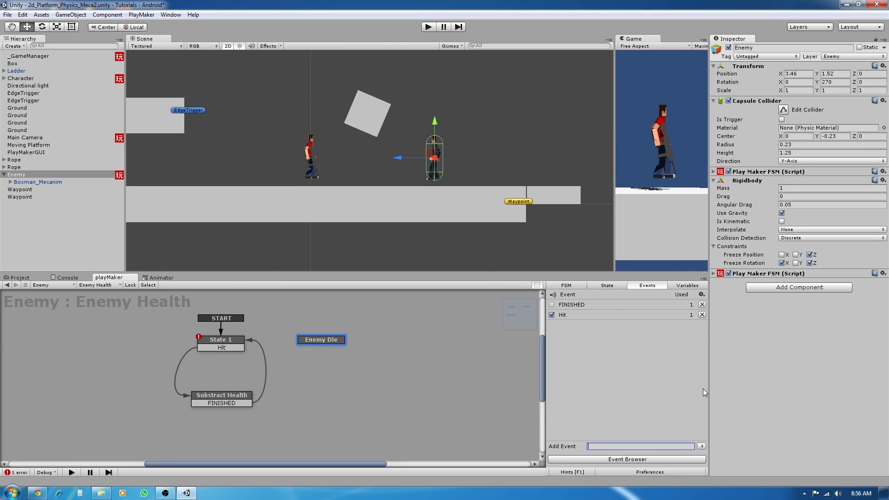
type("kill")
key("BackSpace")
key("BackSpace")
key("BackSpace")
key("BackSpace")
type("Kill Enemy")
key("Return")
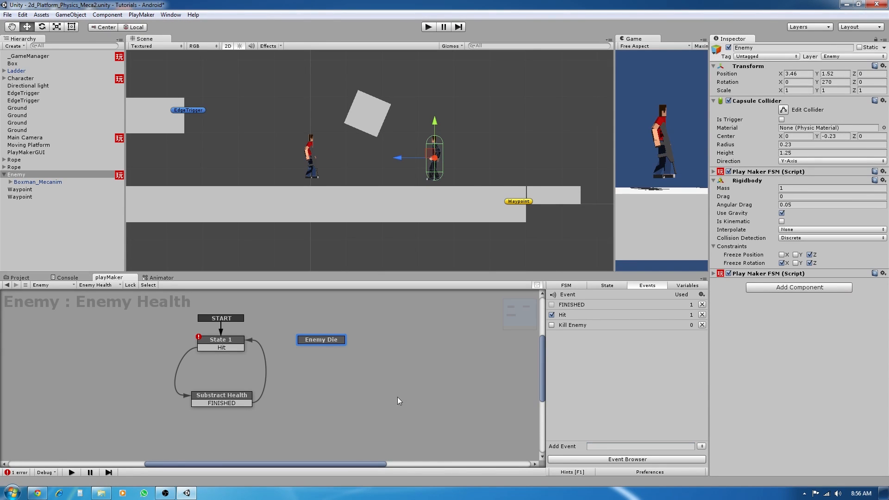
Add a Kill Enemy transition to State 1 and link it to the Enemy Die state
right_click(230, 341)
mouse_move(264, 349)
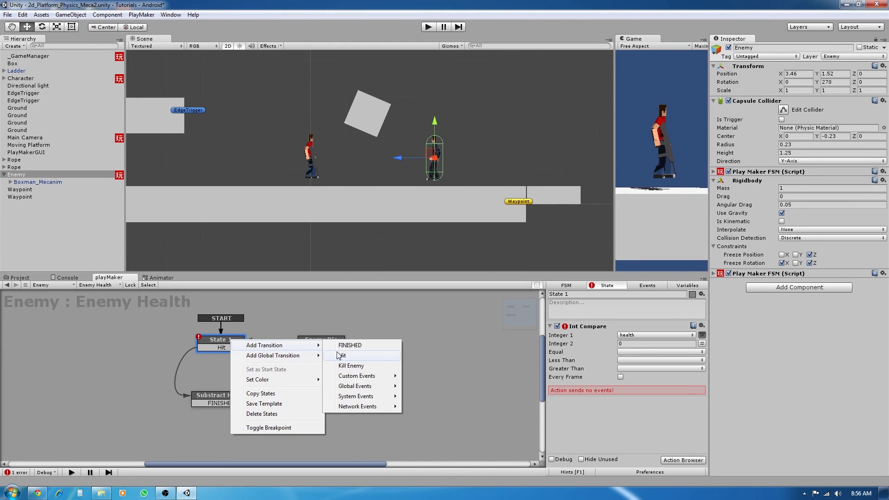
right_click(215, 337)
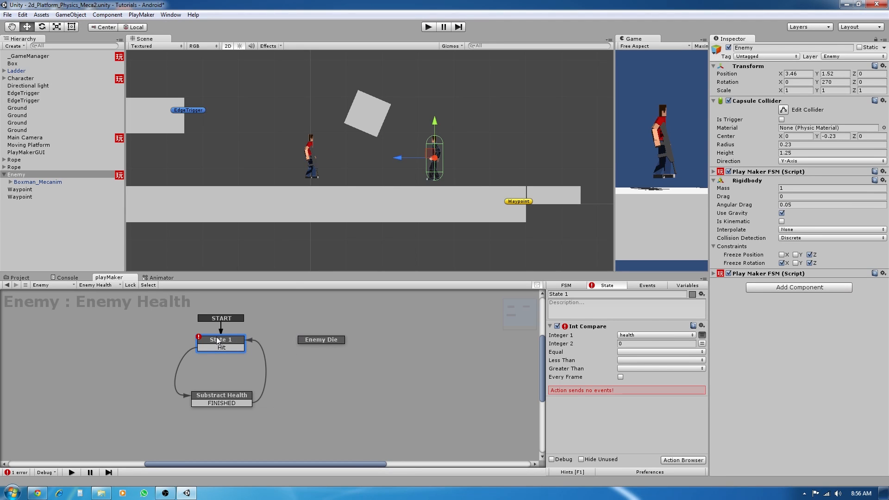
right_click(216, 338)
mouse_move(238, 343)
left_click(337, 363)
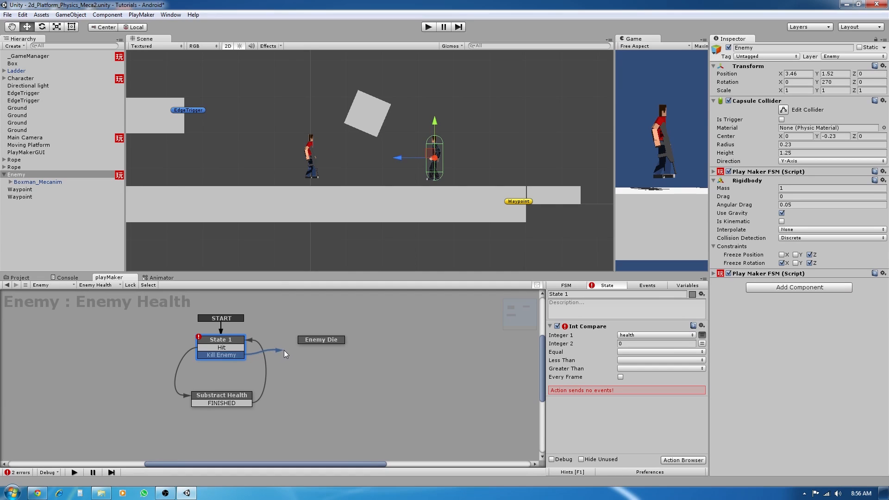
left_click_drag(285, 353, 318, 340)
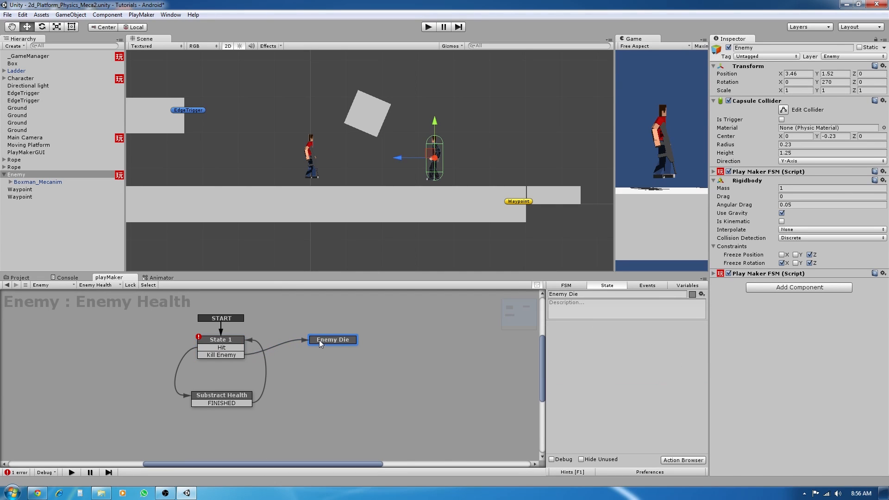
Make State 1's Int Compare send Kill Enemy for both Equal and Less Than, checking every frame
left_click(225, 343)
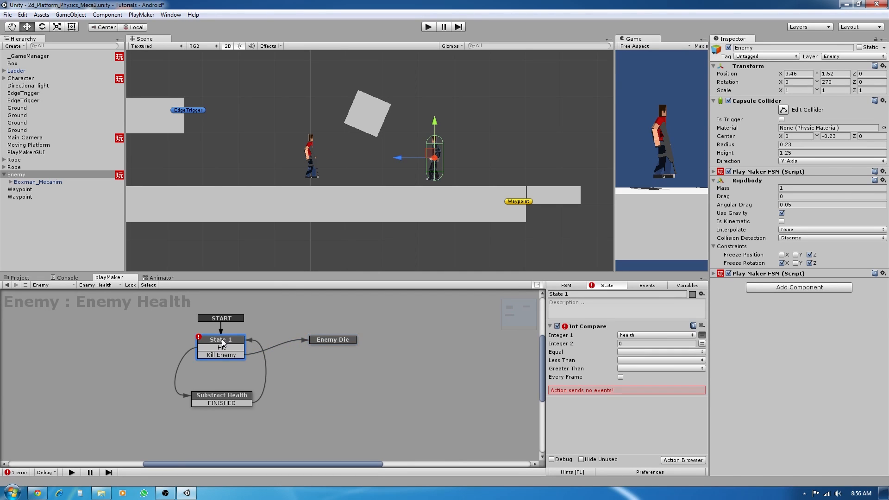
left_click(636, 354)
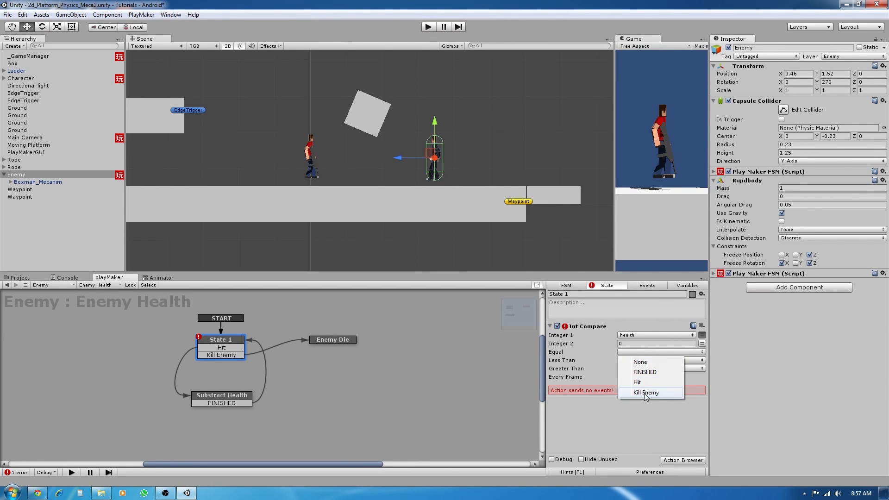
left_click(647, 394)
left_click(639, 361)
left_click(649, 401)
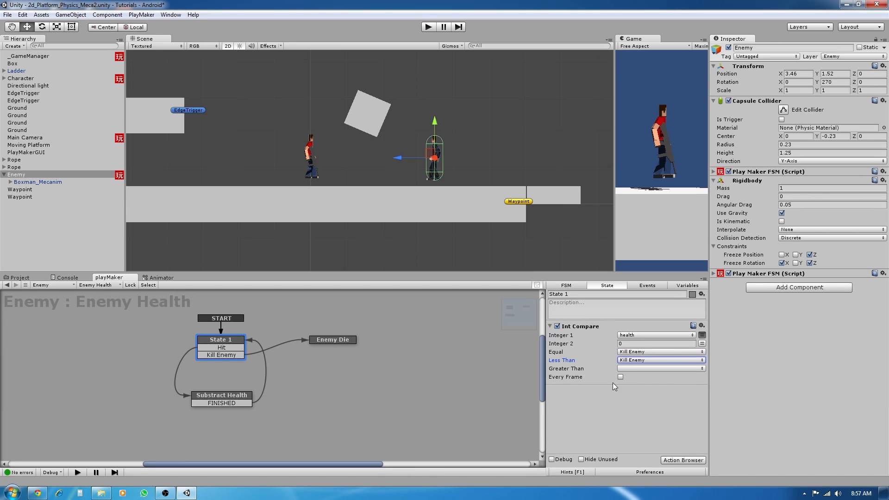
left_click(620, 377)
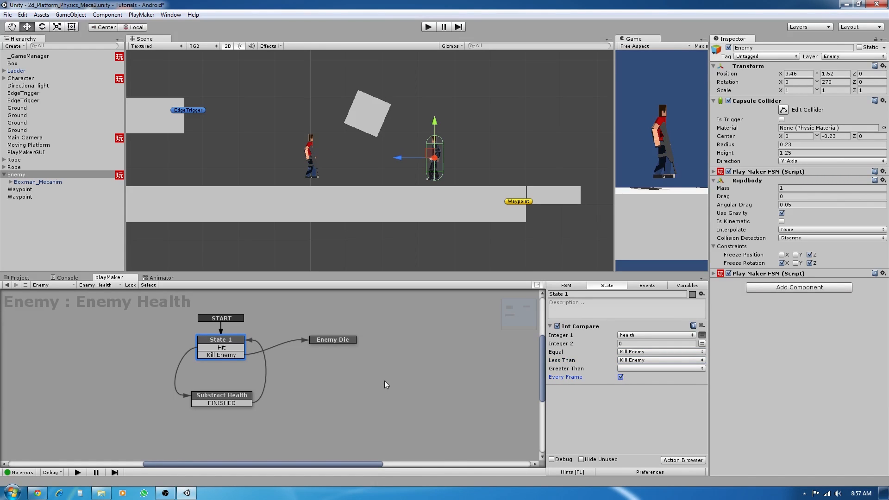
Add a Set Property action targeting the Enemy's Capsule Collider to the Enemy Die state
left_click_drag(328, 341, 329, 345)
left_click_drag(337, 337, 332, 339)
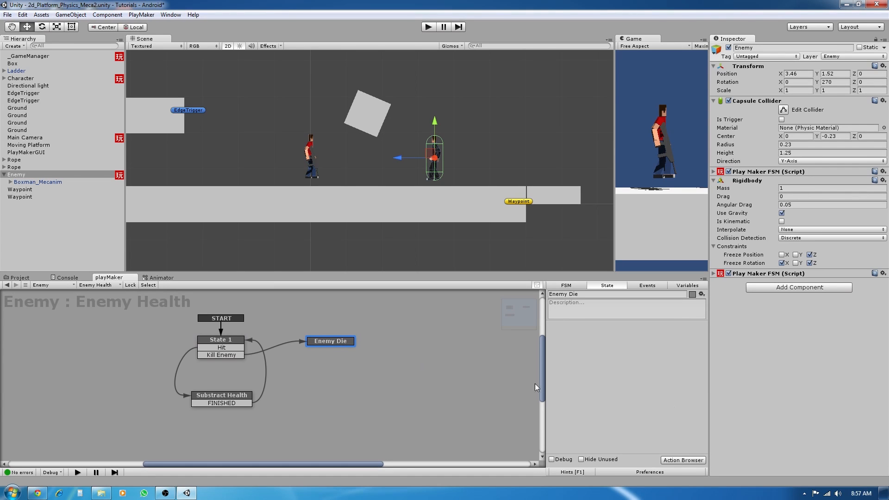
left_click(692, 460)
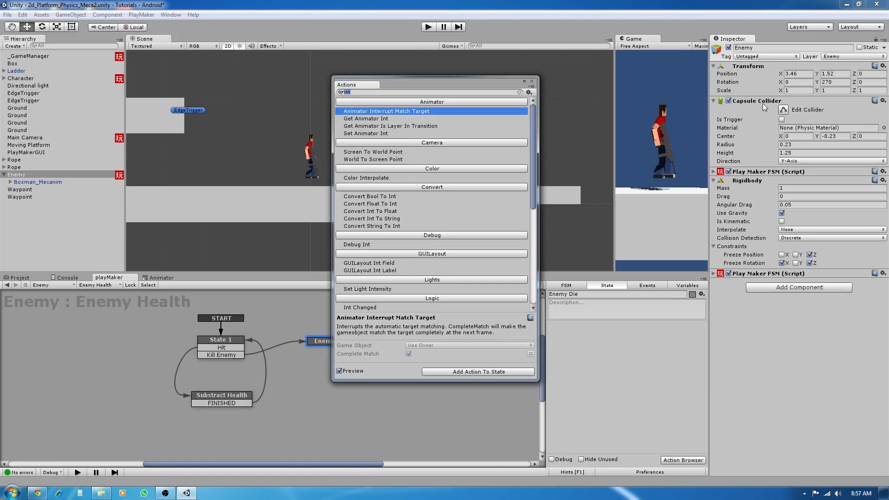
left_click(439, 145)
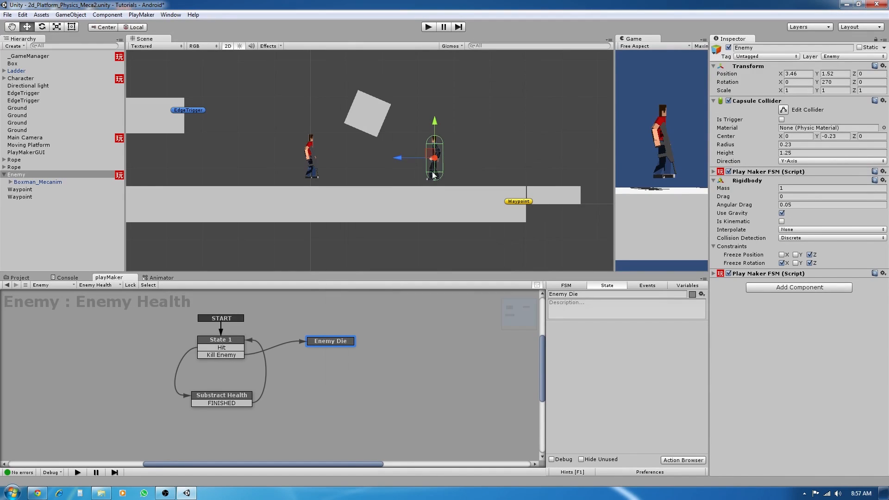
left_click_drag(750, 102, 593, 356)
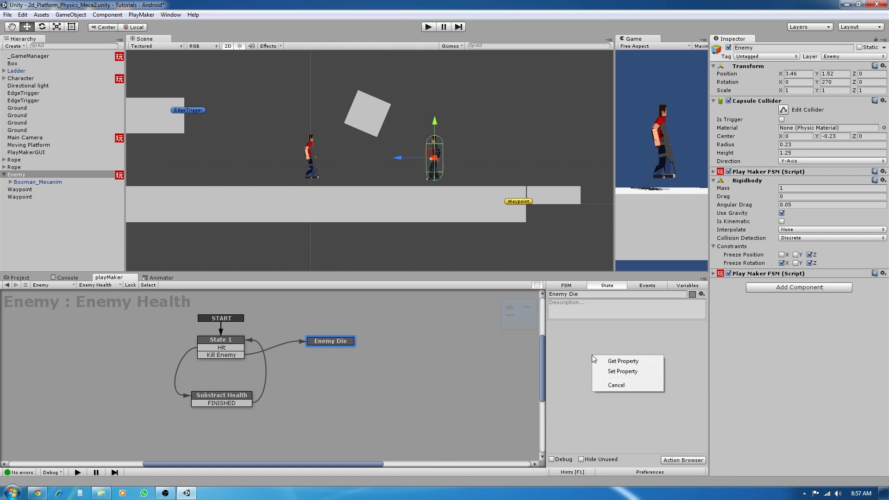
left_click(611, 371)
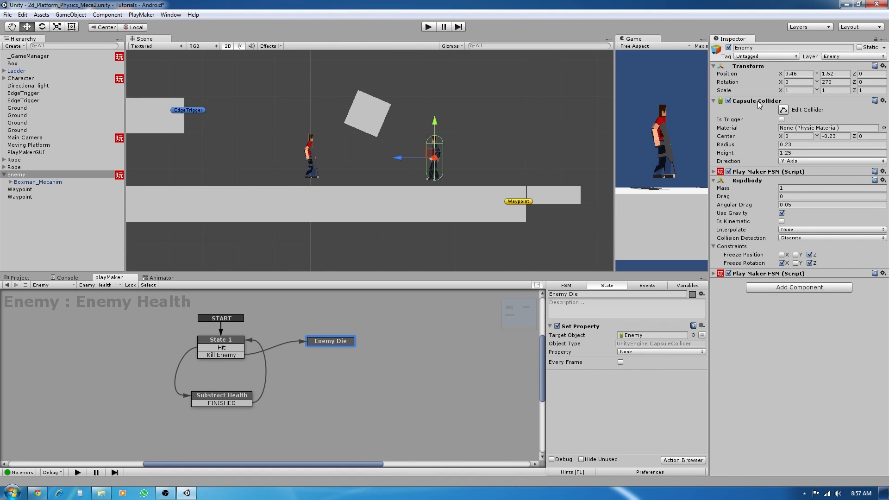
Set the action's property to enabled with its value unchecked, and close the action browser
left_click(637, 352)
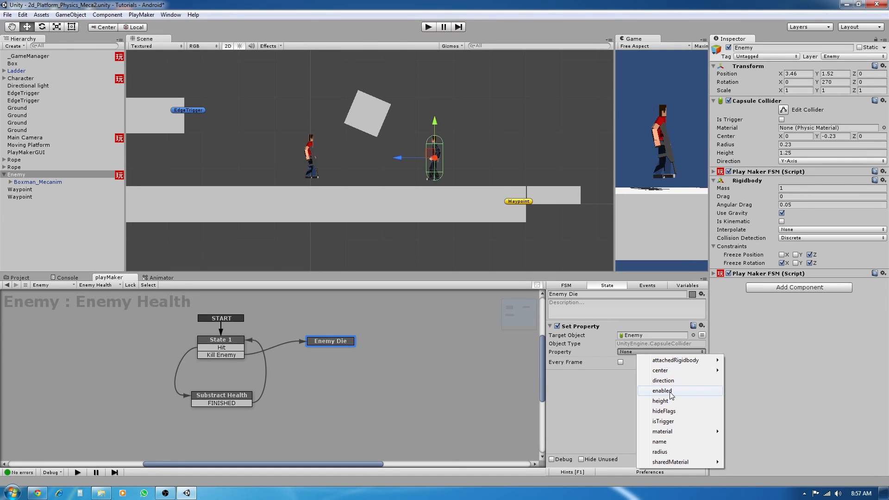
left_click(669, 391)
double_click(620, 361)
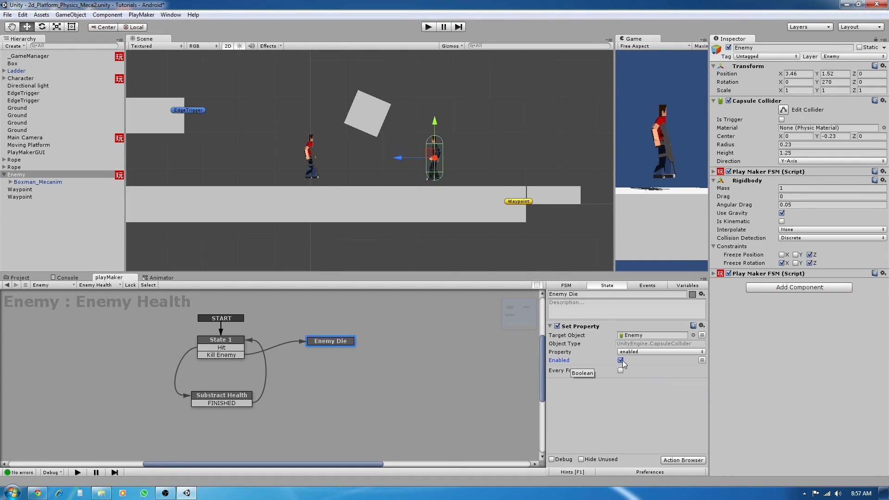
left_click(621, 361)
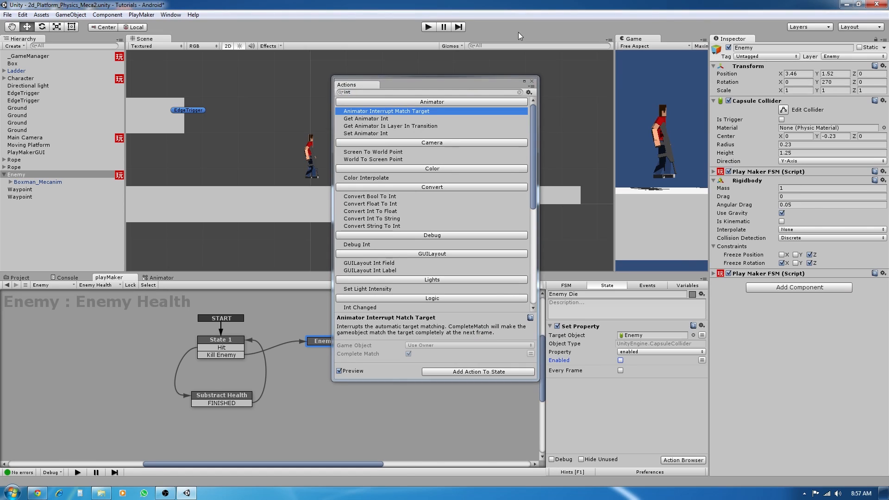
left_click(532, 81)
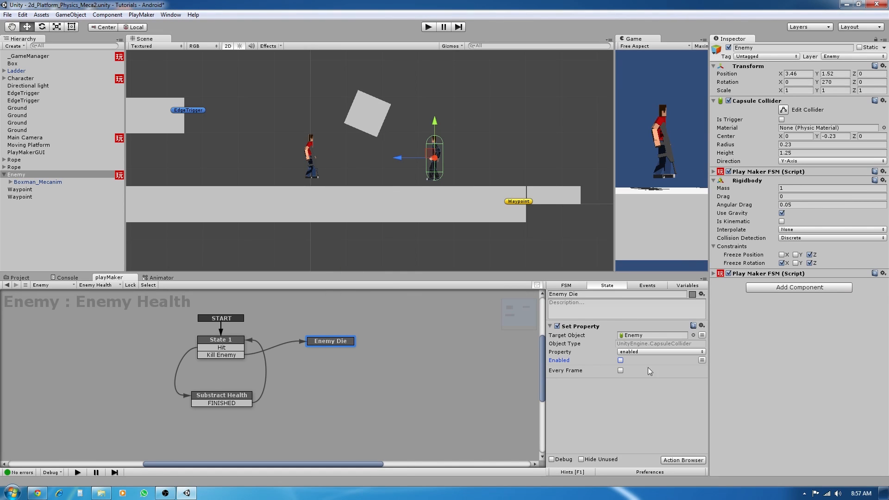
Shift the Enemy Die state slightly away from State 1 in the Enemy Health graph and save the scene
left_click(214, 342)
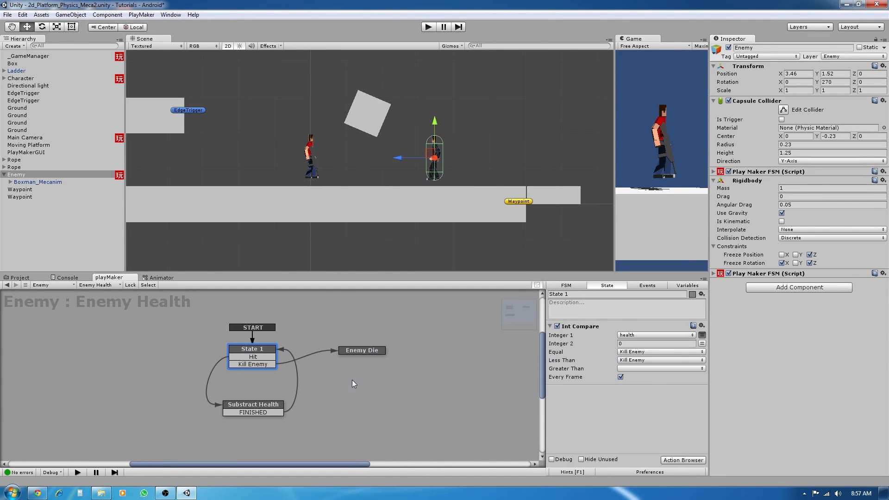
left_click_drag(354, 351, 363, 348)
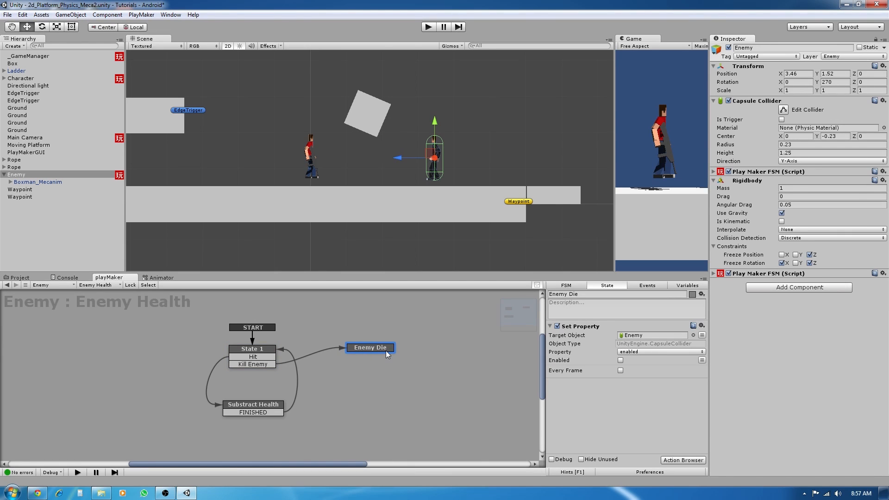
left_click(8, 15)
left_click(25, 47)
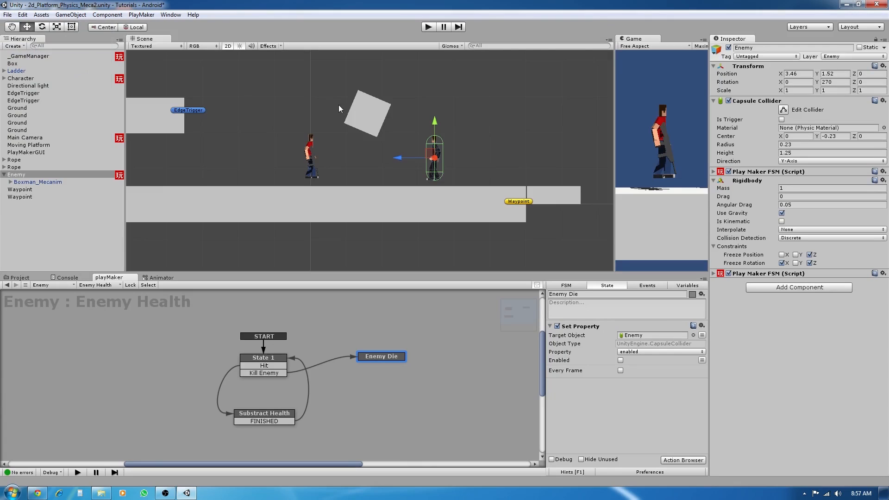
Assign the Enemy tag to the Enemy object and save the scene
left_click(20, 175)
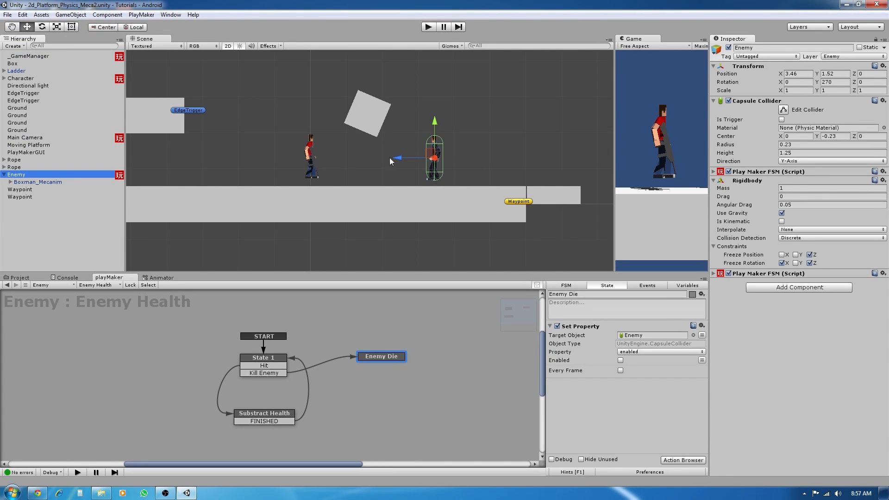
left_click(761, 57)
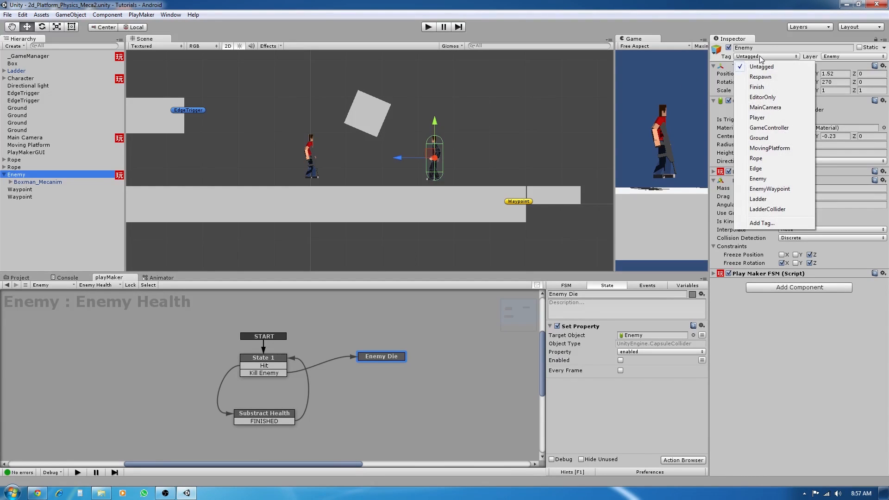
left_click(759, 179)
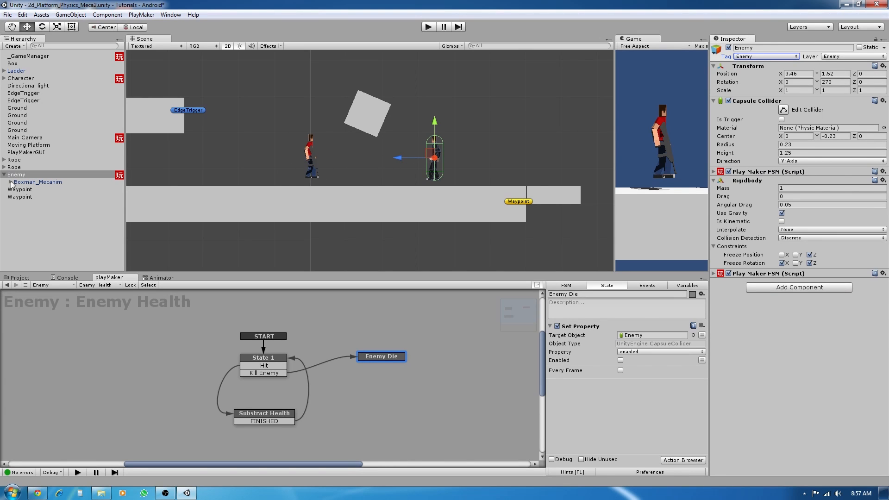
left_click(7, 15)
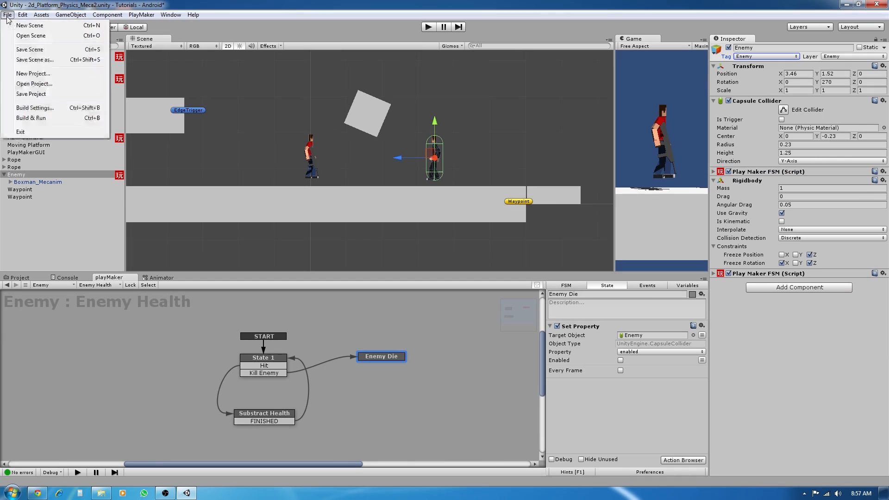
left_click(29, 50)
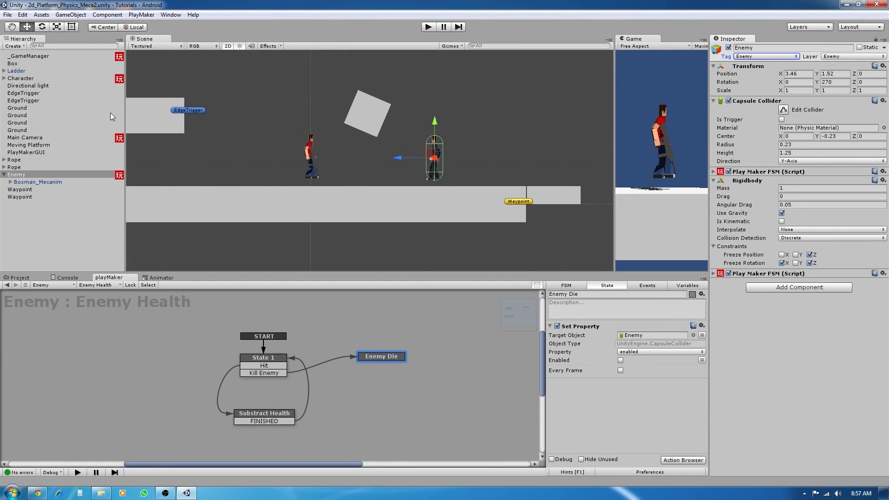
Open the Character's Weapon FSM and select State 2 to show its actions
left_click(20, 78)
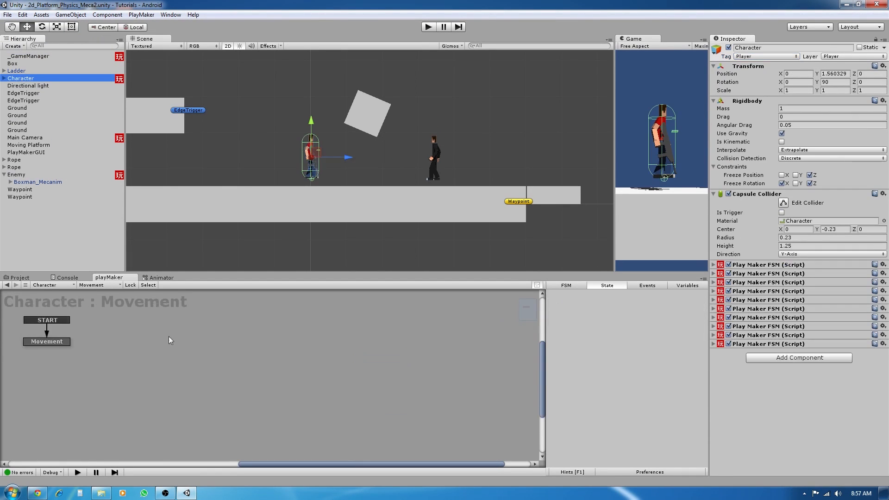
left_click(98, 287)
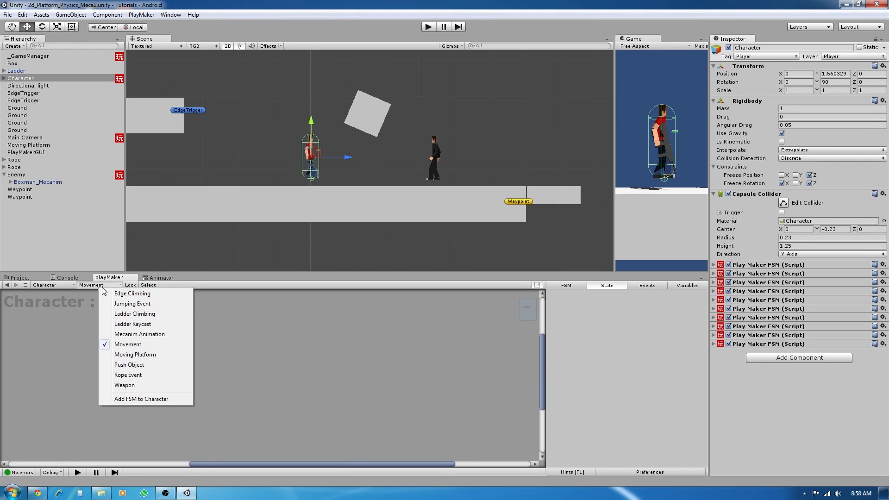
left_click(137, 387)
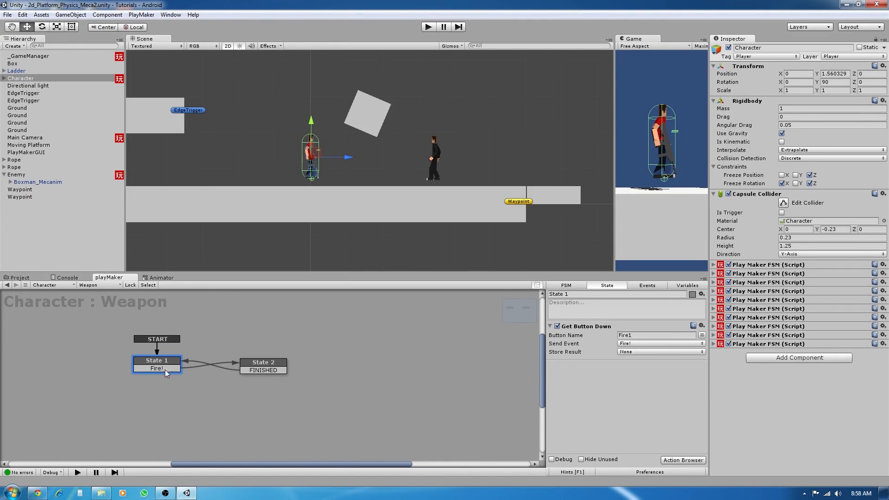
left_click(242, 366)
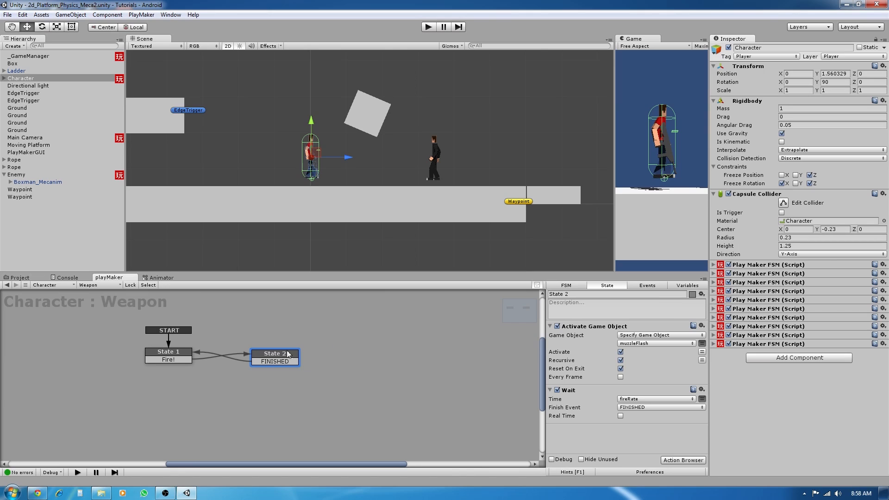
Collapse State 2's Activate Game Object and Wait actions, and add a Raycast action to the state
left_click(550, 326)
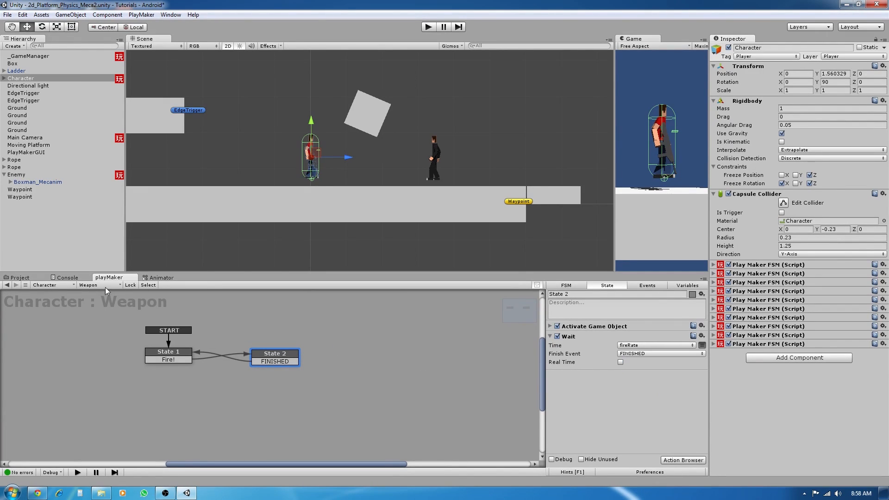
left_click(550, 337)
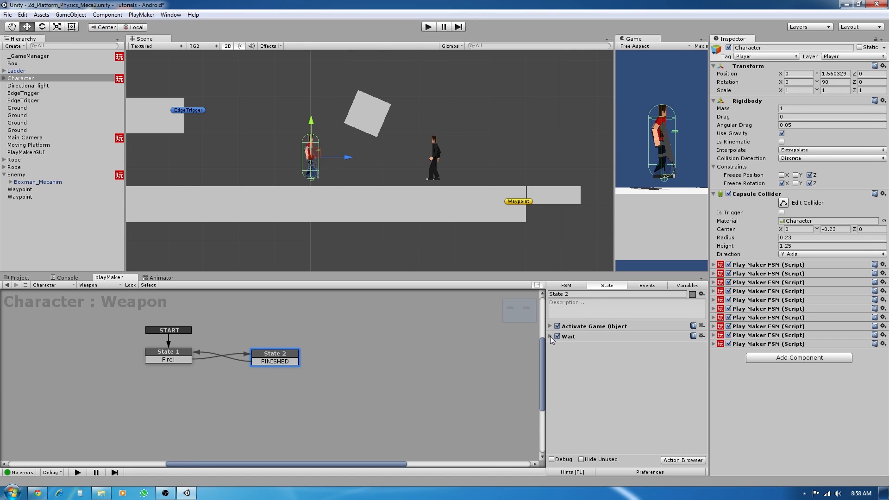
left_click(683, 460)
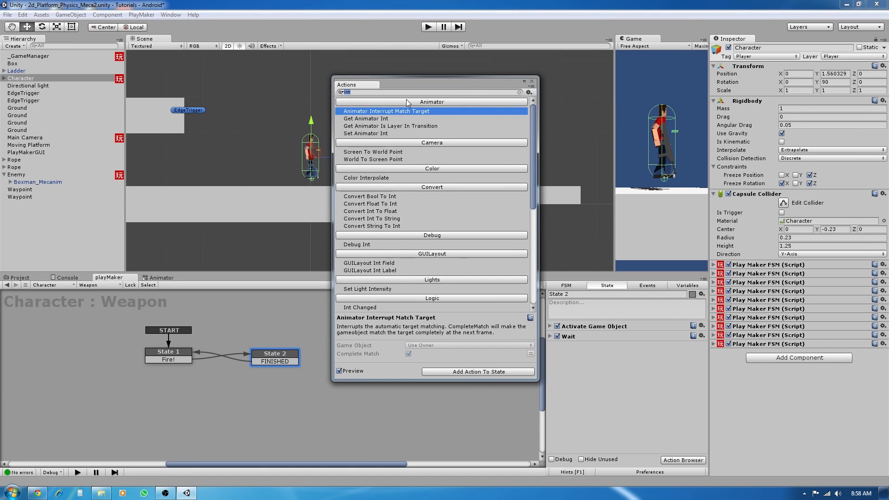
type("raycas")
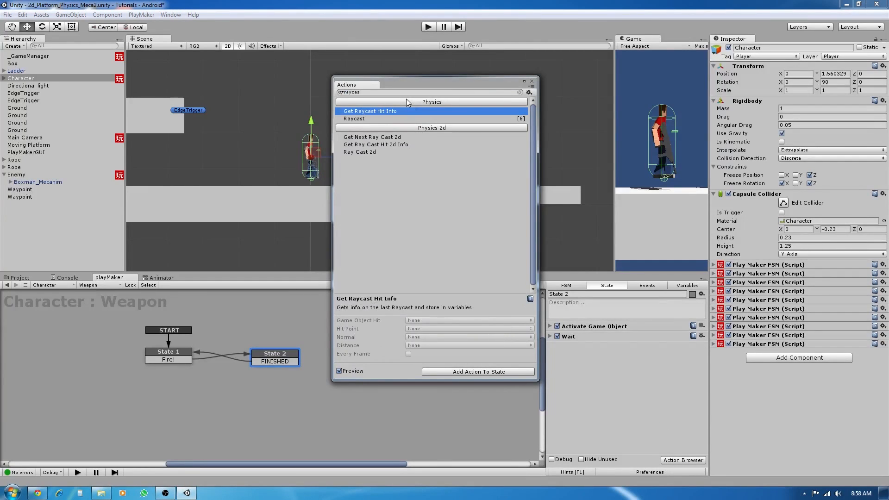
left_click(378, 119)
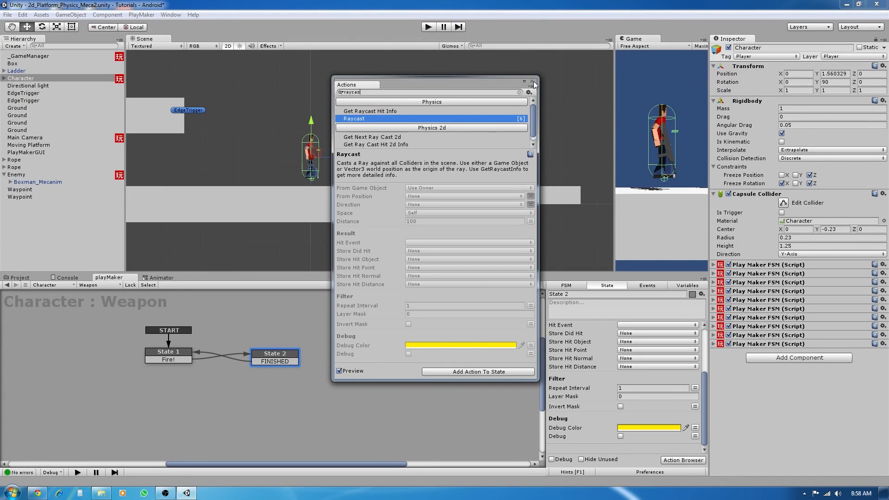
left_click(533, 82)
Enable Debug for the Raycast, set its distance to 4 and its direction to 1 on Z
left_click(621, 437)
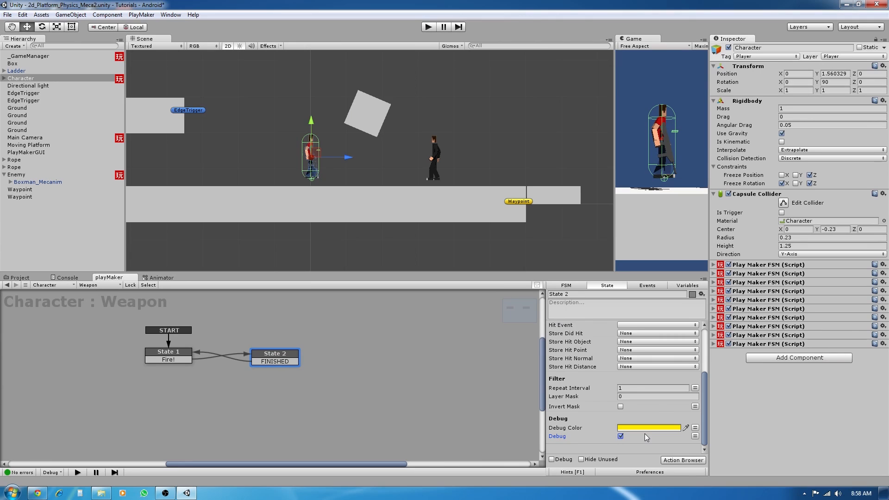
scroll(647, 437, "up", 5)
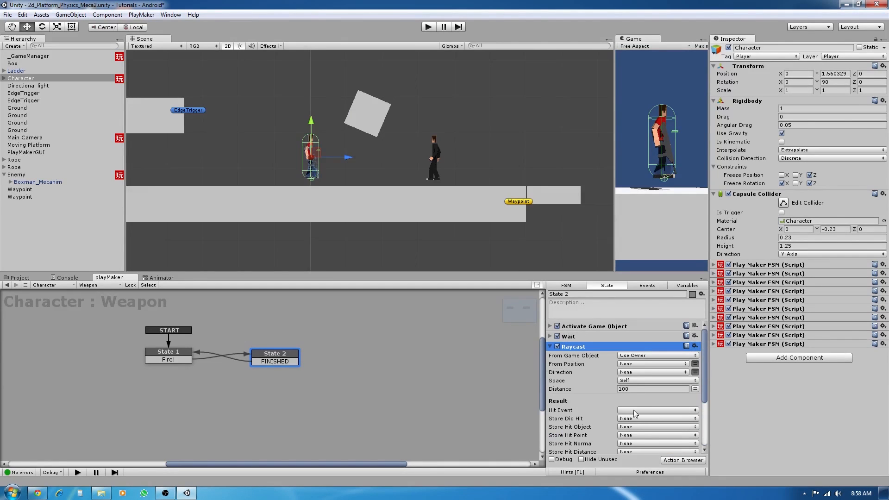
left_click(636, 390)
left_click(695, 372)
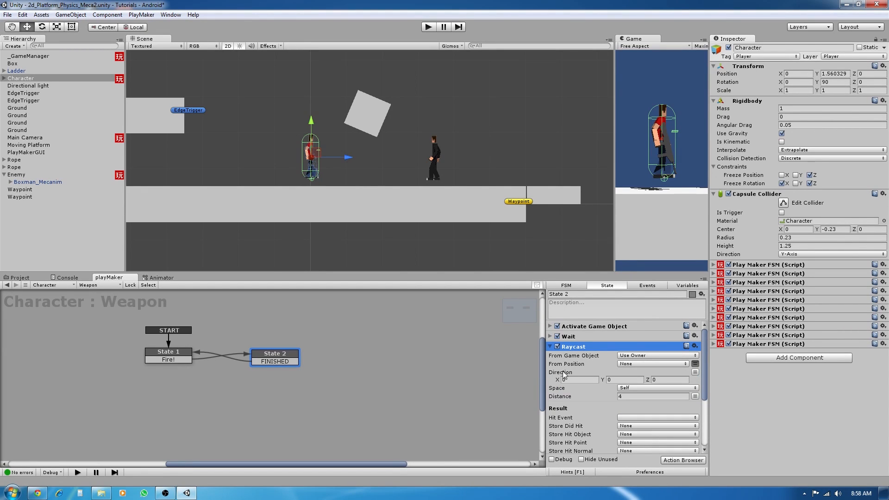
left_click(646, 381)
type("1")
Play the scene and fire the weapon repeatedly to check the debug ray against the enemy, and stop playback
left_click(428, 28)
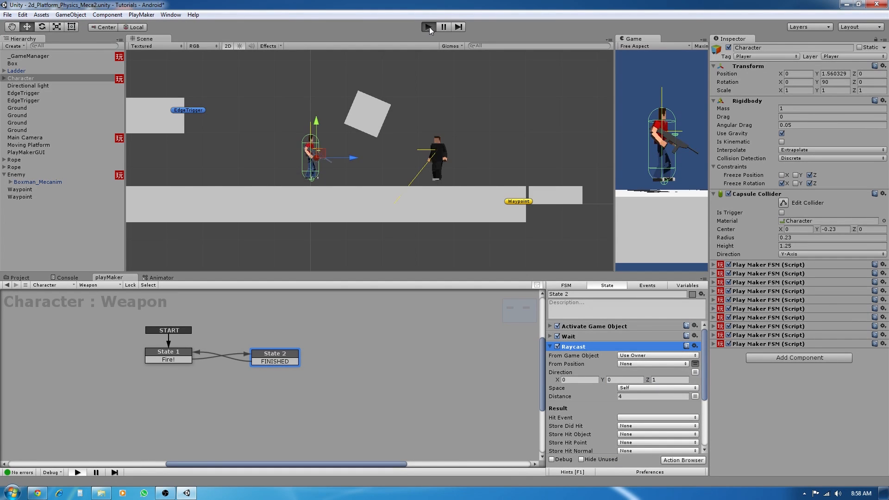
key("ctrl")
key("ctrl")
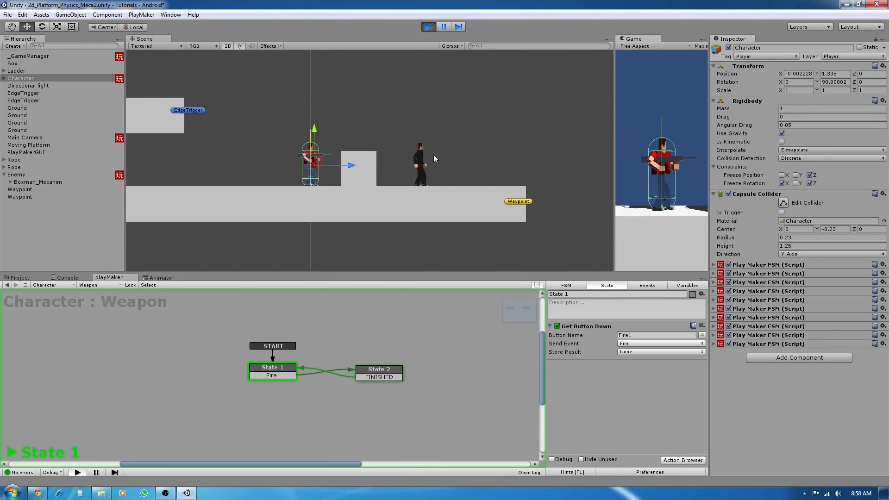
key("ctrl")
key("ctrl")
key("ctrl")
key("ctrl")
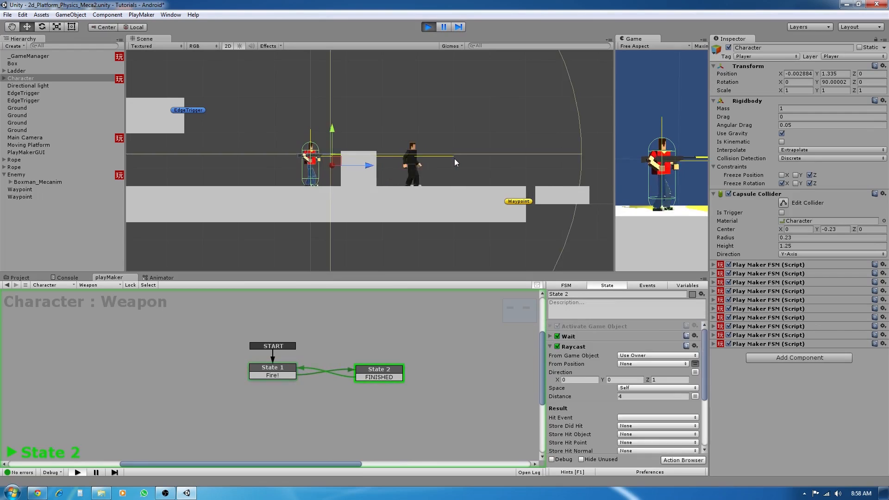
key("ctrl")
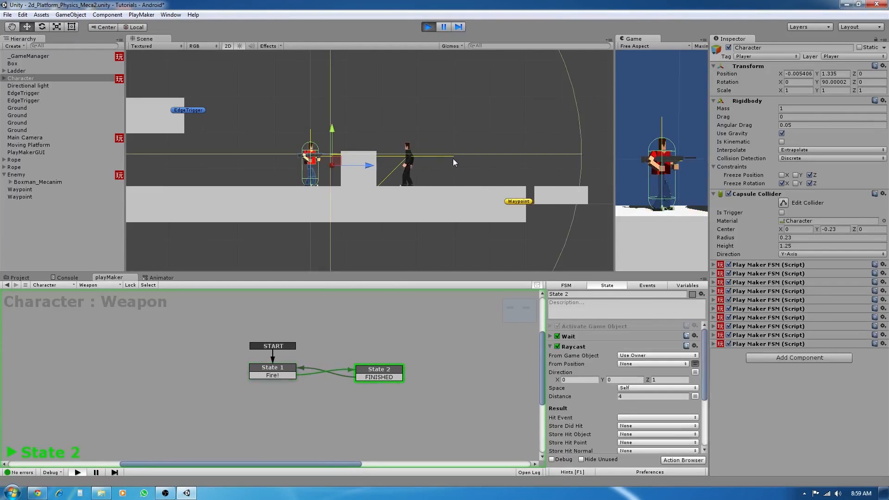
key("ctrl")
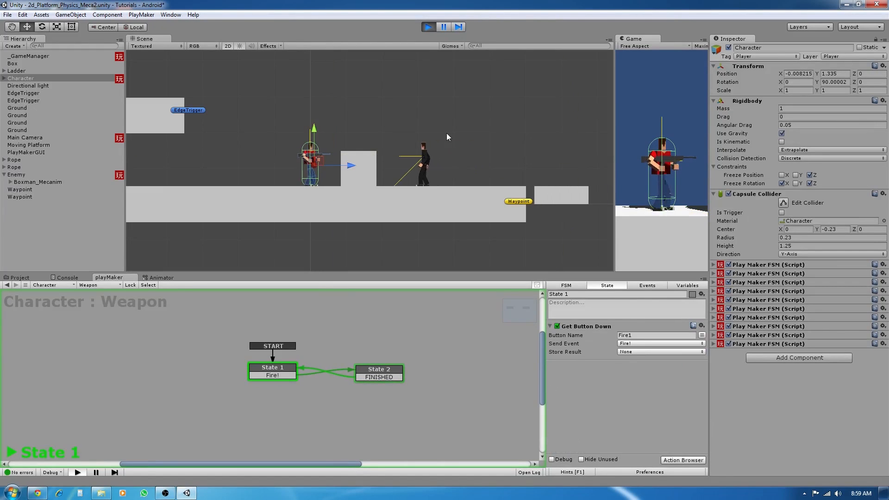
key("ctrl")
left_click(428, 27)
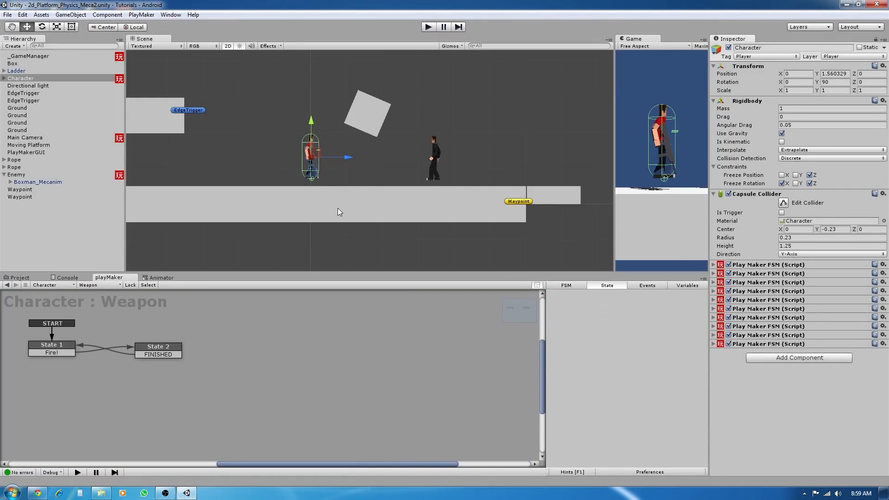
Select State 2 and examine the Raycast action's origin, distance, result and filter settings
left_click(164, 347)
scroll(590, 370, "down", 3)
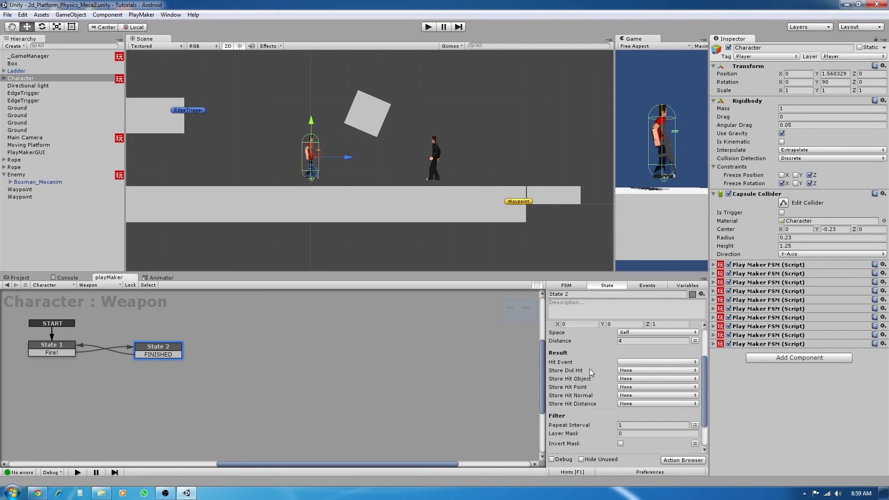
scroll(592, 373, "down", 1)
scroll(591, 370, "up", 3)
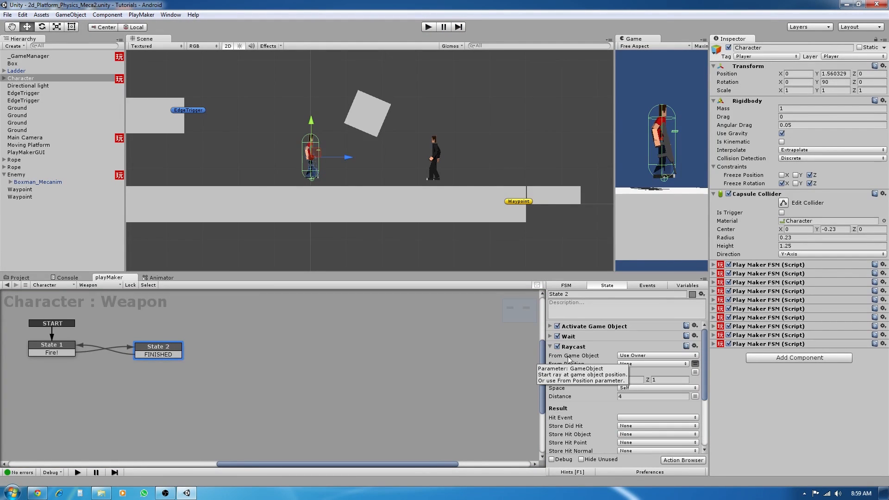
scroll(574, 356, "down", 4)
scroll(620, 398, "up", 3)
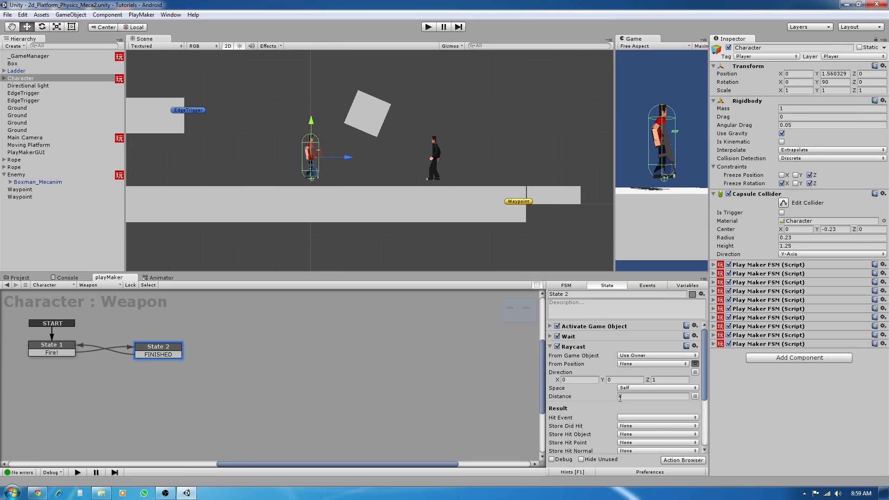
scroll(592, 383, "down", 2)
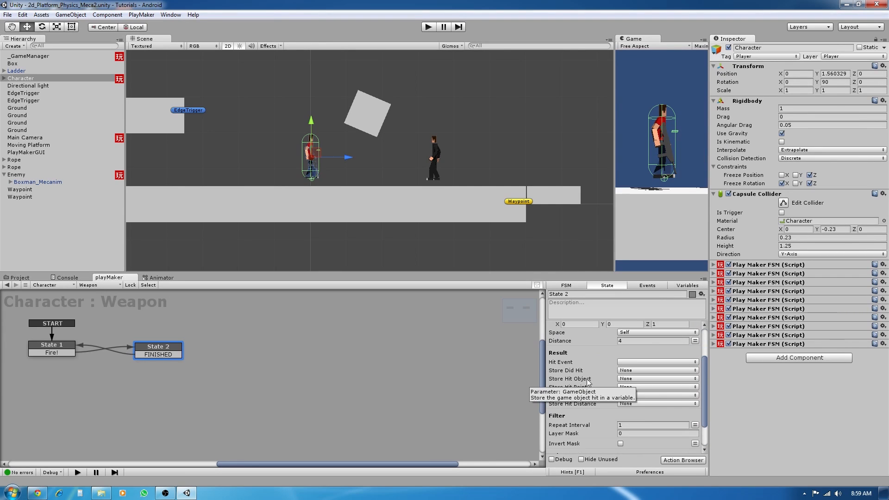
Create a GameObject variable named rayHitObject in the Weapon FSM
left_click(687, 285)
left_click(626, 438)
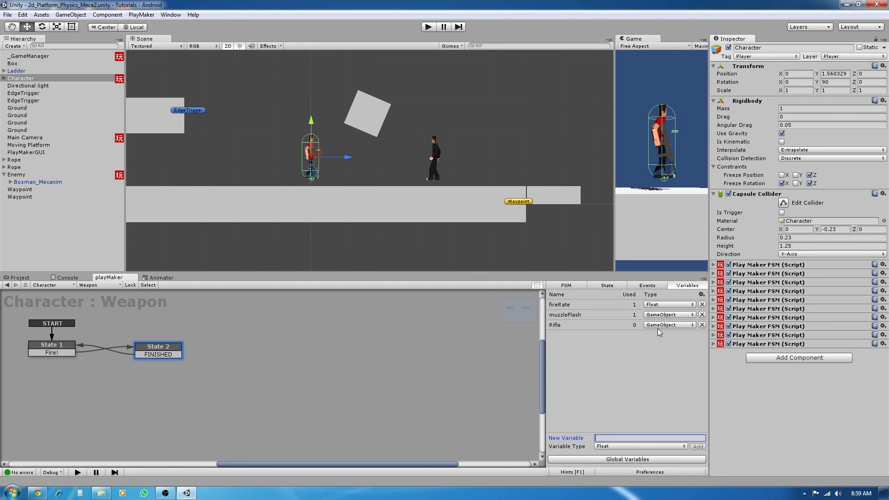
left_click(638, 446)
left_click(620, 352)
type("rayHitObject")
key("Return")
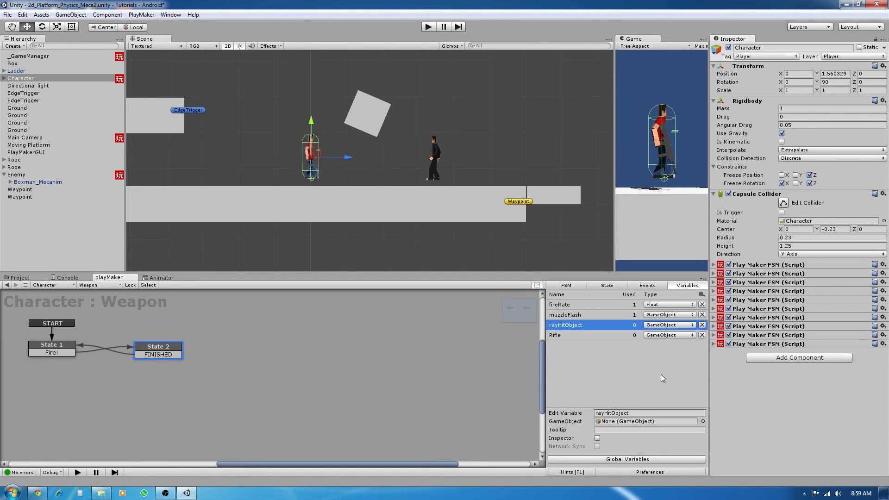
Store the hit object of State 2's Raycast in the rayHitObject variable and collapse the Raycast action
left_click(607, 286)
scroll(623, 338, "up", 3)
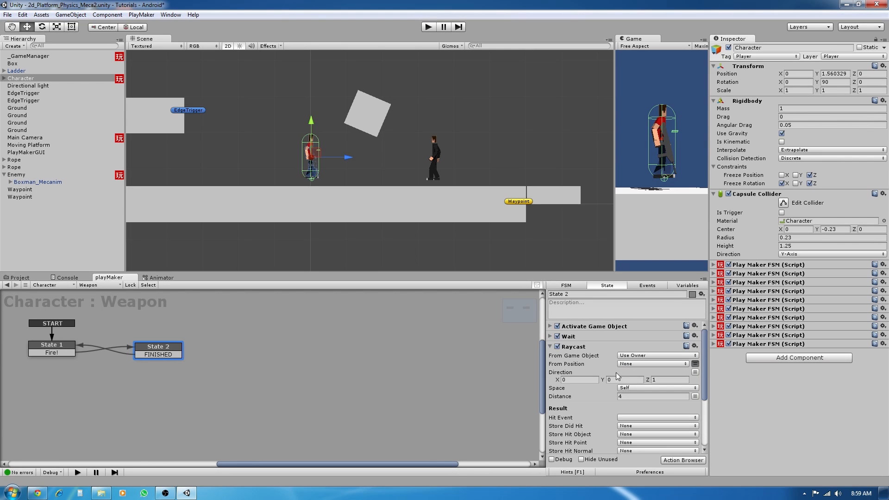
scroll(630, 366, "down", 4)
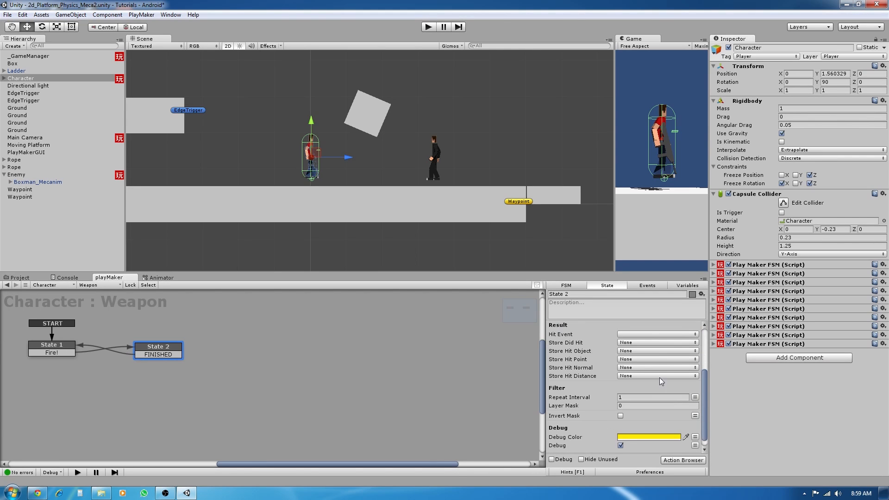
left_click(627, 352)
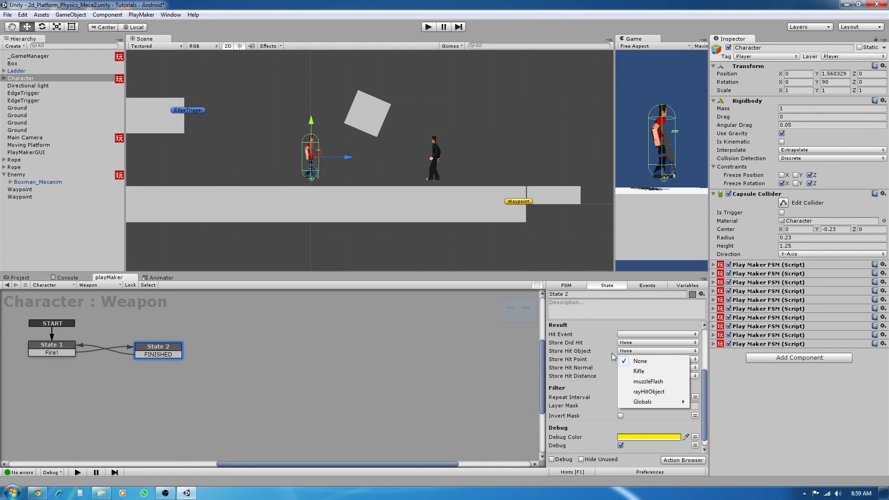
left_click(648, 392)
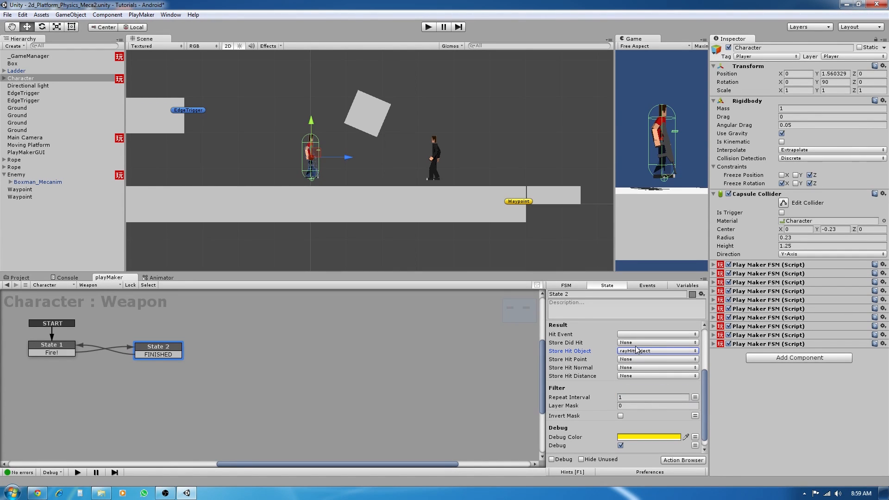
scroll(590, 387, "up", 3)
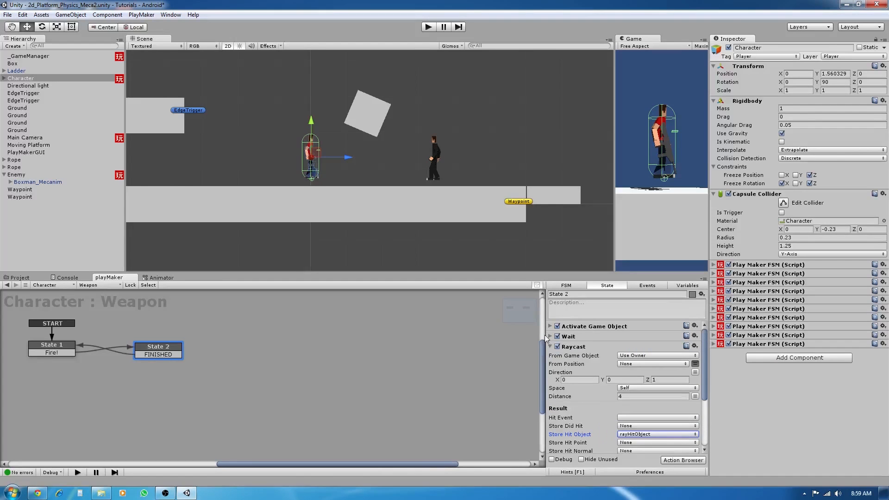
left_click(549, 347)
Find the Game Object Compare Tag action and add it to State 2 after the Raycast
left_click(684, 459)
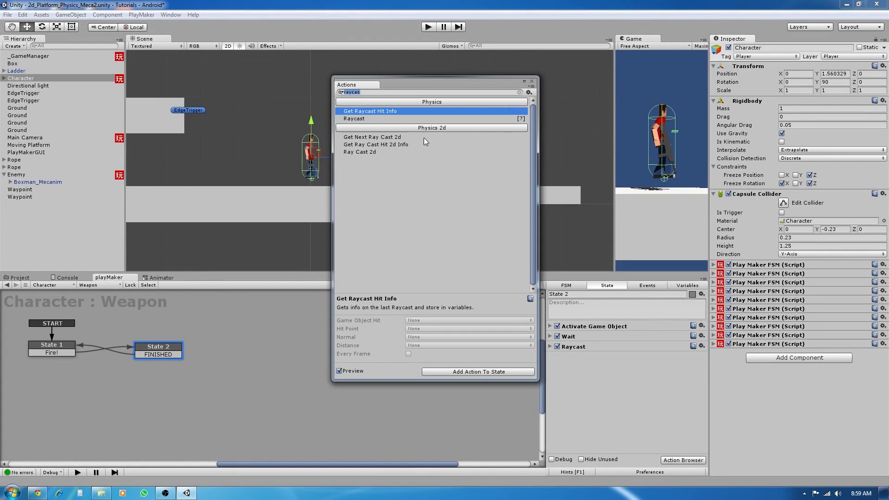
left_click(382, 92)
type("game")
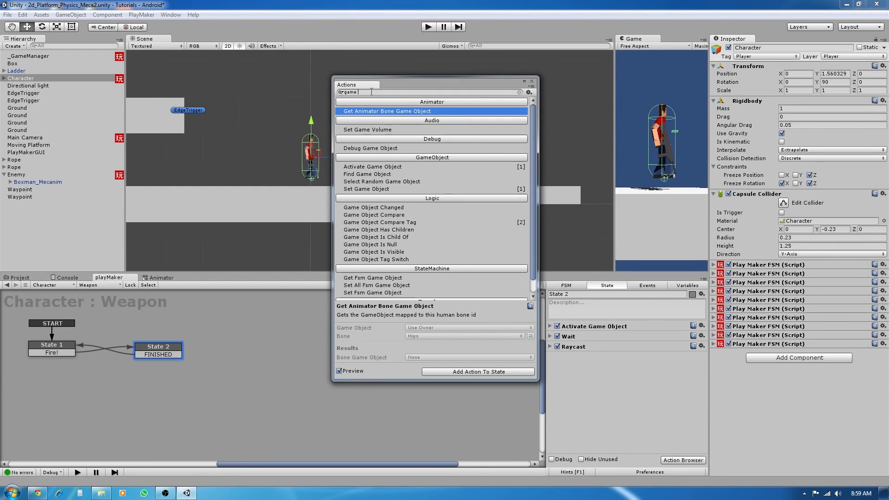
double_click(389, 222)
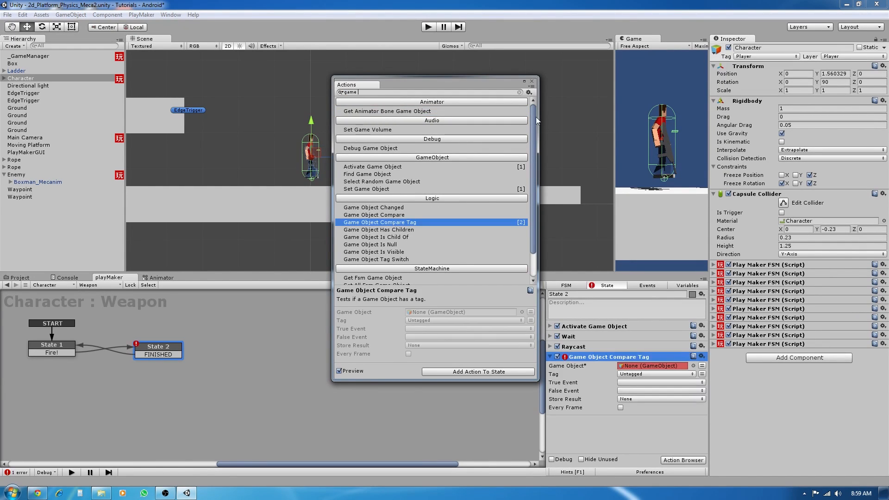
left_click(533, 82)
Make Game Object Compare Tag check the rayHitObject variable against the Enemy tag
left_click(702, 365)
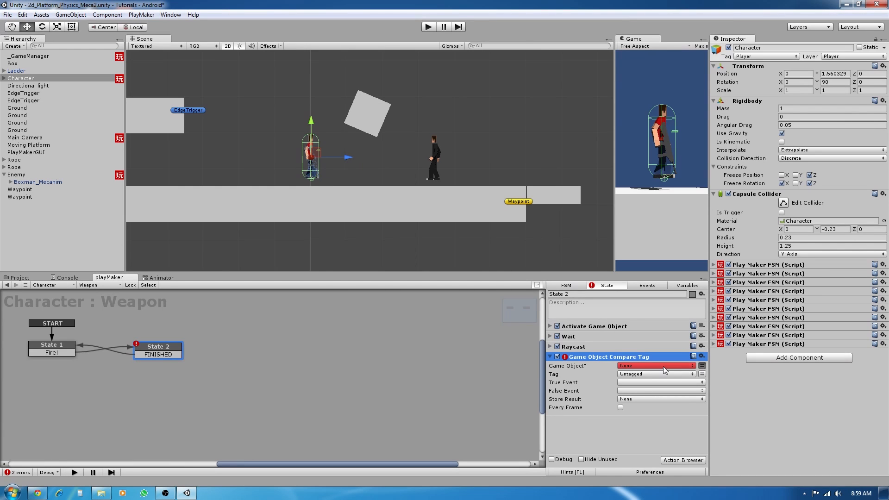
left_click(655, 366)
left_click(643, 394)
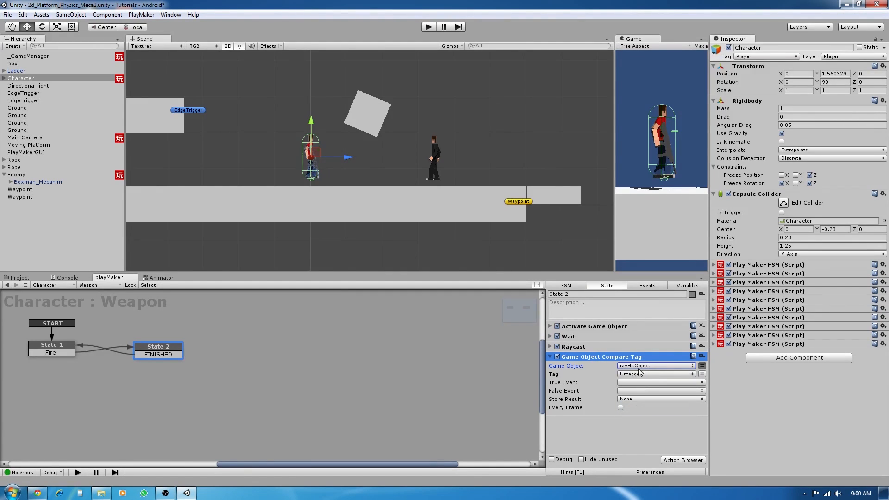
left_click(651, 374)
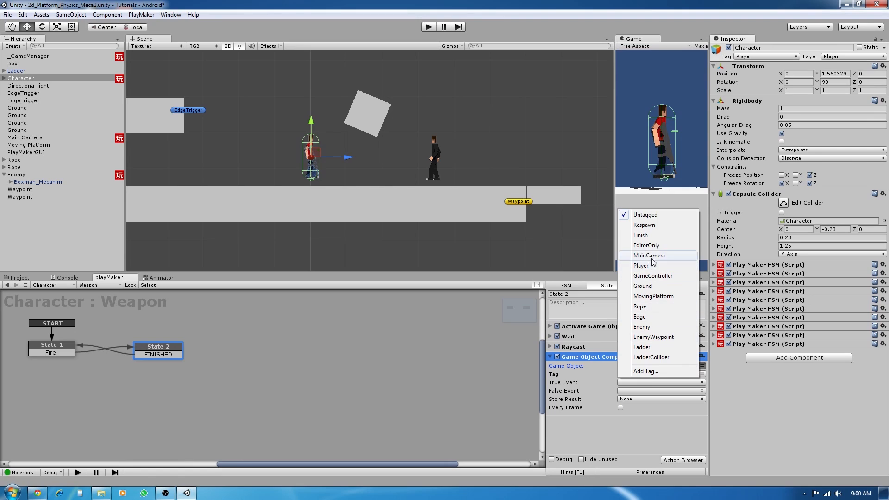
left_click(647, 327)
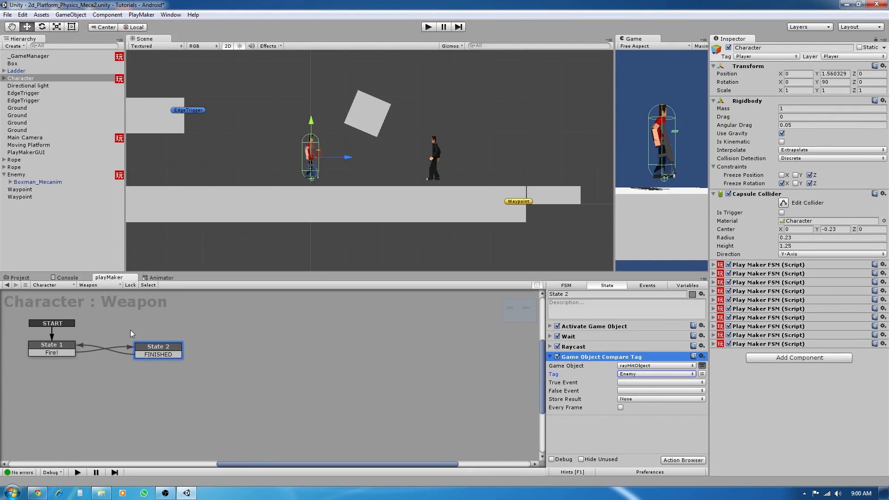
Set the tag comparison's False Event to FINISHED and enable Every Frame
left_click(632, 390)
left_click(645, 411)
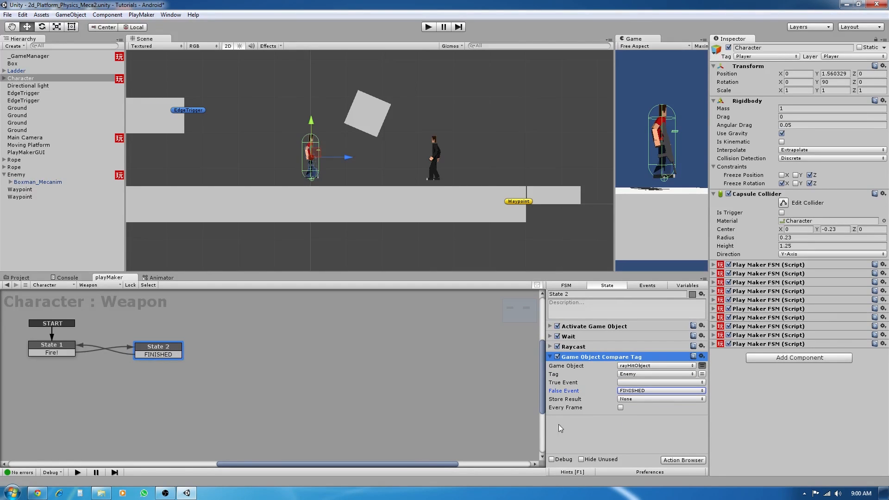
left_click(621, 408)
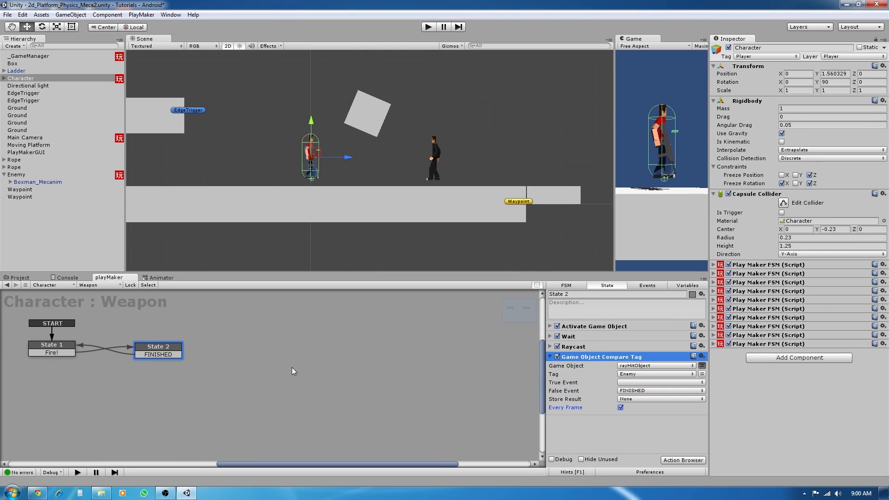
Add a new state to the Weapon FSM and place it directly below State 2
middle_click_drag(292, 371, 324, 364)
right_click(251, 351)
left_click(277, 360)
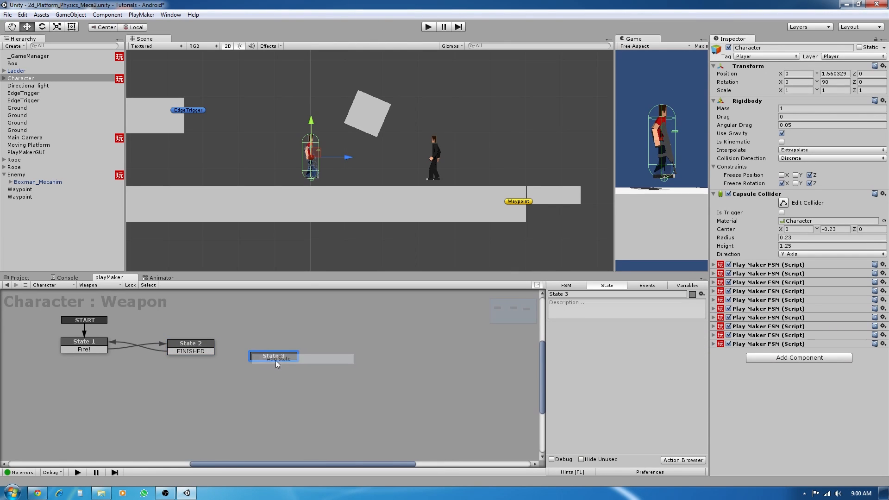
left_click_drag(277, 364, 200, 383)
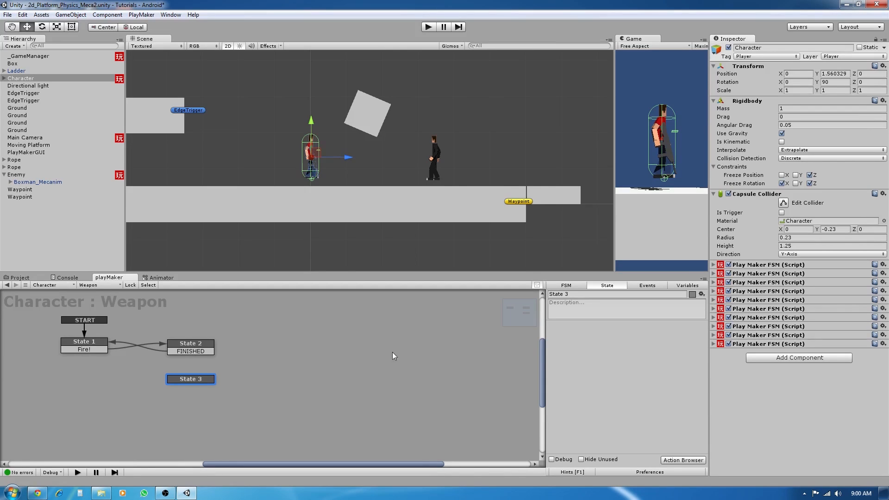
Create a new event named Hit Enemy in the Weapon FSM
left_click(648, 286)
left_click(615, 445)
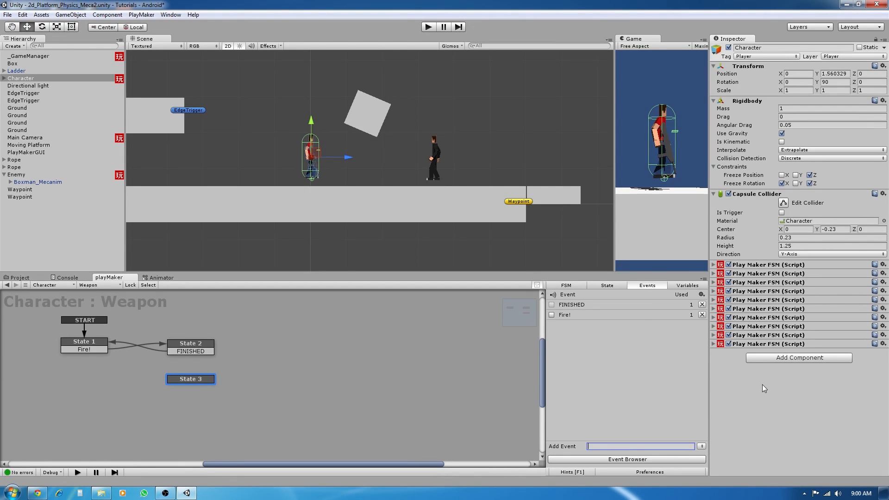
type("Hit Enemy")
key("Return")
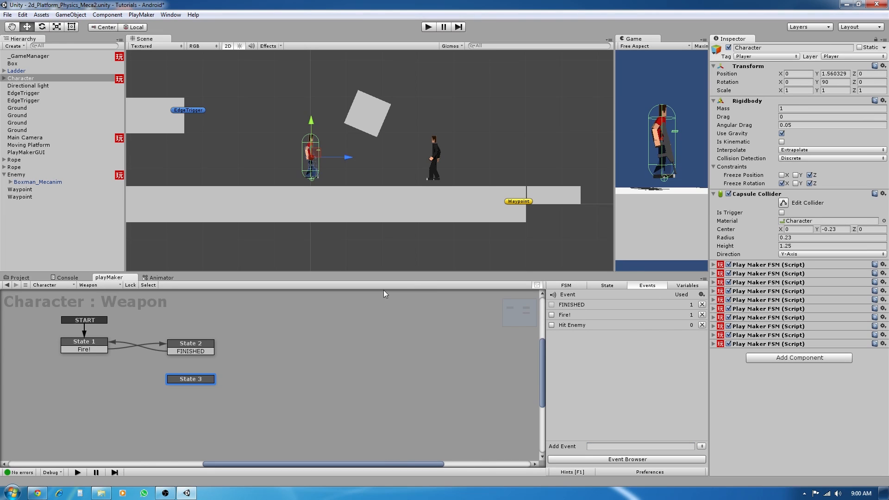
Add a Hit Enemy transition to State 2 and connect it to State 3, keeping State 3 aligned below
left_click(194, 347)
right_click(197, 345)
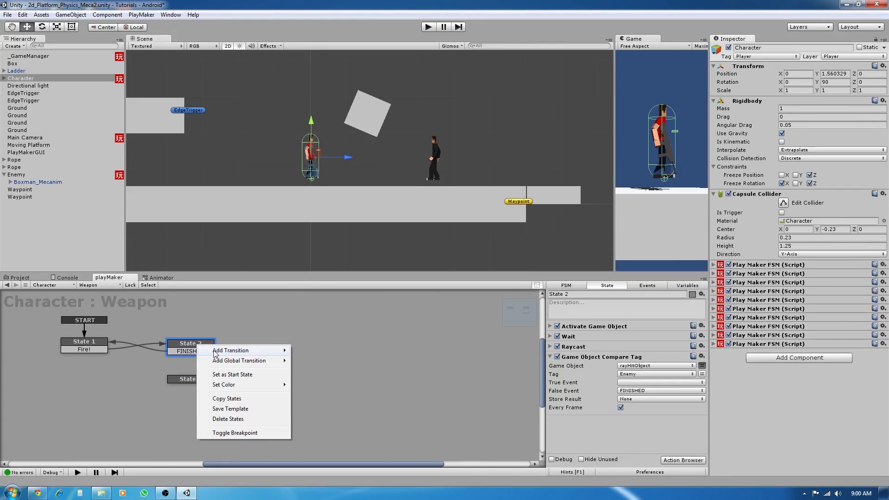
mouse_move(253, 351)
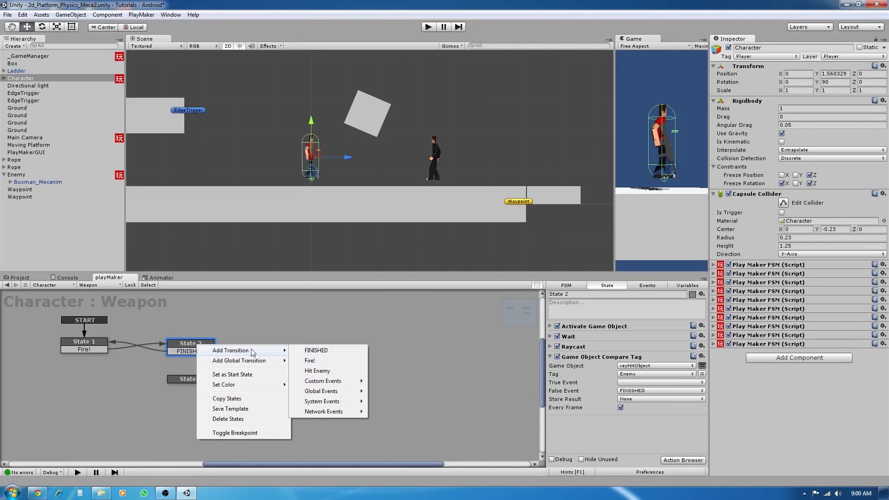
left_click(319, 370)
left_click_drag(195, 378, 195, 389)
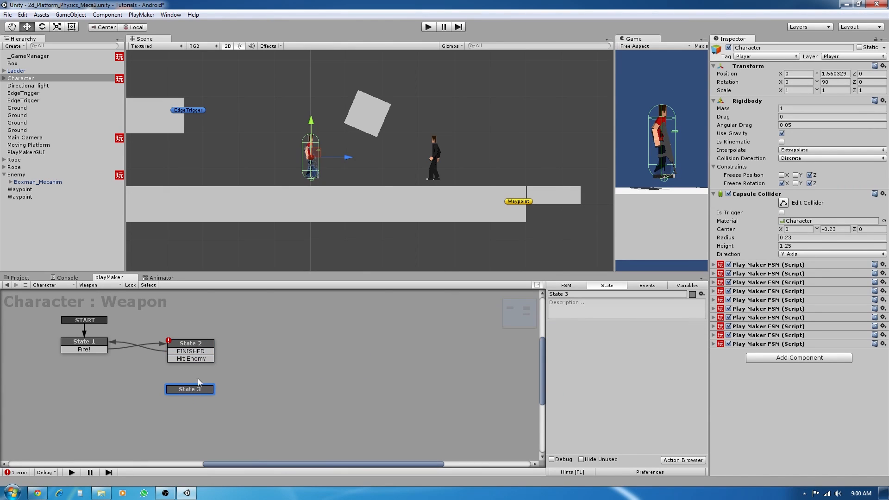
left_click(213, 358)
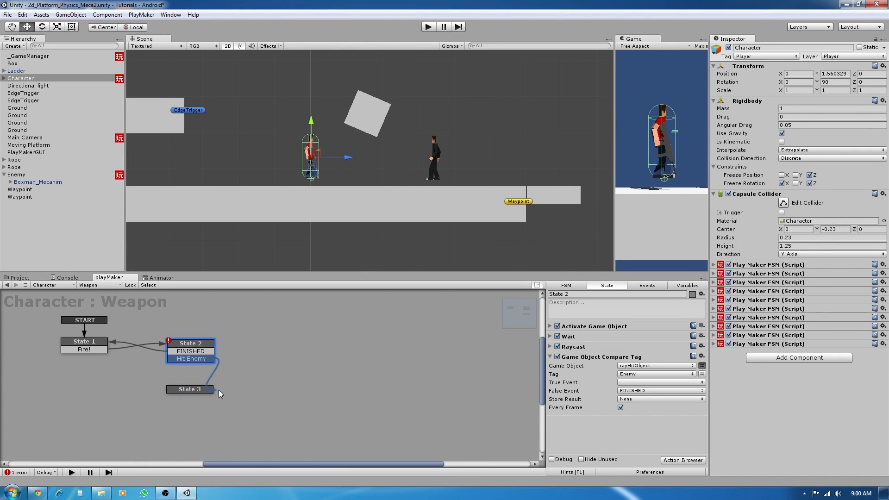
left_click_drag(219, 390, 203, 391)
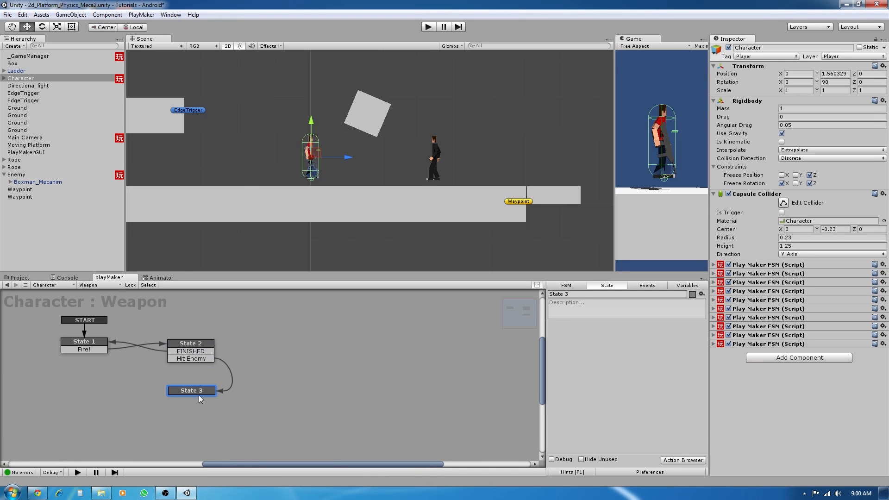
Find the Send Event action and add it to State 3
left_click(685, 460)
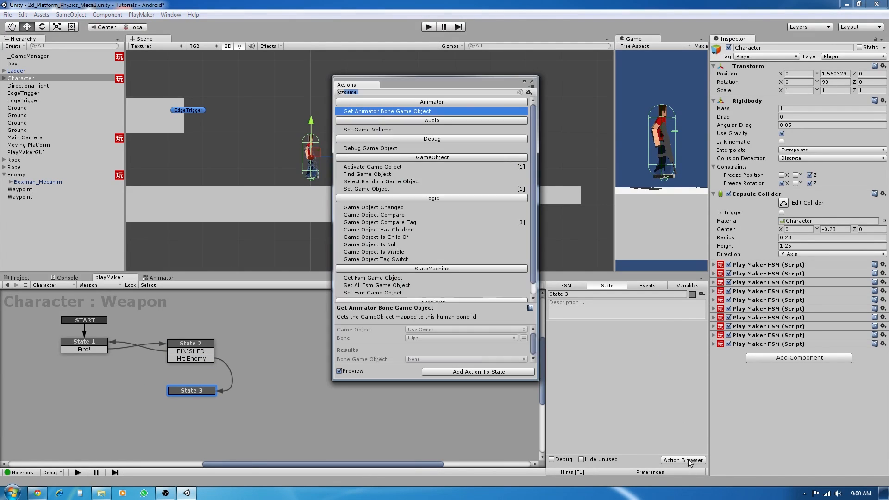
type("send")
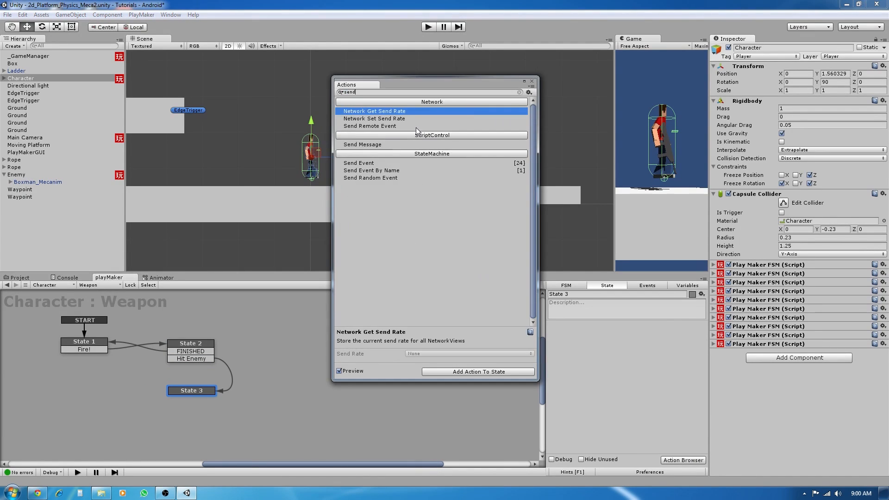
double_click(377, 164)
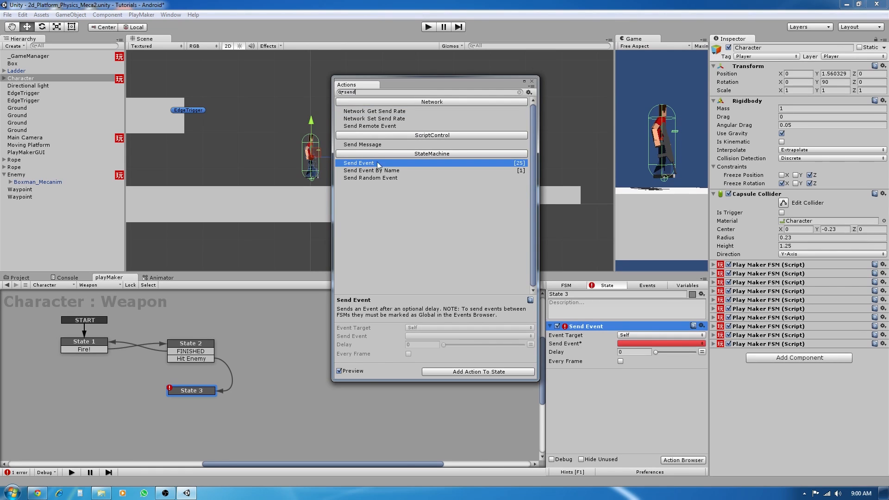
left_click(532, 82)
Target the Send Event at a Game Object FSM, specifying the rayHitObject variable as its game object
left_click(659, 337)
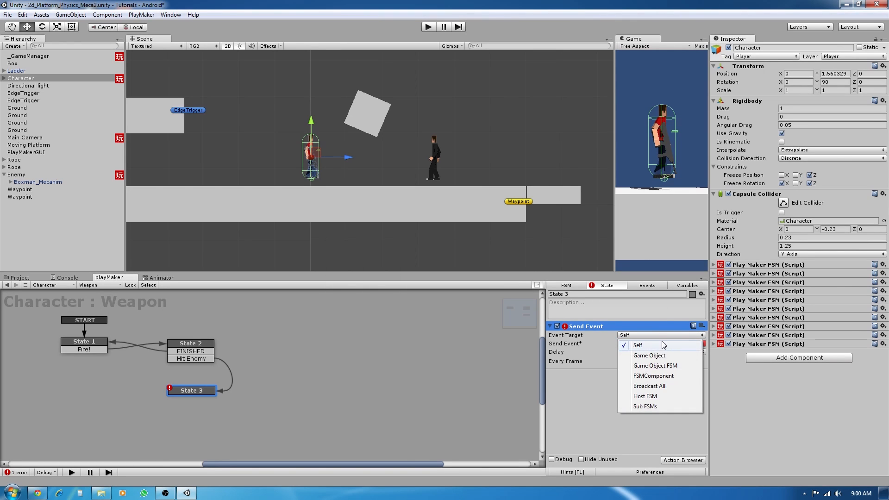
left_click(664, 371)
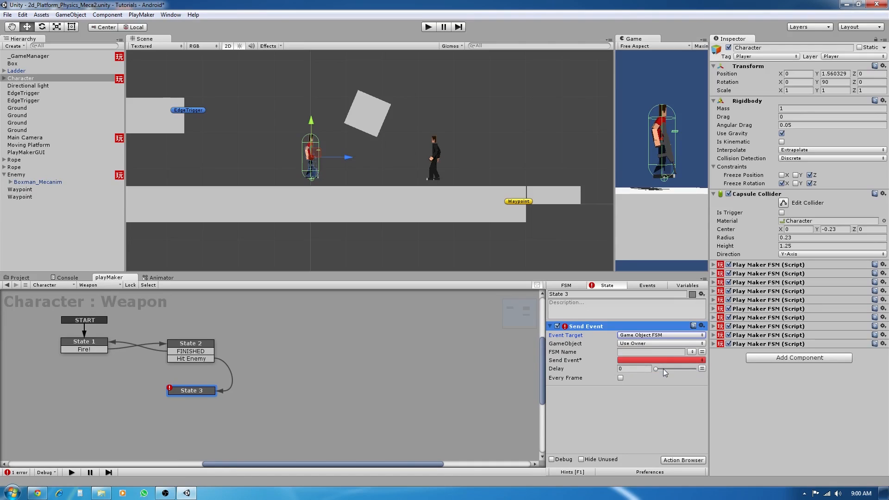
left_click(656, 344)
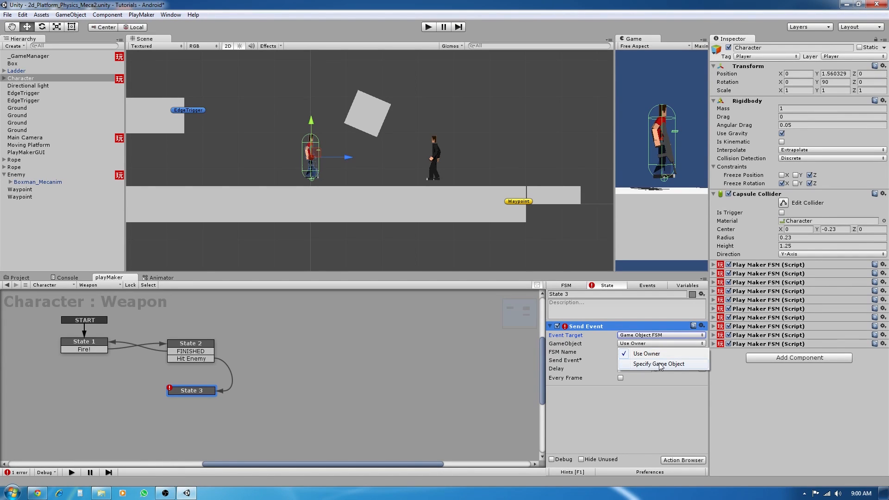
left_click(661, 364)
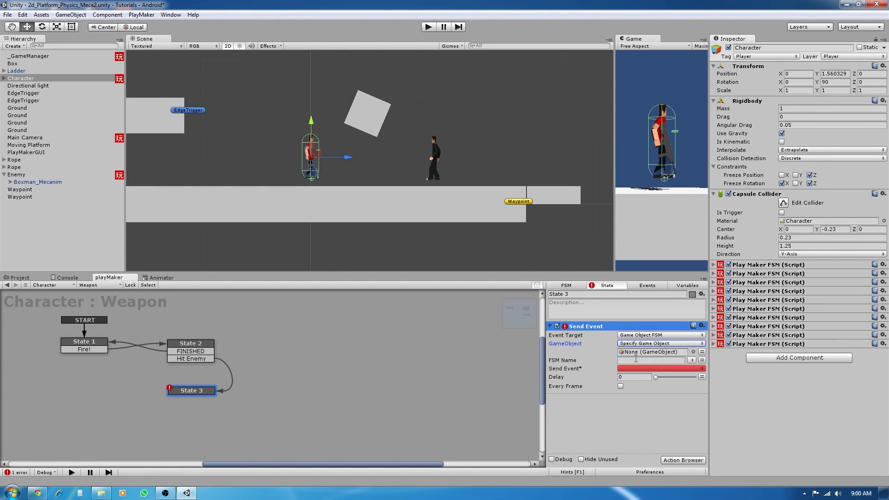
left_click(702, 353)
left_click(678, 353)
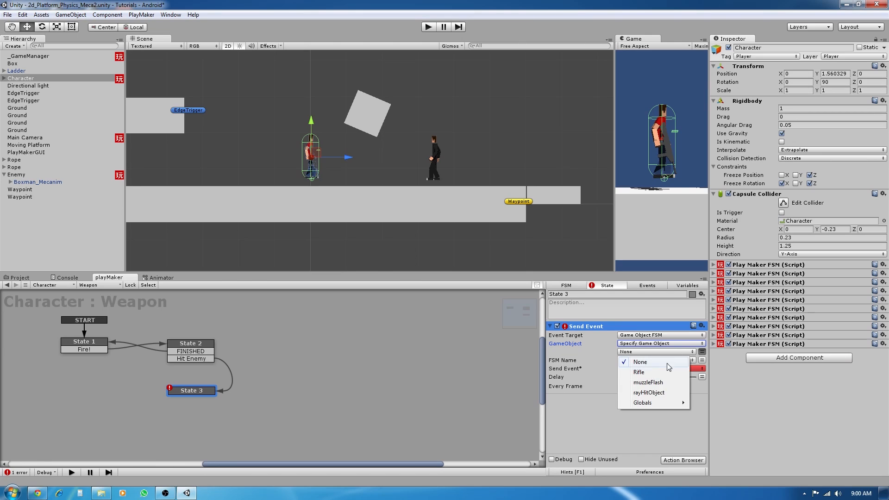
left_click(662, 393)
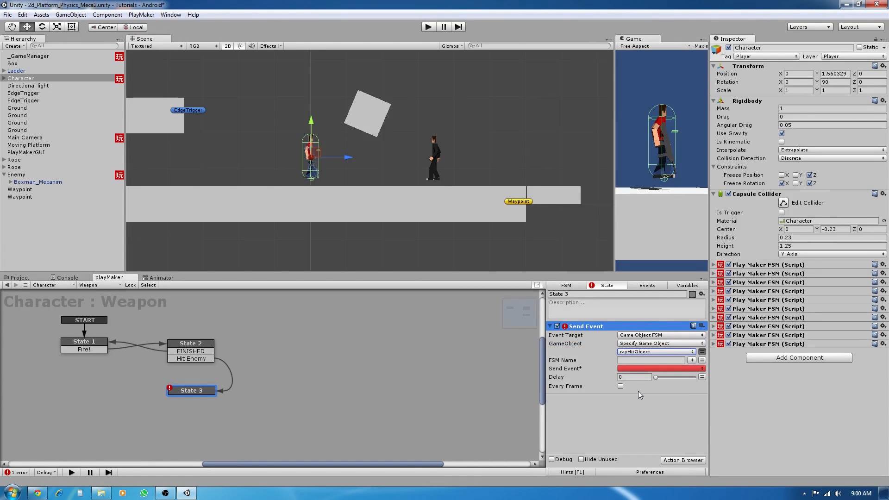
left_click(692, 360)
left_click(669, 360)
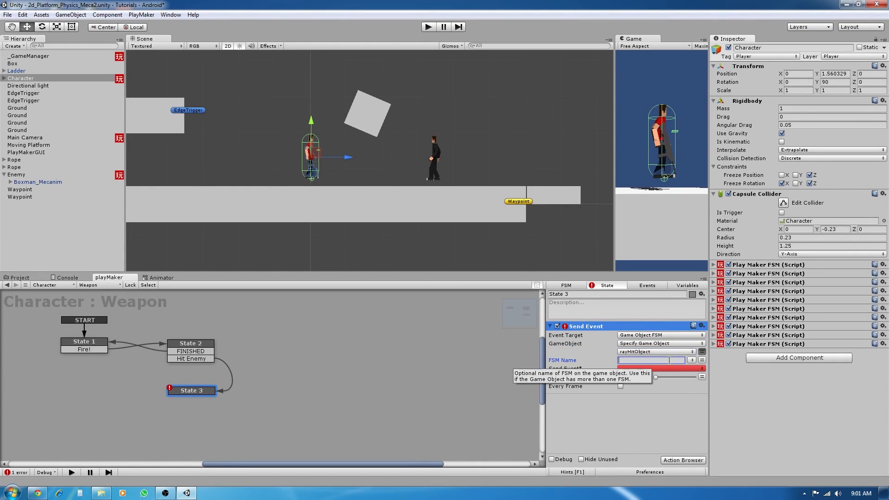
right_click(201, 390)
mouse_move(236, 401)
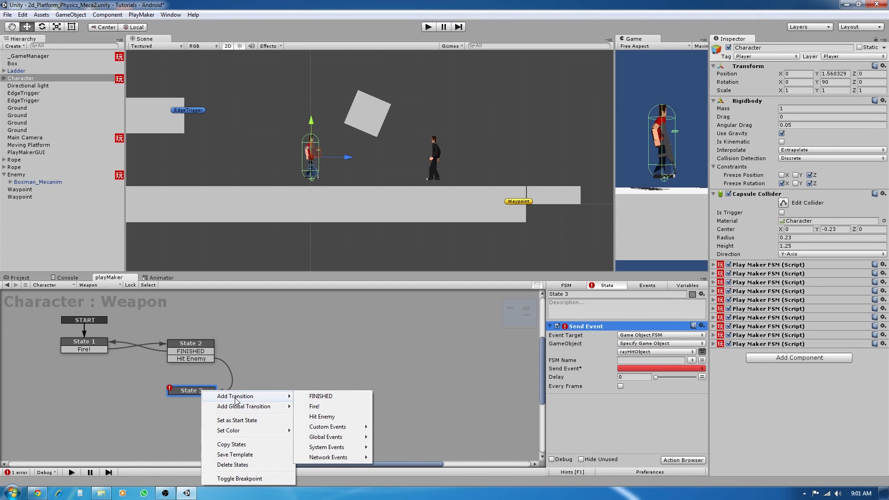
left_click(304, 357)
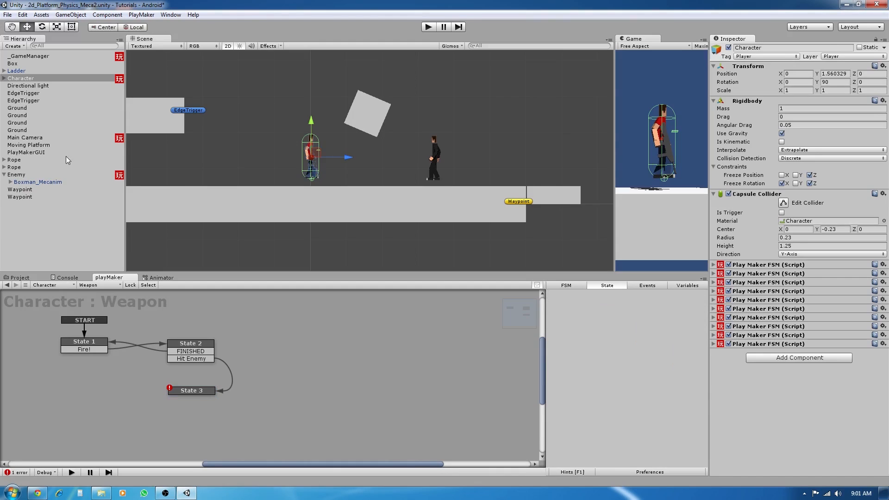
Copy the Enemy Health FSM's name from the Enemy and paste it as the FSM Name of State 3's Send Event
left_click(17, 175)
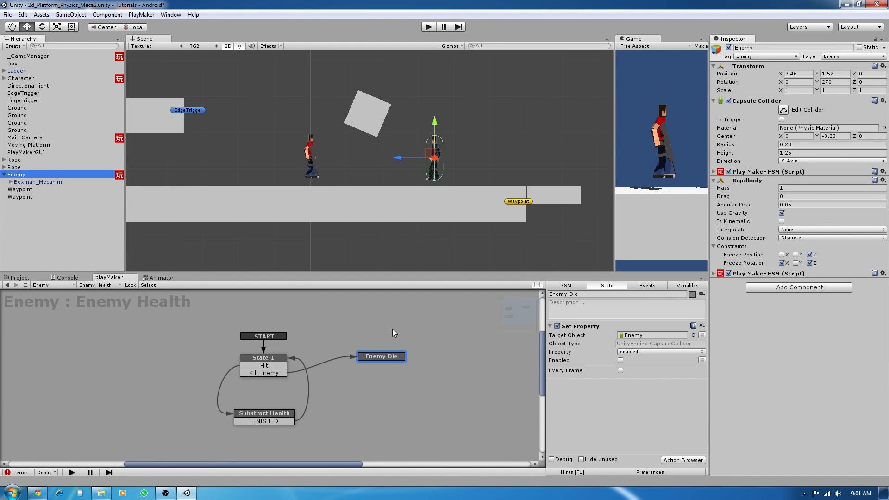
left_click(581, 286)
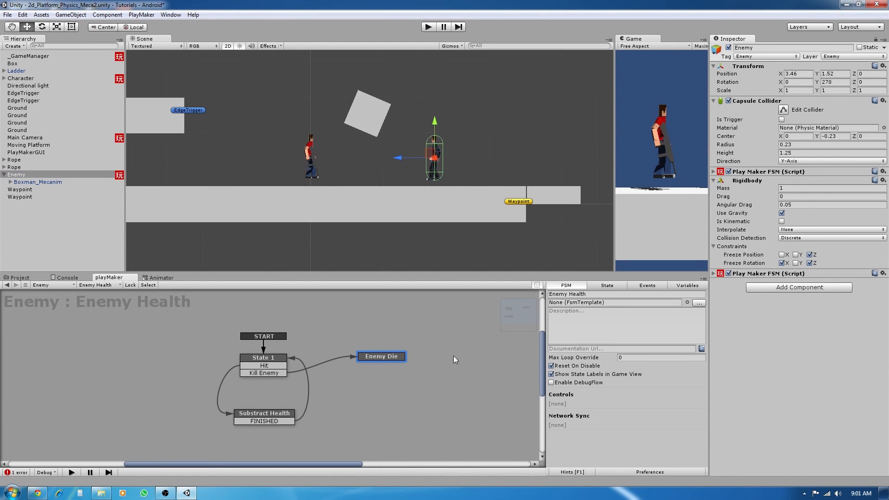
left_click(591, 294)
key("ctrl+c")
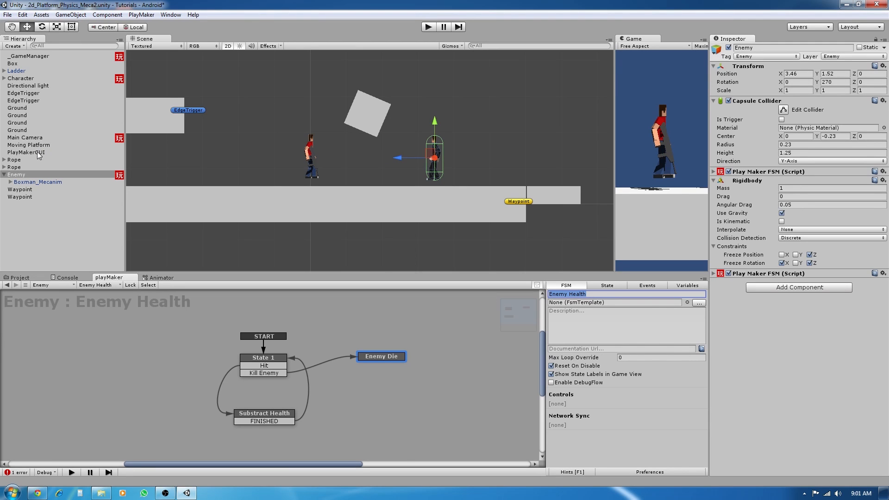
left_click(27, 78)
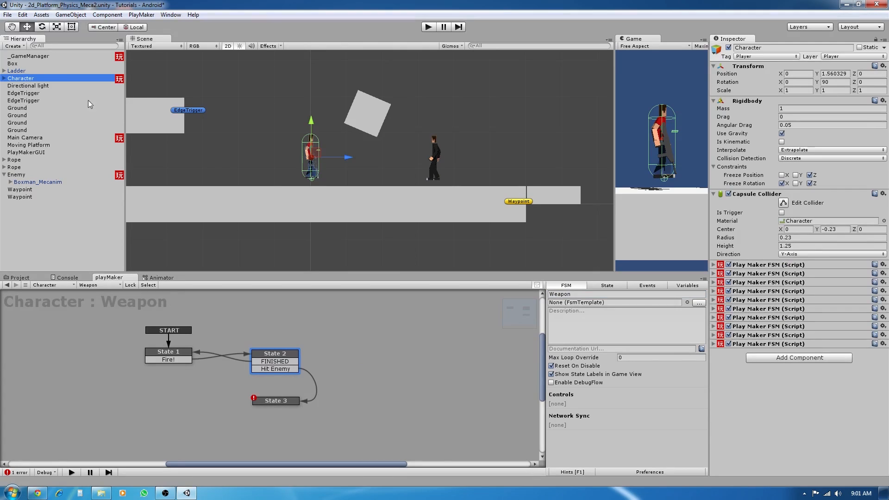
left_click(274, 402)
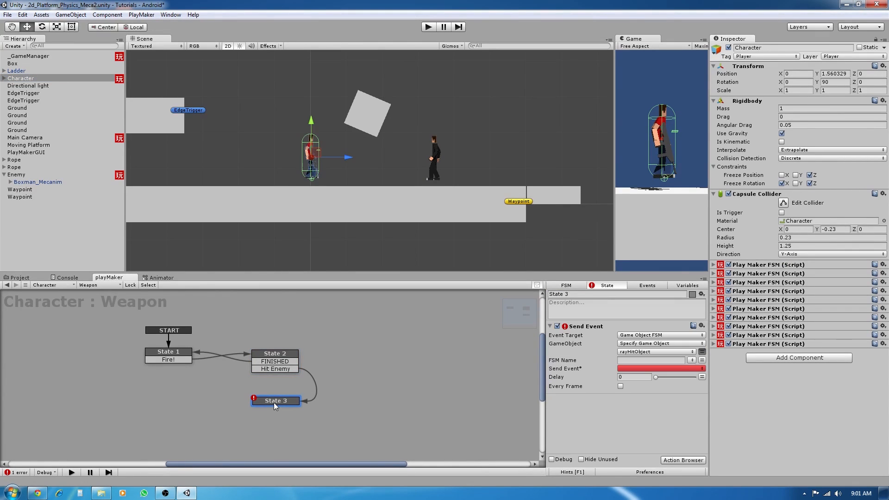
left_click(629, 360)
key("ctrl+v")
left_click(650, 368)
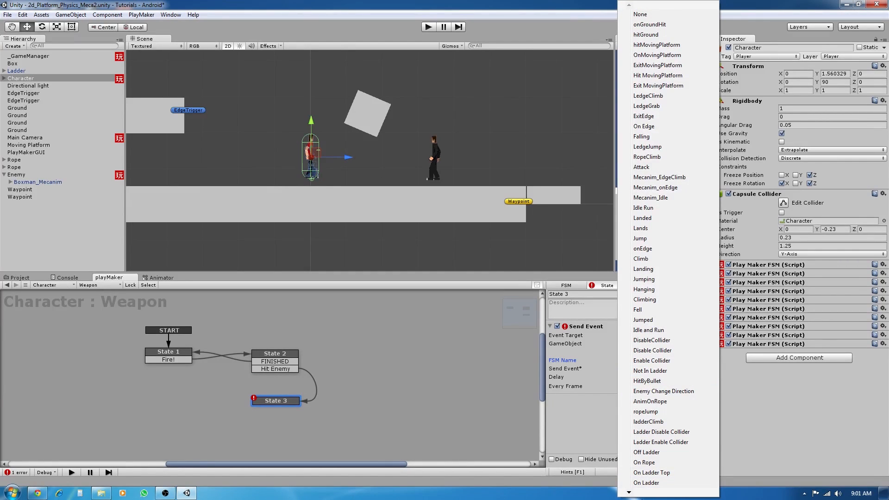
left_click(637, 496)
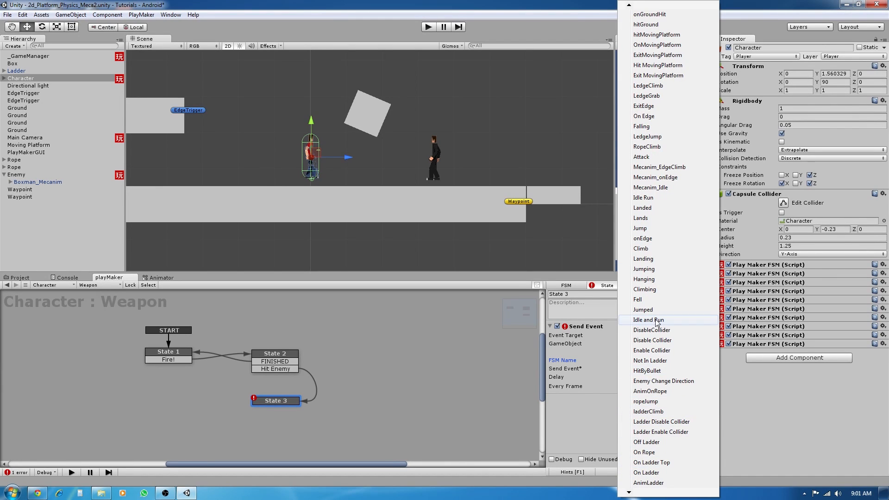
left_click(631, 6)
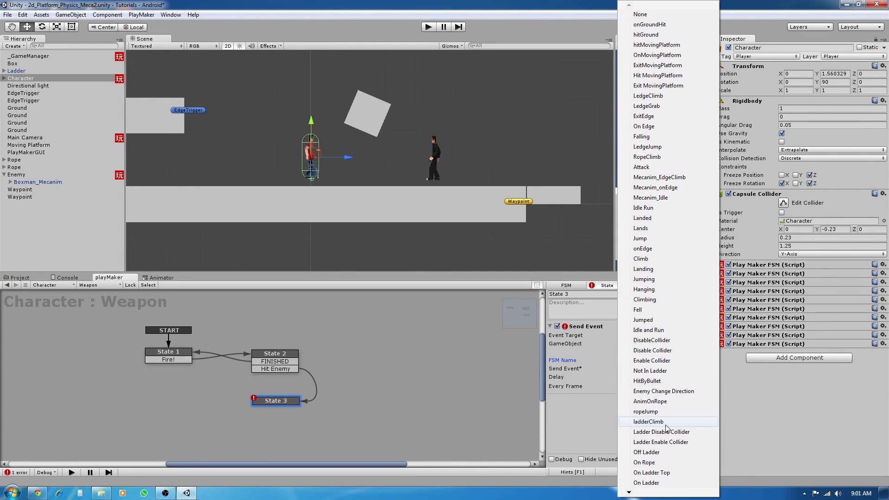
left_click(442, 400)
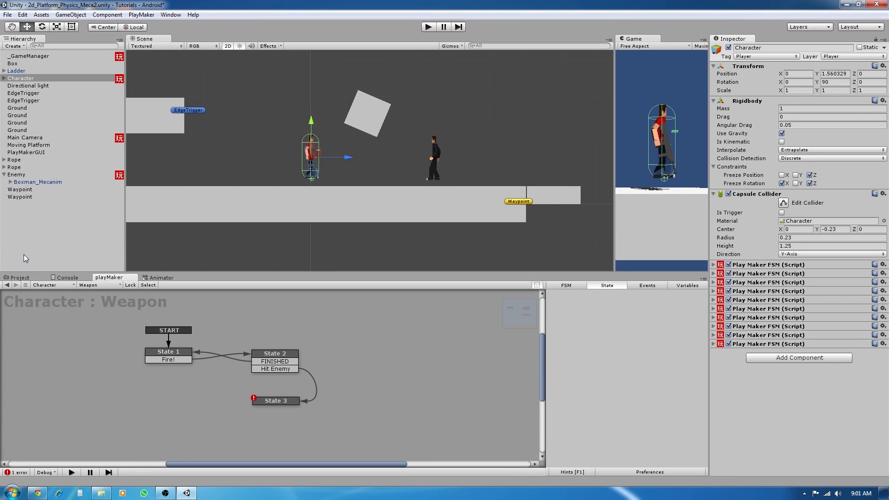
Inspect the Enemy Health FSM for the event that leads to Substract Health and check whether it is global
left_click(17, 174)
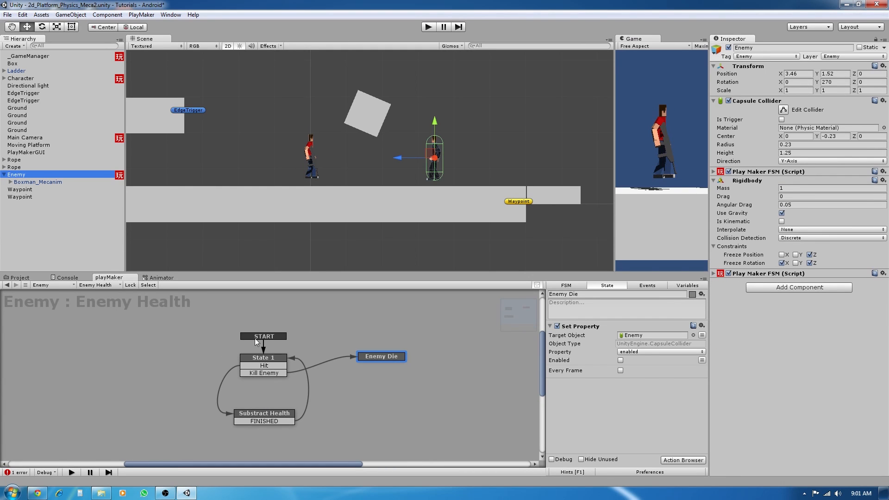
middle_click_drag(232, 389, 238, 370)
left_click(271, 348)
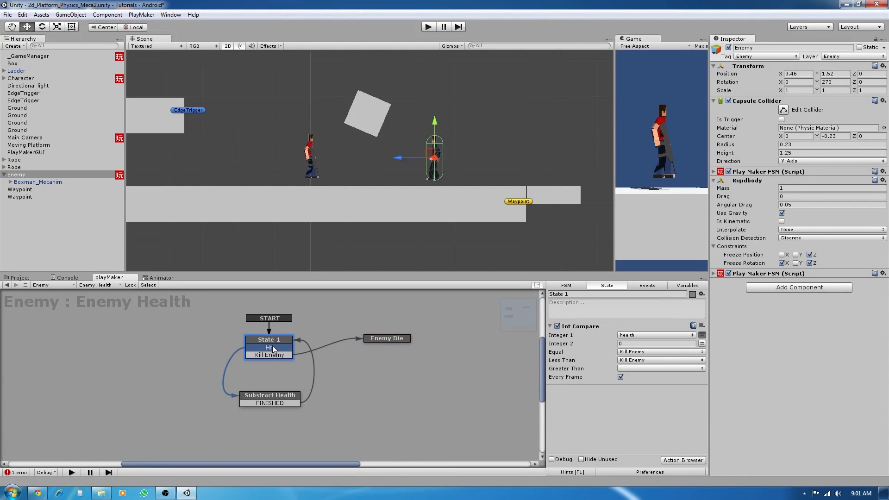
left_click(647, 286)
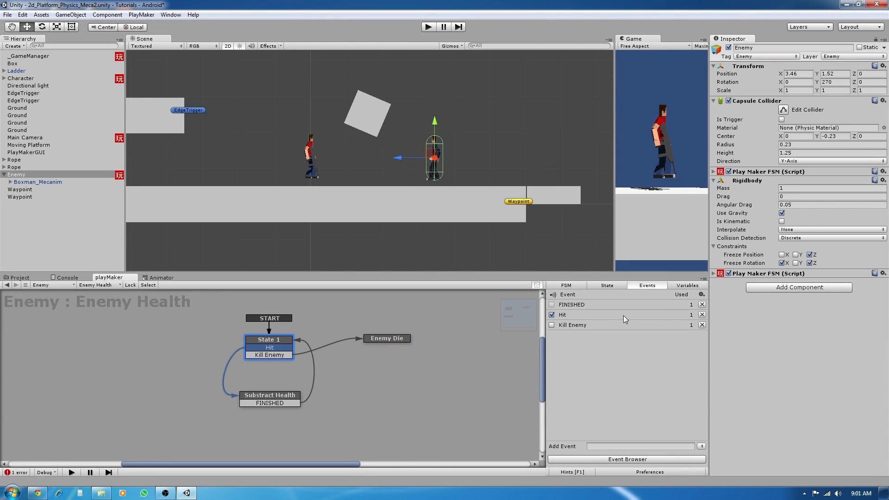
left_click(608, 286)
left_click(578, 285)
left_click(283, 401)
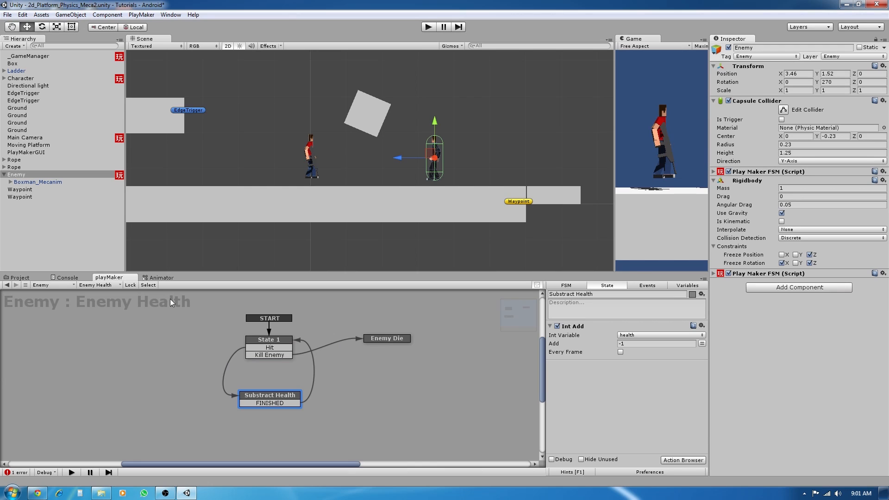
Set the event sent by State 3's Send Event action in the Character's Weapon FSM to Hit
left_click(22, 78)
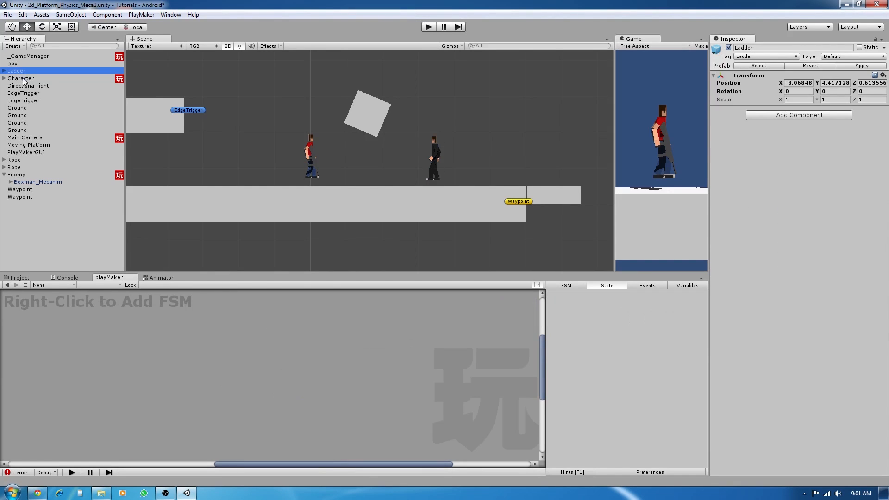
left_click(273, 401)
left_click(634, 369)
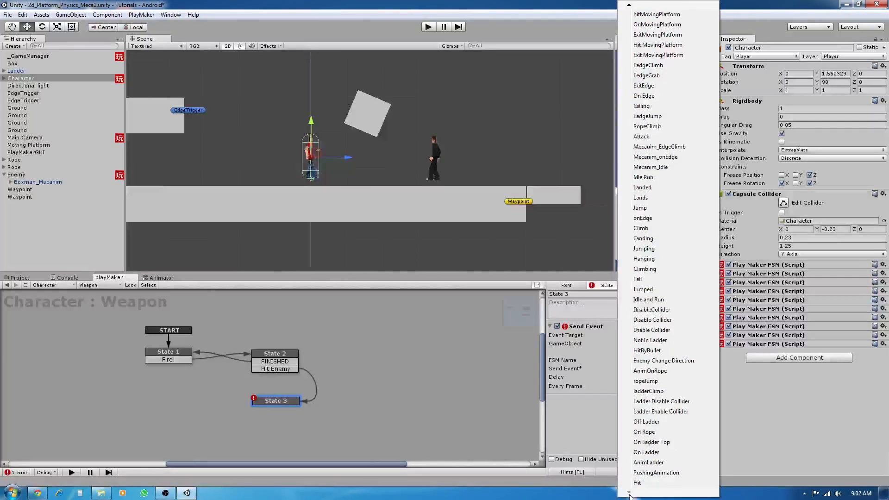
left_click(644, 484)
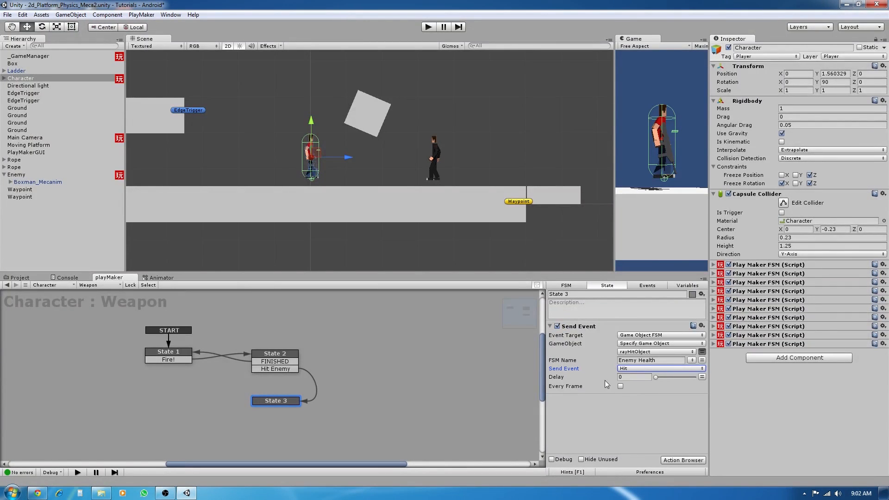
Add a FINISHED transition to State 3, connect it back to State 1, and shift State 3 slightly down
right_click(280, 404)
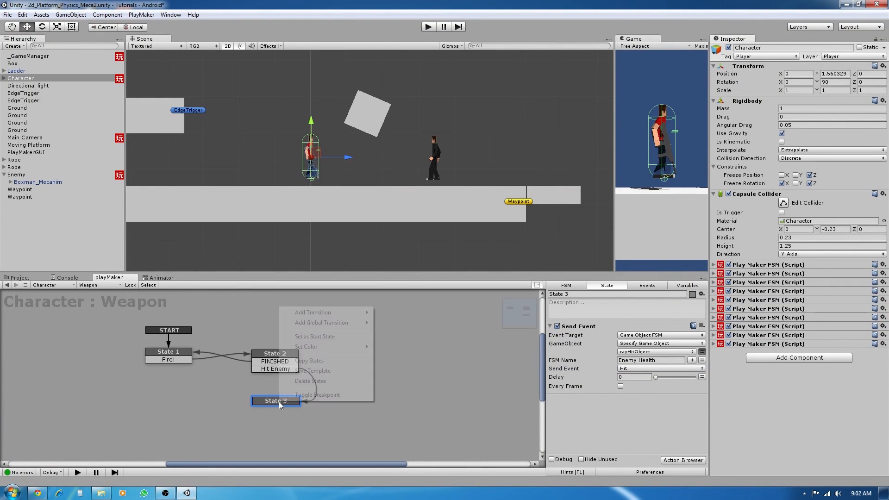
mouse_move(371, 315)
left_click(415, 316)
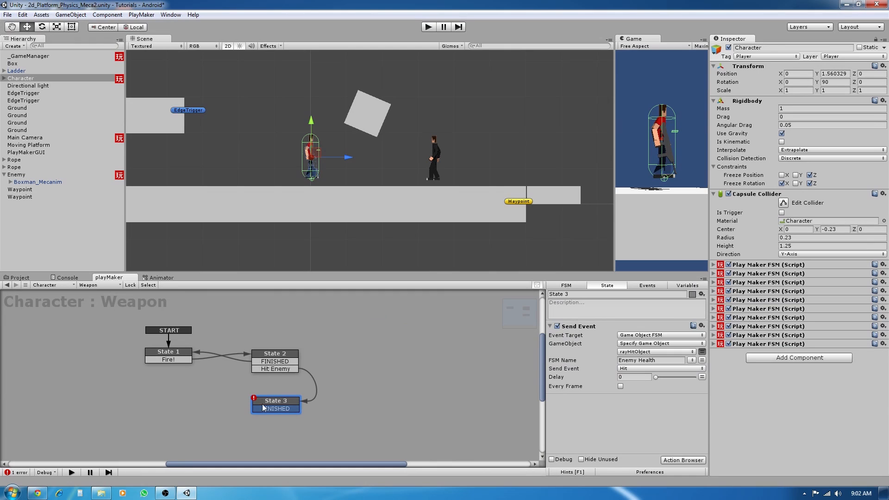
left_click_drag(267, 408, 189, 362)
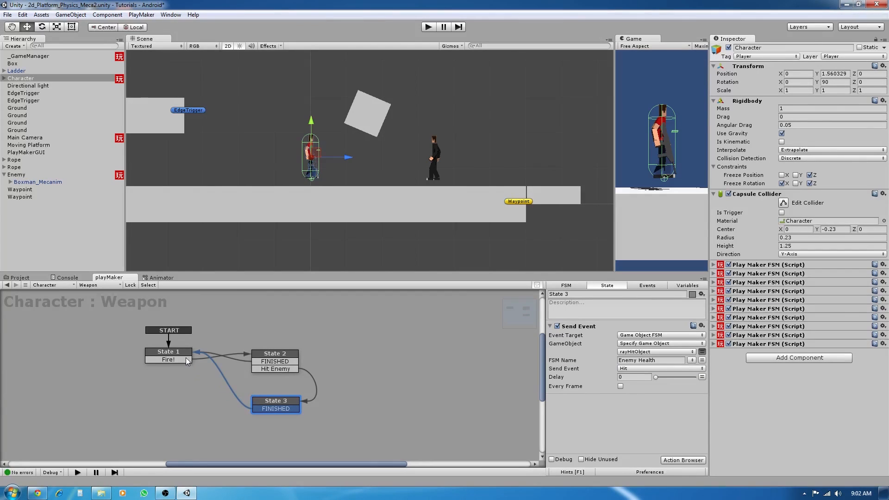
left_click_drag(269, 404, 266, 408)
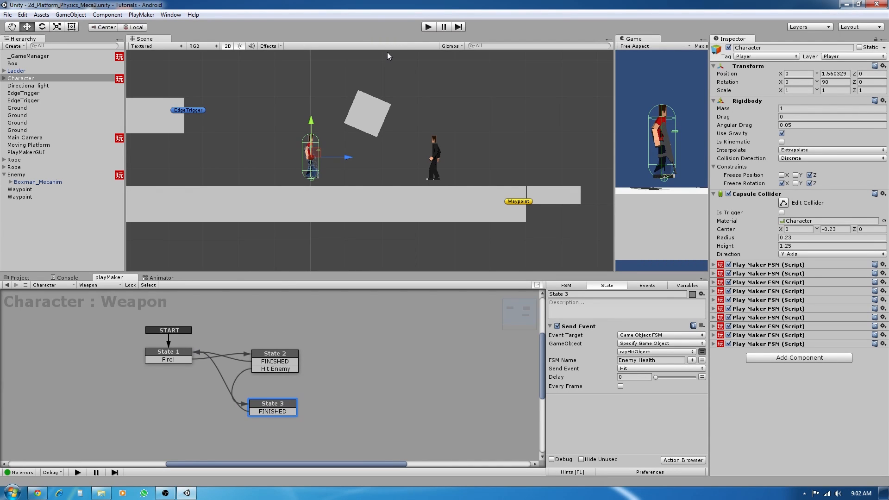
Run the game and show the health variable of the Enemy's Enemy Health FSM for monitoring
left_click(428, 29)
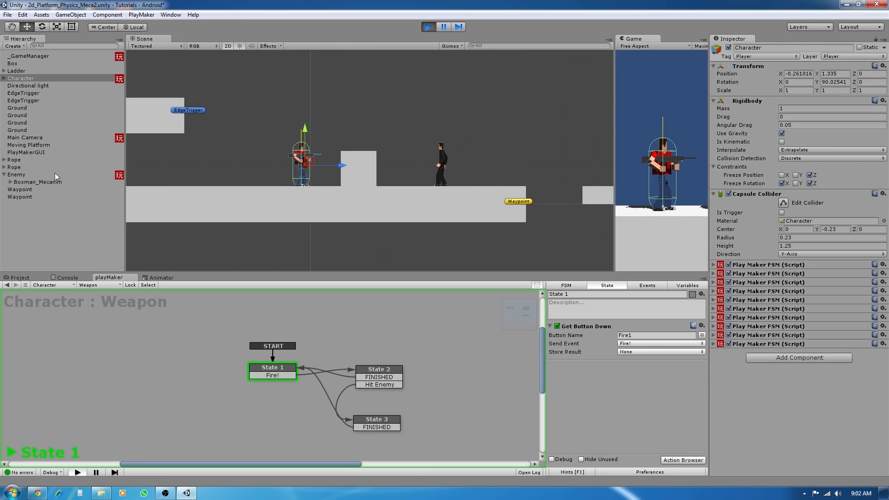
left_click(18, 175)
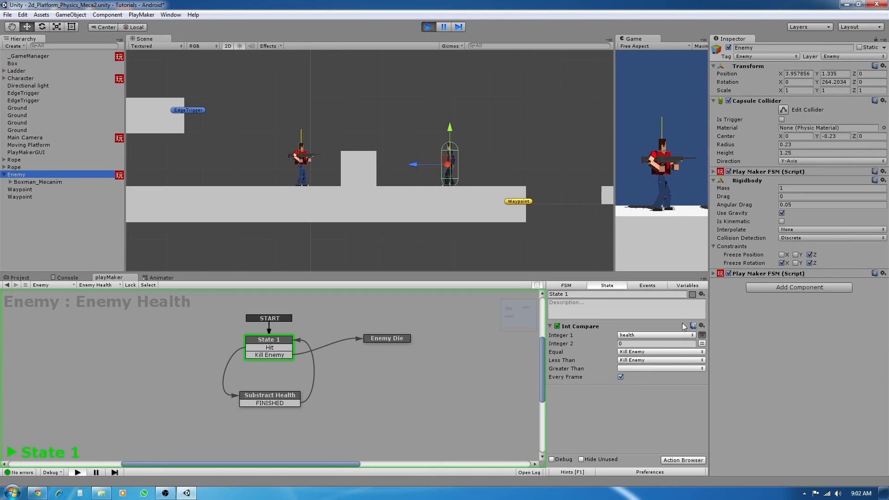
left_click(688, 288)
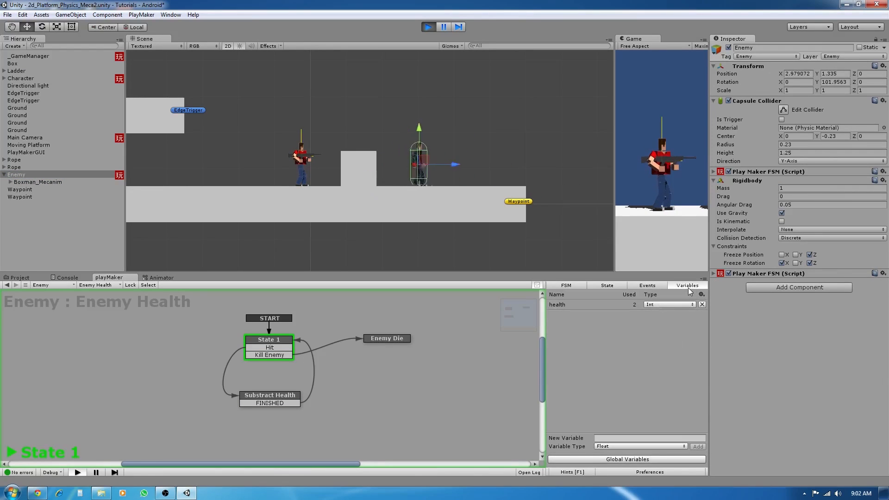
left_click(573, 305)
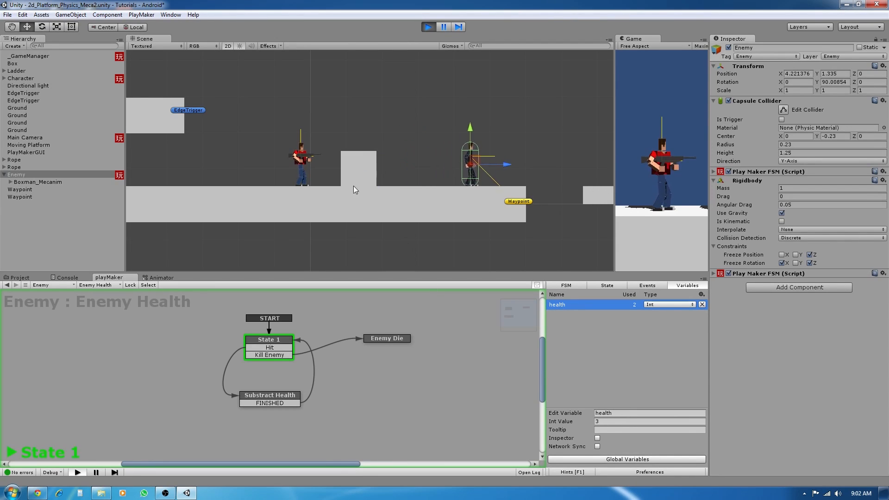
left_click(340, 90)
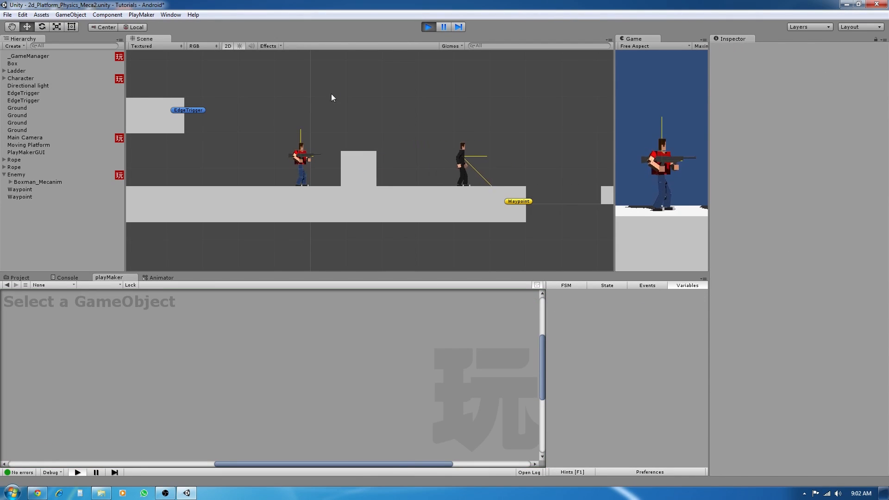
left_click(16, 175)
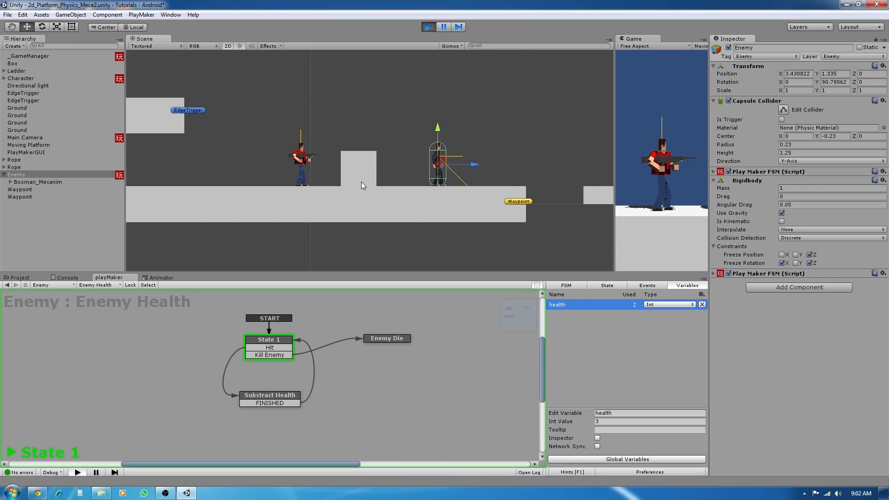
Widen the Game view by narrowing the Scene view beside it while the game runs
key("Left")
key("Right")
key("Left")
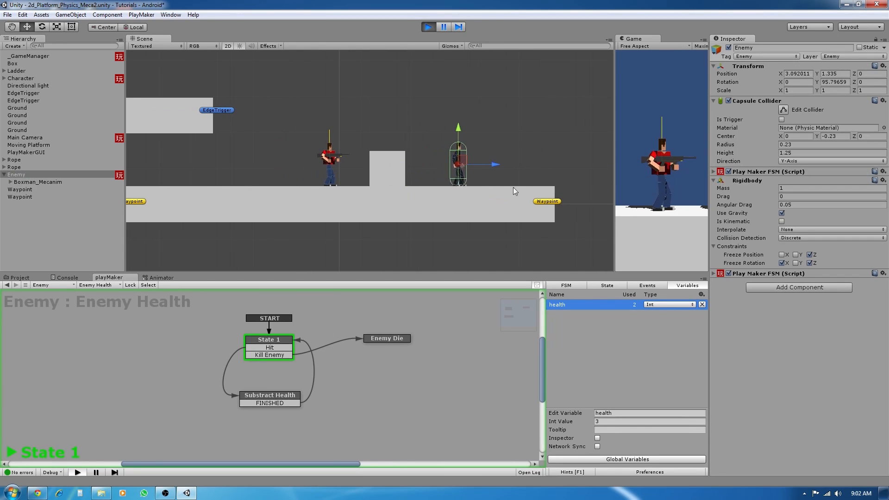
left_click_drag(615, 160, 398, 167)
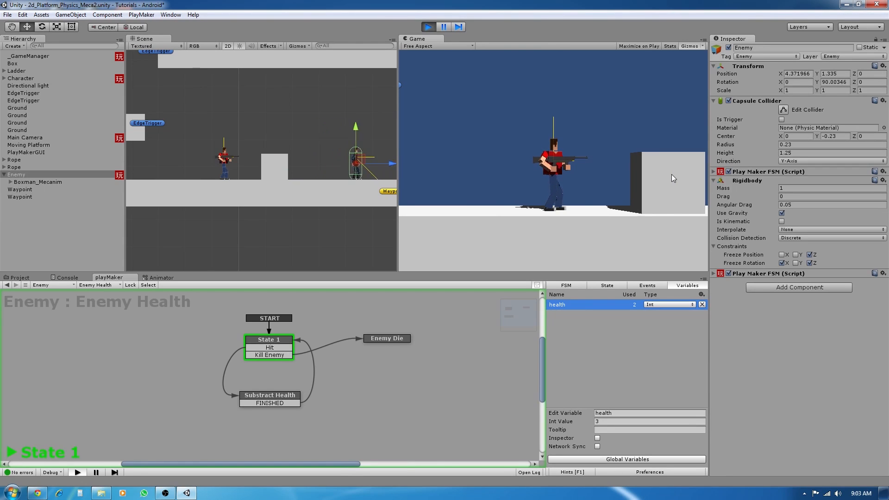
Jump the Character over the box to the Enemy to test the weapon hit, and stop the game
key("Right")
key("space")
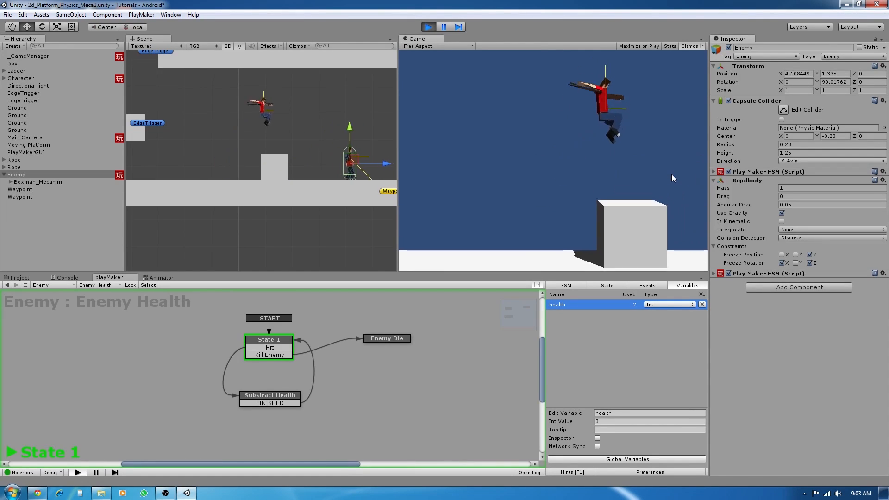
key("Right")
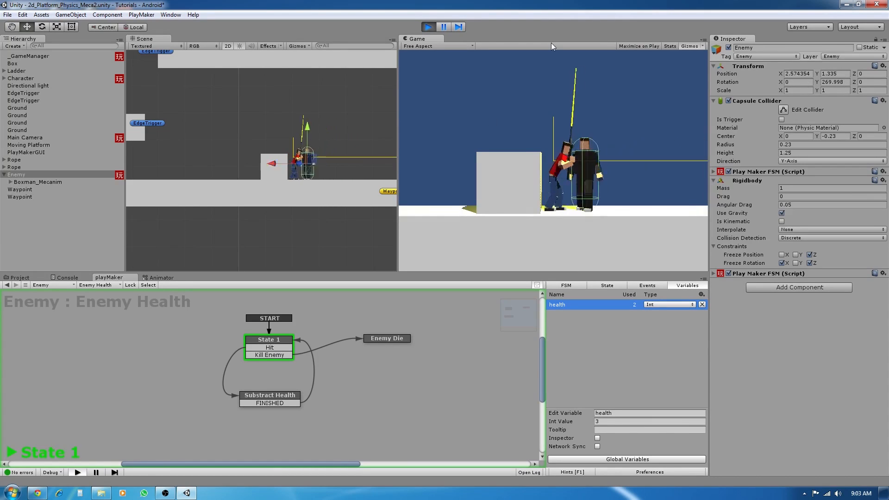
left_click(429, 26)
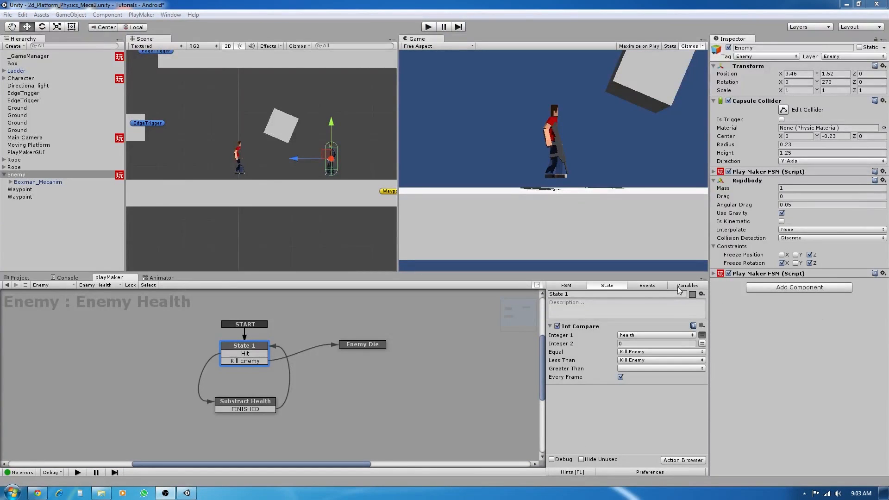
Review the Weapon FSM's Game Object Compare Tag in State 2 and Send Event in State 3 for misconfiguration
left_click(646, 286)
left_click(605, 288)
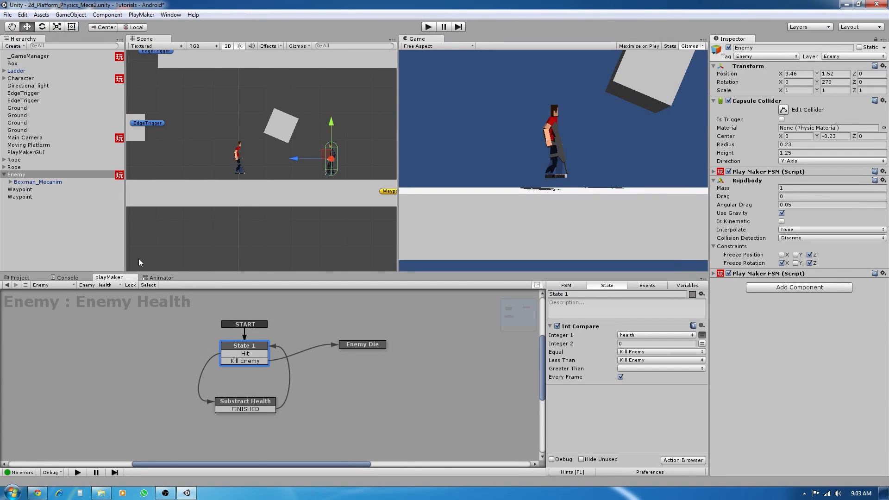
left_click(24, 78)
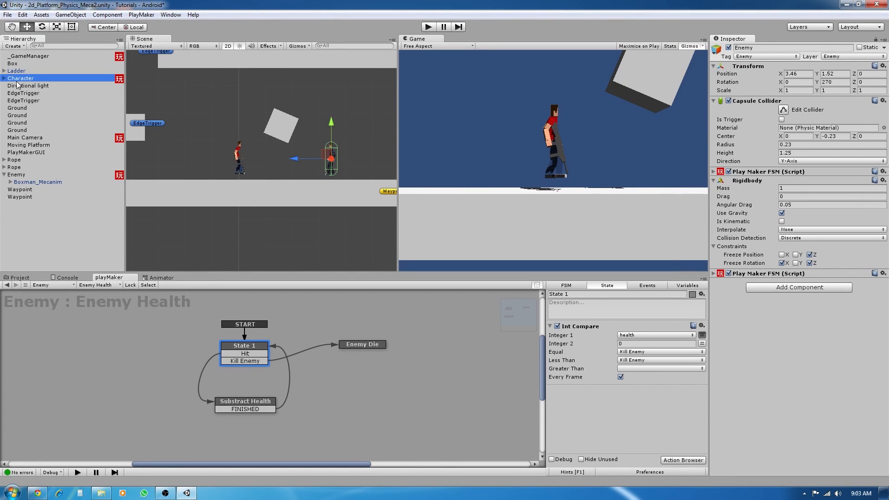
middle_click_drag(288, 369, 306, 369)
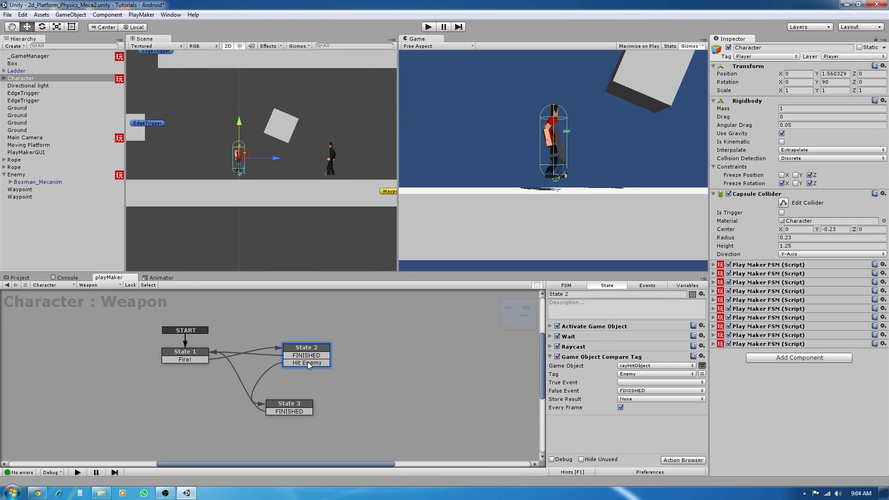
left_click(298, 405)
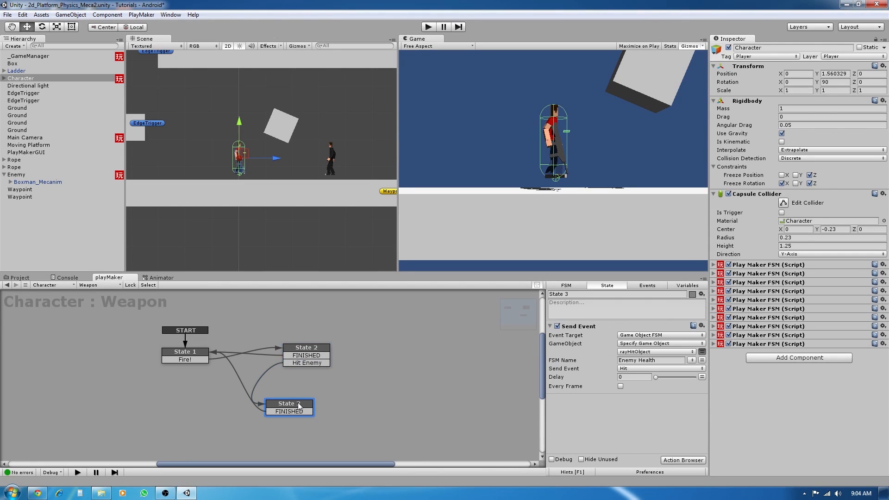
Set the True Event of the Game Object Compare Tag action in the Weapon FSM's State 2 to Hit Enemy
left_click(319, 356)
left_click(629, 383)
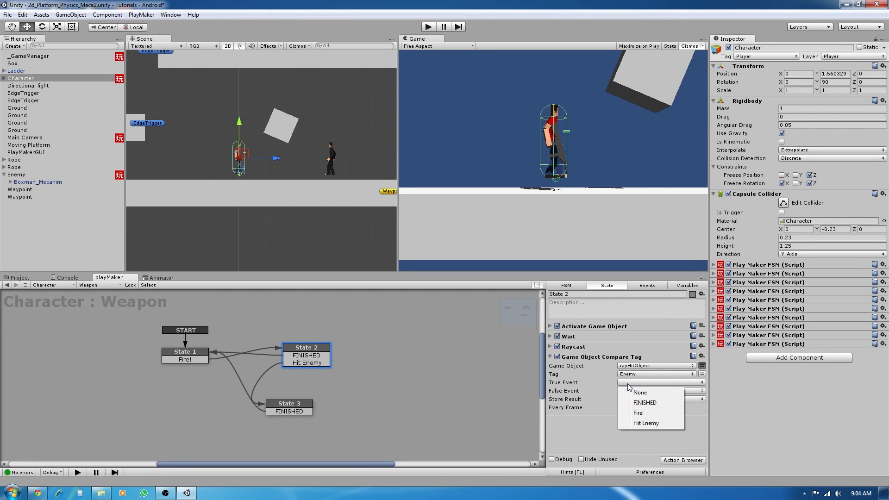
left_click(644, 423)
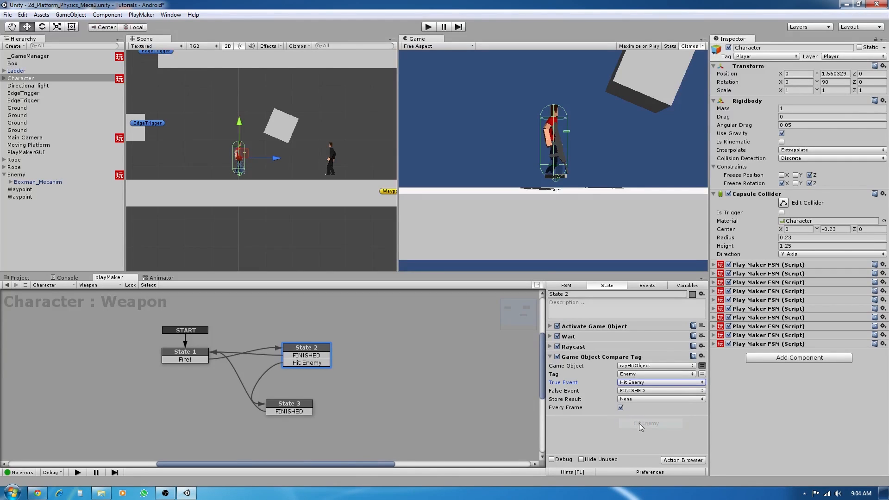
Run the game with the health variable of the Enemy's Enemy Health FSM shown and the Game view widened
left_click(428, 27)
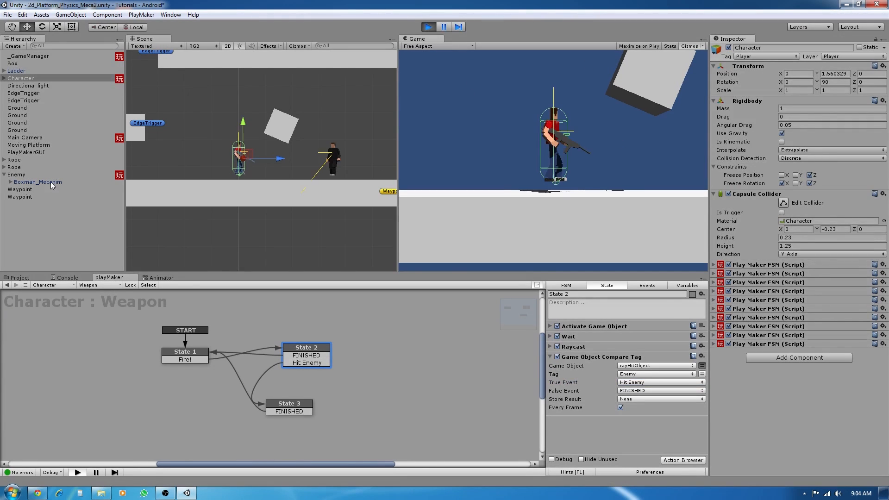
left_click(16, 174)
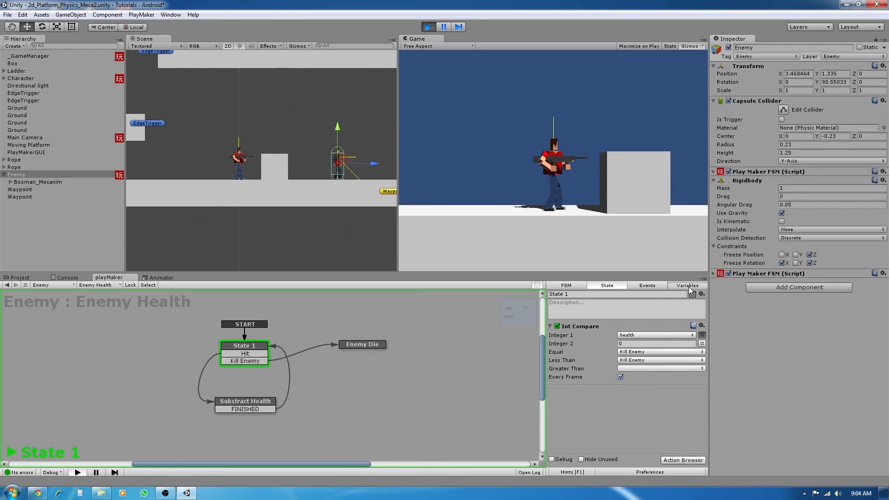
left_click(687, 285)
left_click(568, 305)
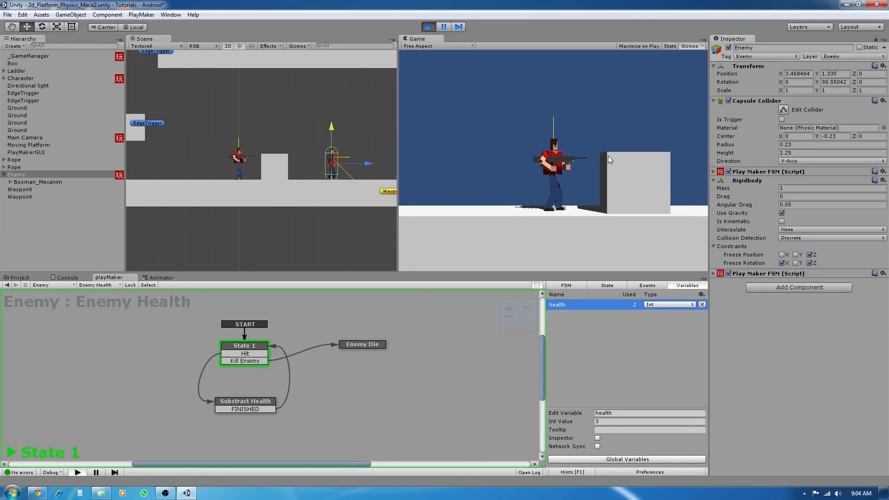
left_click_drag(398, 145, 329, 143)
Jump the Character over the box and fire three shots at the Enemy to test the health subtraction
left_click(563, 165)
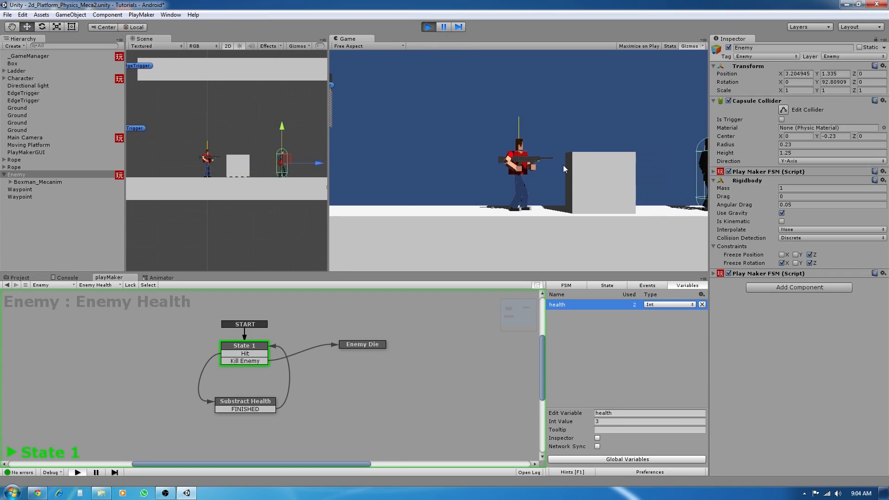
key("Left")
key("Right")
key("space")
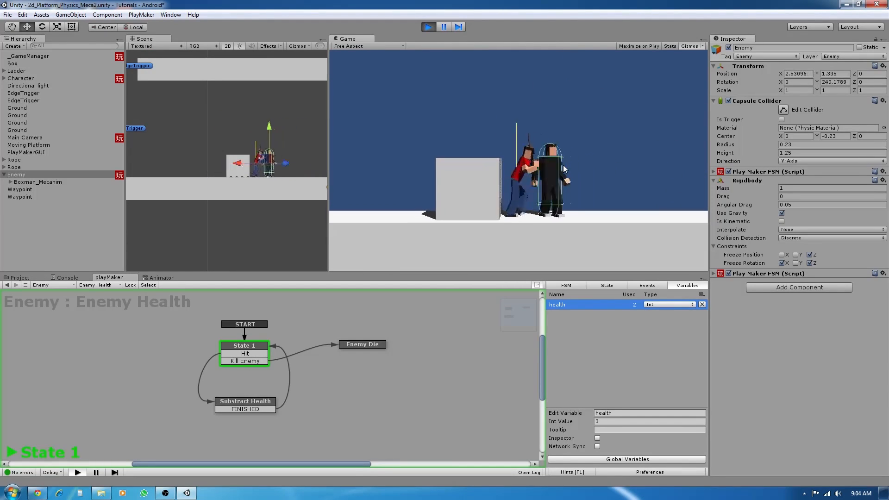
left_click(563, 165)
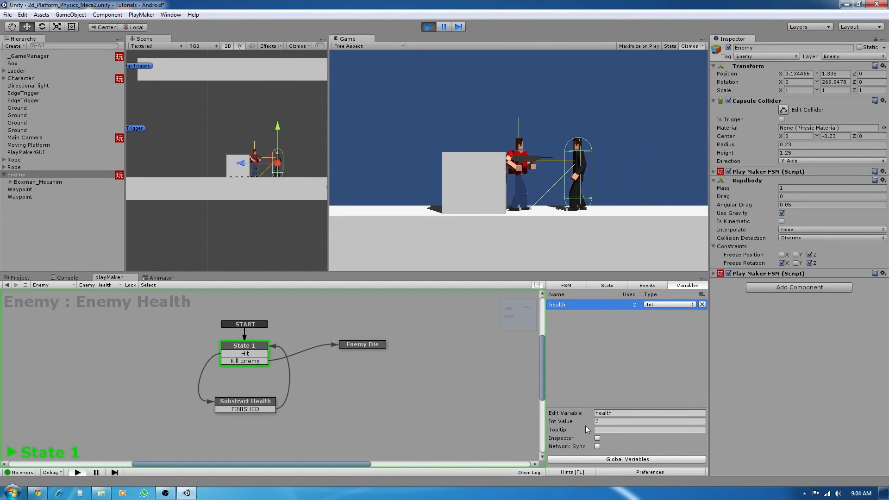
key("ctrl")
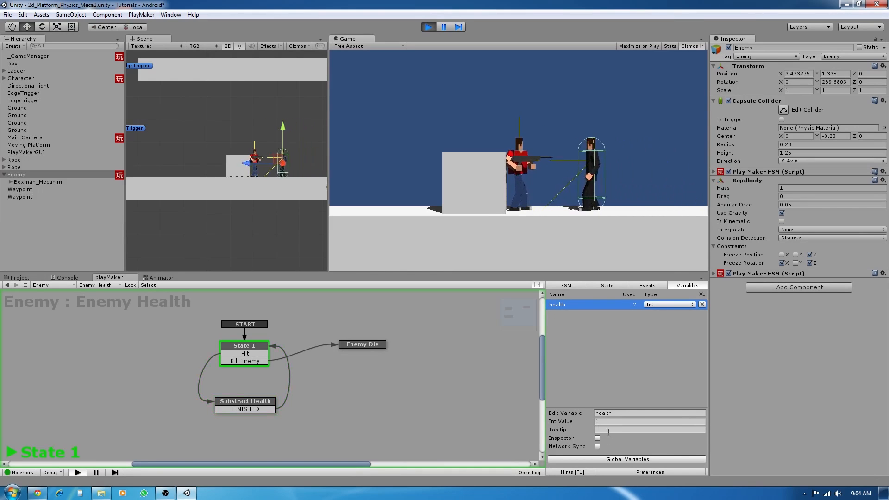
key("ctrl")
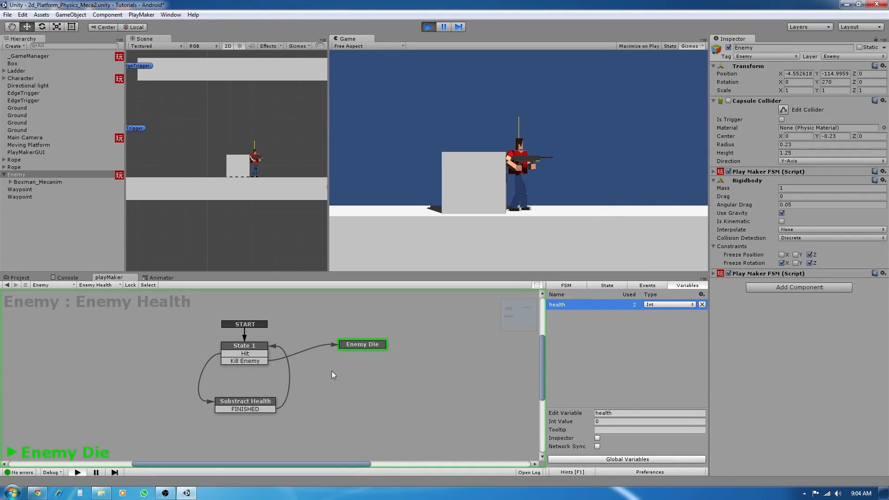
Examine State 1 and the Enemy Die state of the Enemy Health FSM, and stop the game
left_click(263, 345)
left_click(363, 344)
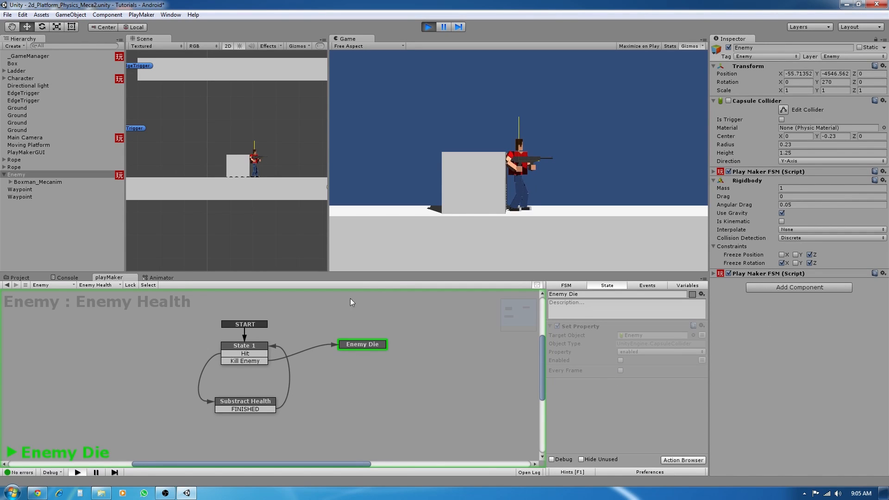
left_click(429, 27)
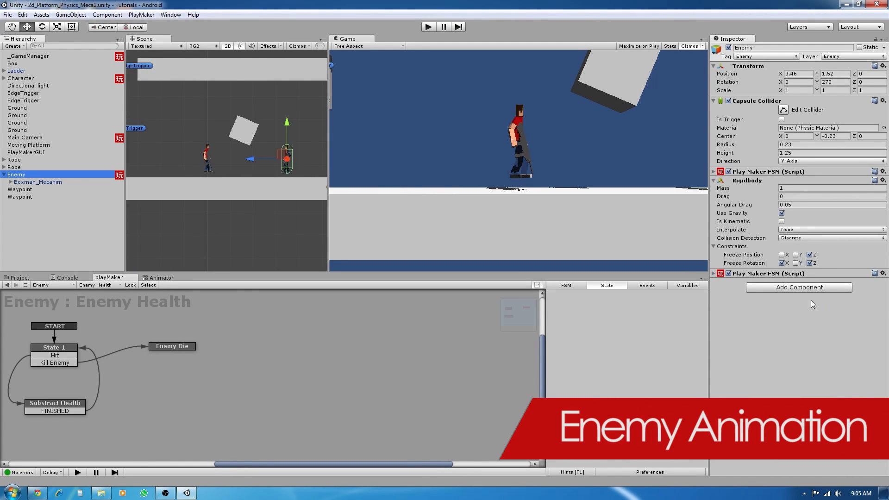
Select the Enemy's Boxman_Mecanim model and open the Animation folder inside the Character assets
left_click(798, 288)
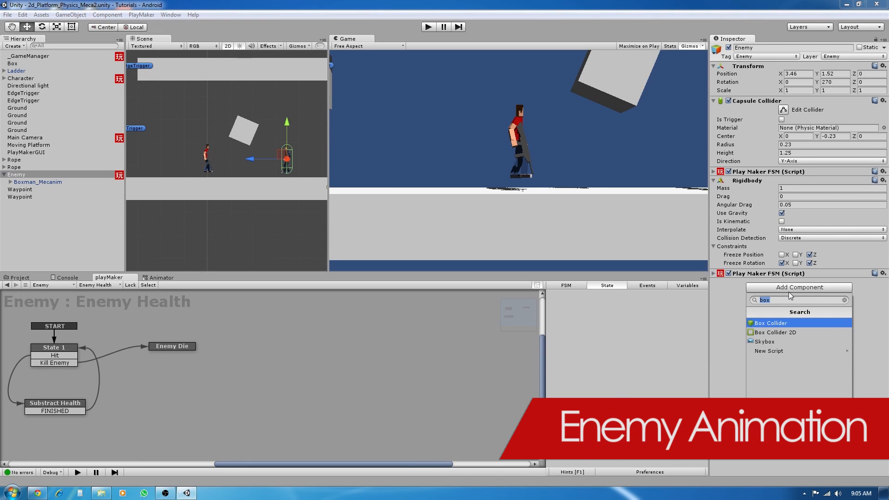
left_click(40, 183)
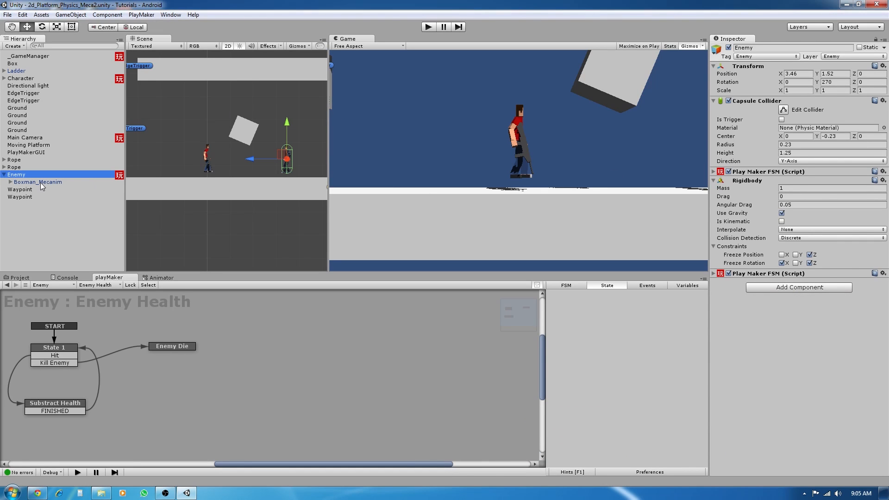
left_click(37, 182)
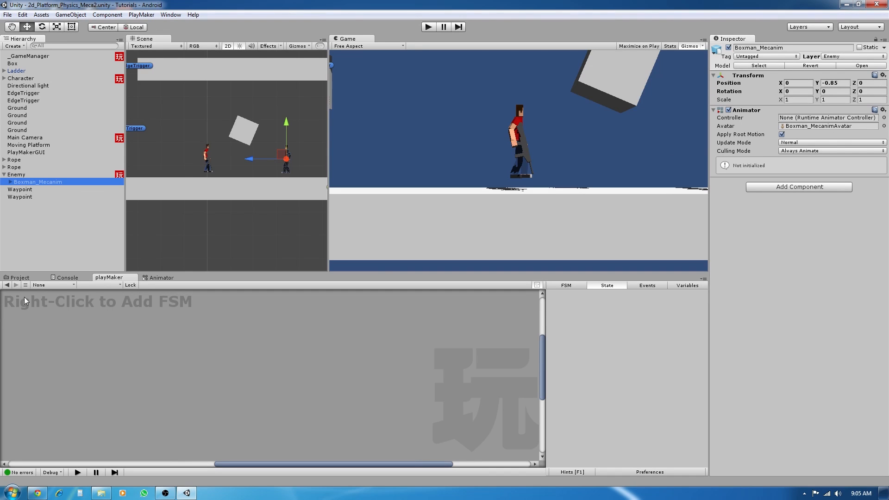
left_click(19, 277)
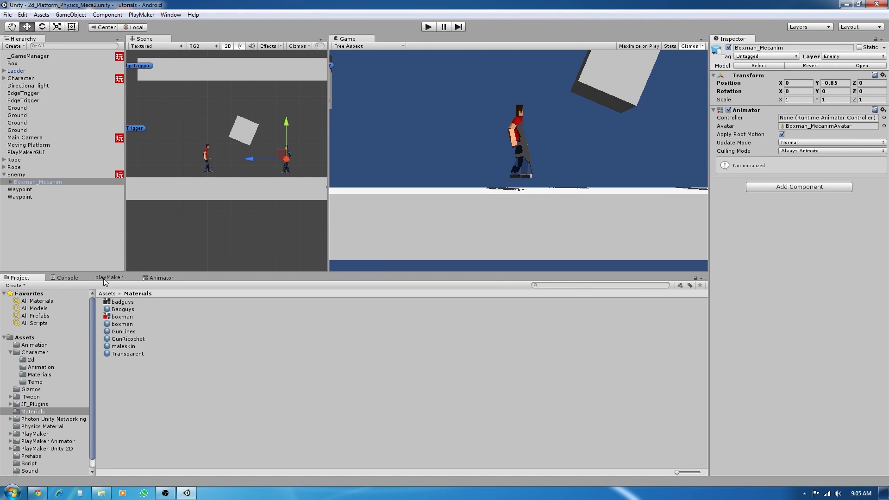
left_click(11, 352)
left_click(35, 345)
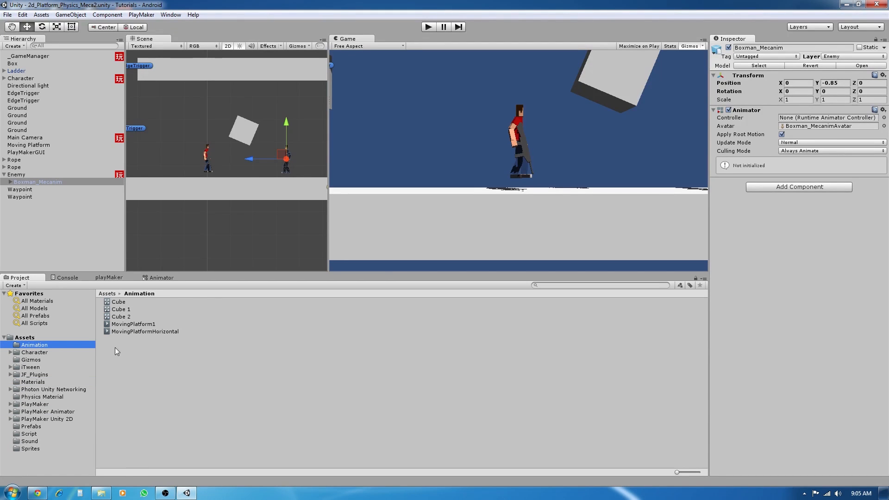
left_click(10, 352)
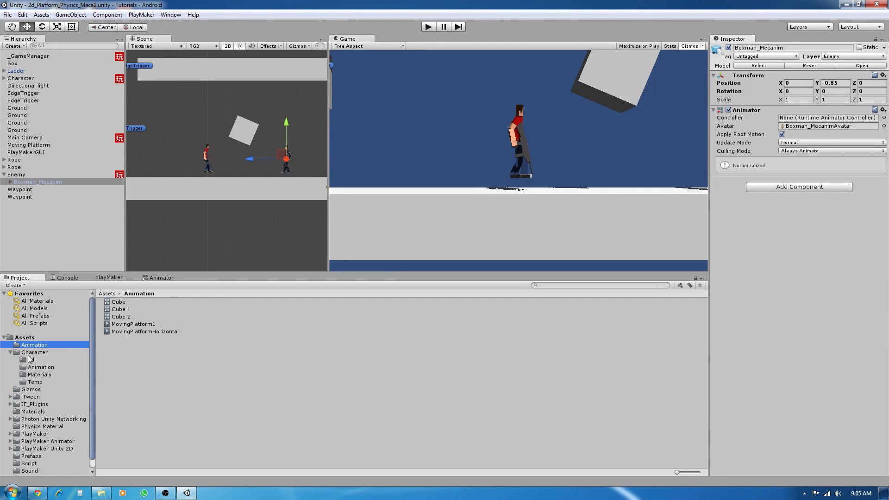
left_click(40, 367)
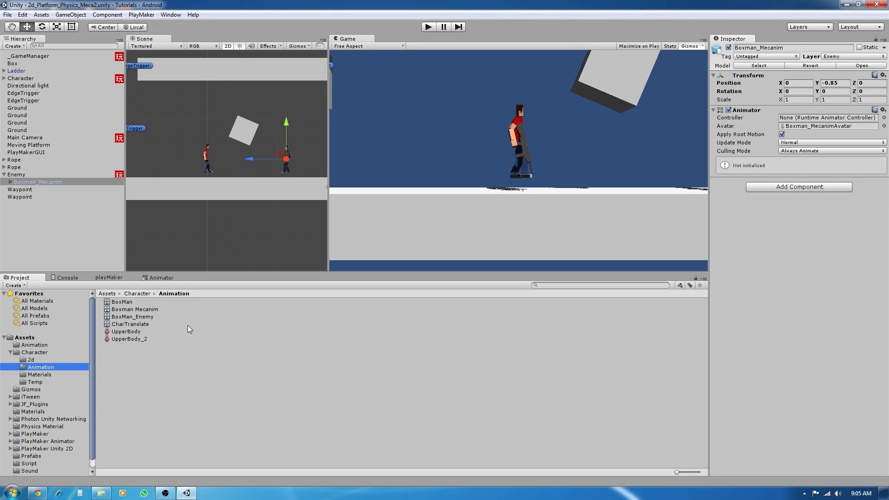
Review the BoxMan_Enemy controller's state graph and the Controller slot of the Animator on the Enemy's Boxman_Mecanim
left_click(135, 317)
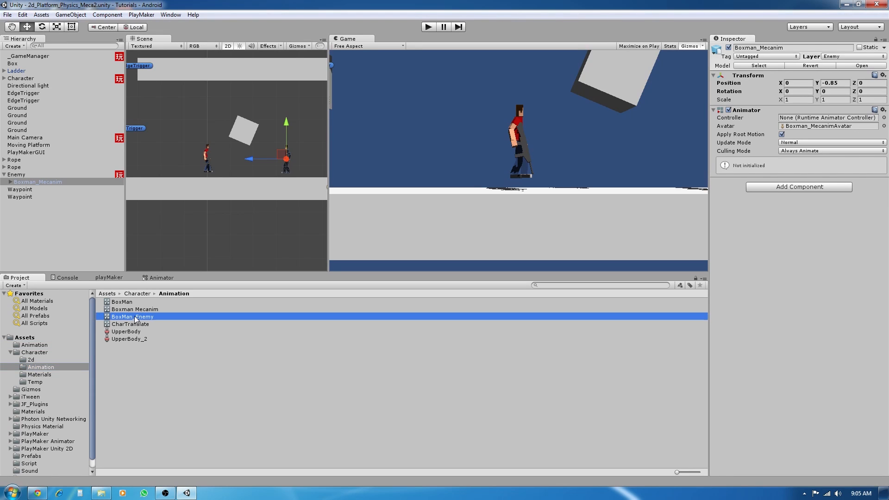
double_click(133, 318)
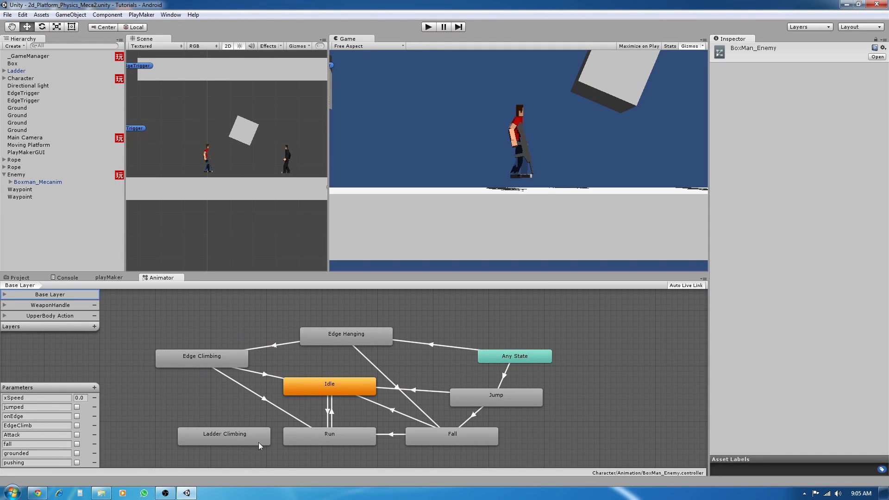
left_click(21, 278)
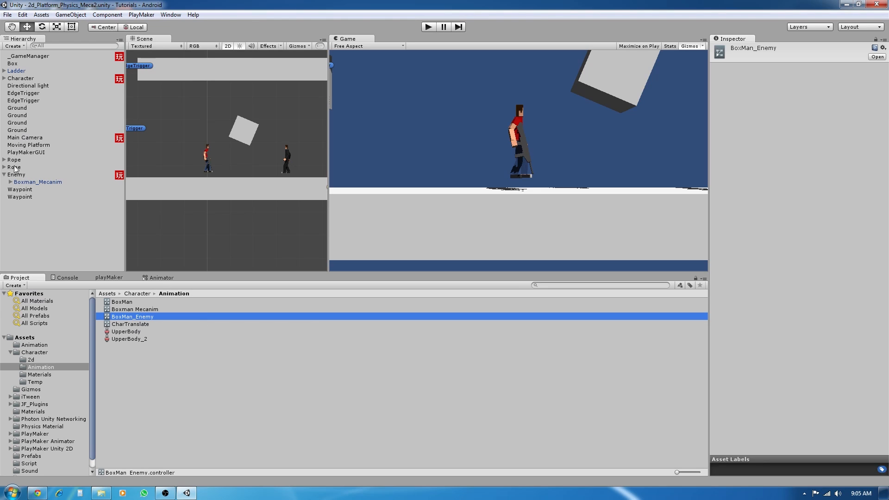
left_click(27, 183)
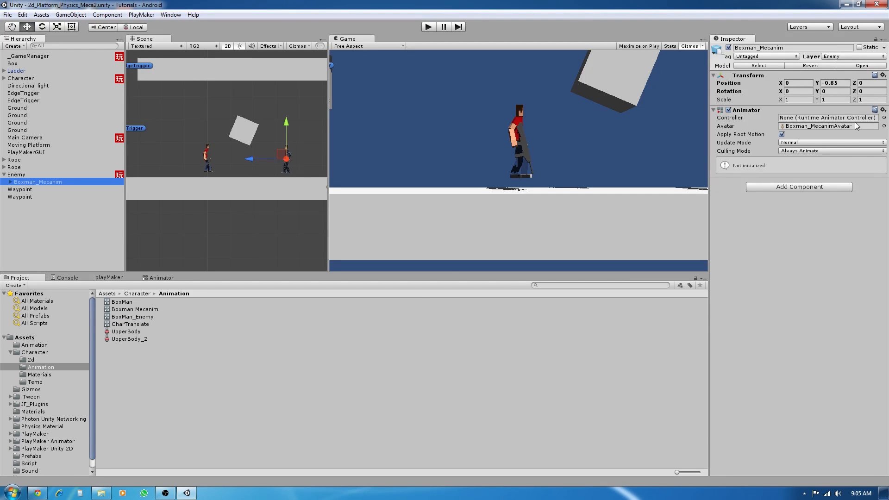
left_click(853, 118)
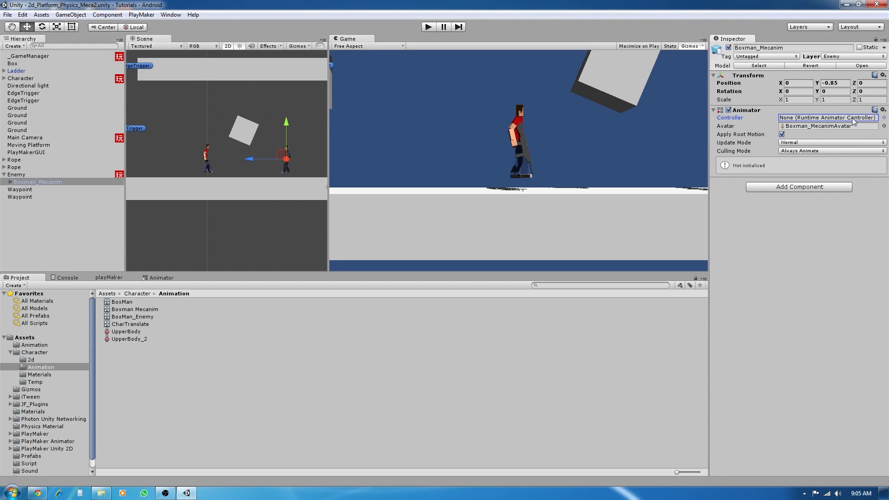
right_click(133, 393)
mouse_move(234, 245)
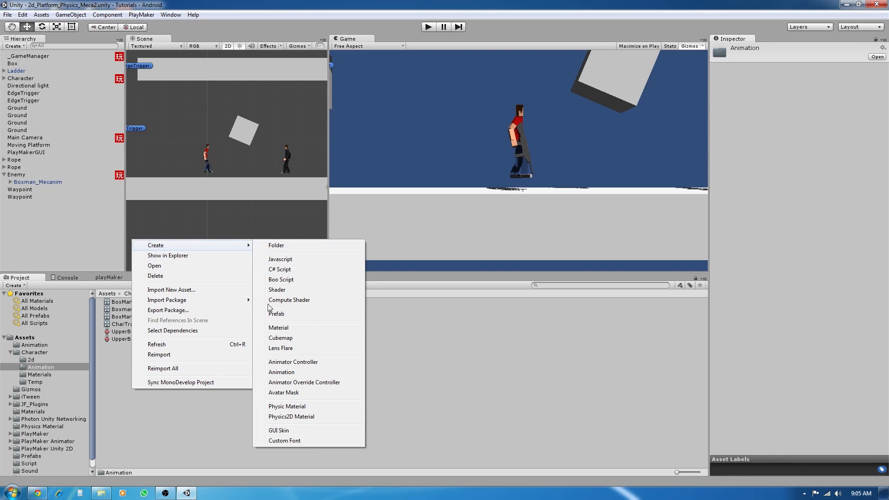
left_click(134, 412)
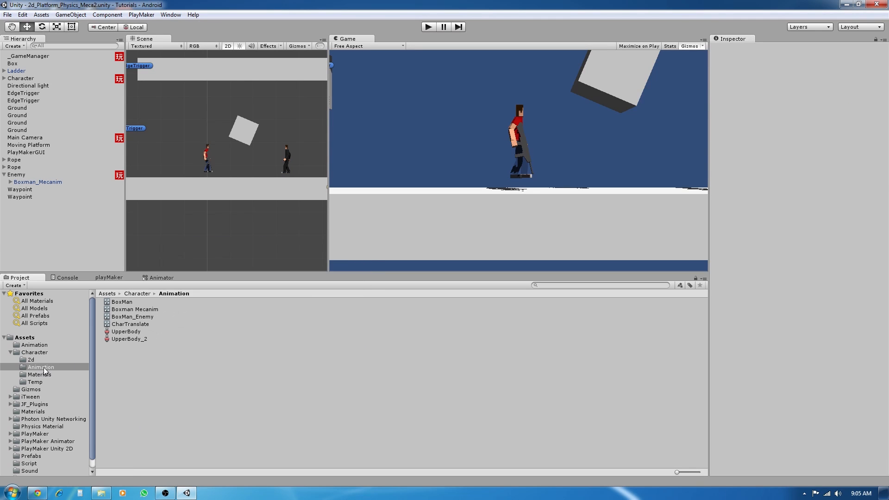
Create an Animator Controller named Enemy in the Character's Animation folder
right_click(148, 380)
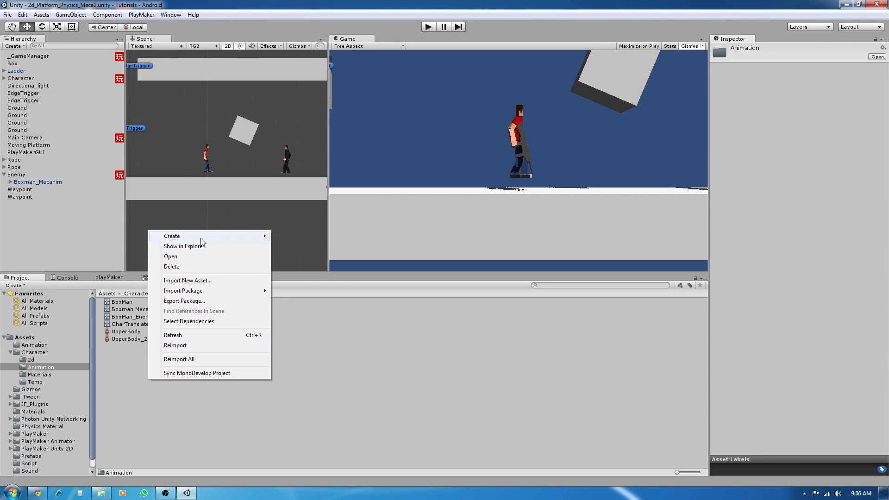
mouse_move(261, 236)
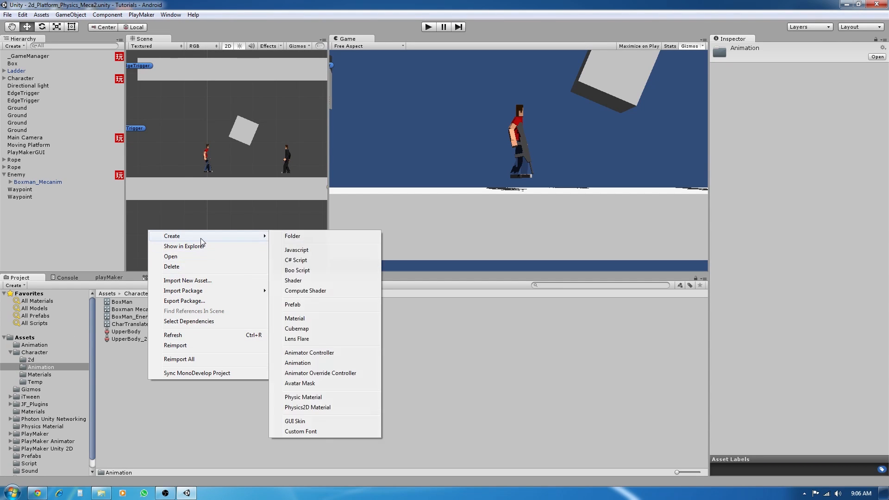
left_click(322, 353)
type("Enemy")
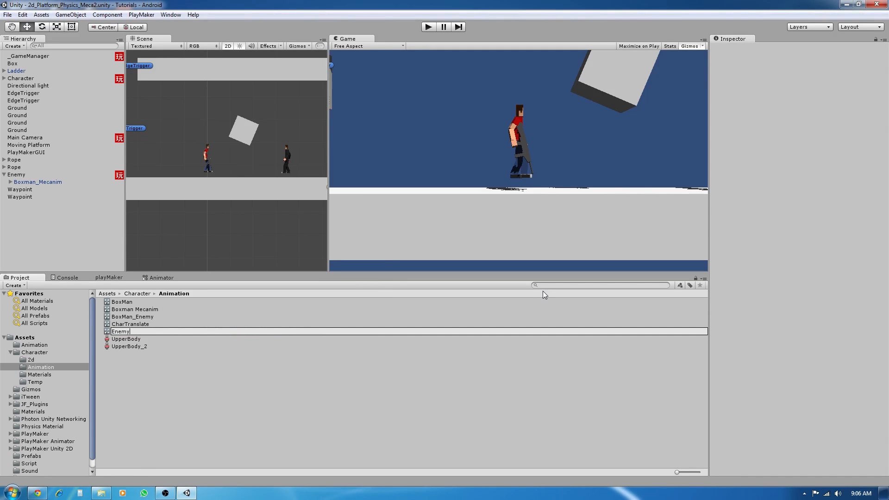
key("Return")
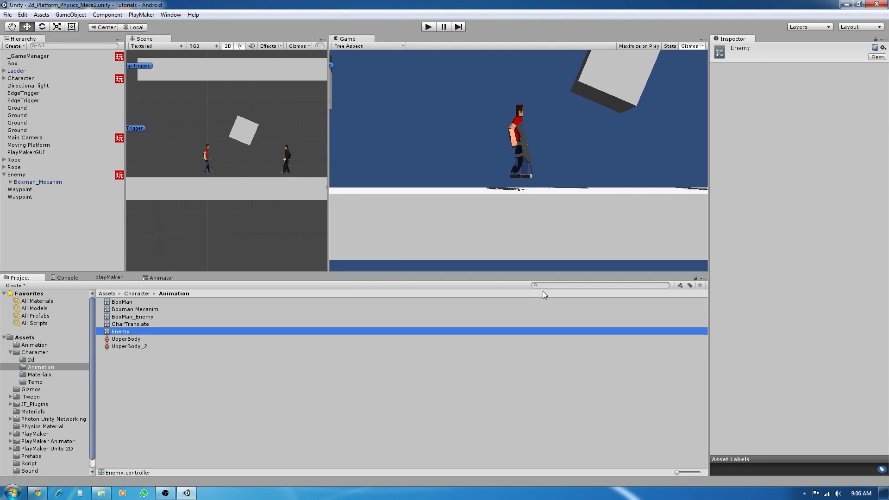
Add an empty state to the Enemy controller's base layer and arrange it just below Any State
double_click(124, 331)
left_click_drag(354, 389, 290, 315)
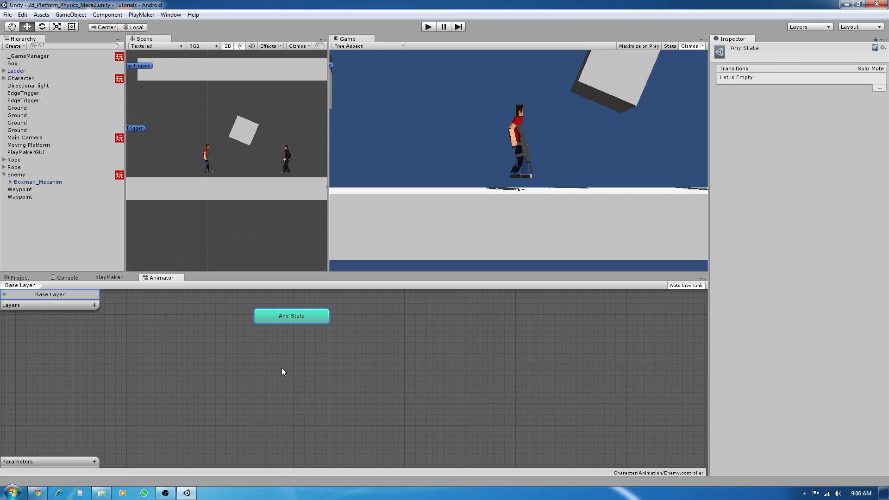
right_click(289, 378)
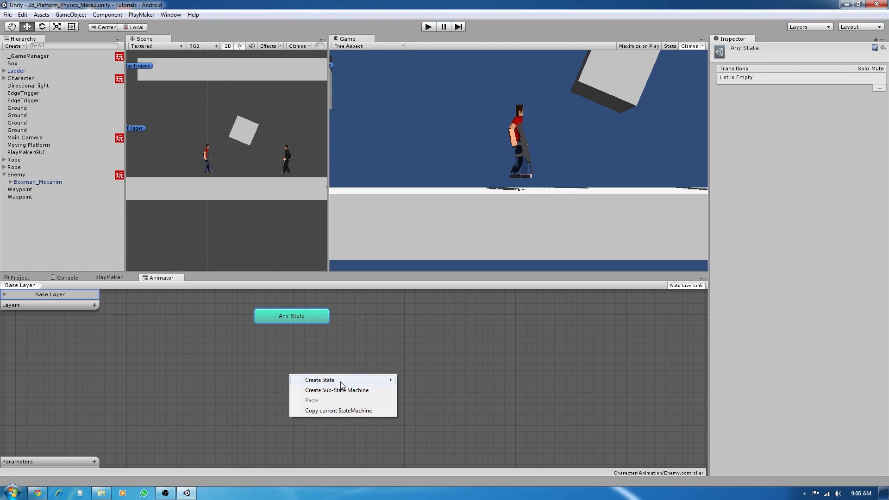
mouse_move(340, 380)
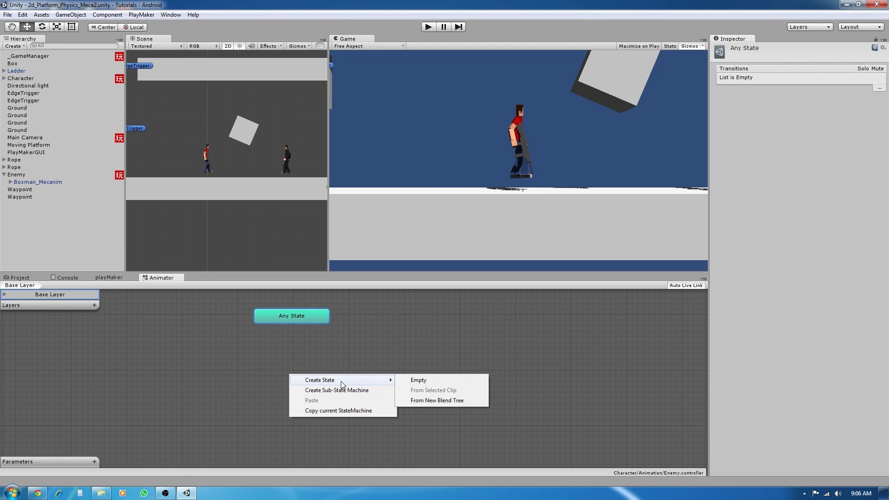
left_click(413, 384)
left_click_drag(362, 382, 323, 357)
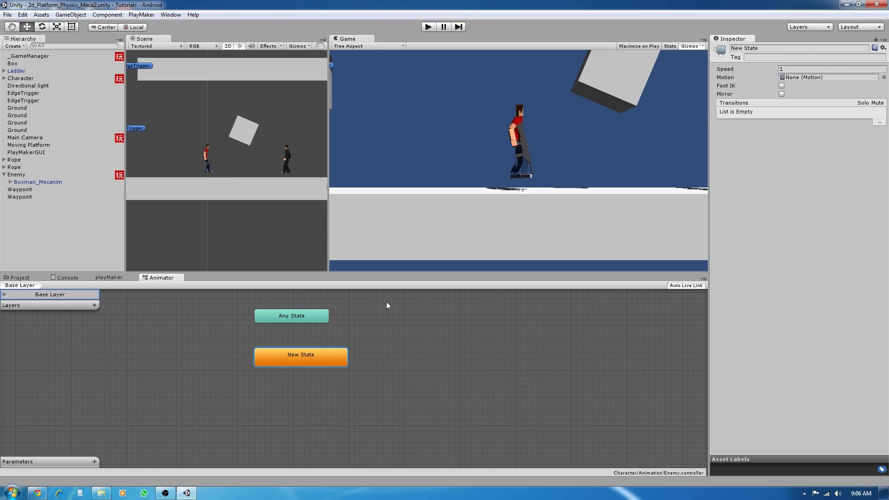
Assign the Run clip from Boxman_Mecanim.FBX as the new state's motion and move the state aside to free space below Any State
left_click(884, 77)
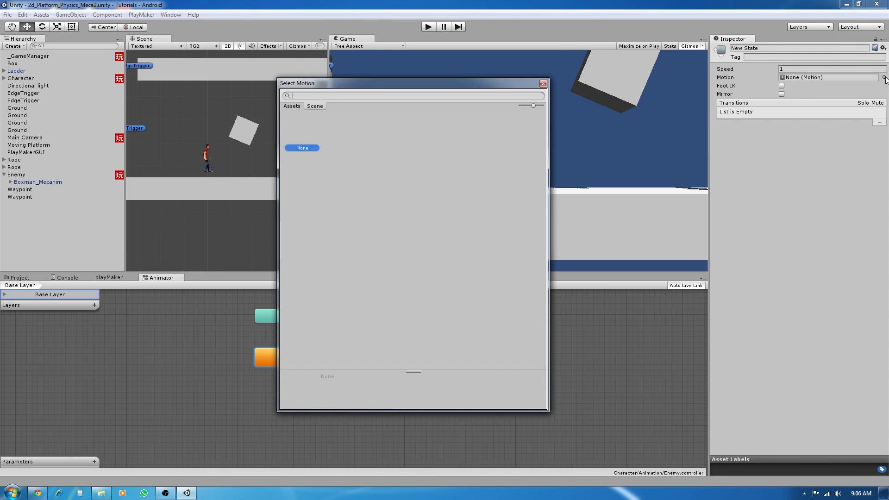
left_click(299, 106)
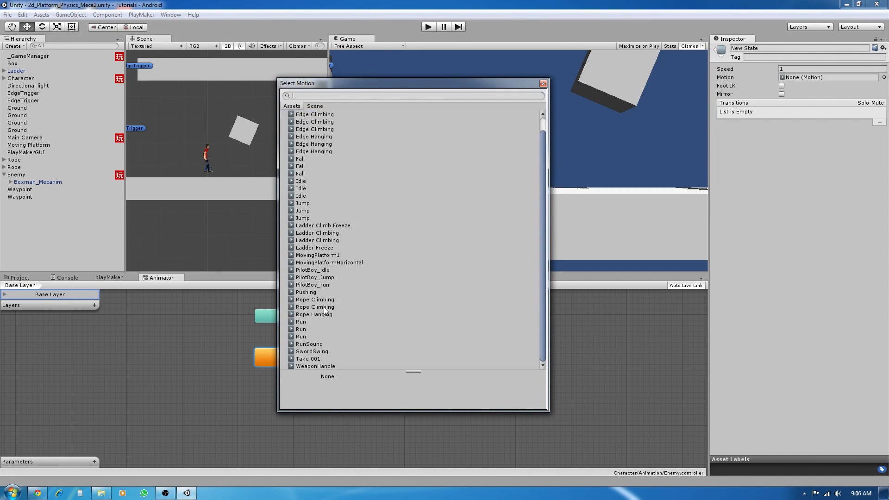
left_click(303, 323)
left_click(303, 329)
double_click(298, 322)
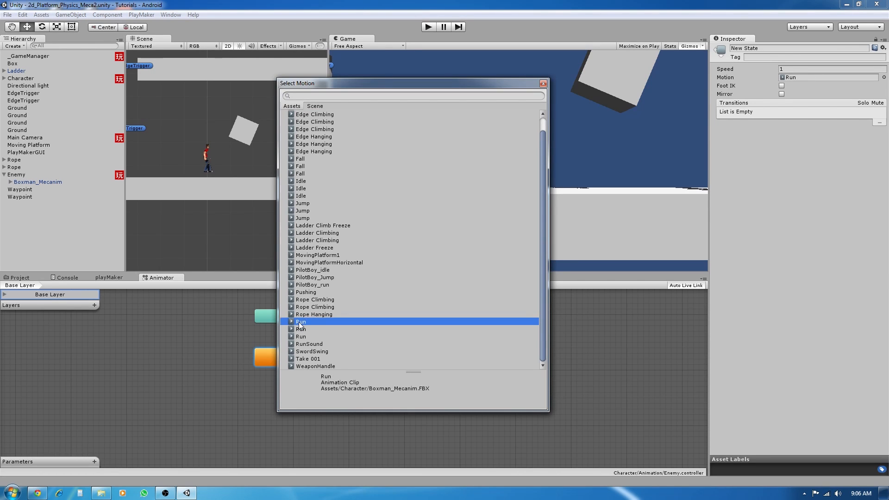
left_click_drag(300, 357, 426, 355)
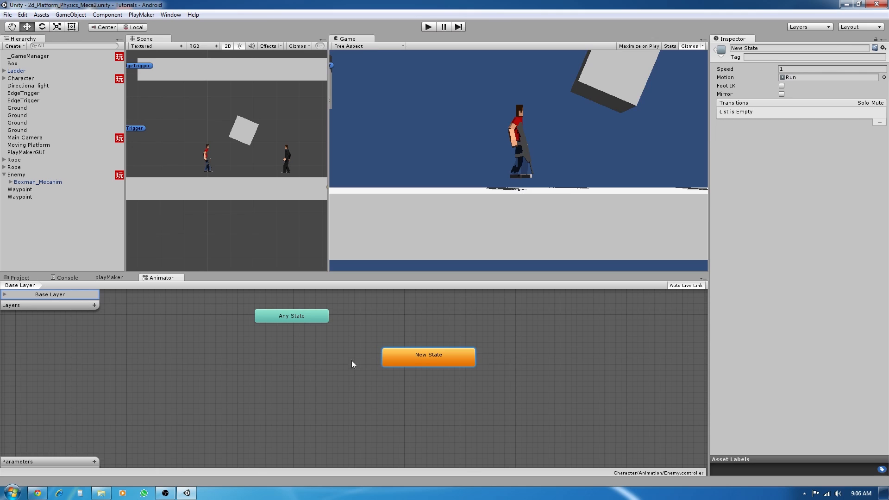
Add a second empty state beside the first one and assign the Idle clip as its motion
right_click(287, 360)
mouse_move(307, 361)
left_click(409, 362)
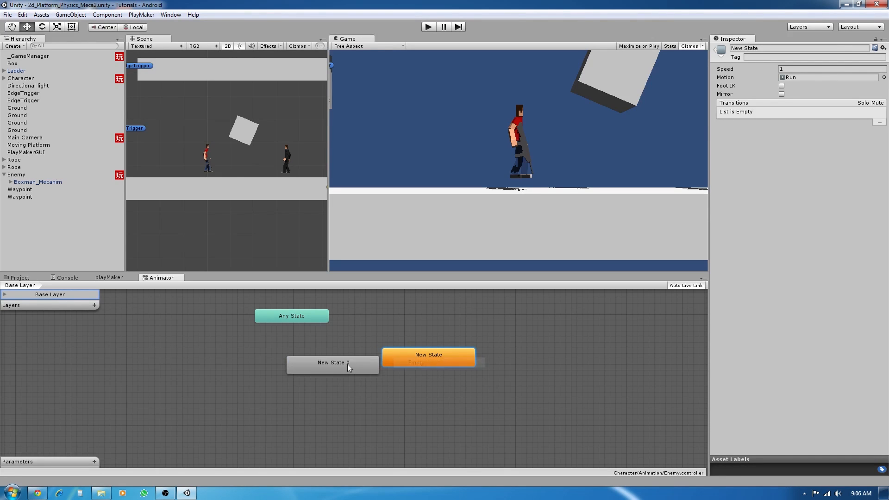
left_click(348, 367)
left_click(884, 77)
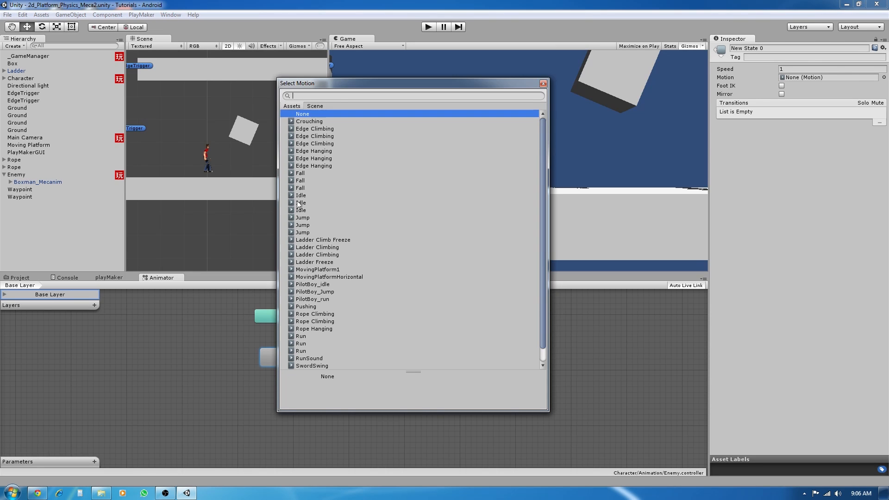
double_click(300, 195)
Make the state with the Idle motion the default, align it below Any State and rename it Idle
left_click(415, 357)
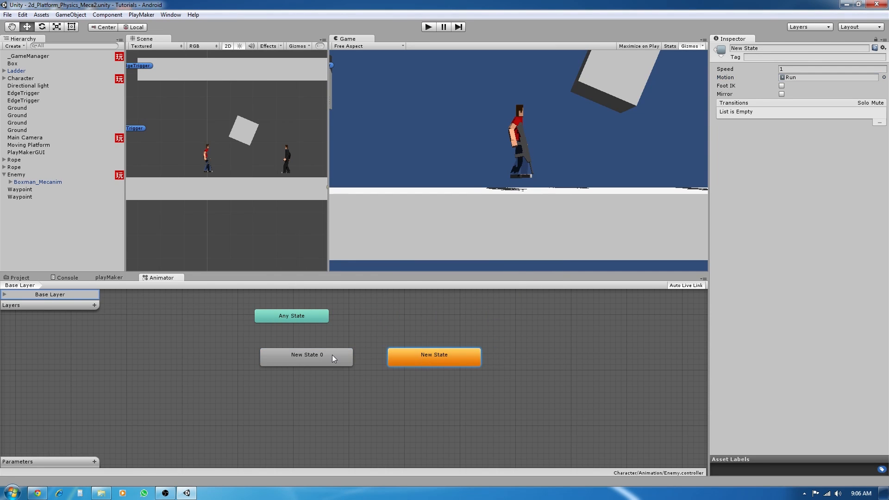
right_click(332, 355)
left_click(361, 371)
left_click_drag(315, 360, 309, 360)
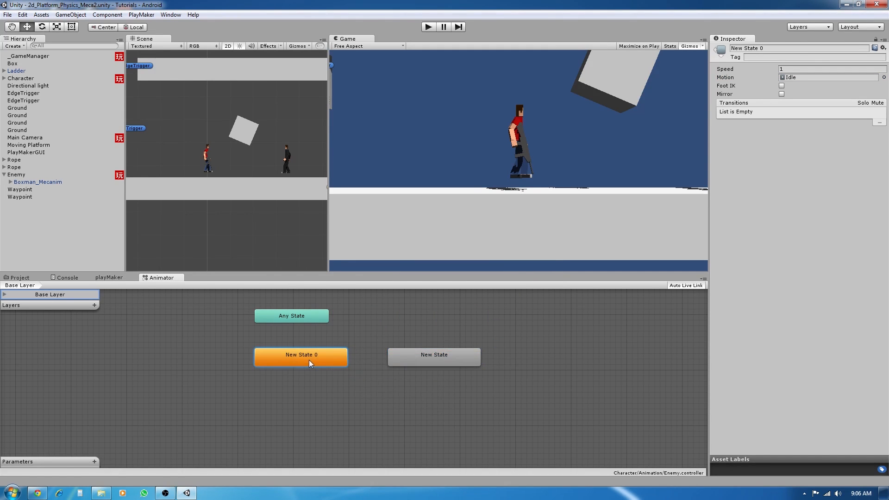
left_click(763, 49)
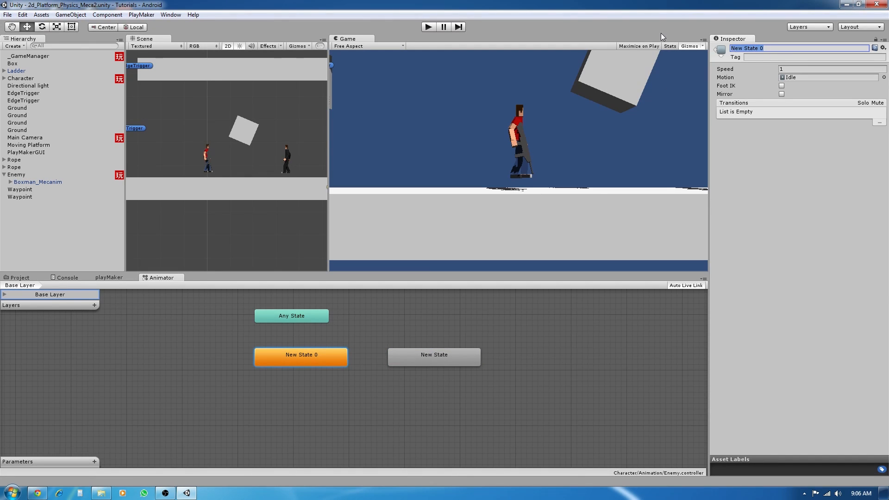
type("Idle")
key("Return")
Rename the state with the Run motion as Run and spread the Idle and Run states farther apart
left_click(442, 360)
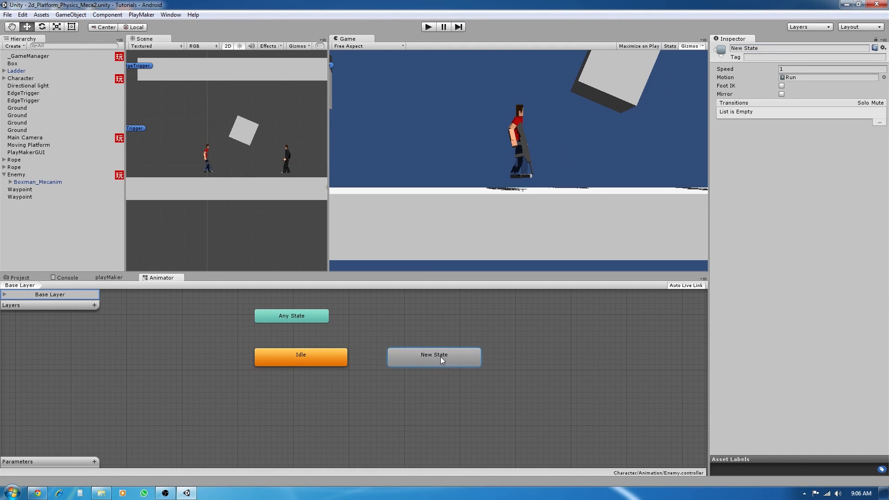
left_click(761, 48)
type("Run")
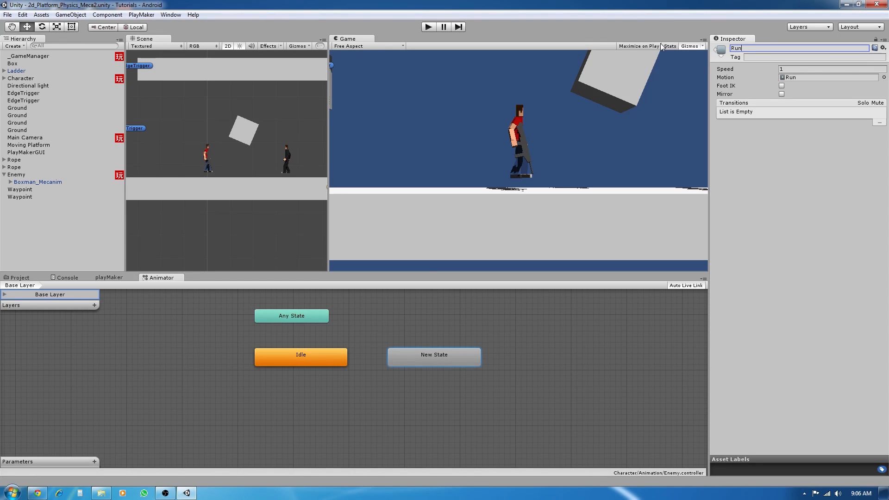
key("Return")
left_click_drag(440, 354, 468, 354)
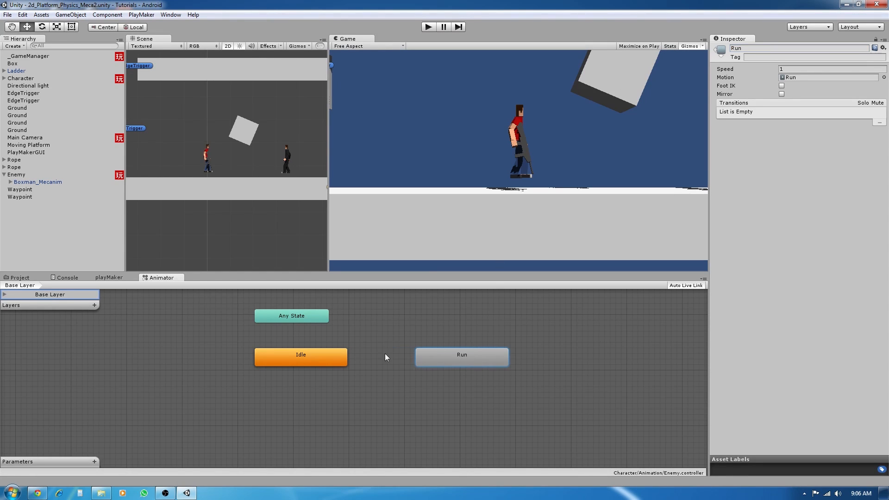
left_click_drag(335, 357, 325, 358)
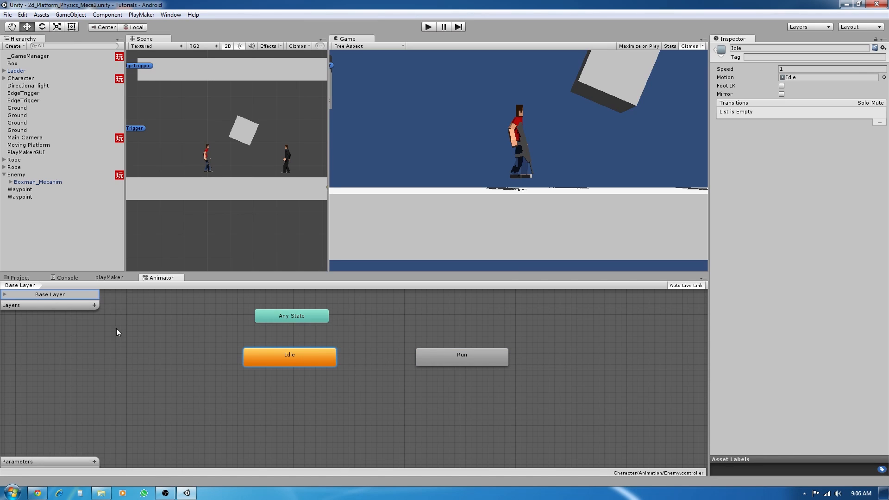
Add a Float parameter named Speed to the Enemy controller
left_click(94, 461)
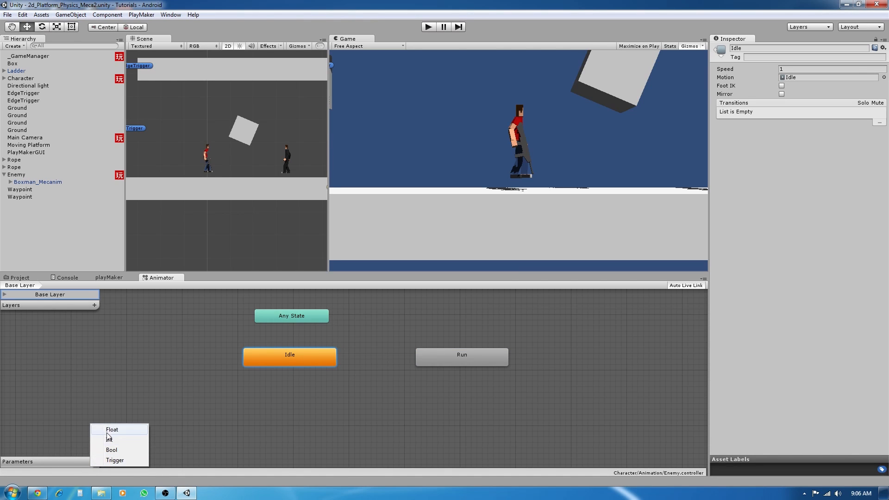
left_click(108, 432)
left_click_drag(46, 464, 0, 453)
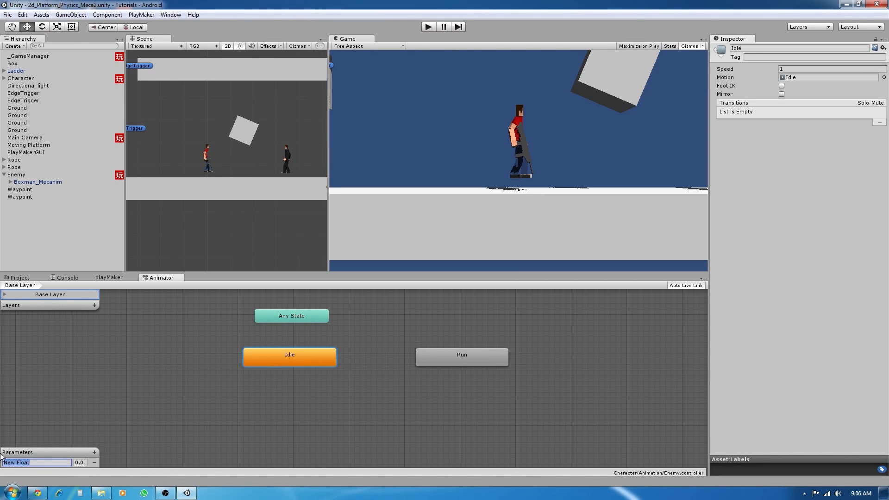
type("Speed")
Create transitions in both directions between the Idle and Run states
right_click(290, 362)
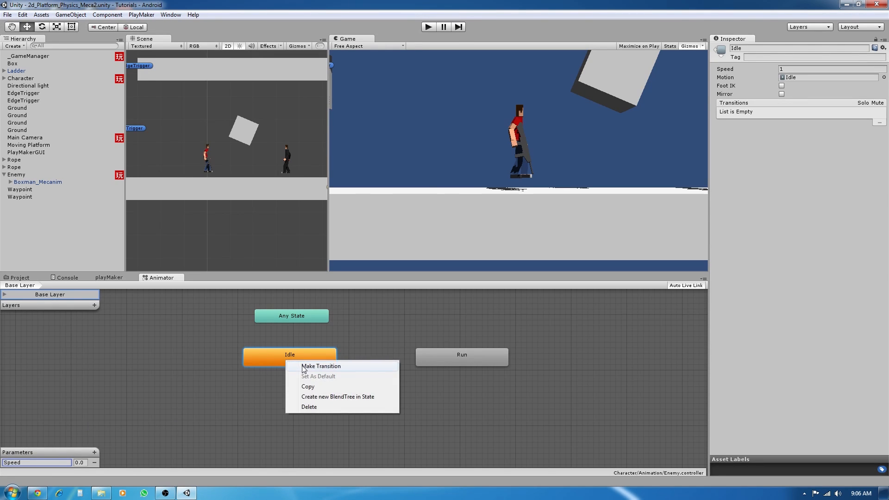
left_click(311, 367)
left_click(437, 355)
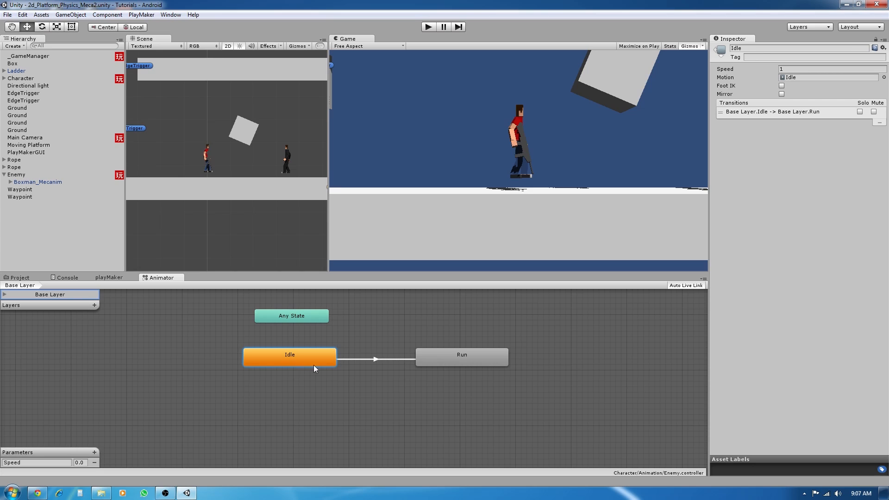
right_click(449, 356)
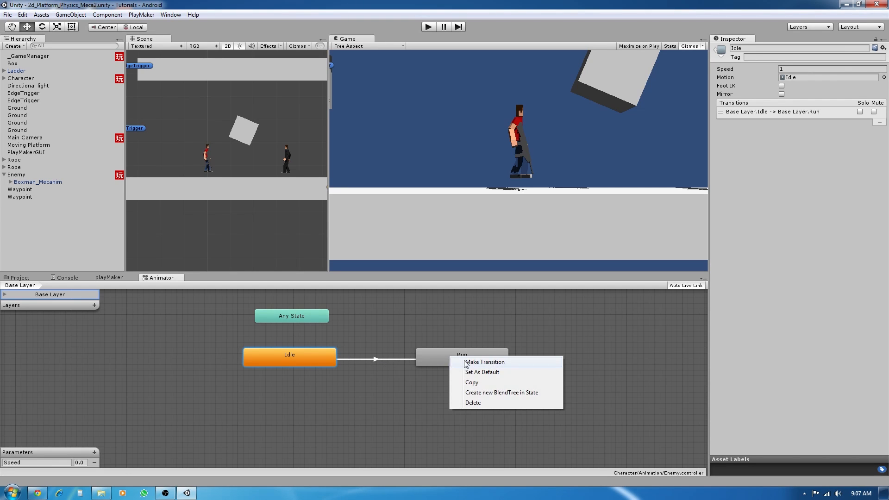
left_click(465, 362)
left_click(313, 352)
Set the Idle to Run transition's condition to Speed Greater than 0.1
left_click(370, 360)
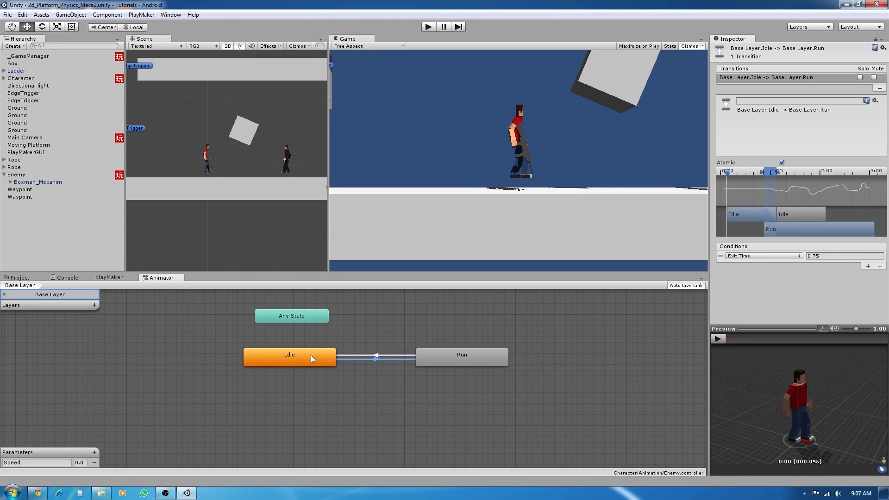
left_click(763, 255)
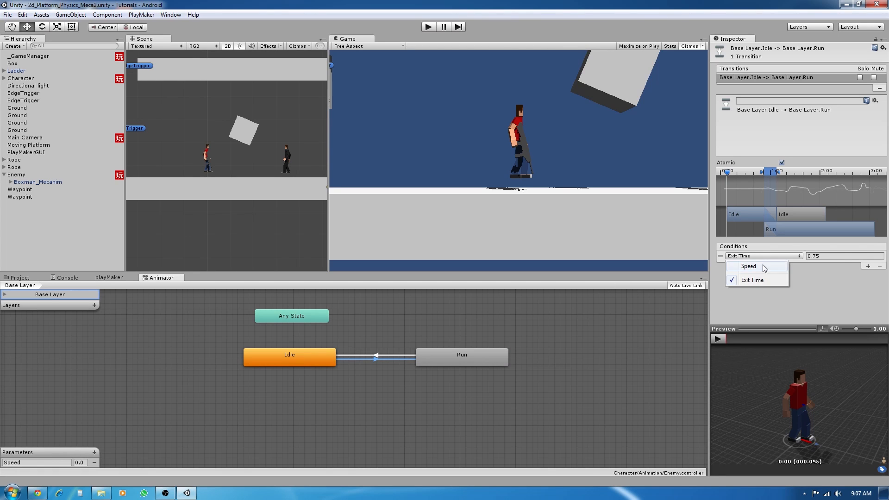
left_click(762, 265)
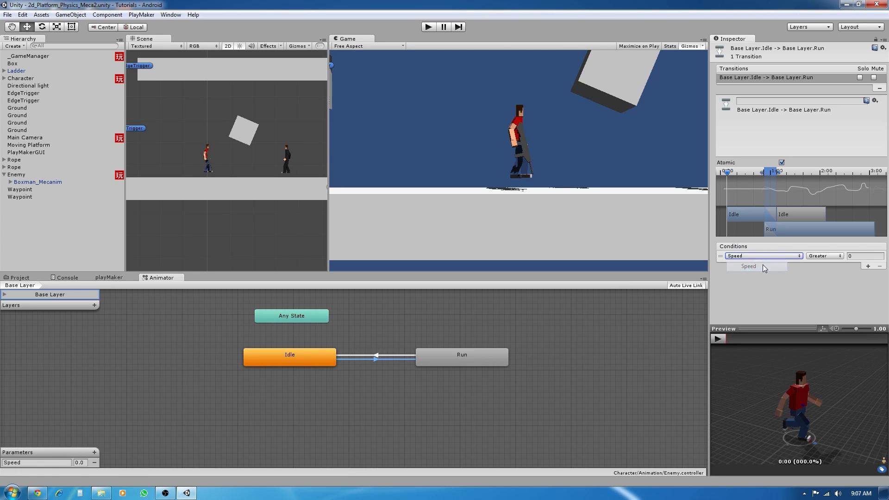
left_click(866, 256)
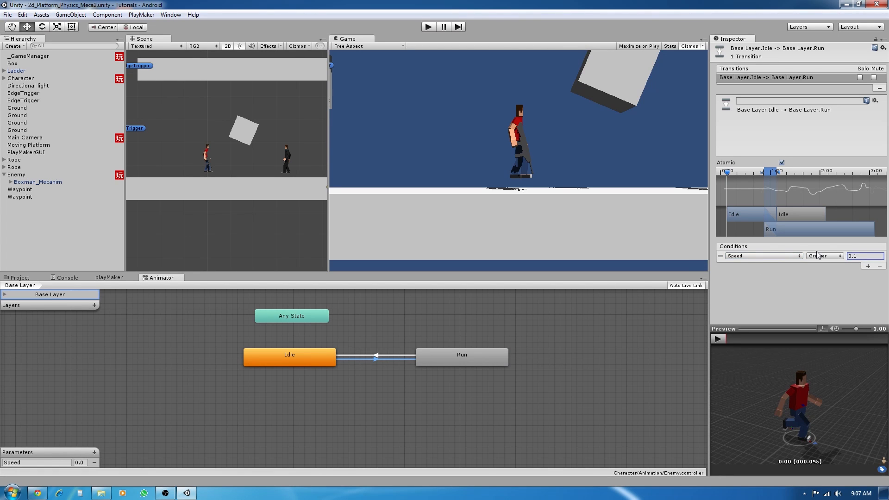
Set the Run to Idle transition's condition to Speed Less than 0.1
left_click(404, 356)
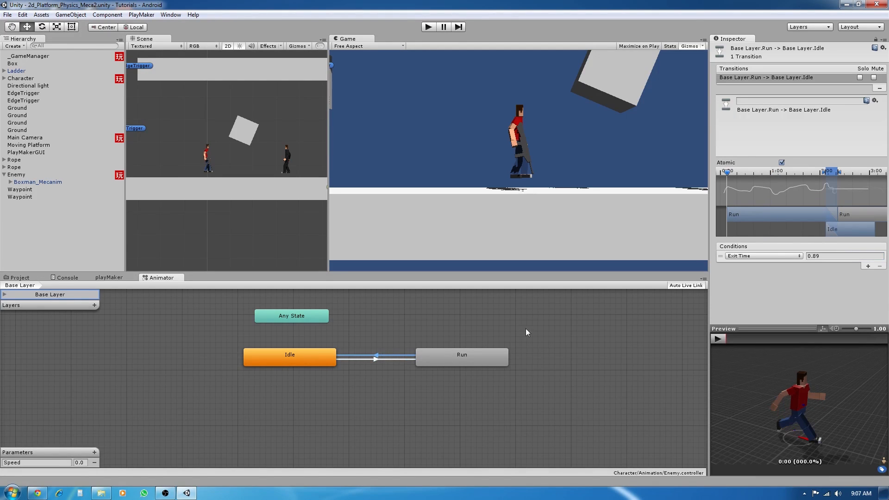
left_click(780, 256)
left_click(767, 265)
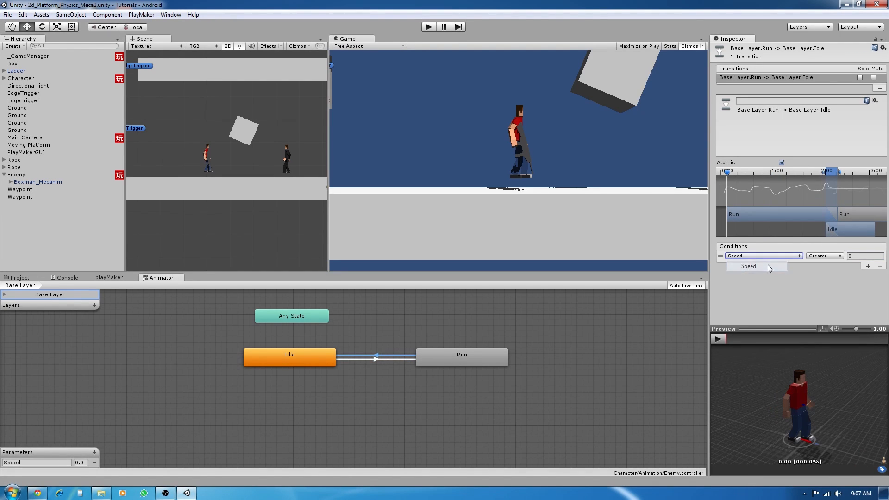
left_click(831, 256)
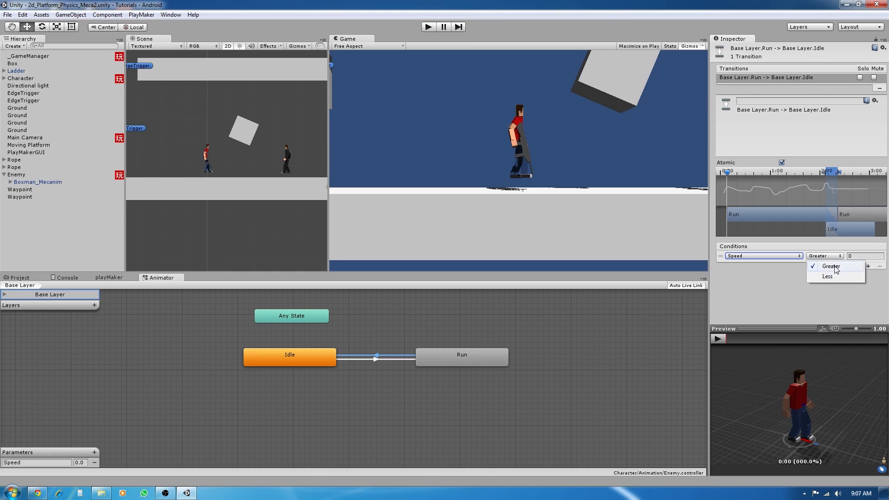
left_click(834, 275)
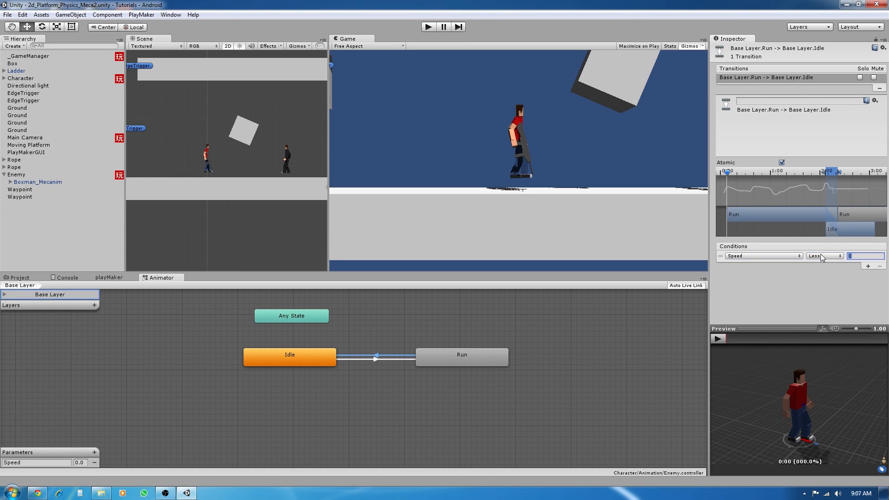
type("0.1")
middle_click_drag(347, 394, 356, 401)
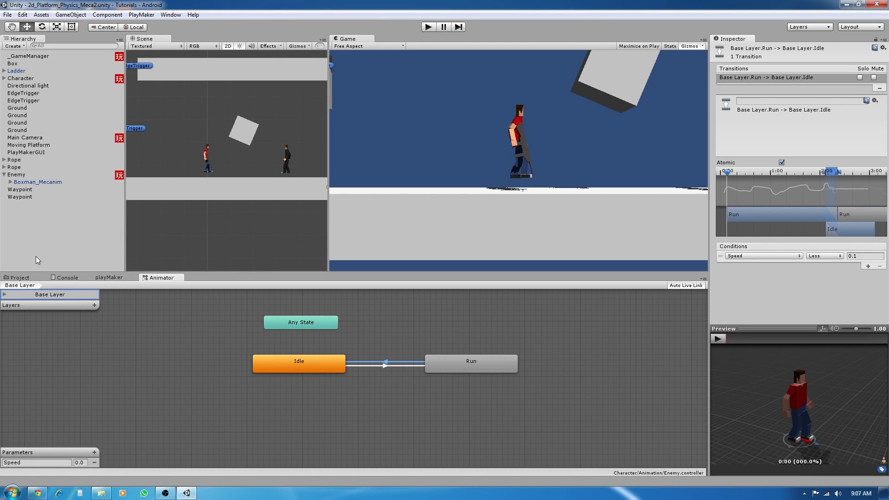
Assign the Enemy controller to the Animator on the Enemy's Boxman_Mecanim model
left_click(16, 175)
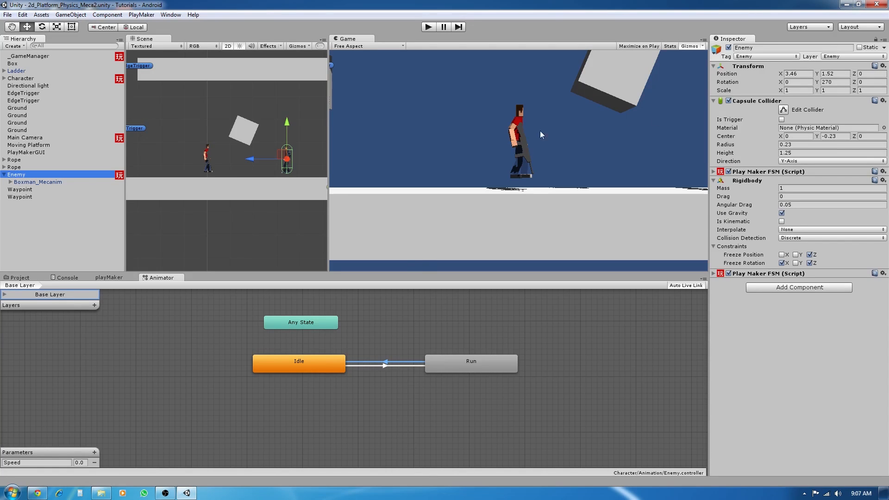
left_click(17, 182)
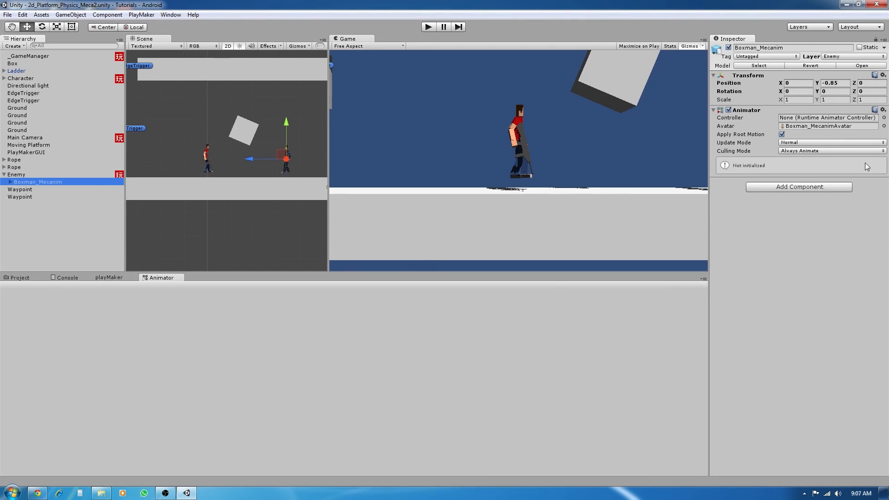
left_click(883, 118)
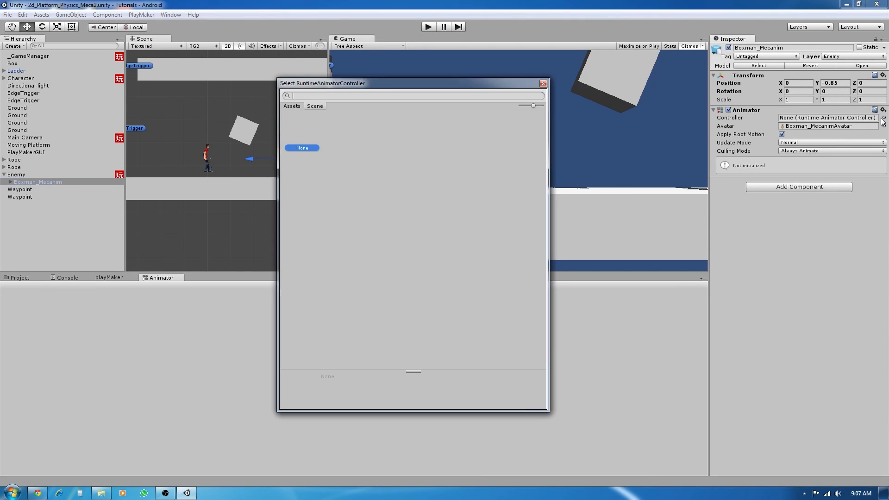
left_click(296, 106)
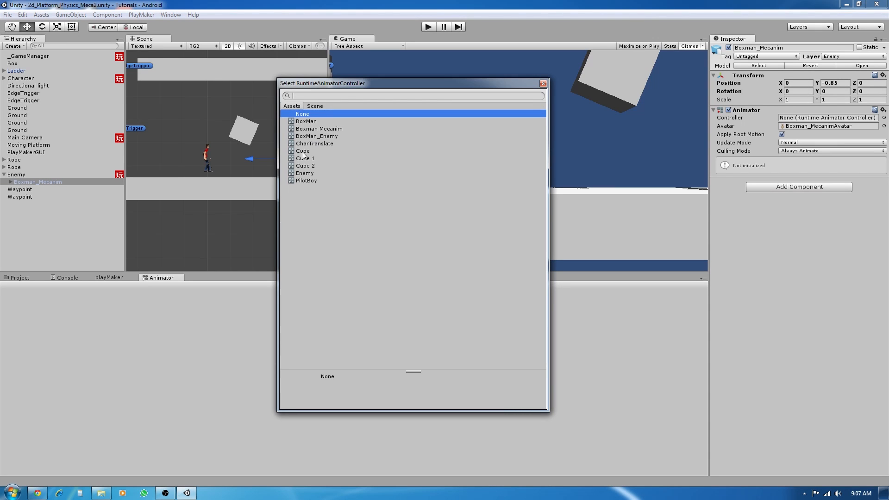
left_click(304, 173)
double_click(303, 174)
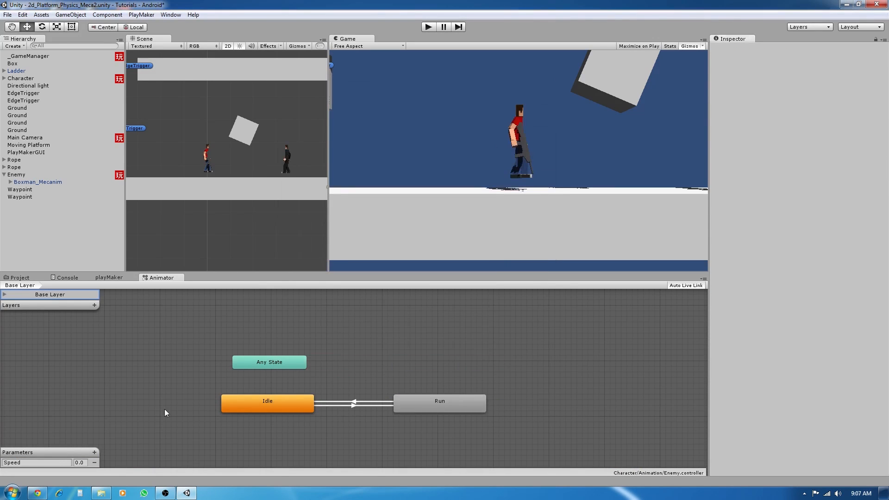
middle_click_drag(382, 379, 400, 369)
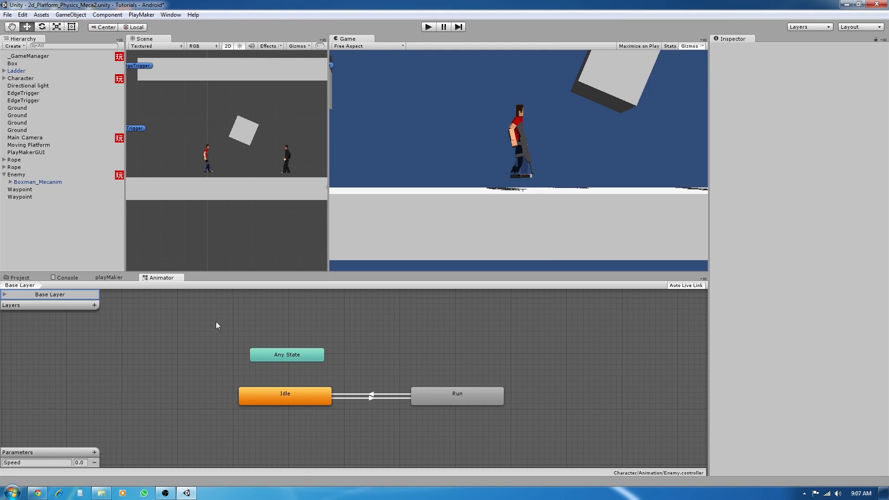
left_click(15, 274)
left_click(20, 278)
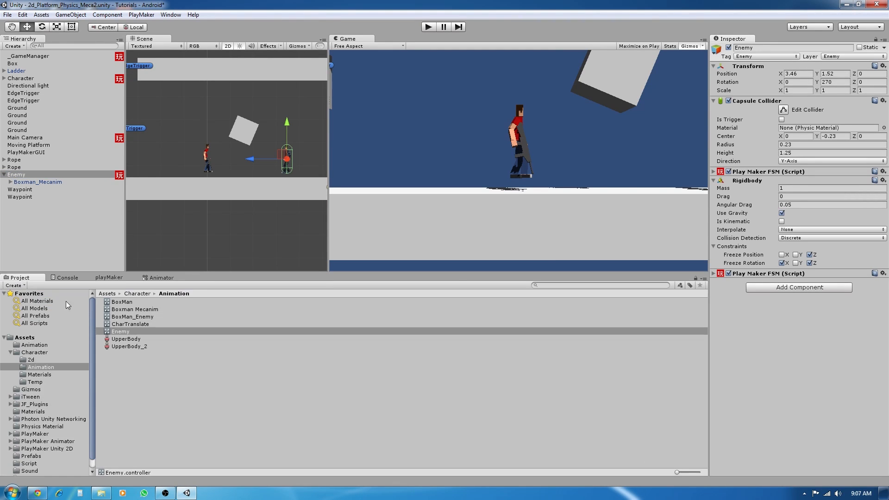
left_click(109, 279)
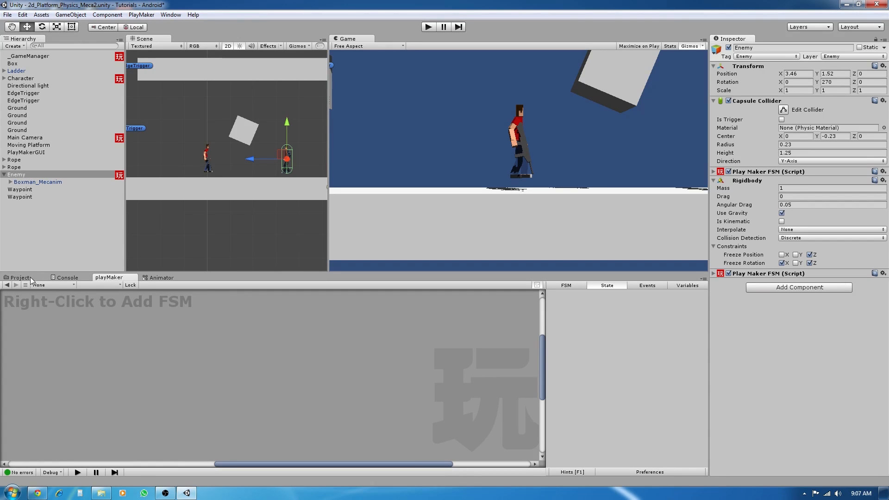
left_click(18, 278)
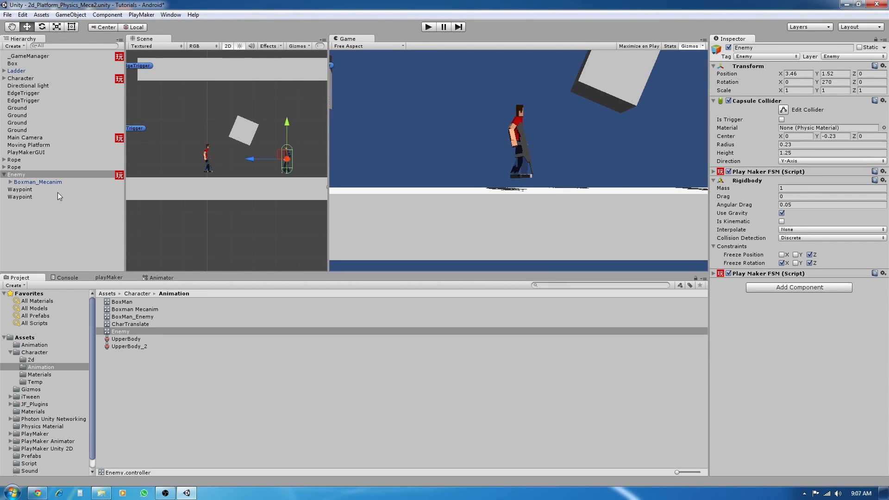
left_click(122, 278)
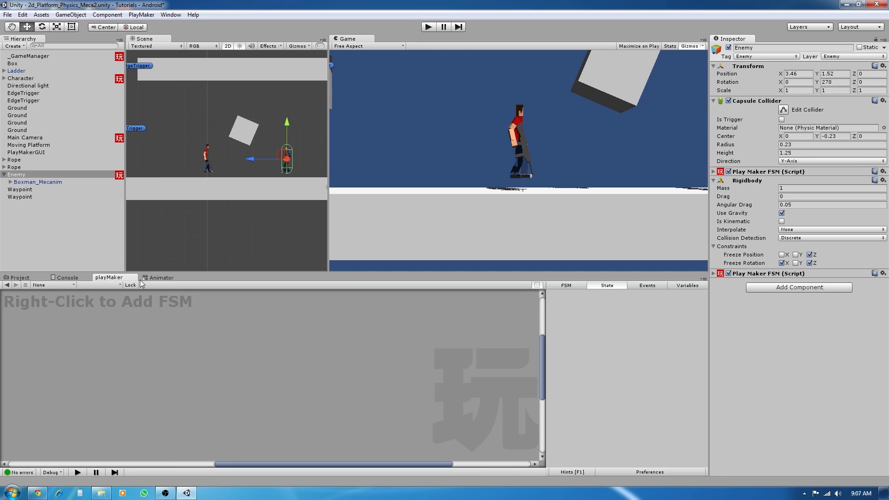
Find the Mecanim Animation FSM among the Character's PlayMaker components and copy that component
left_click(23, 80)
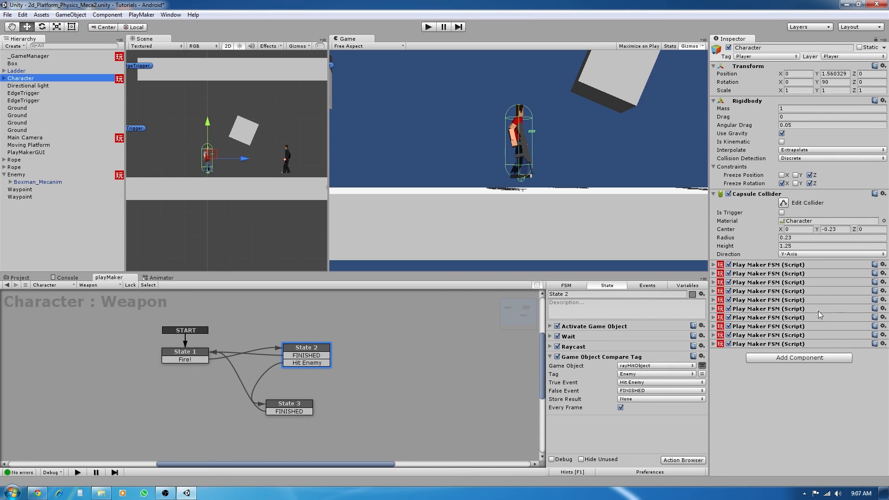
left_click(713, 344)
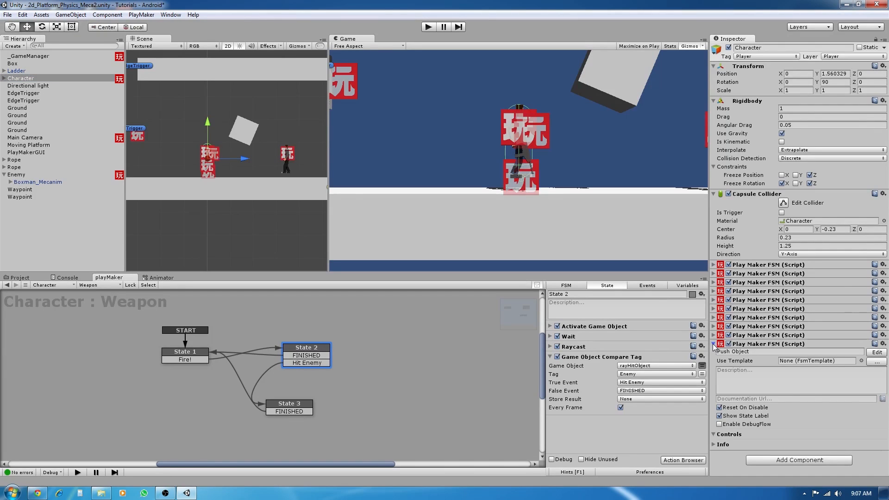
left_click(713, 344)
left_click(713, 335)
left_click(713, 335)
left_click(713, 326)
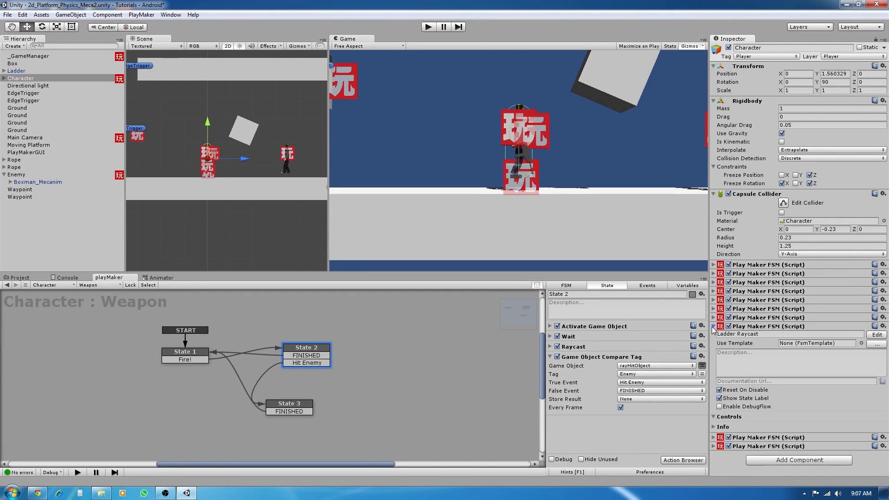
left_click(713, 326)
left_click(713, 317)
left_click(713, 317)
left_click(713, 308)
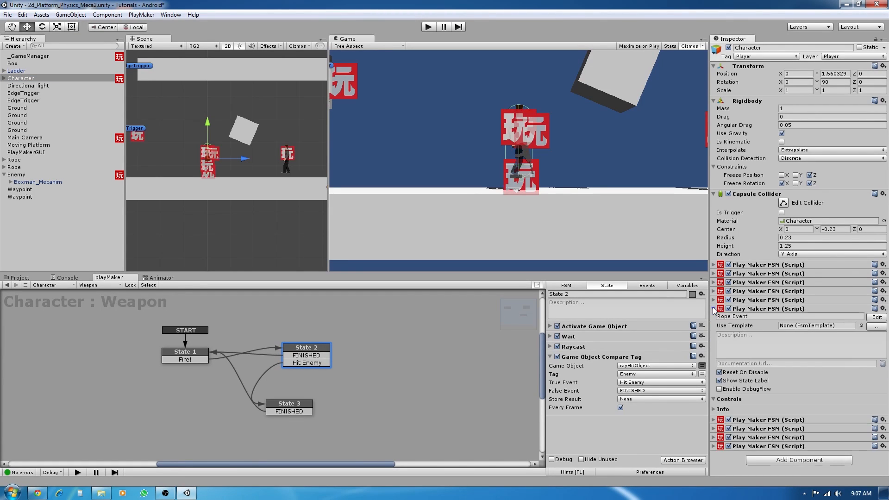
left_click(713, 309)
left_click(713, 300)
left_click(713, 300)
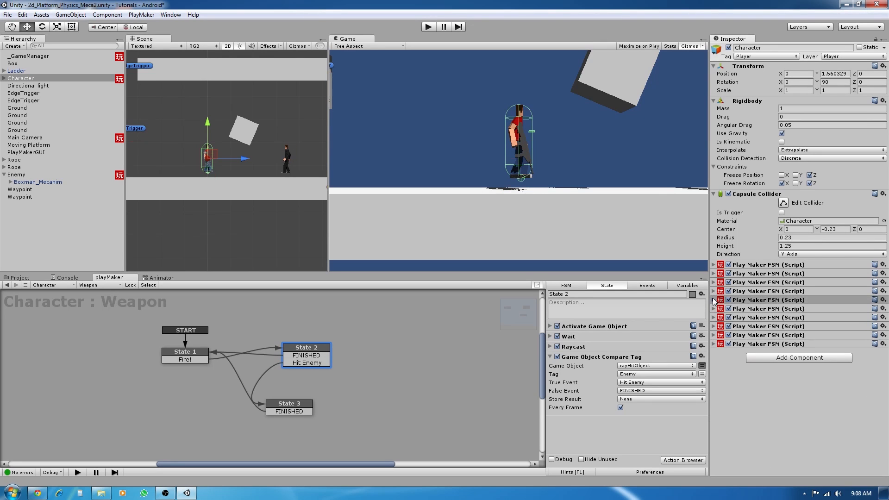
left_click(713, 299)
left_click(883, 300)
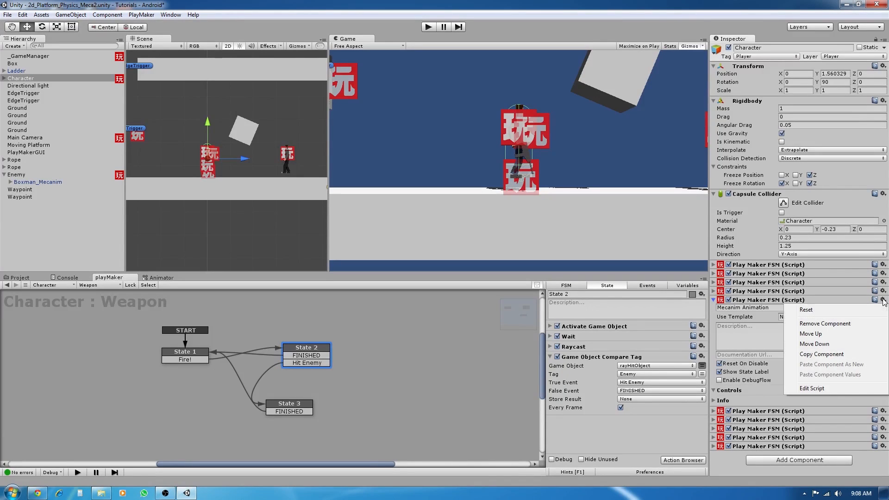
left_click(831, 353)
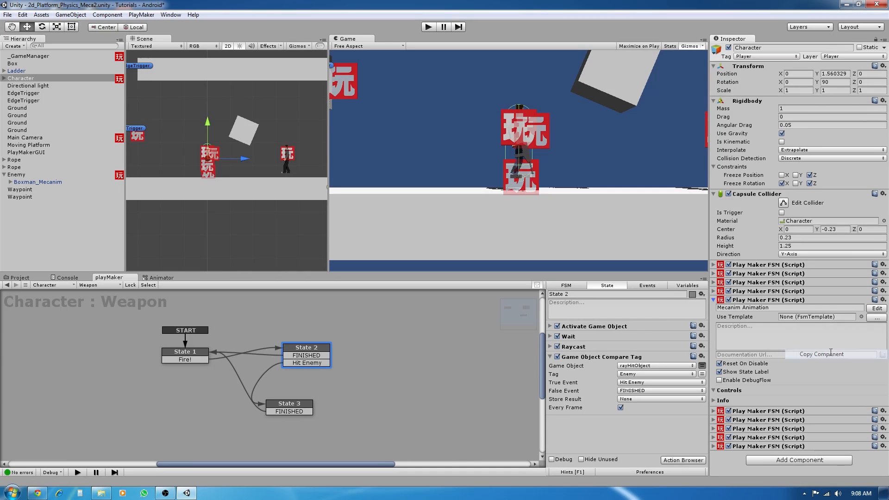
left_click(713, 299)
Paste the copied Mecanim Animation FSM onto the Enemy object as a new component
double_click(17, 175)
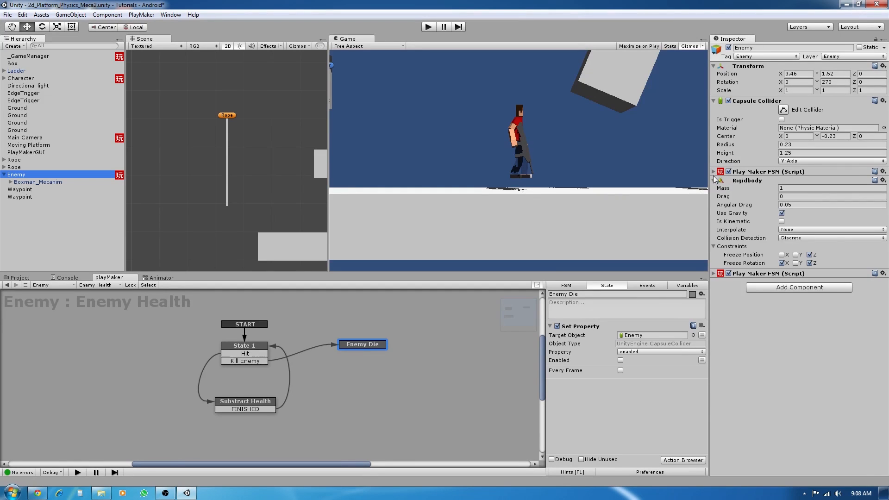
left_click(882, 273)
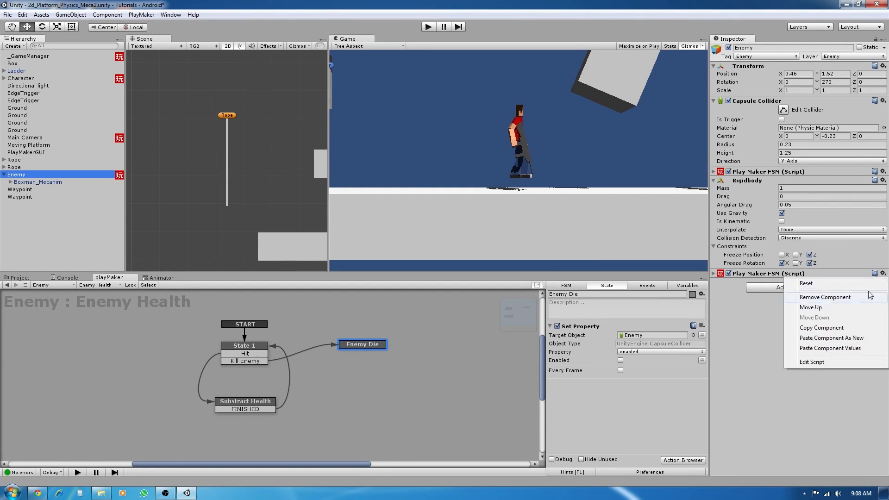
left_click(858, 342)
Move the Enemy's Rigidbody above its PlayMaker FSM components, and collapse the Enemy Movement and Enemy Health FSMs
left_click(714, 274)
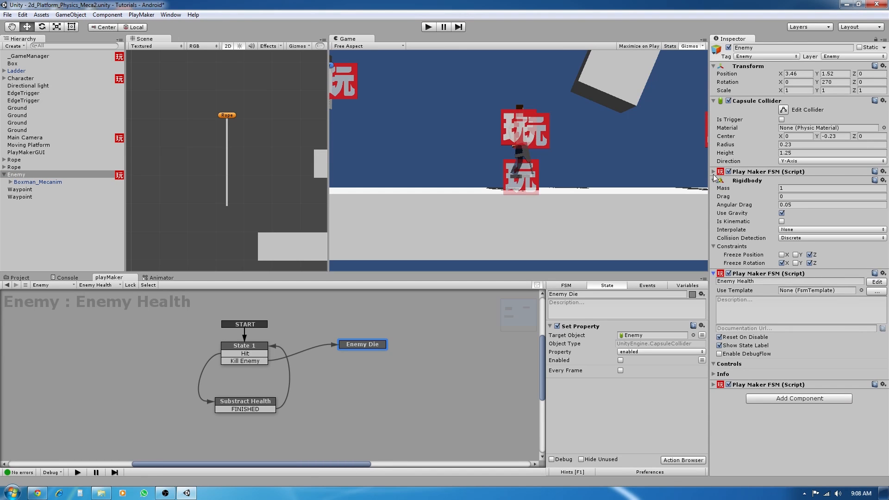
left_click(714, 181)
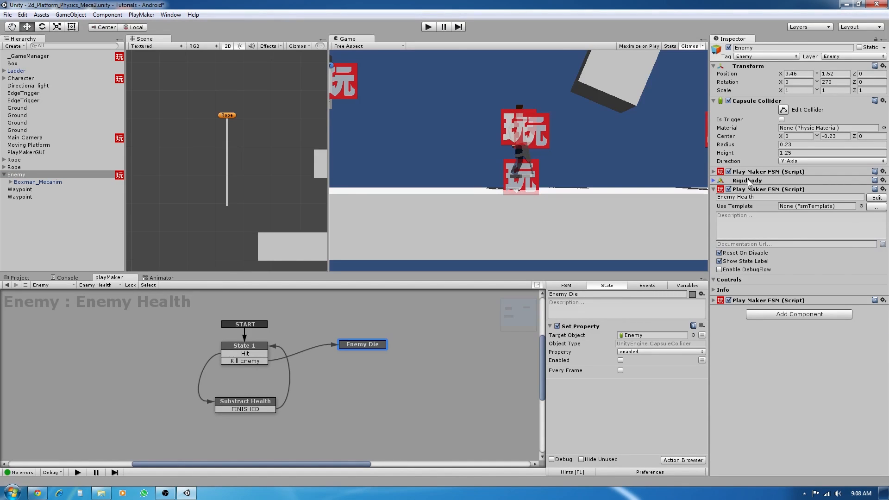
right_click(749, 181)
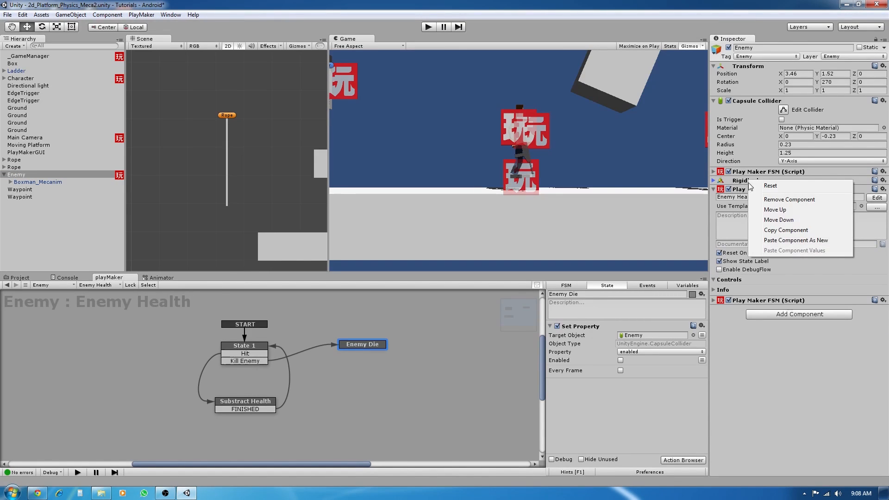
left_click(762, 210)
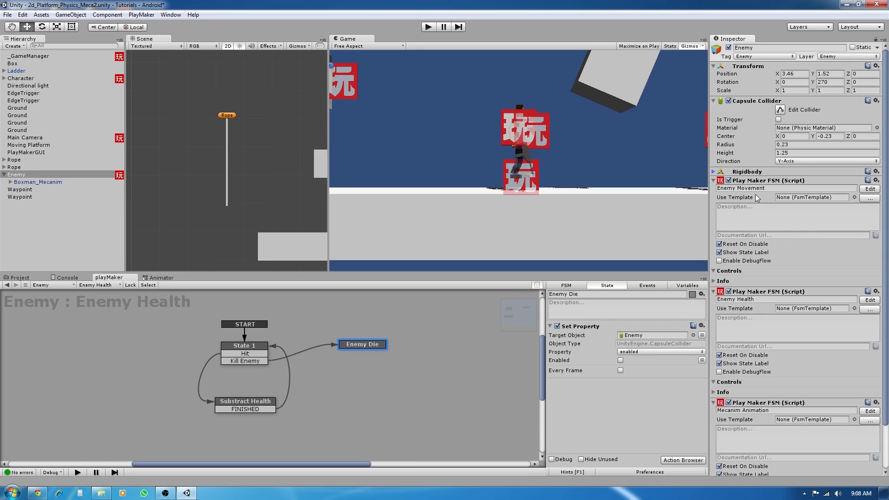
left_click(714, 180)
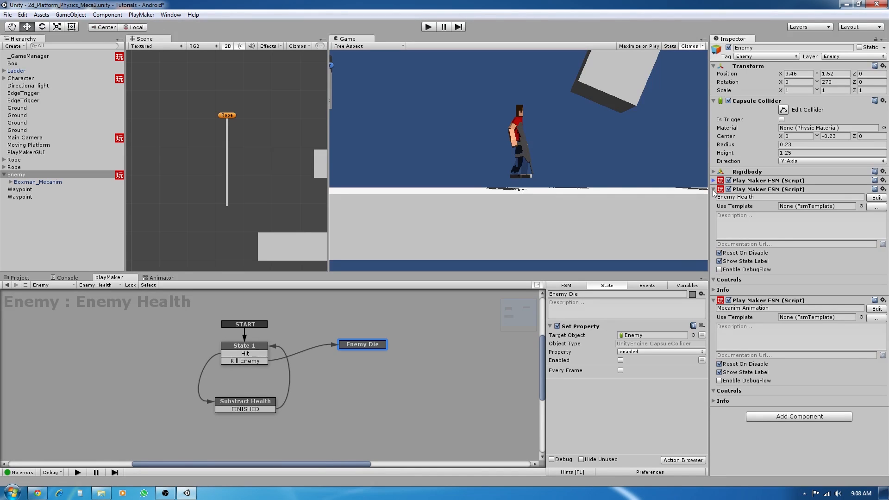
left_click(714, 189)
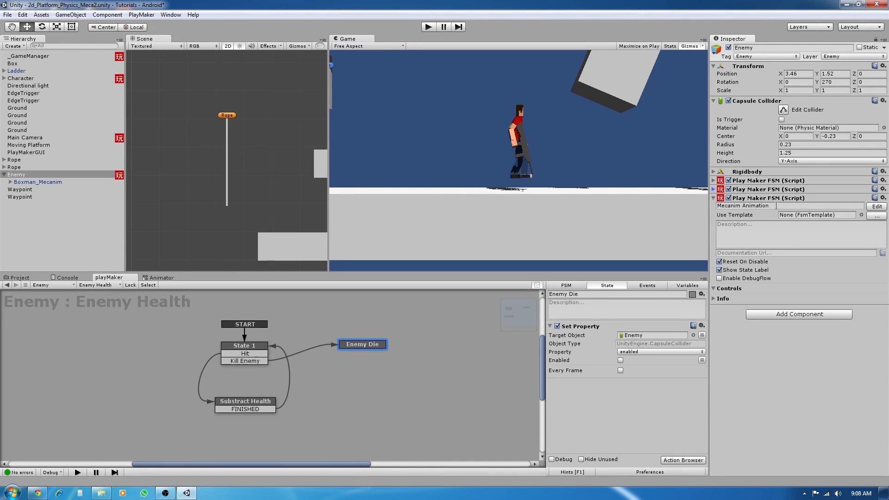
Rename the Enemy's pasted Mecanim Animation FSM to Enemy Animation
left_click(743, 205)
type("Enemy")
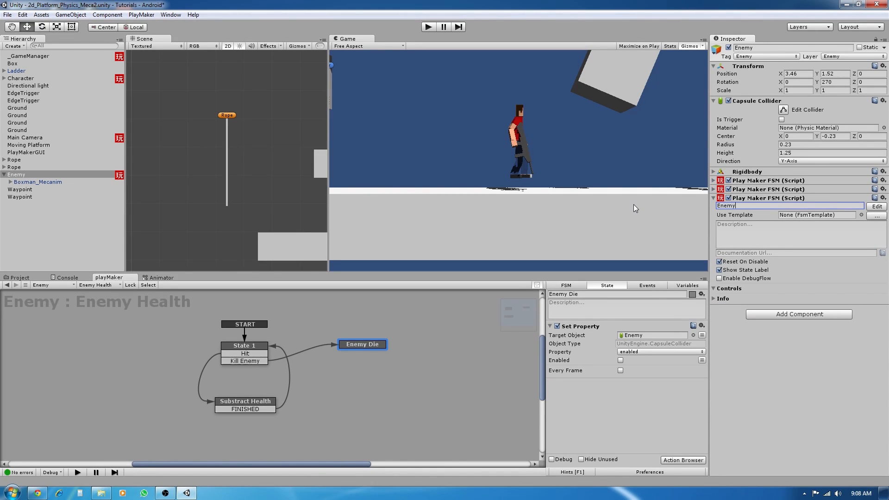
type(" Animation")
View the Enemy Movement FSM's graph and switch to the Enemy Animation FSM's graph
left_click(105, 287)
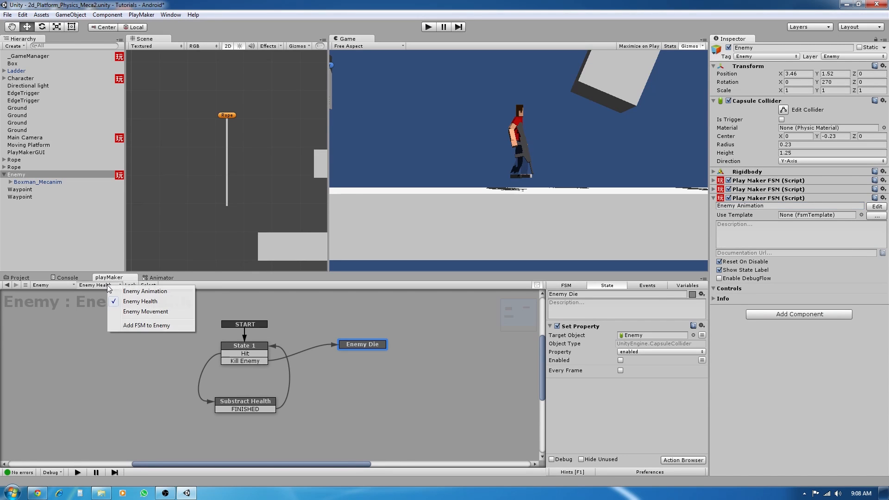
left_click(133, 314)
middle_click_drag(297, 402, 275, 403)
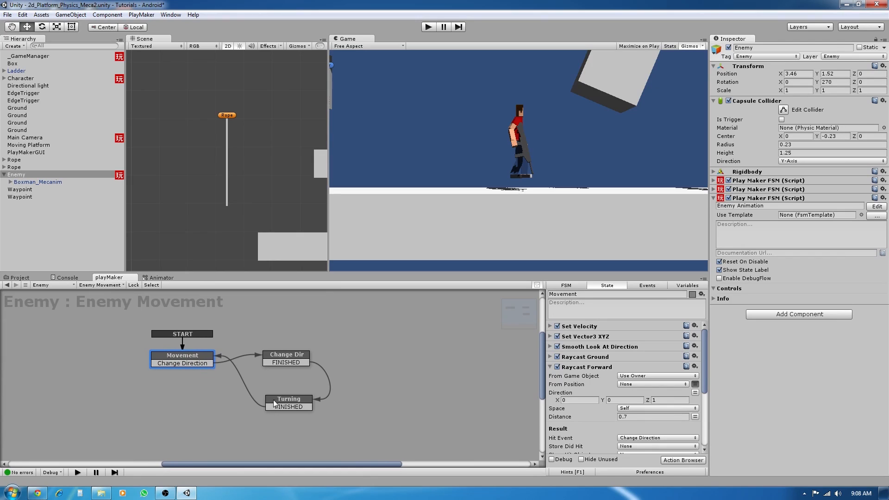
left_click(112, 285)
left_click(130, 293)
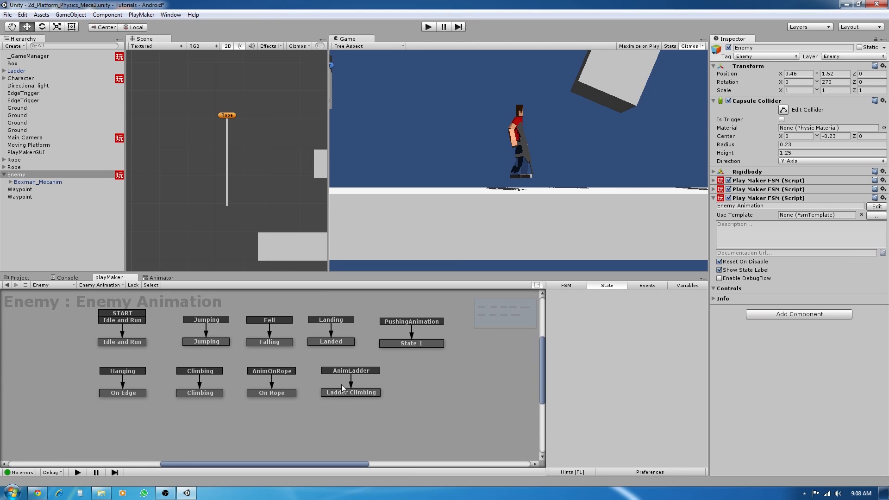
Delete the Jumping, Landed, State 1, Ladder Climbing, On Rope, Climbing and On Edge states from the Enemy Animation FSM
left_click(203, 343)
key("Delete")
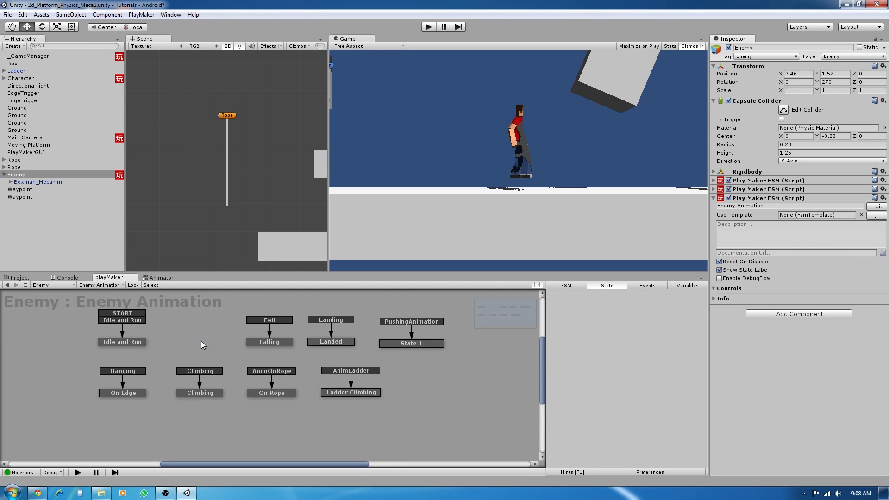
left_click(342, 343)
key("Delete")
left_click(411, 343)
key("Delete")
left_click(357, 393)
key("Delete")
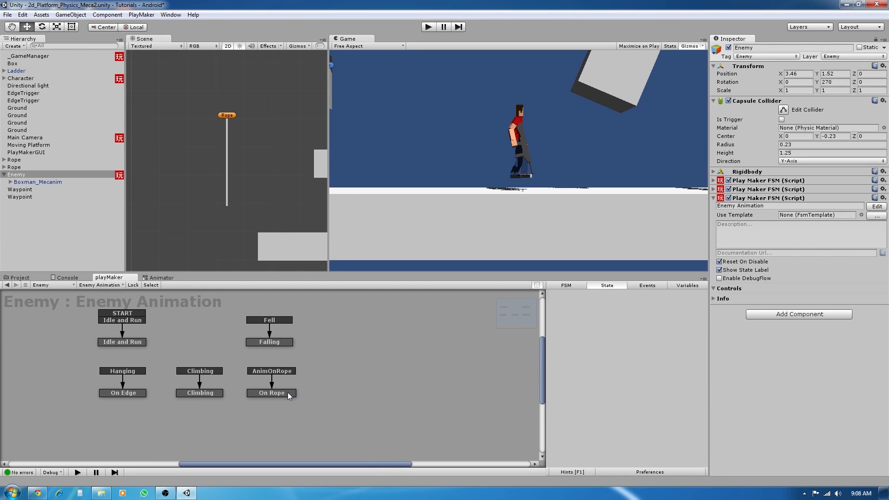
left_click(288, 394)
key("Delete")
left_click(199, 392)
key("Delete")
left_click(120, 392)
key("Delete")
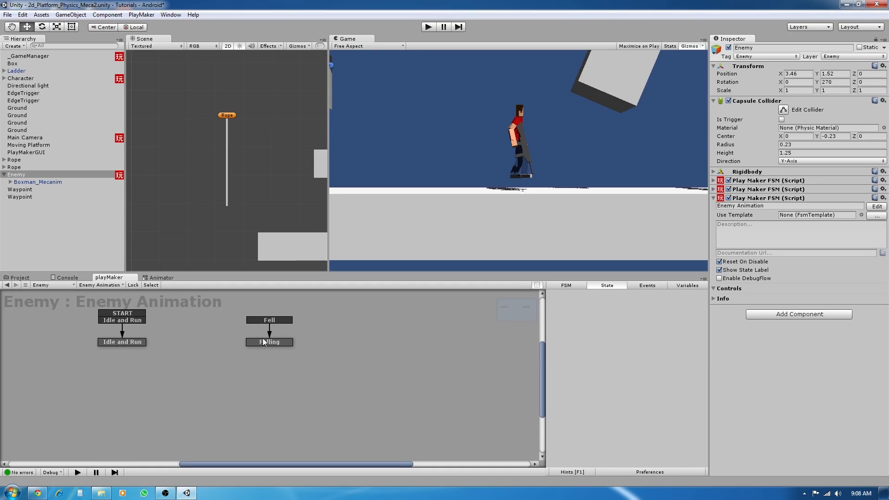
Check the actions of the Falling and Idle and Run states, and delete the Falling state
left_click_drag(263, 339, 193, 343)
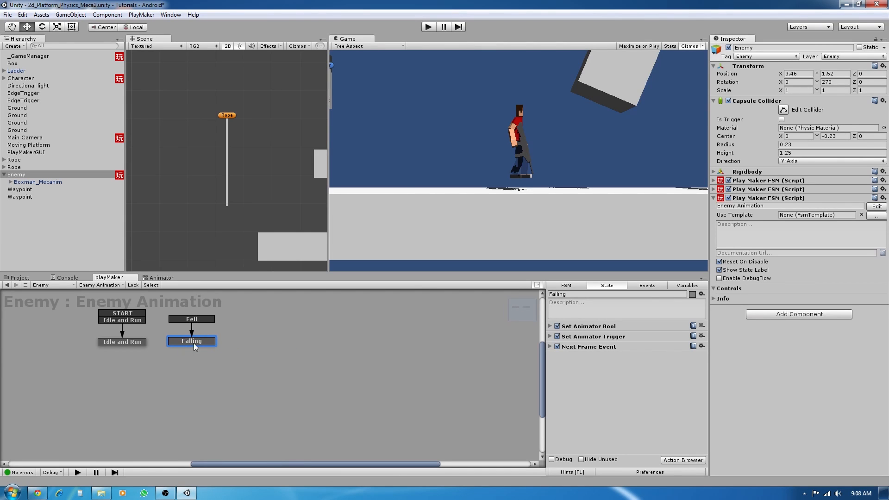
left_click(132, 343)
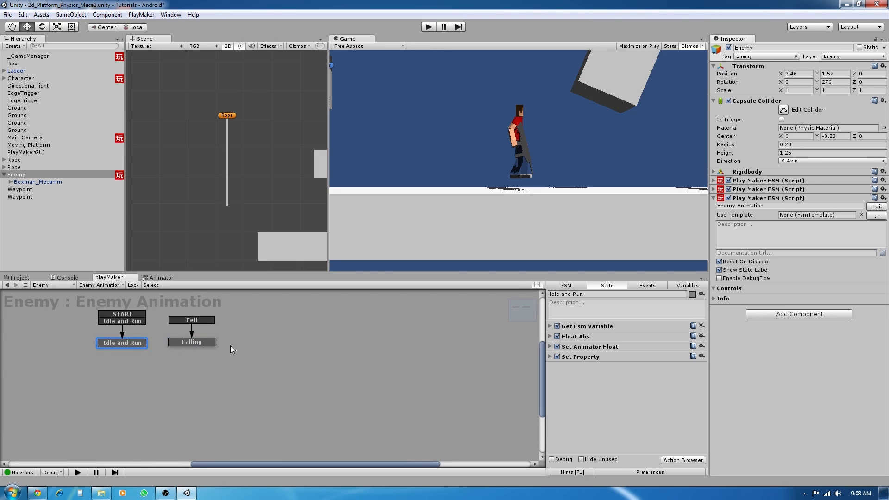
middle_click_drag(229, 345, 321, 363)
left_click(292, 359)
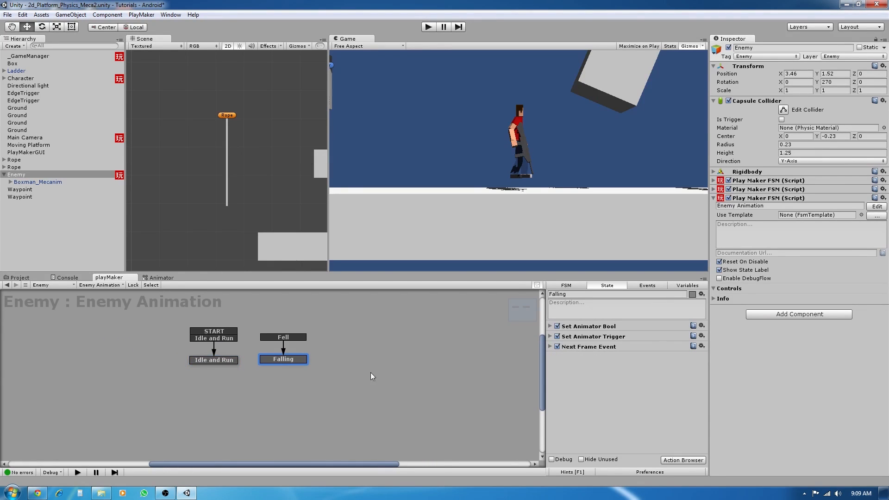
left_click(301, 375)
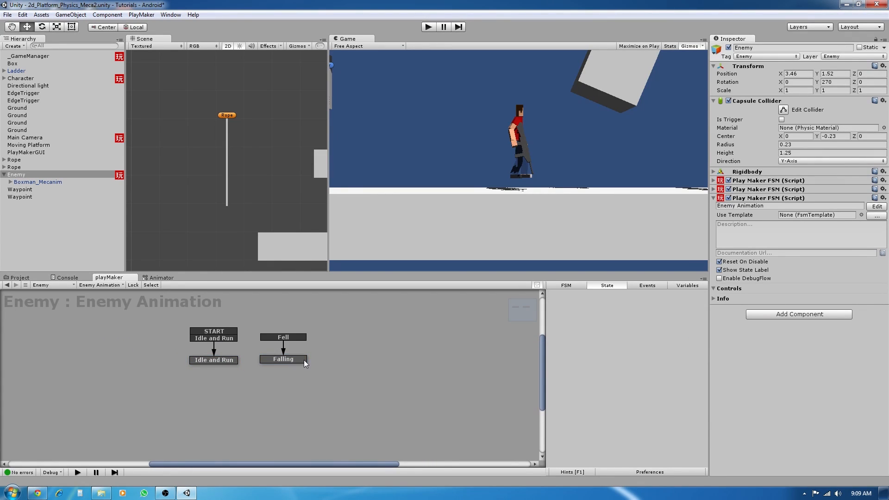
left_click(290, 362)
key("Delete")
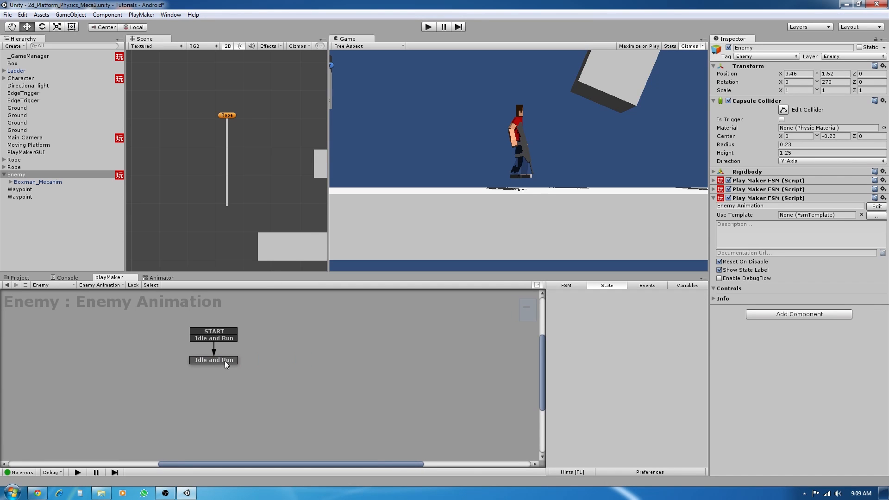
Assign the Enemy's Boxman_Mecanim model as the GameObject of the Enemy Animation FSM's MecanimCharacter variable
left_click(224, 360)
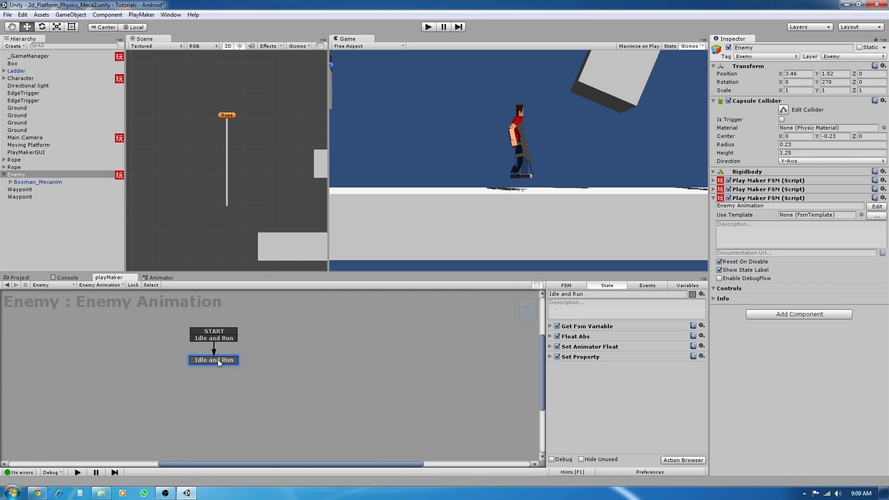
left_click(691, 286)
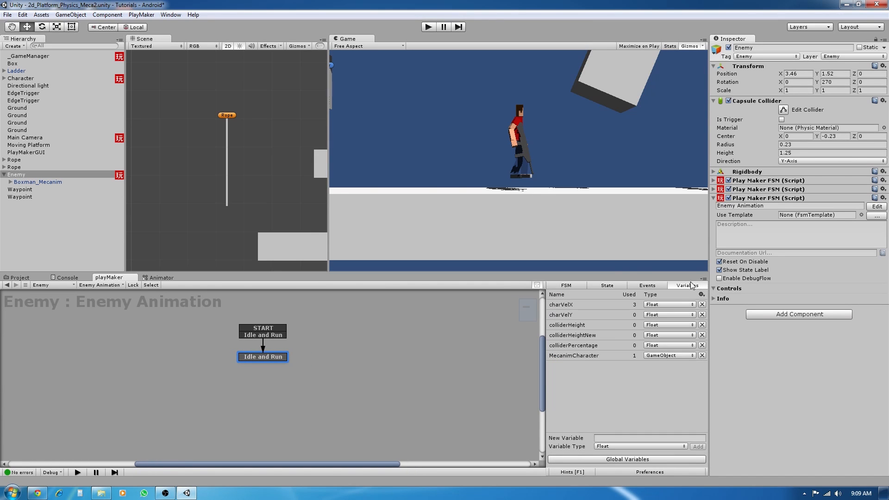
left_click(591, 355)
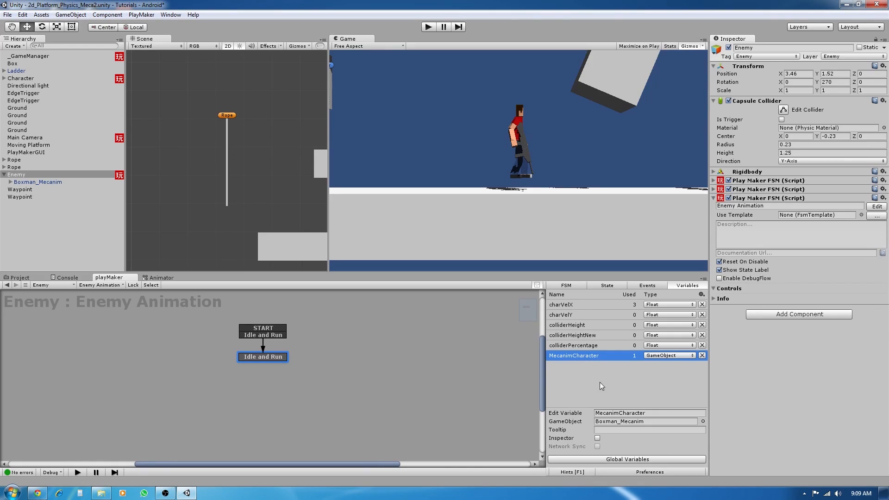
left_click(20, 183)
left_click_drag(20, 182, 607, 427)
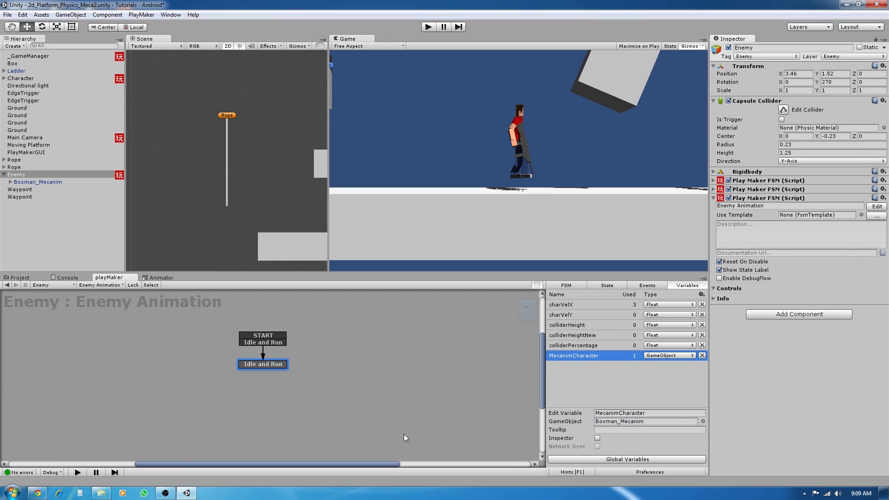
Rename the Enemy's Boxman_Mecanim child object as Enemy_Mecanim
left_click(40, 182)
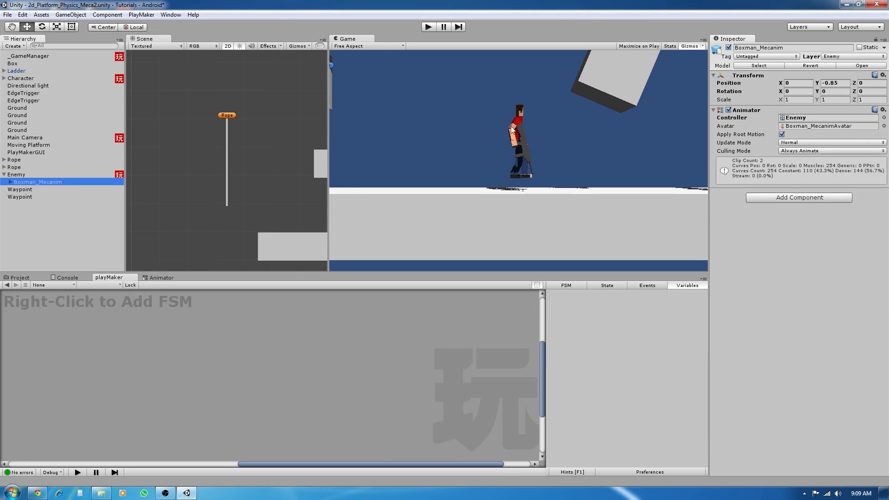
left_click(757, 47)
left_click(758, 47)
left_click_drag(757, 51, 847, 4)
key("BackSpace")
key("BackSpace")
key("BackSpace")
key("BackSpace")
key("BackSpace")
key("BackSpace")
key("BackSpace")
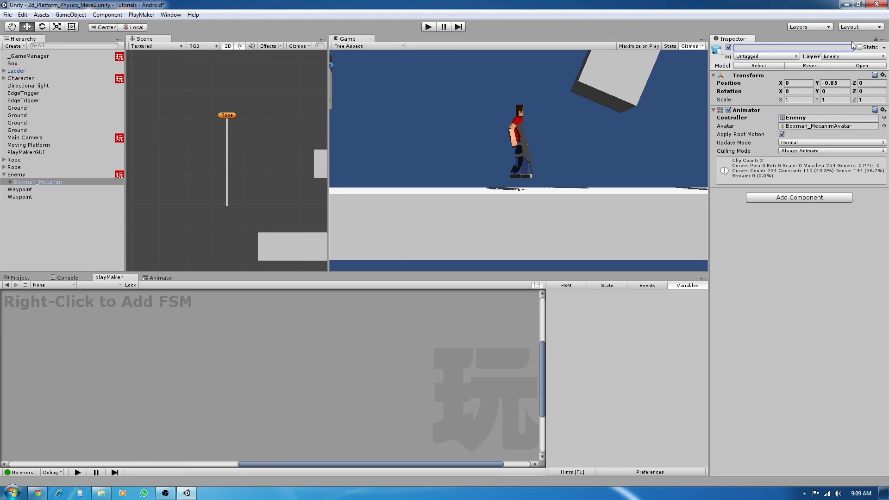
type("Enemy_Mecanim")
Set the Fsm Name of the Get Fsm Variable action in the Enemy's Idle and Run state to Enemy Movement
left_click(20, 174)
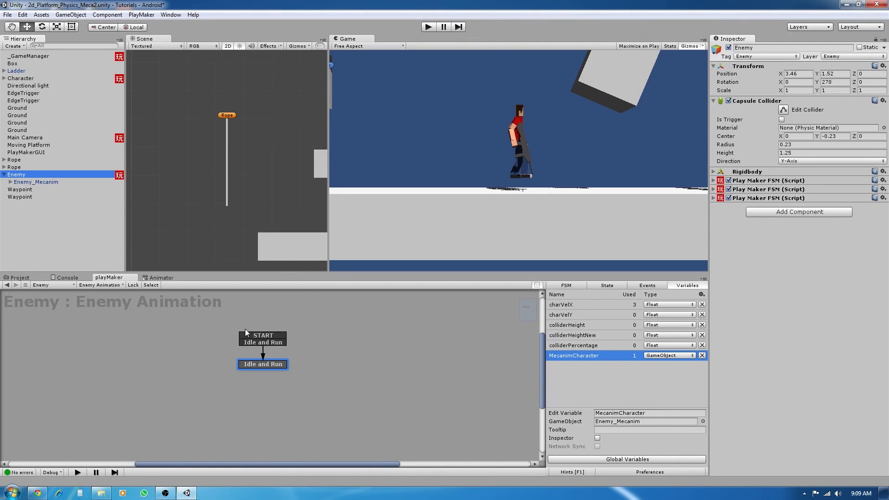
left_click(266, 363)
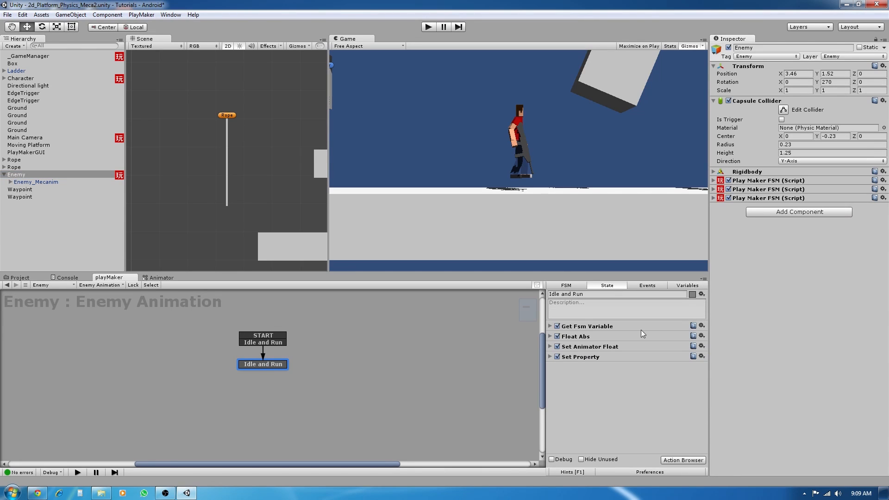
left_click(551, 327)
left_click(550, 327)
left_click(550, 327)
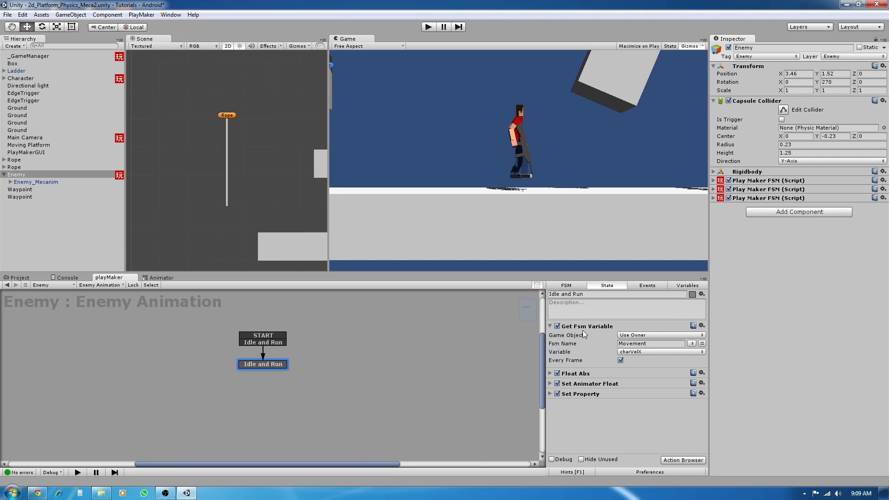
left_click(691, 343)
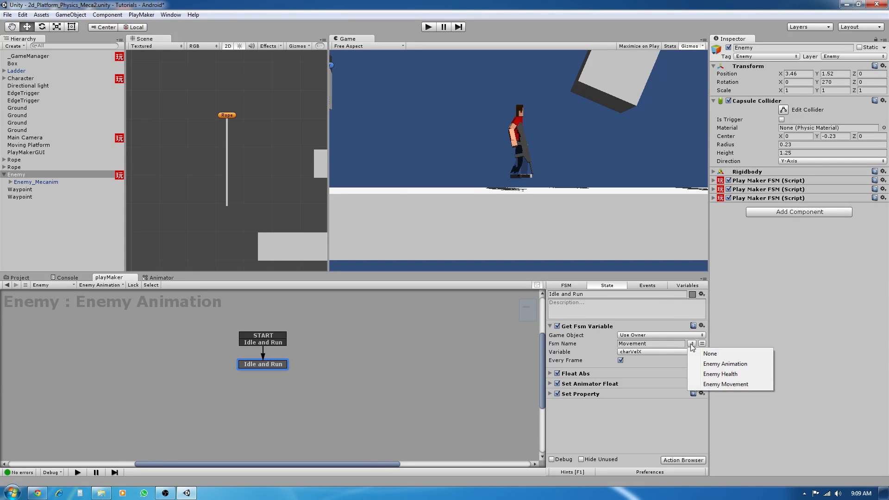
left_click(725, 384)
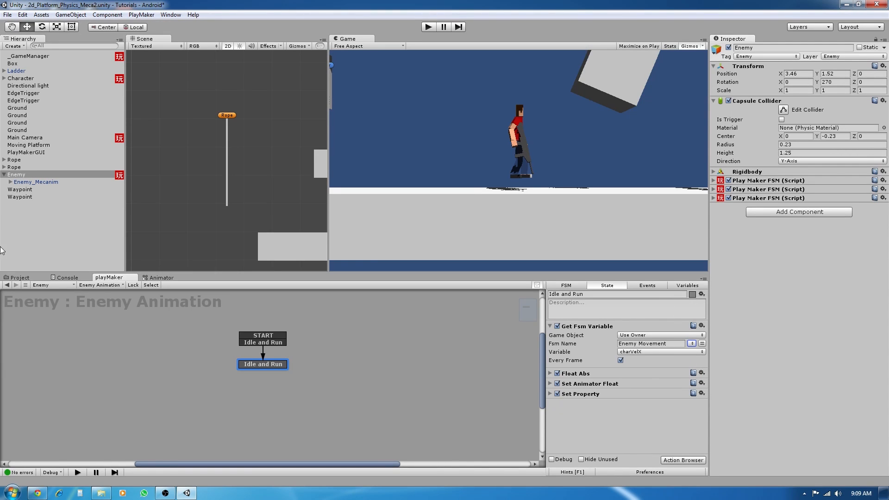
Open the variables of the Enemy Movement FSM and select the walkSpeed variable's name for copying
left_click(100, 285)
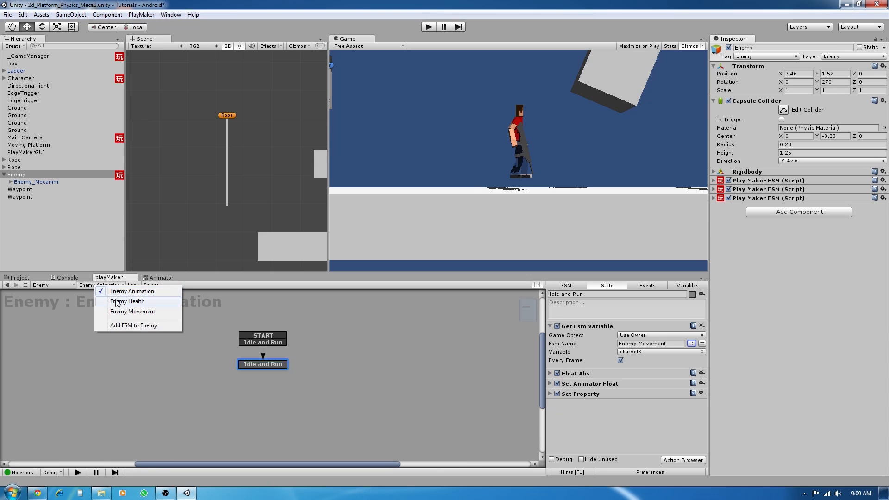
left_click(125, 311)
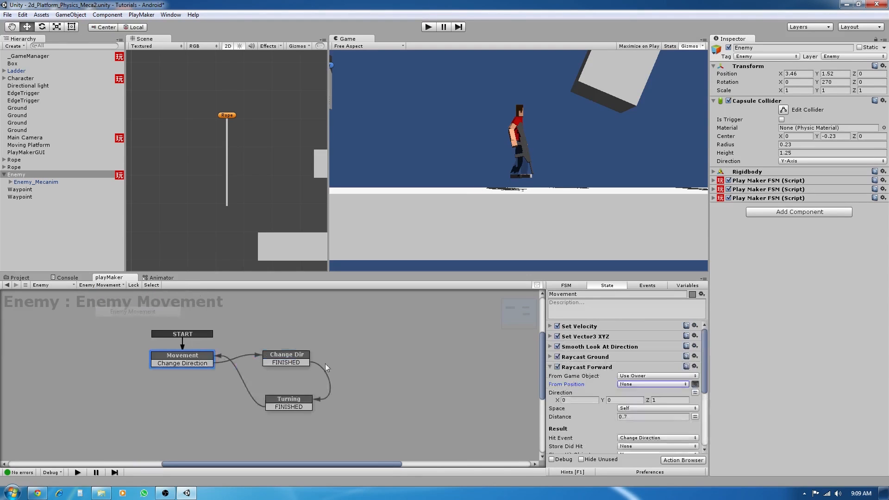
left_click(688, 285)
left_click(569, 317)
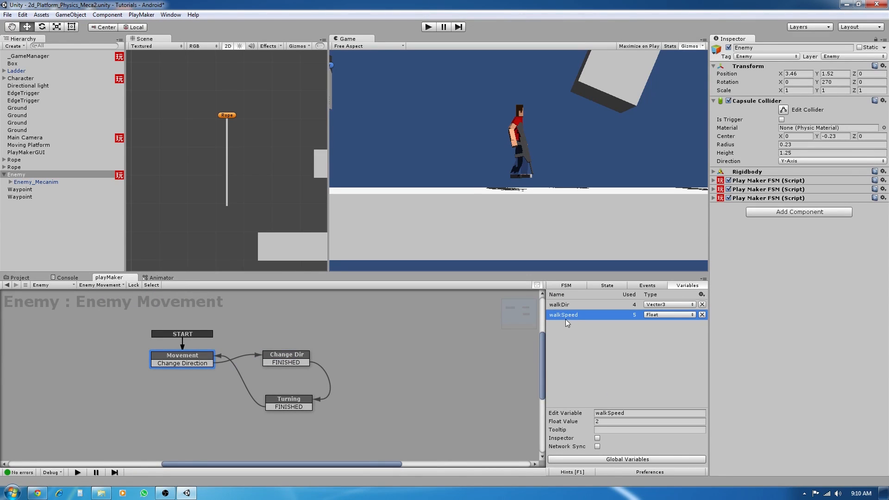
left_click(631, 413)
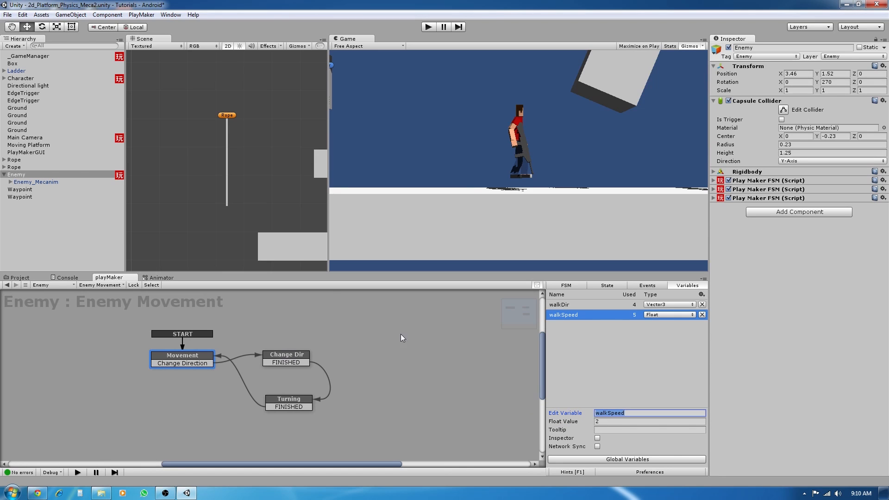
Rename the charVelX variable in the Enemy Animation FSM as walkSpeed
left_click(119, 285)
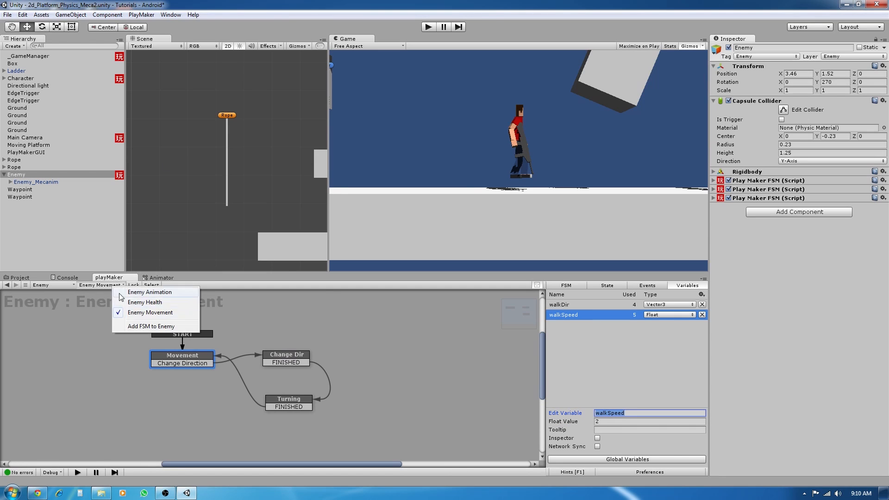
left_click(148, 292)
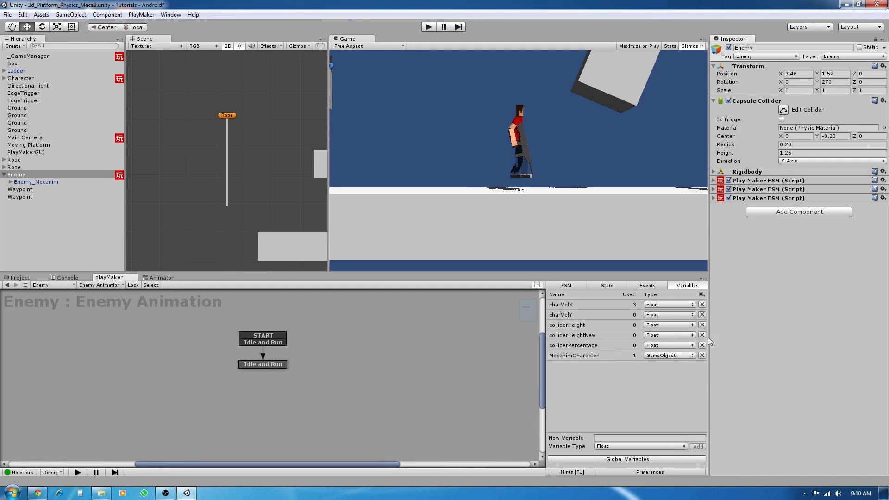
left_click(565, 286)
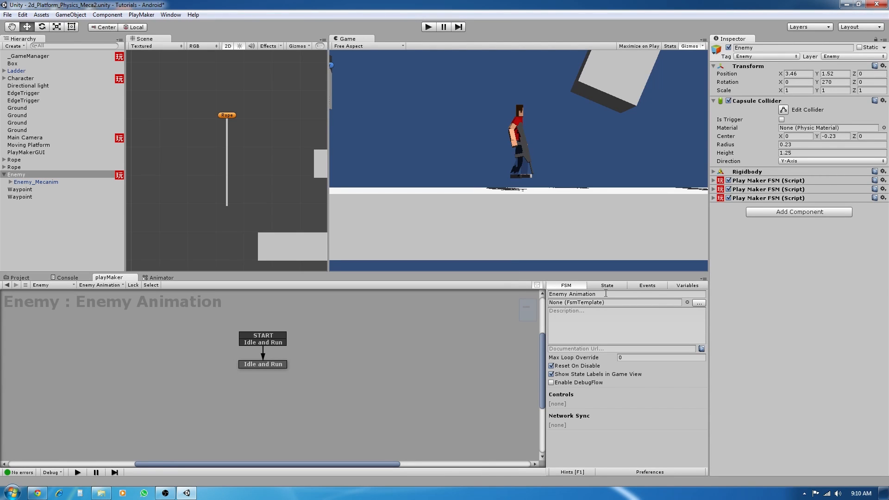
left_click(607, 285)
left_click(259, 364)
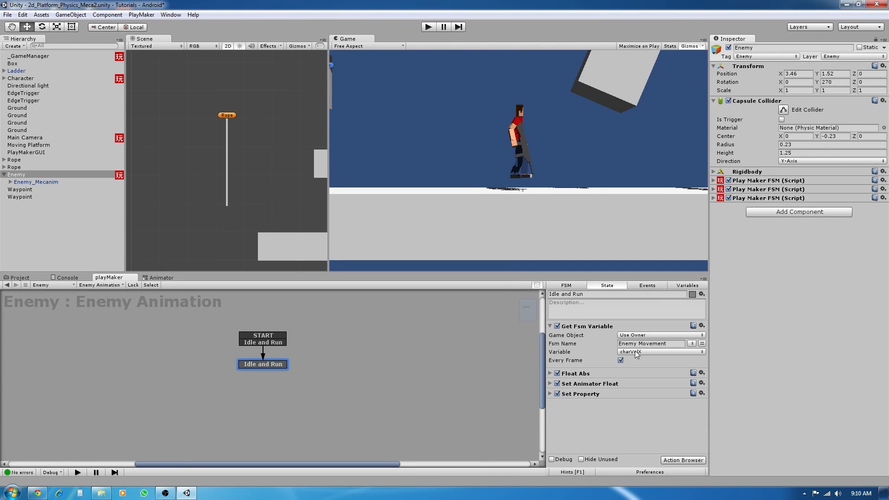
left_click(687, 286)
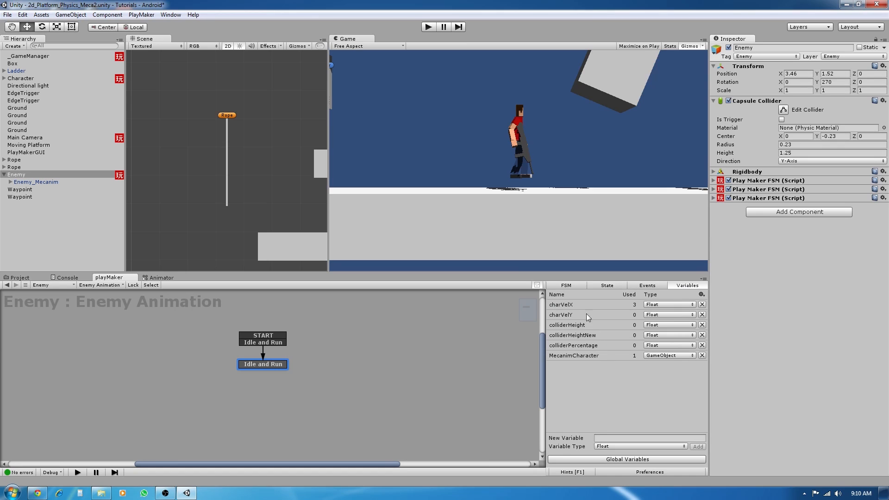
left_click(568, 307)
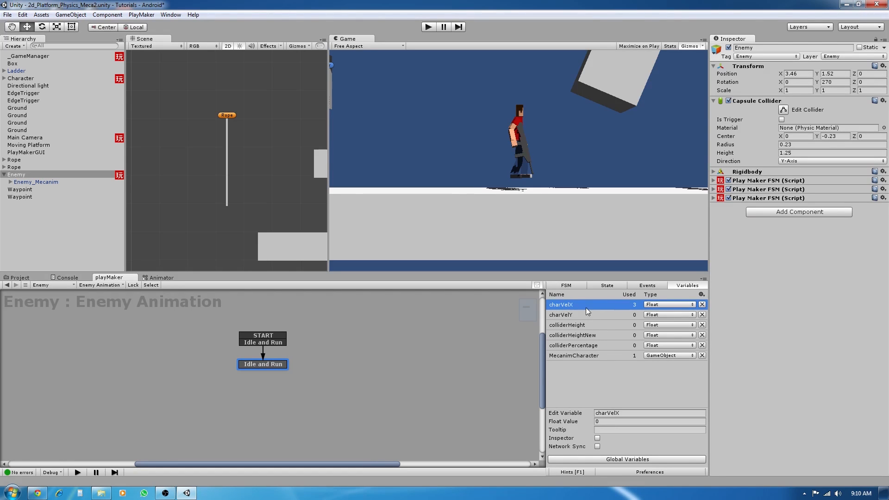
left_click(628, 413)
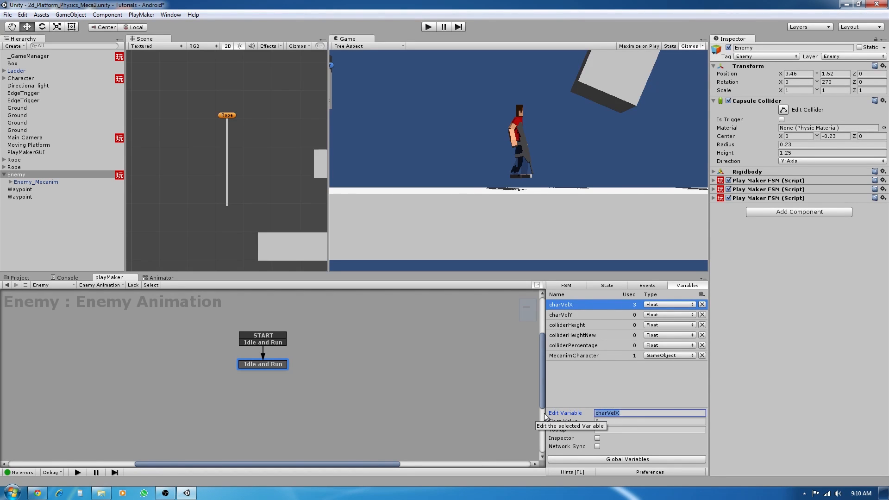
type("walkSpeed")
key("Return")
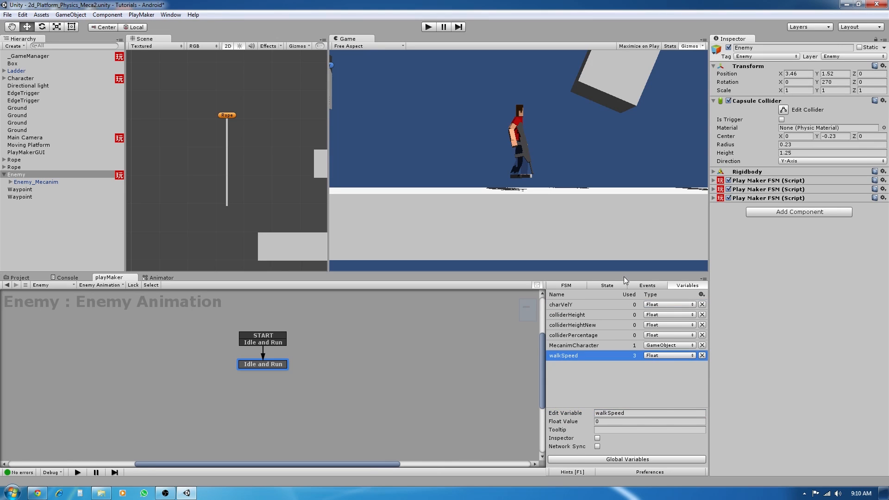
Choose walkSpeed as the Variable of the Get Fsm Variable action in the Idle and Run state
left_click(607, 286)
left_click(635, 352)
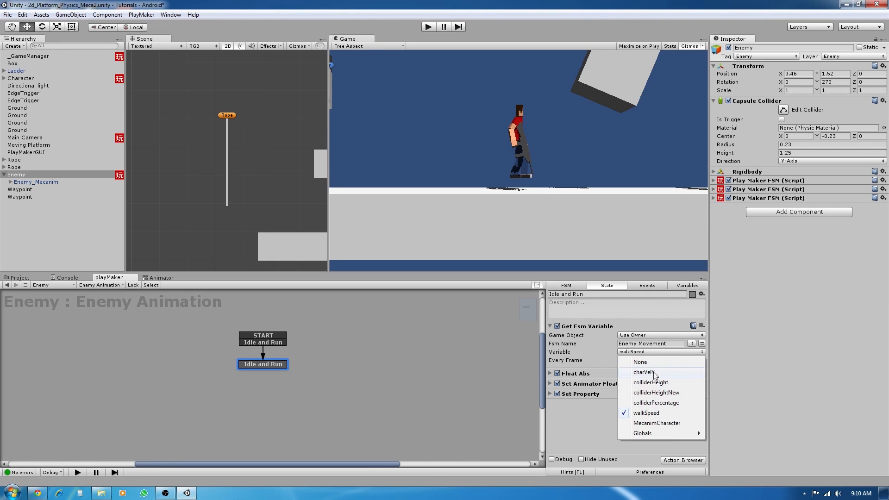
left_click(652, 413)
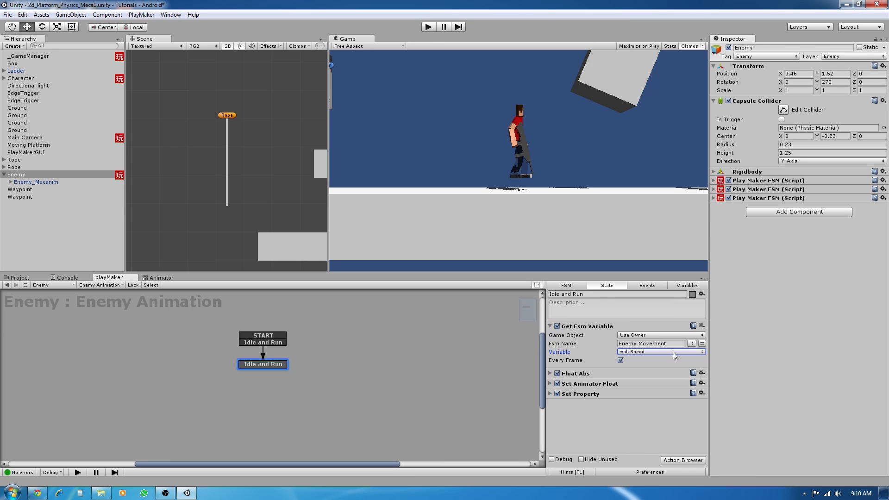
Check the walkSpeed variable and the settings of the Get Fsm Variable and Float Abs actions
left_click(687, 286)
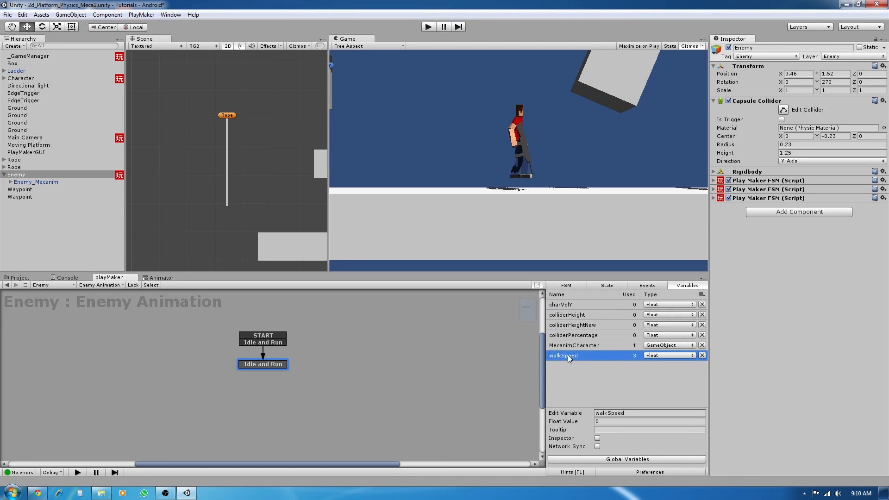
left_click(606, 285)
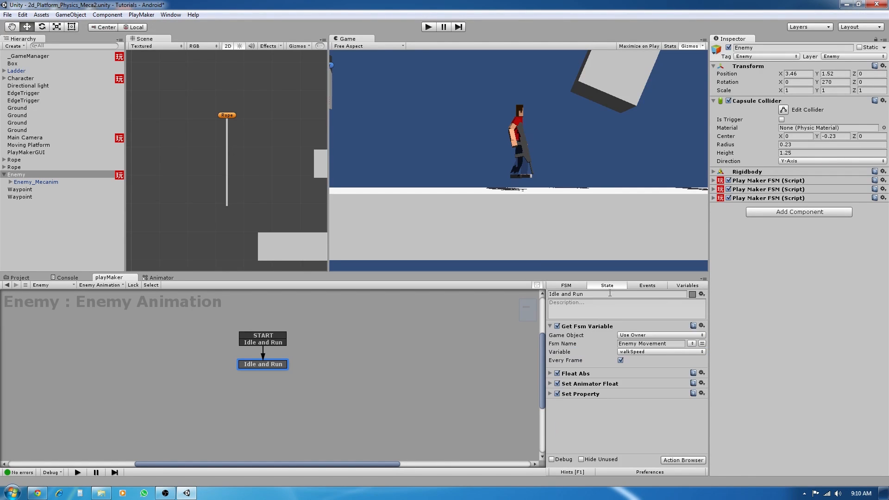
left_click(550, 327)
left_click(551, 327)
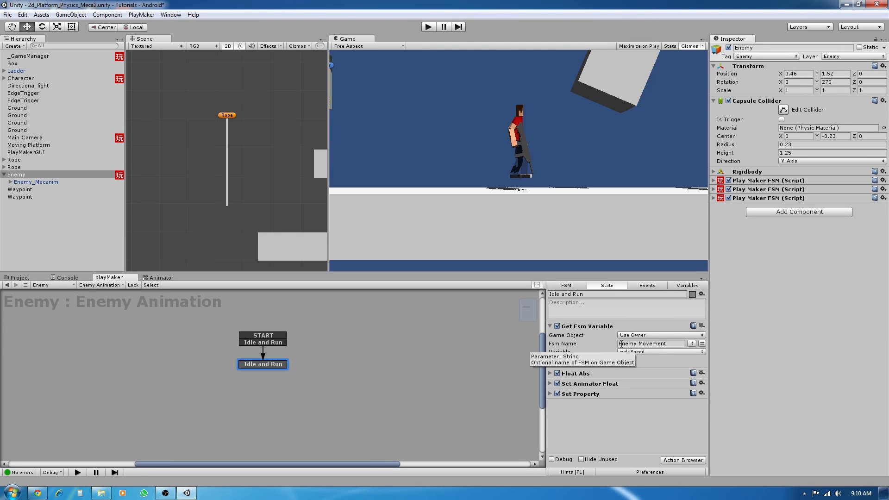
left_click(550, 325)
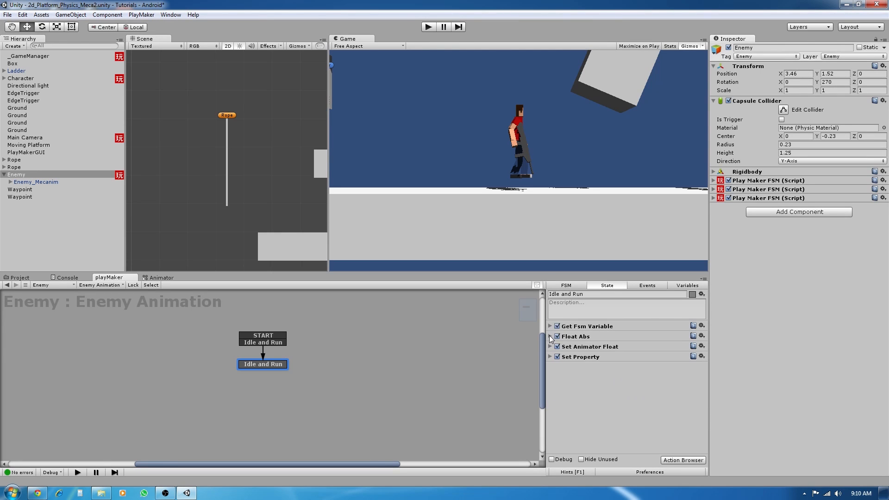
left_click(550, 336)
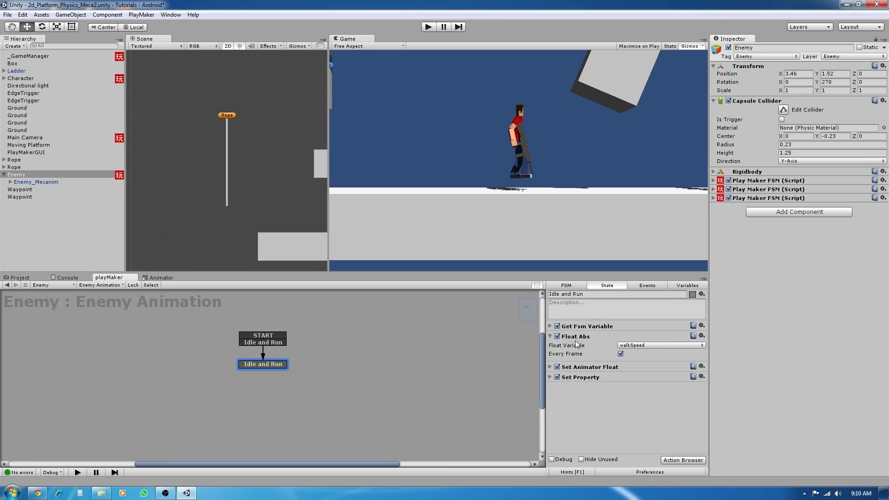
left_click(549, 337)
Check the parameter name in the Enemy animator controller and set the Set Animator Float action's Parameter to Speed
left_click(550, 347)
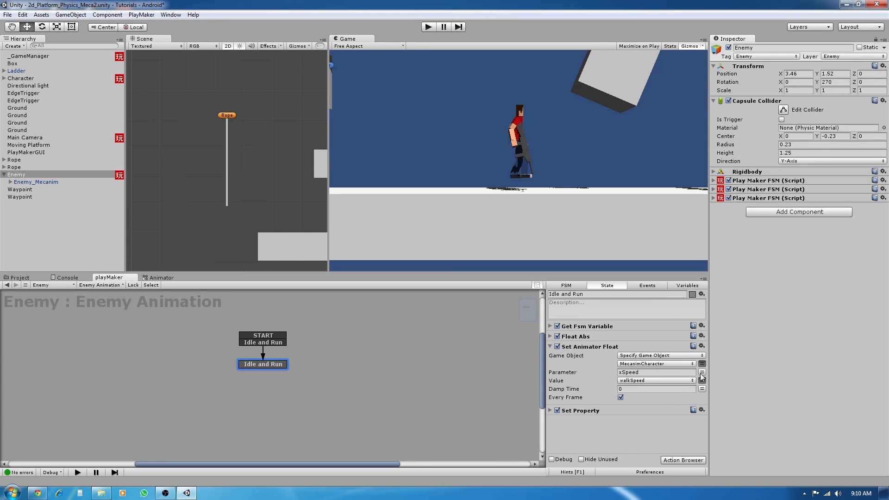
left_click(663, 372)
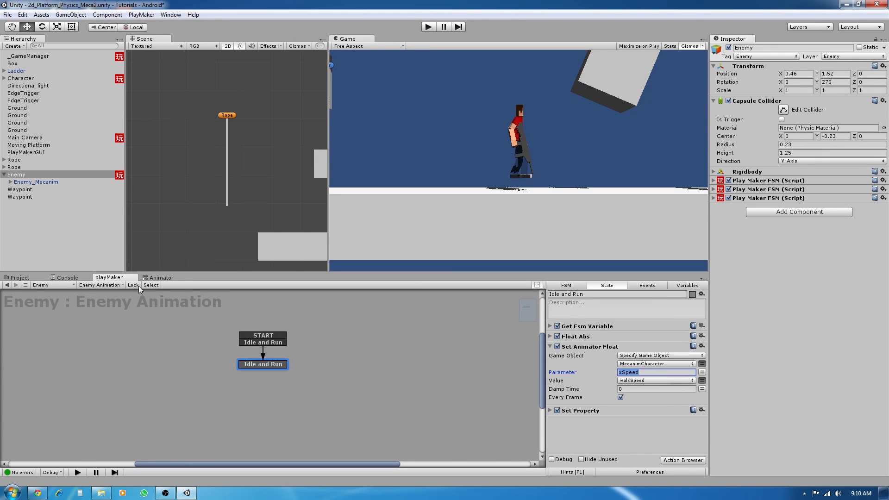
left_click(157, 277)
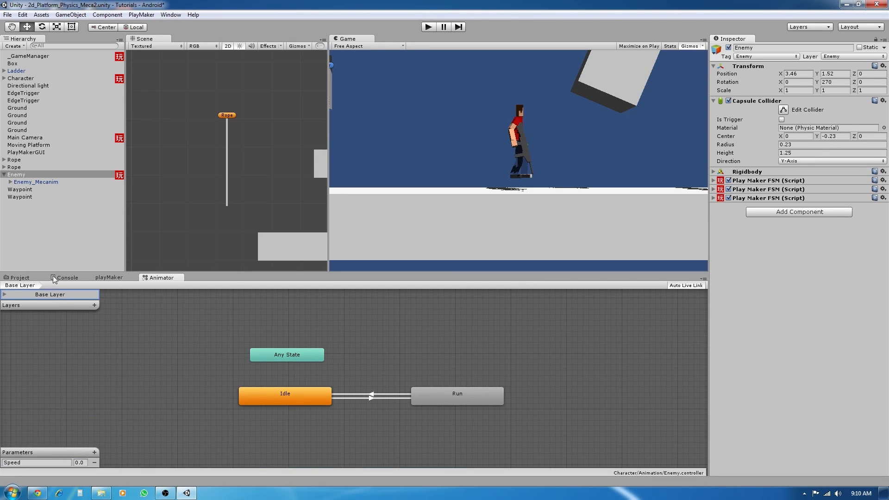
left_click(100, 278)
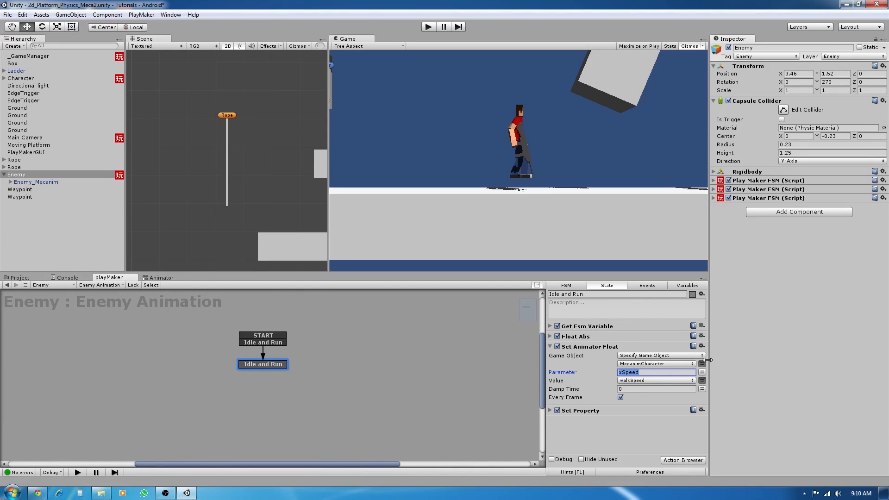
type("Spee")
left_click(547, 363)
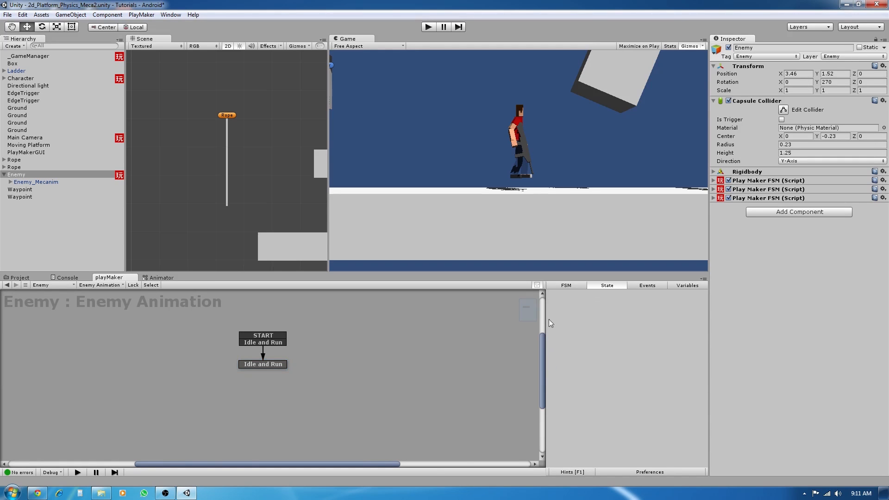
Remove the Set Property action from the Idle and Run state and review the Set Animator Float settings
left_click(272, 363)
left_click(550, 357)
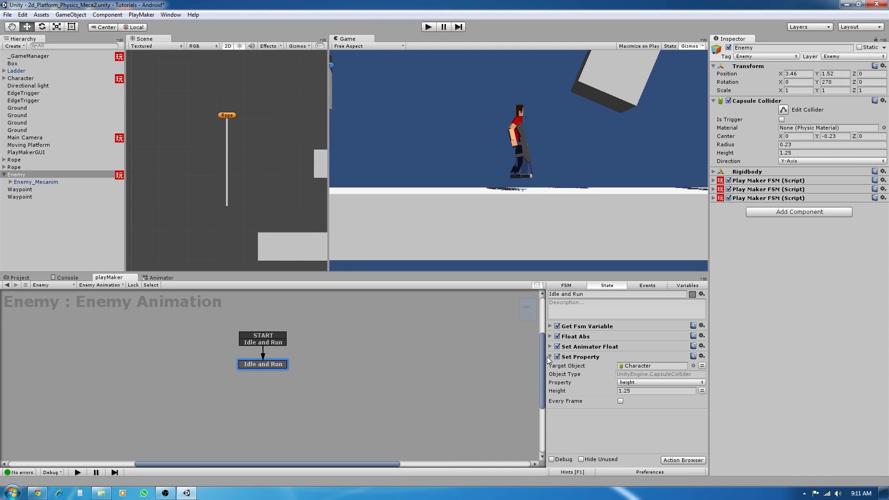
right_click(590, 356)
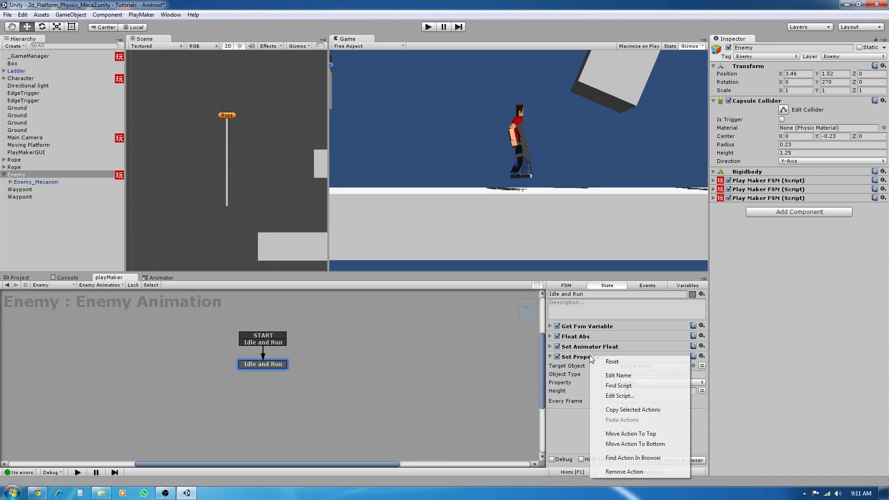
left_click(625, 471)
left_click(550, 347)
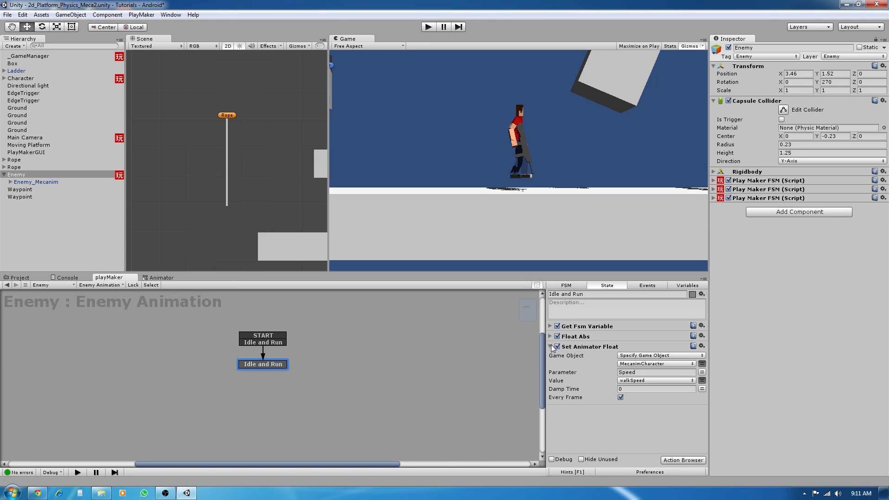
left_click(550, 347)
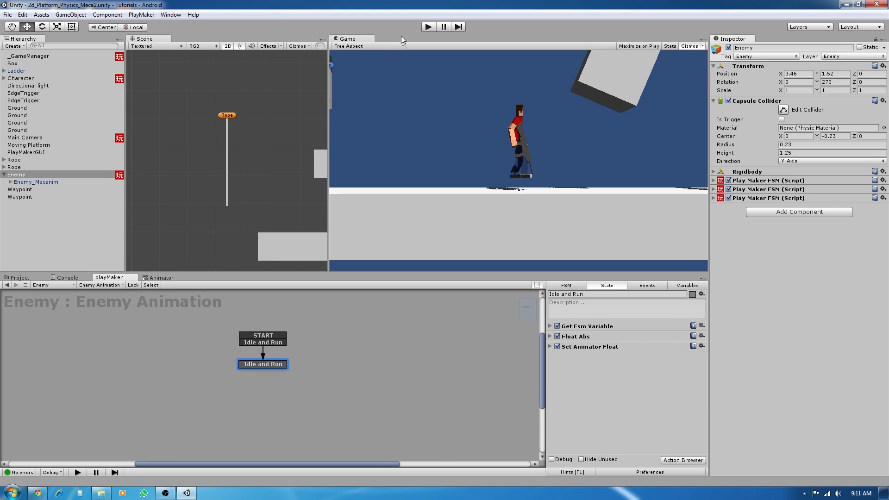
Play-test the Enemy's running animation and inspect the Run state in the Enemy animator controller
left_click(429, 27)
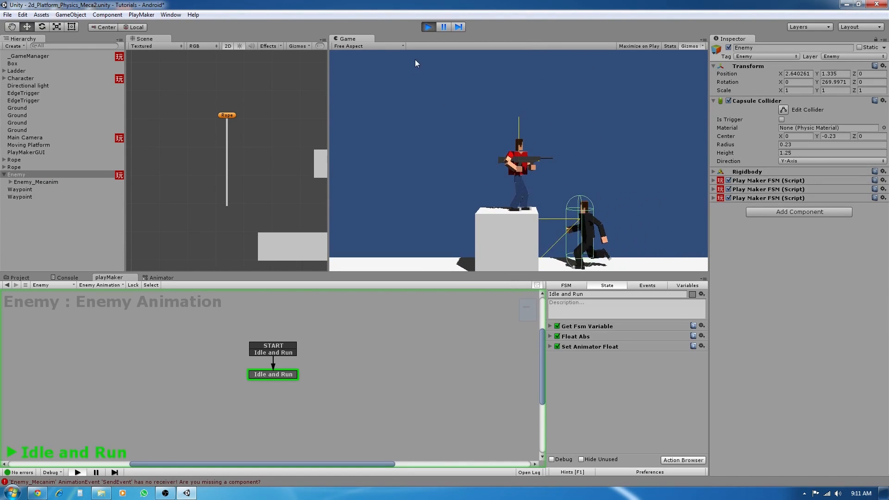
left_click(428, 27)
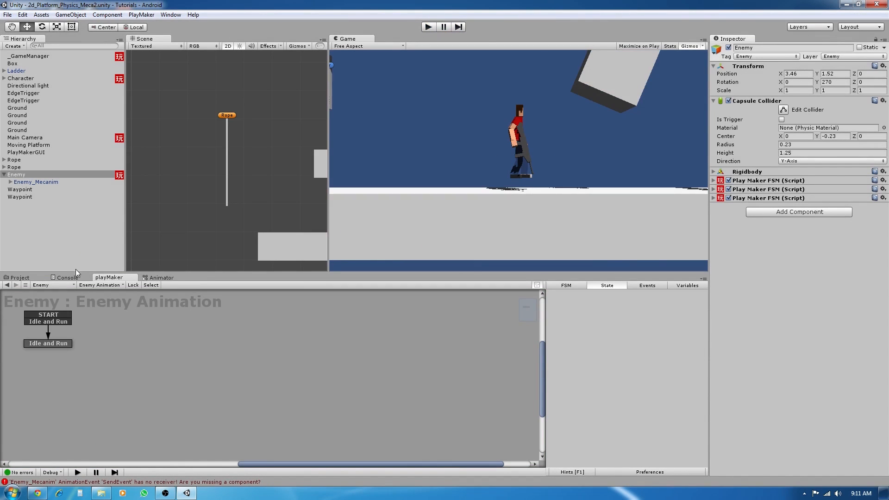
left_click(146, 279)
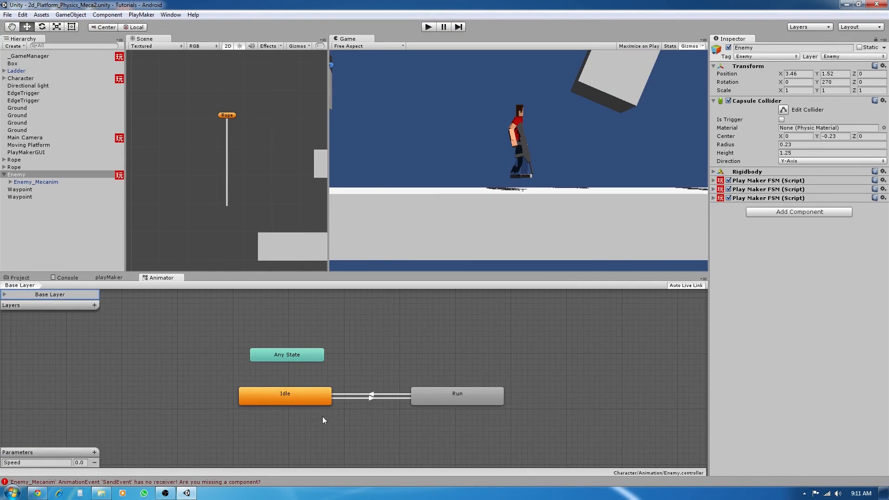
left_click(431, 400)
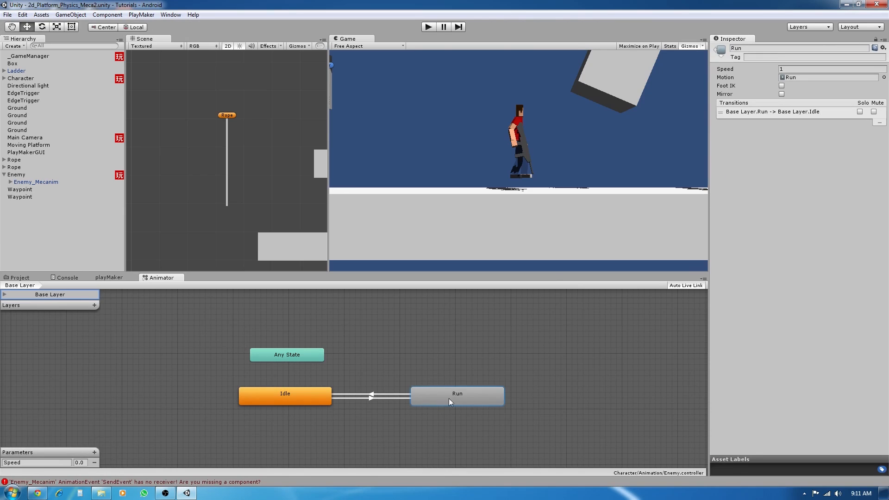
Check the Run state's speed in the animator controller of the Character's Boxman_Mecanim for comparison
left_click(26, 79)
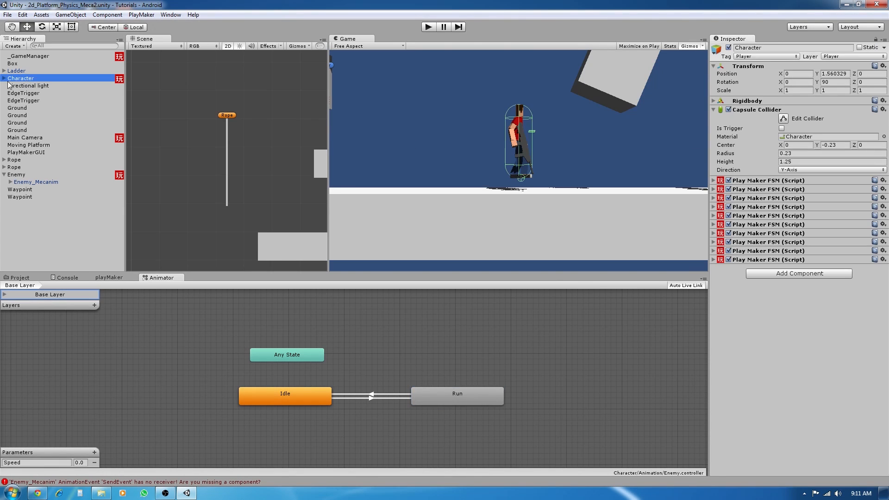
left_click(4, 79)
left_click(30, 87)
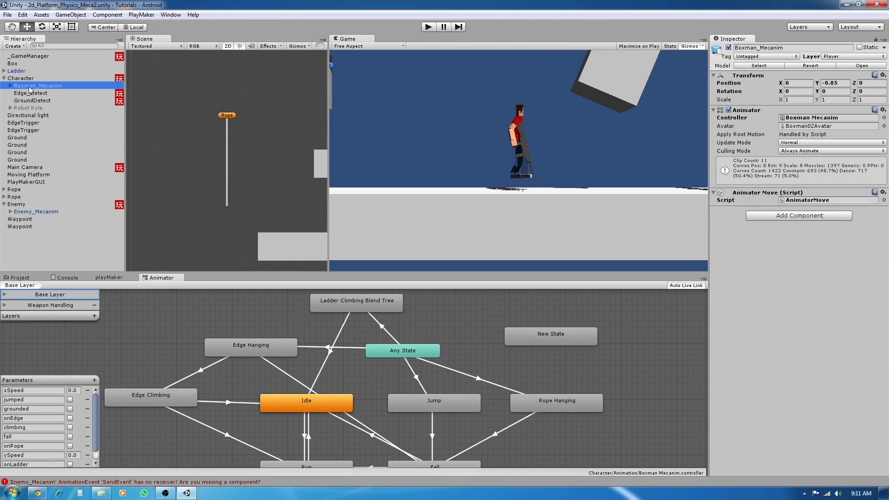
middle_click_drag(378, 391, 396, 357)
left_click(335, 415)
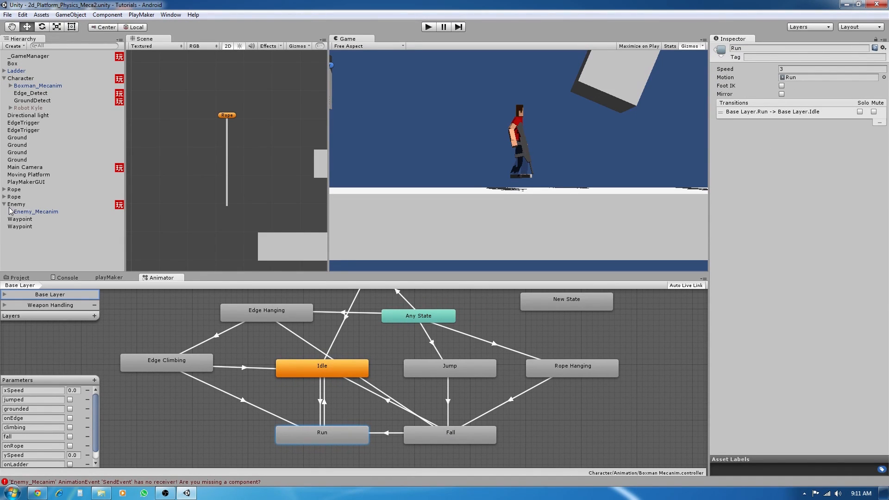
Set the Run state's Speed to 3 in Enemy_Mecanim's animator controller and play-test the enemy's movement
left_click(29, 212)
left_click(461, 414)
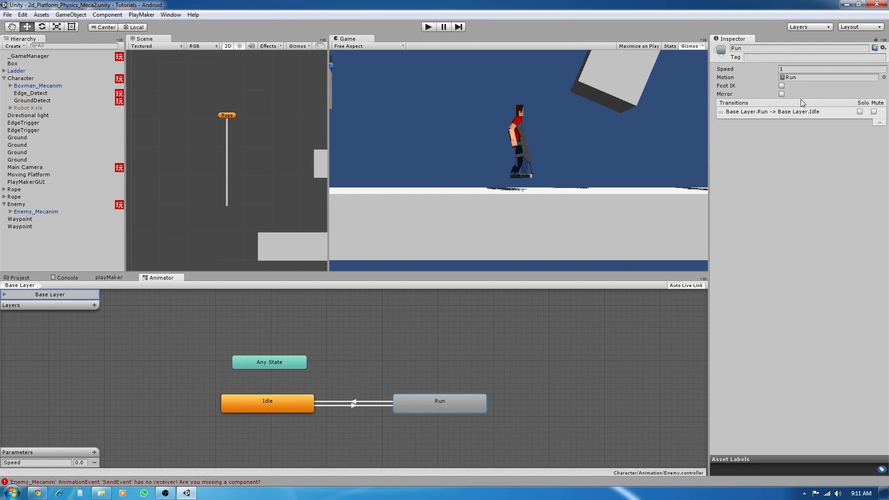
left_click(793, 68)
type("3")
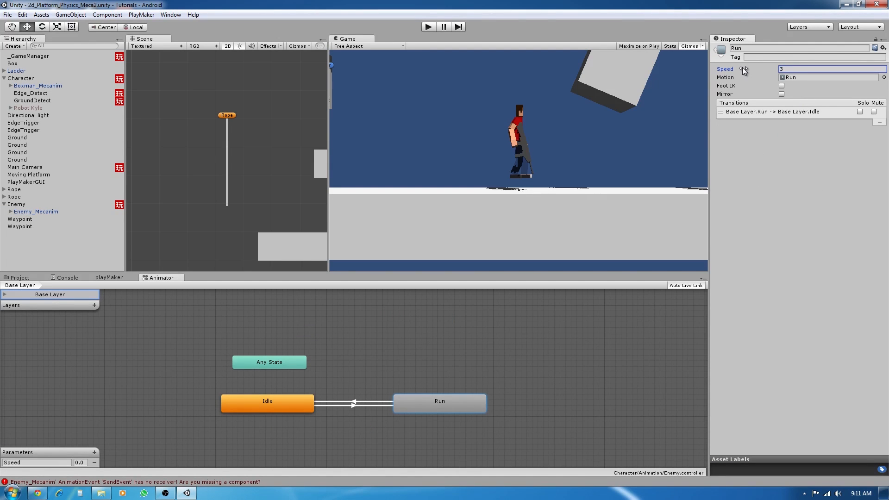
left_click(428, 26)
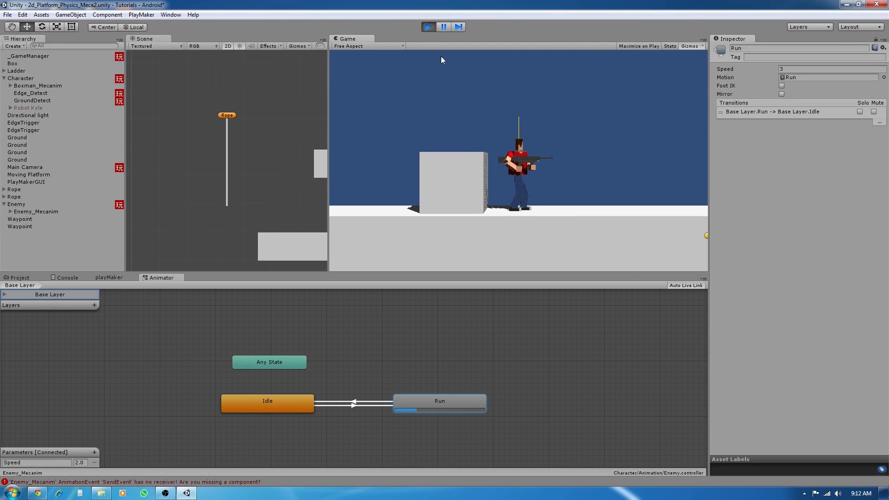
left_click(429, 27)
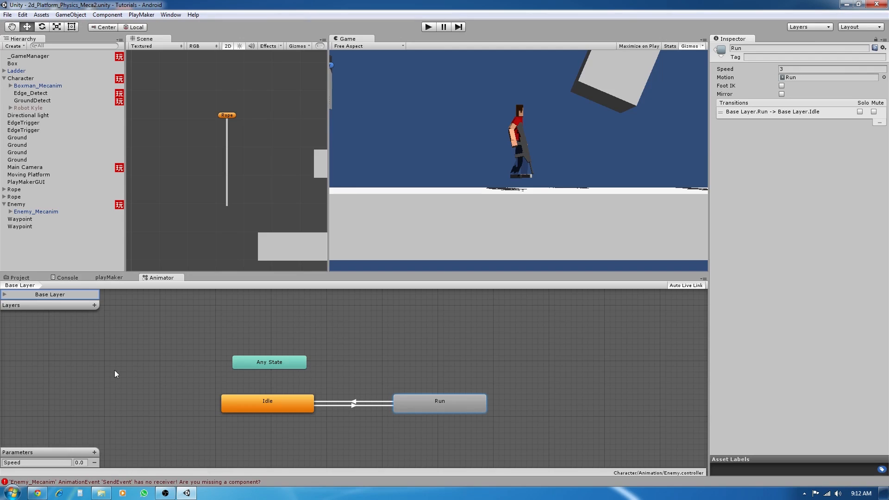
Open the Enemy's Enemy Movement FSM and collapse the Raycast Forward action in its Movement state
left_click(19, 278)
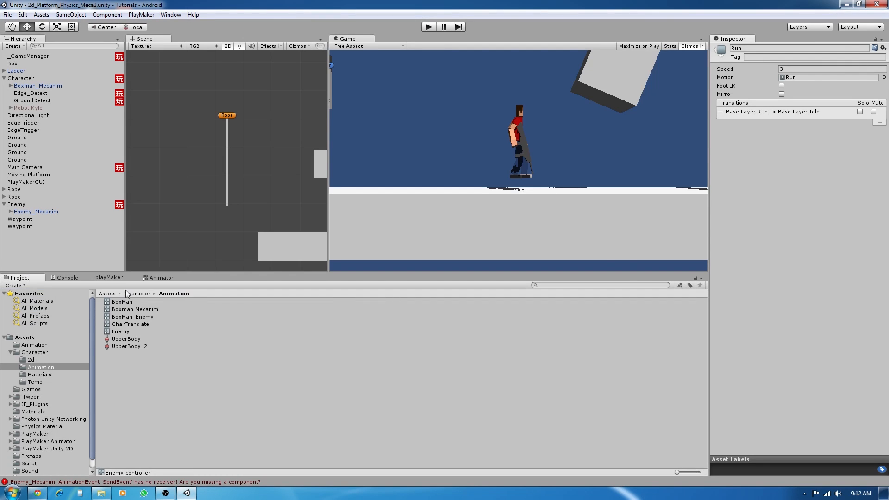
left_click(109, 278)
left_click(23, 204)
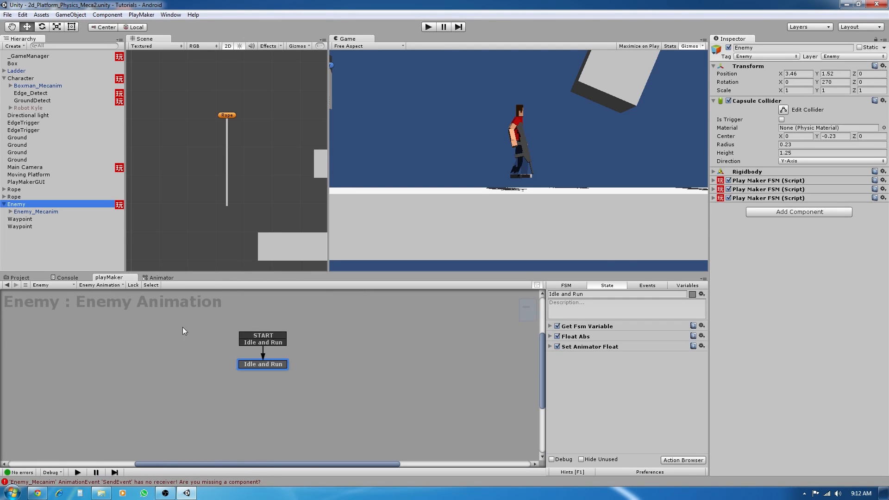
left_click(124, 285)
left_click(148, 311)
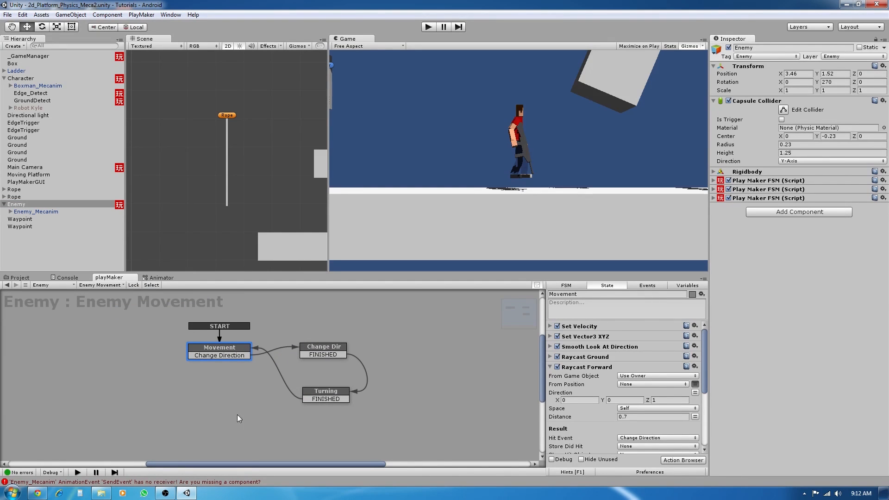
left_click(550, 367)
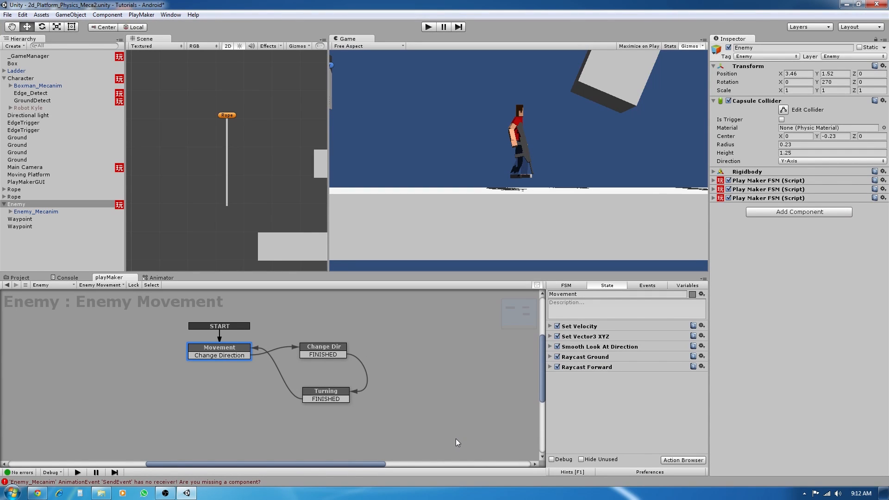
mouse_move(318, 377)
middle_mouse_down()
mouse_move(321, 389)
mouse_move(326, 377)
mouse_move(315, 377)
middle_mouse_up()
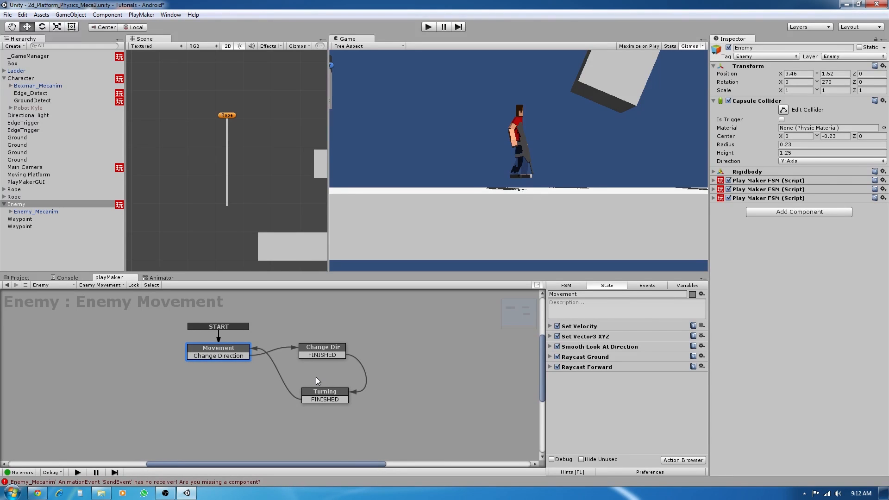
middle_click_drag(396, 377, 375, 362)
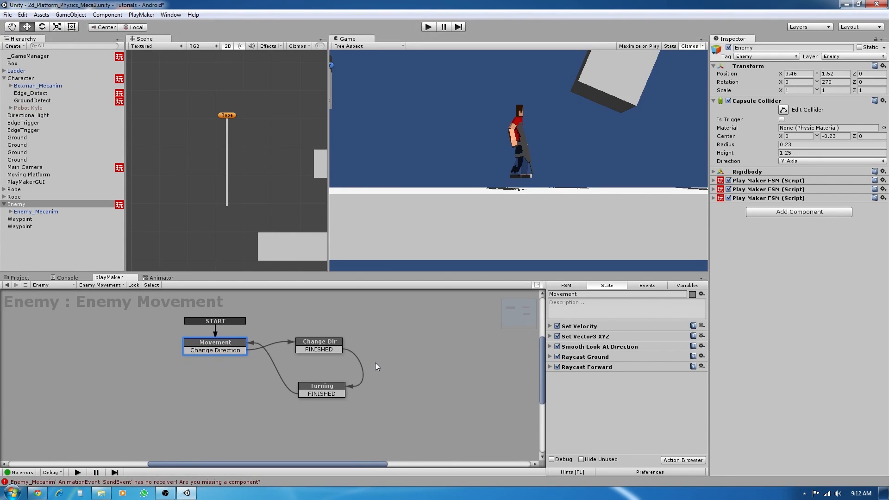